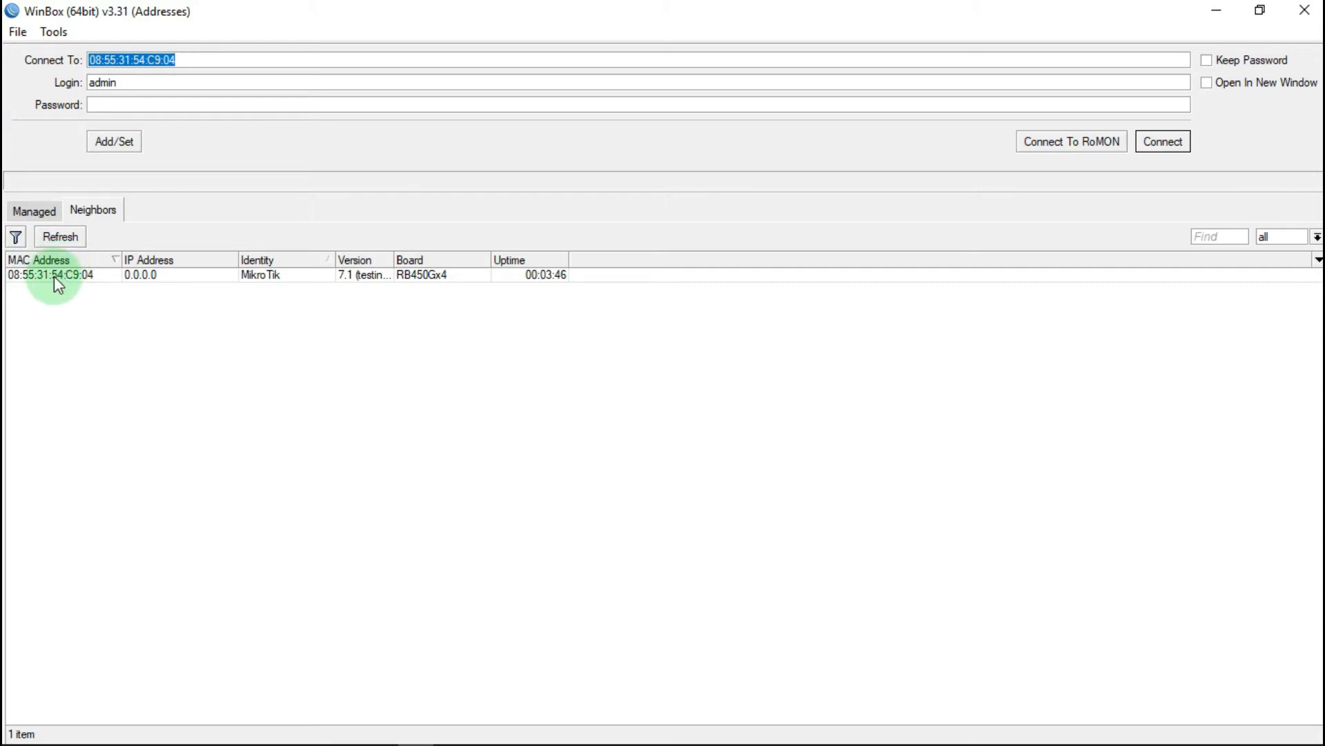
Step: Connect to the MikroTik router from the Neighbors list using the default login with an empty password
left_click(53, 274)
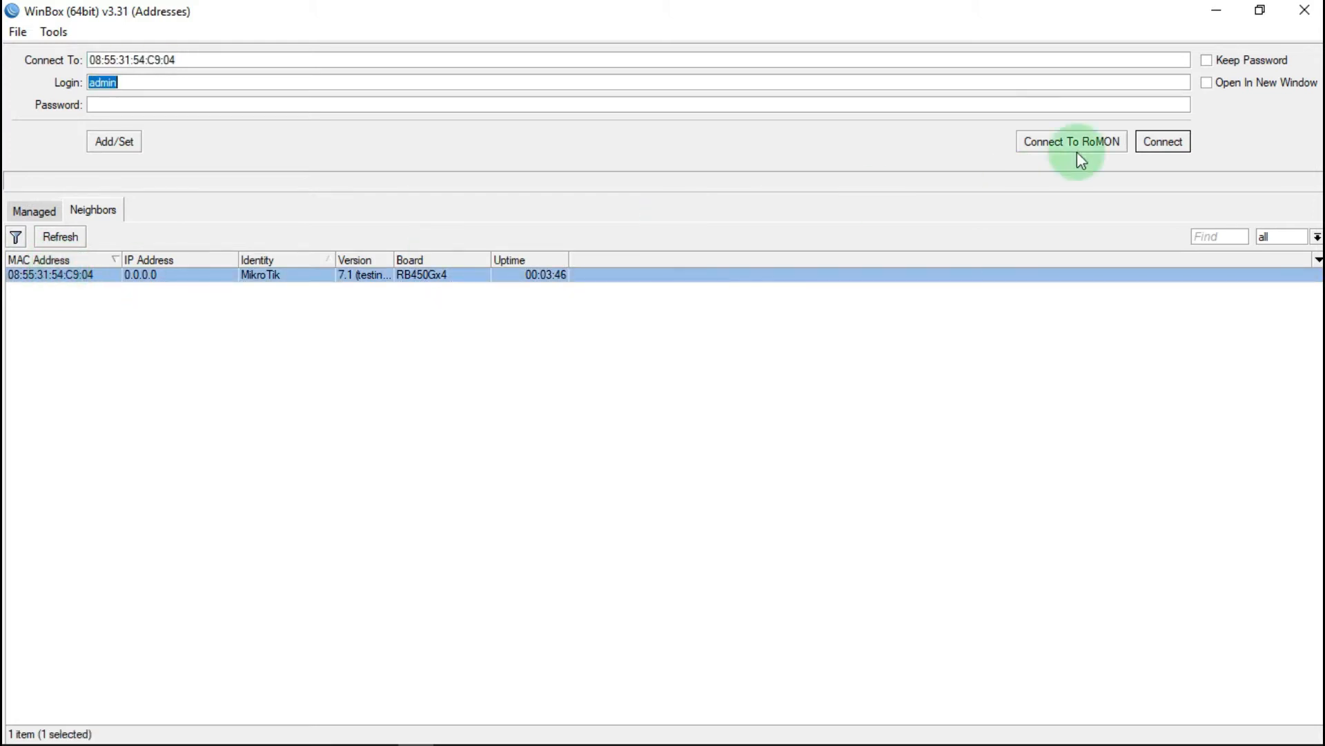
left_click(1165, 143)
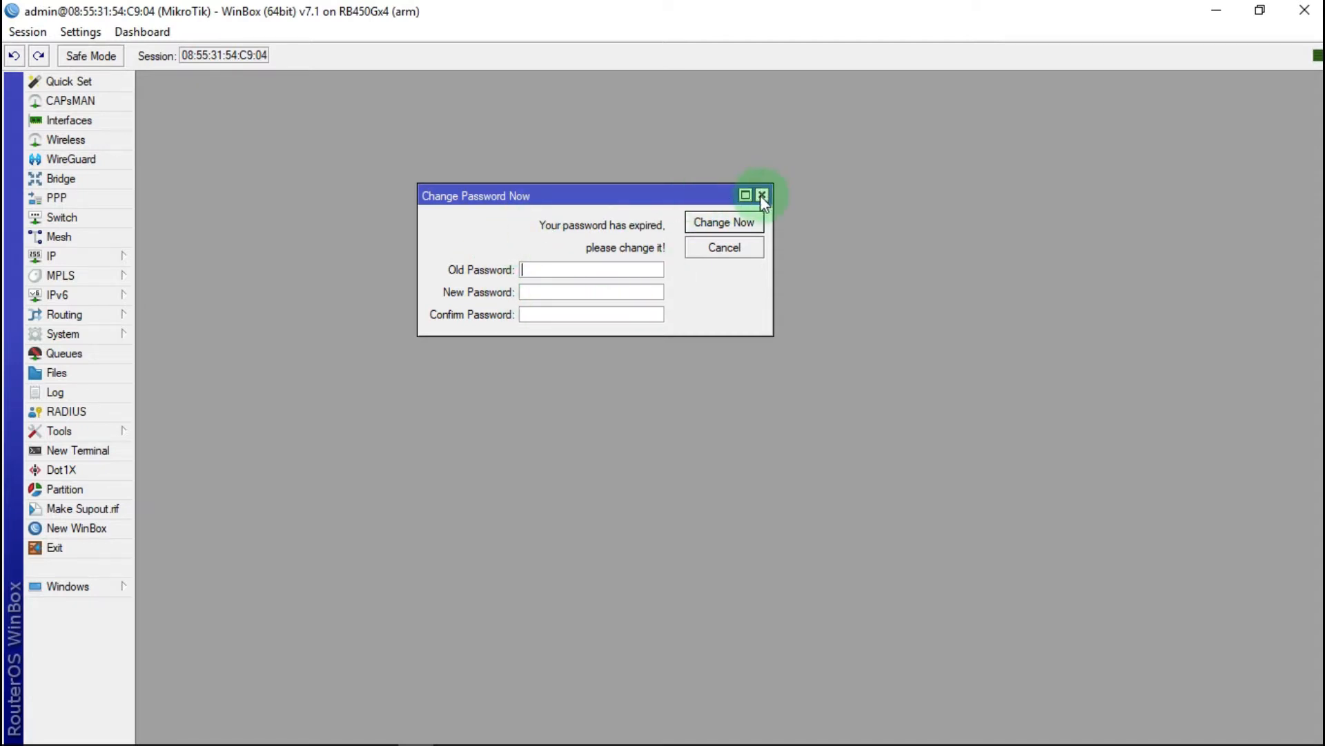
Step: Dismiss the expired-password prompt without changing it and expand the IP menu
left_click_drag(576, 194, 548, 234)
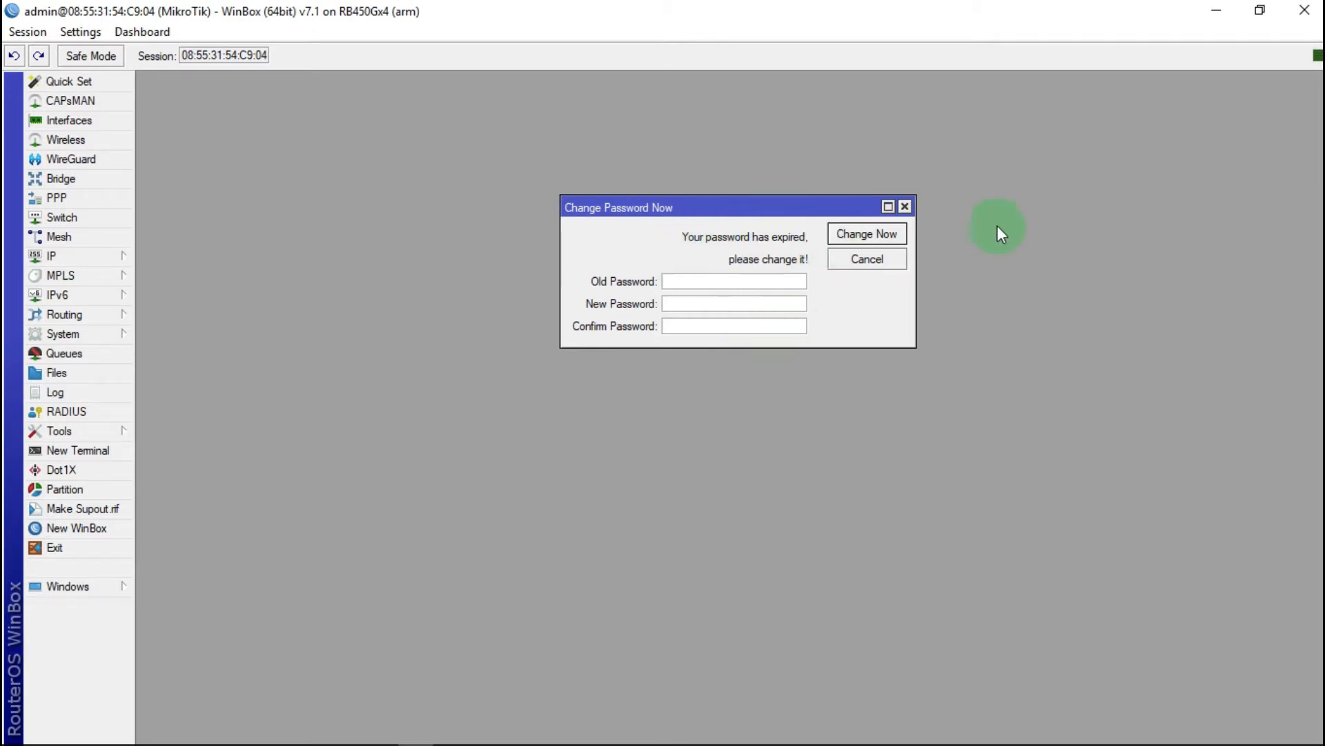
left_click(905, 209)
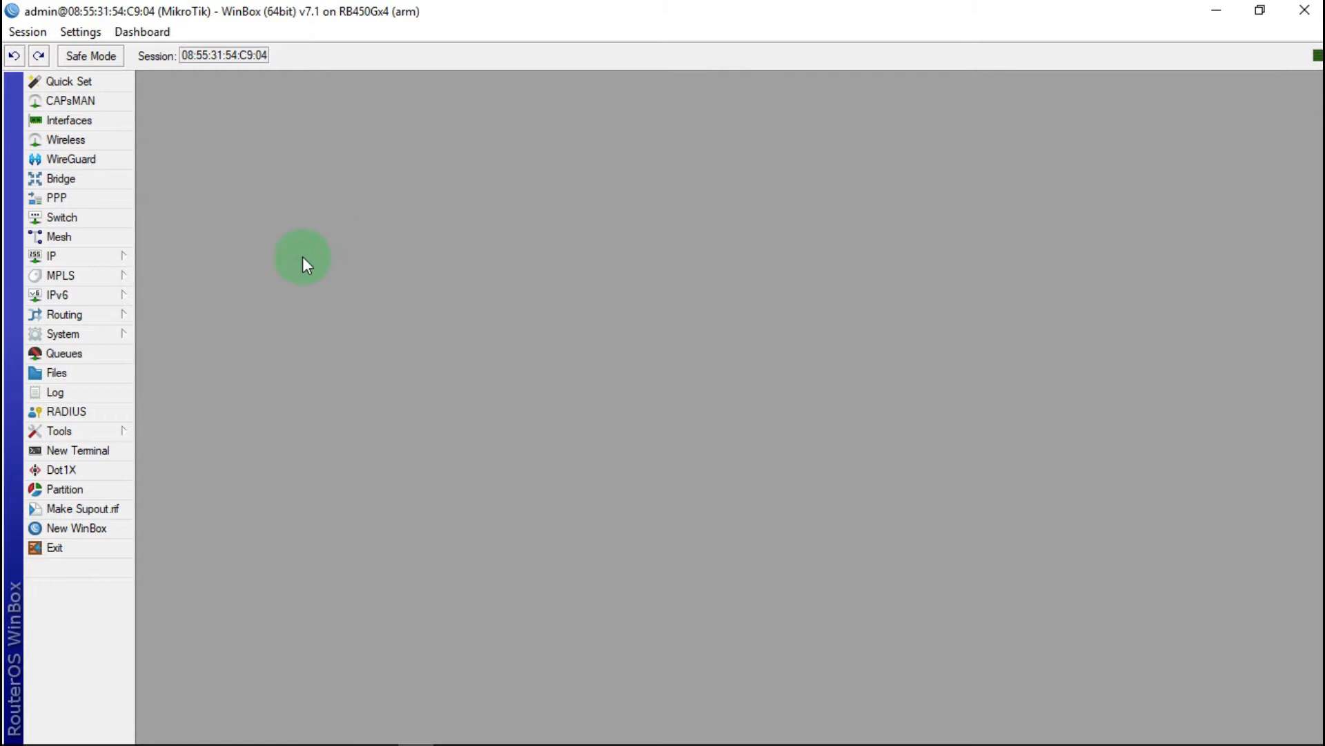
left_click(117, 262)
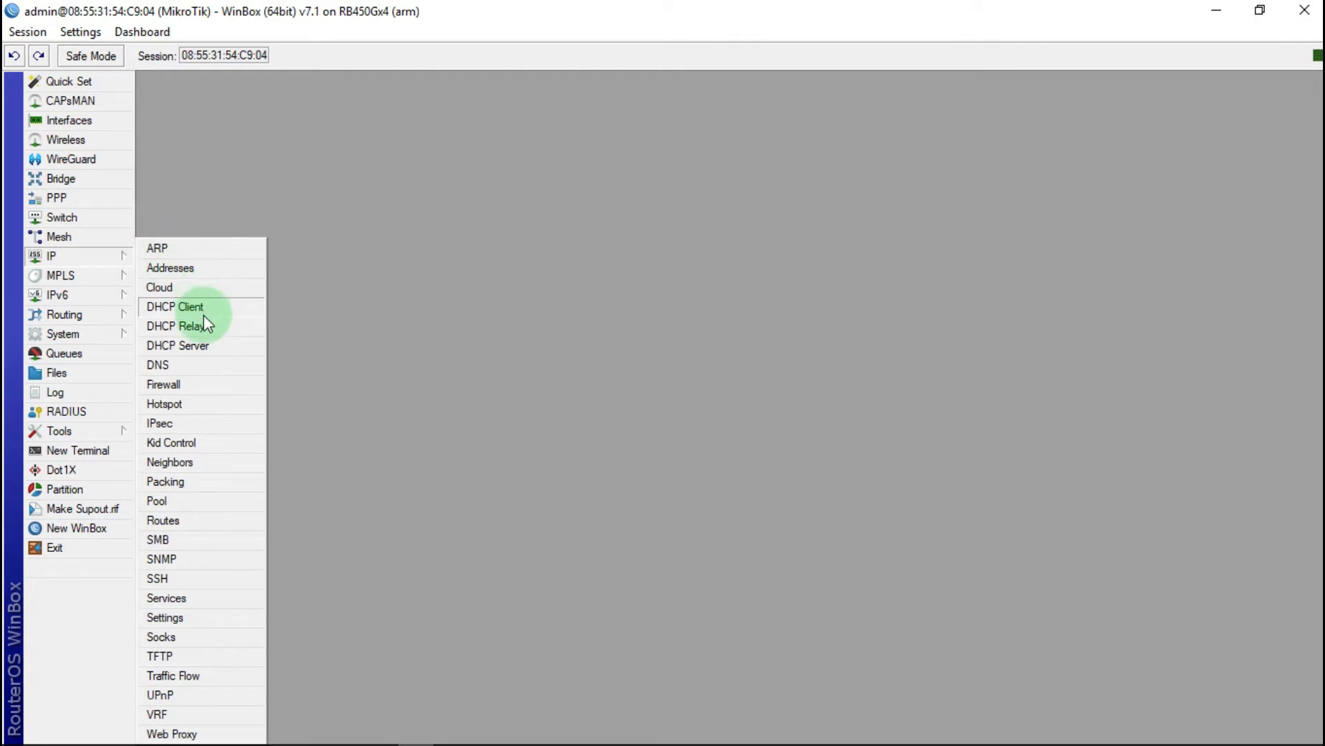
mouse_move(95, 339)
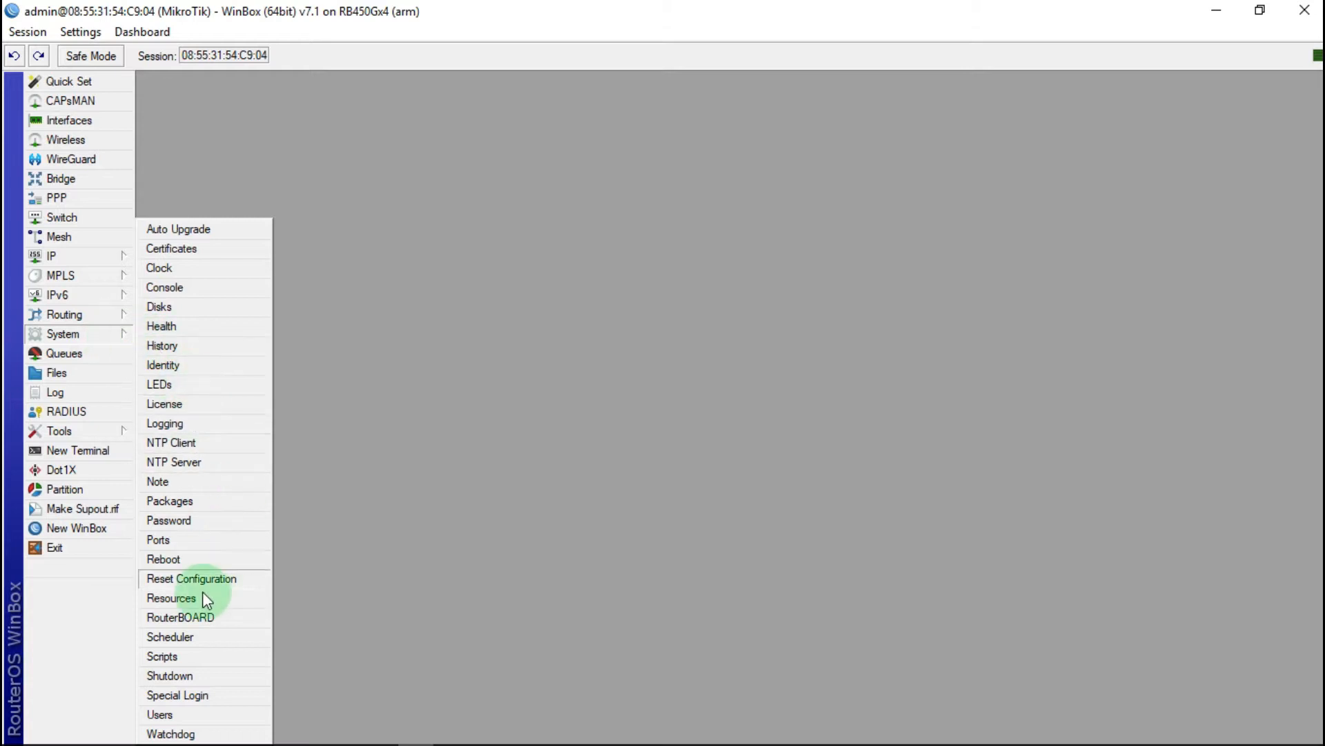
Step: In System > Users, start a new user with a name and the full group
left_click(160, 715)
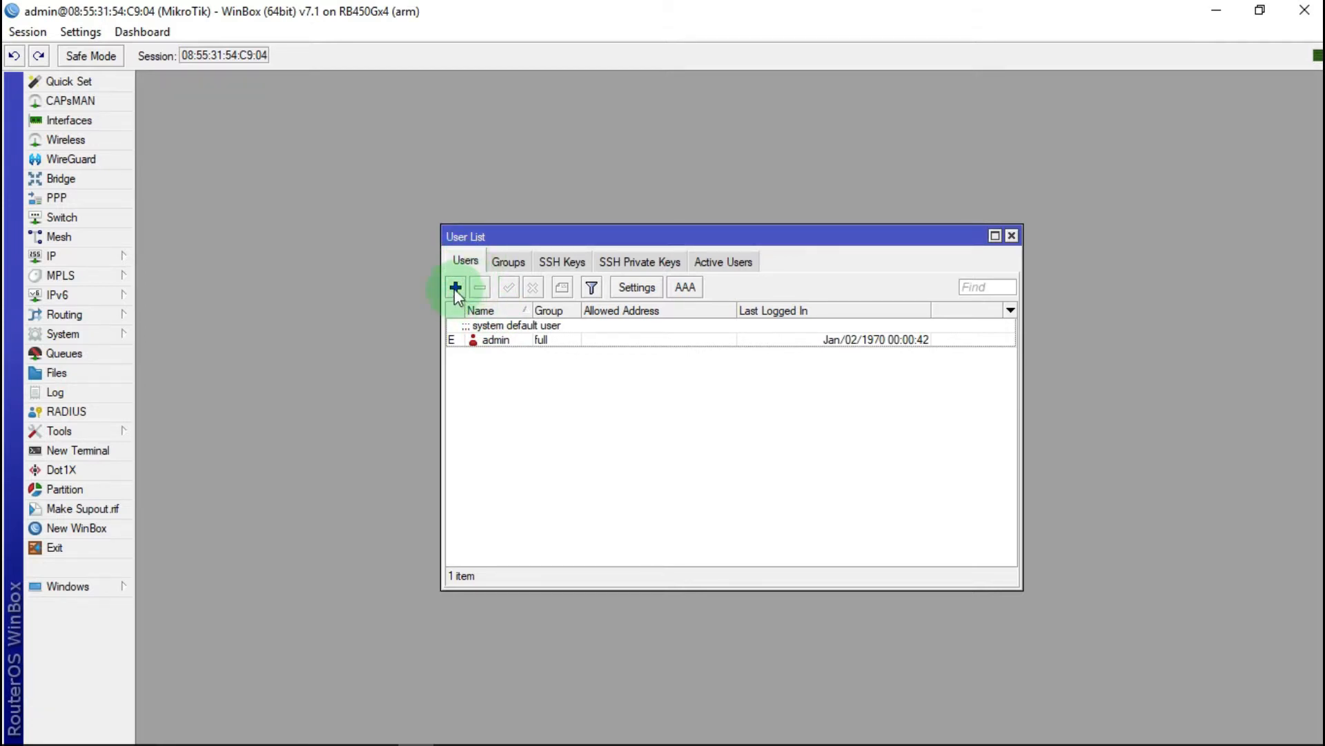
left_click(455, 287)
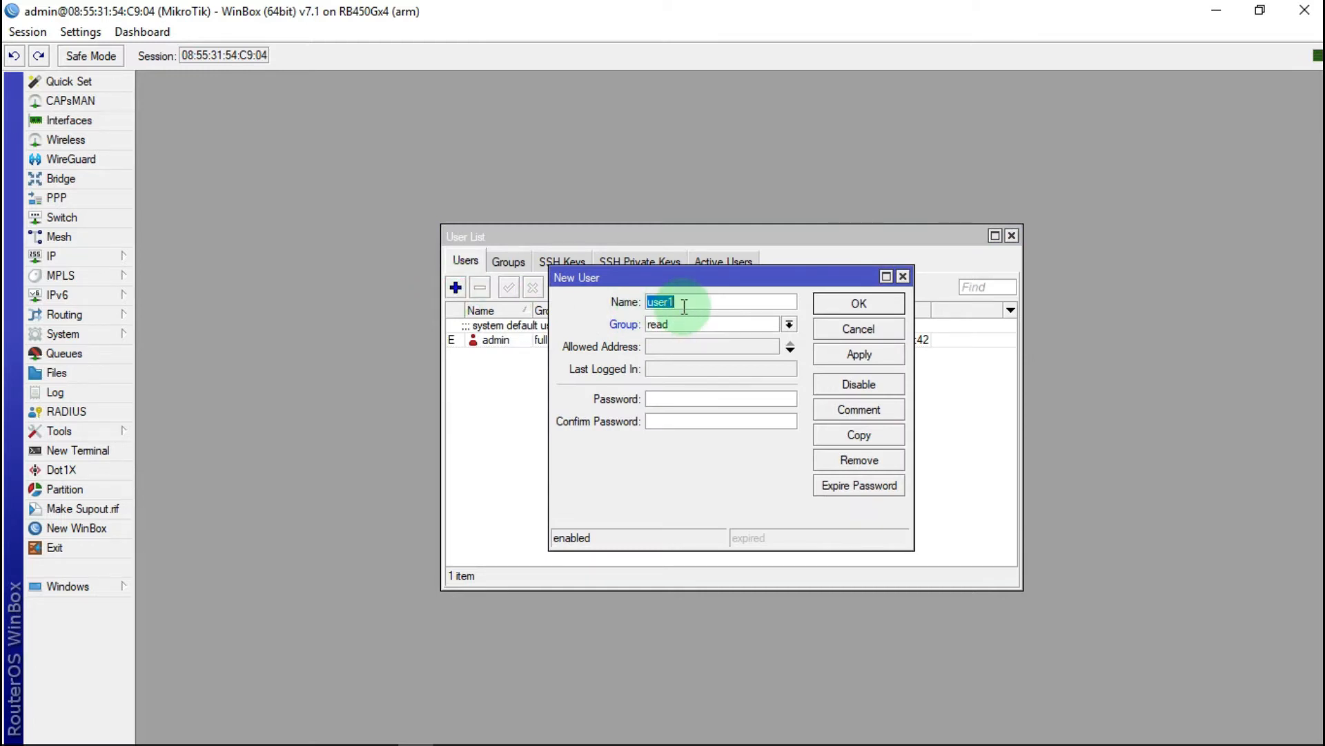
type("admin123")
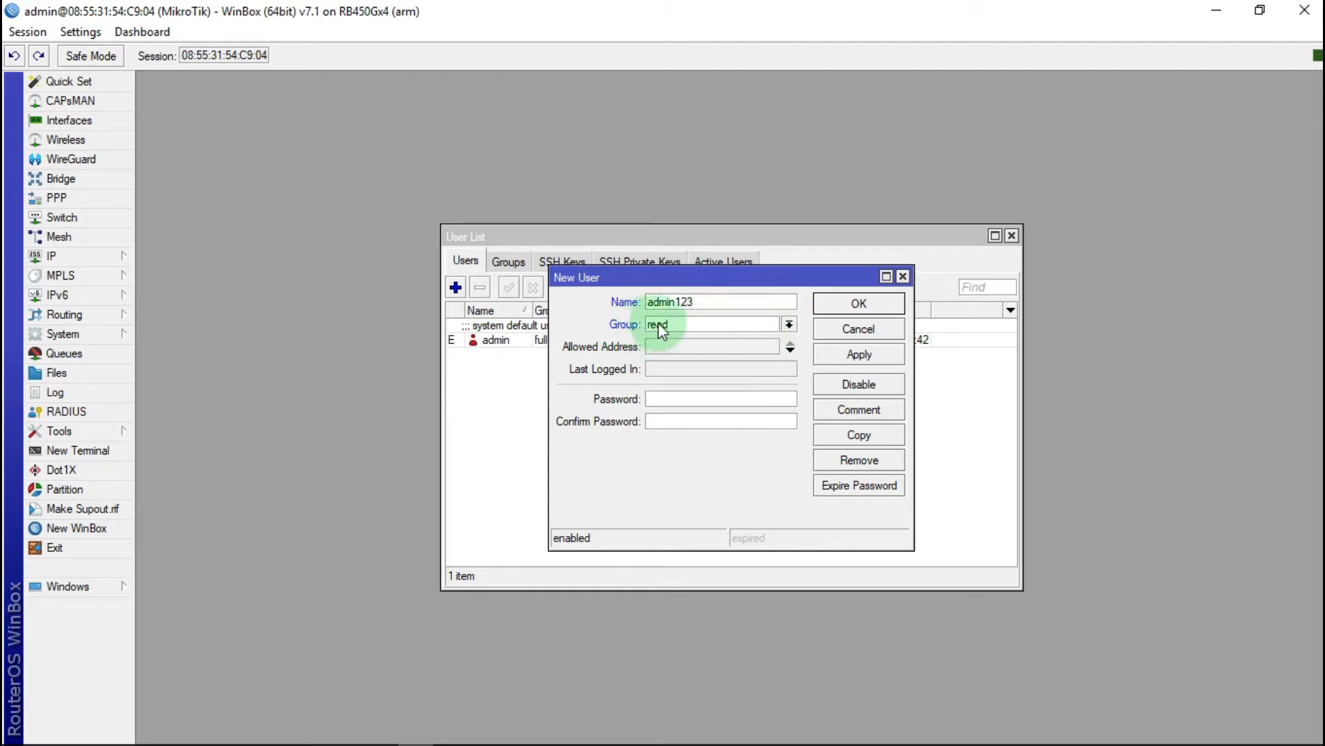
left_click(789, 324)
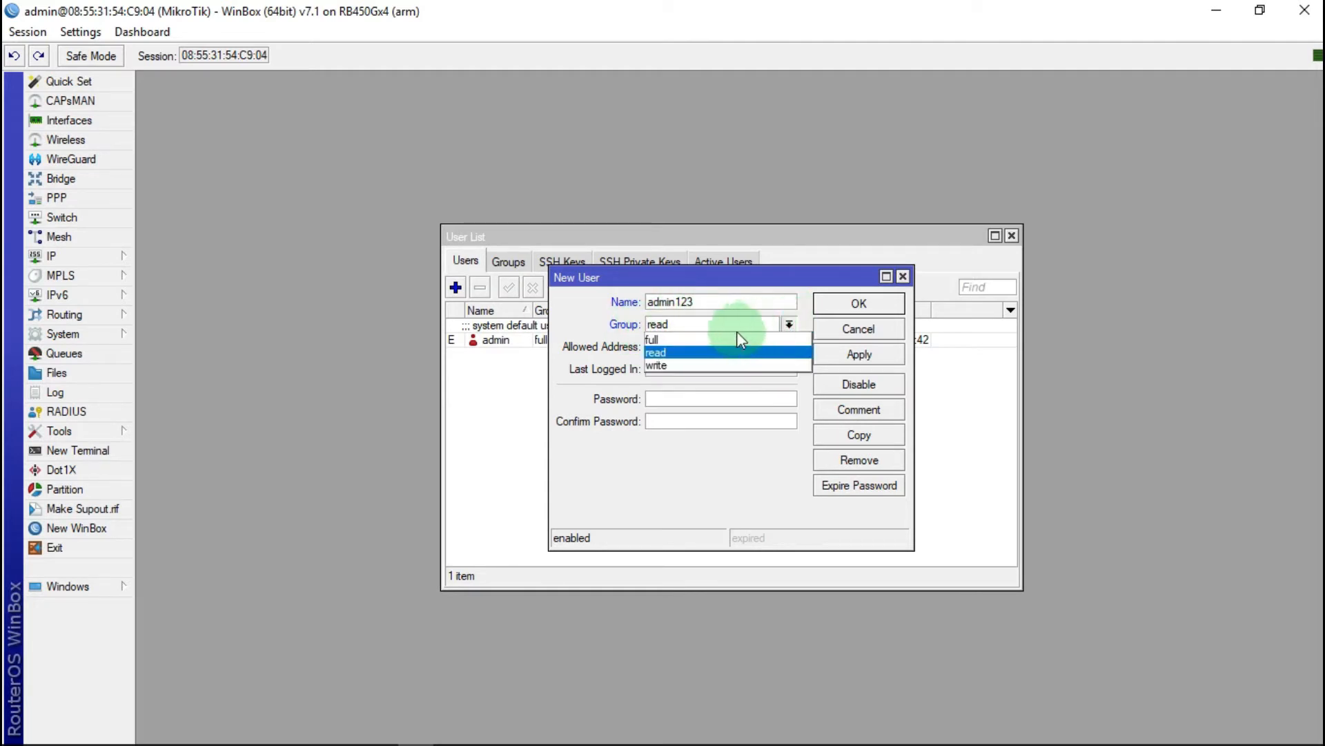
left_click(662, 339)
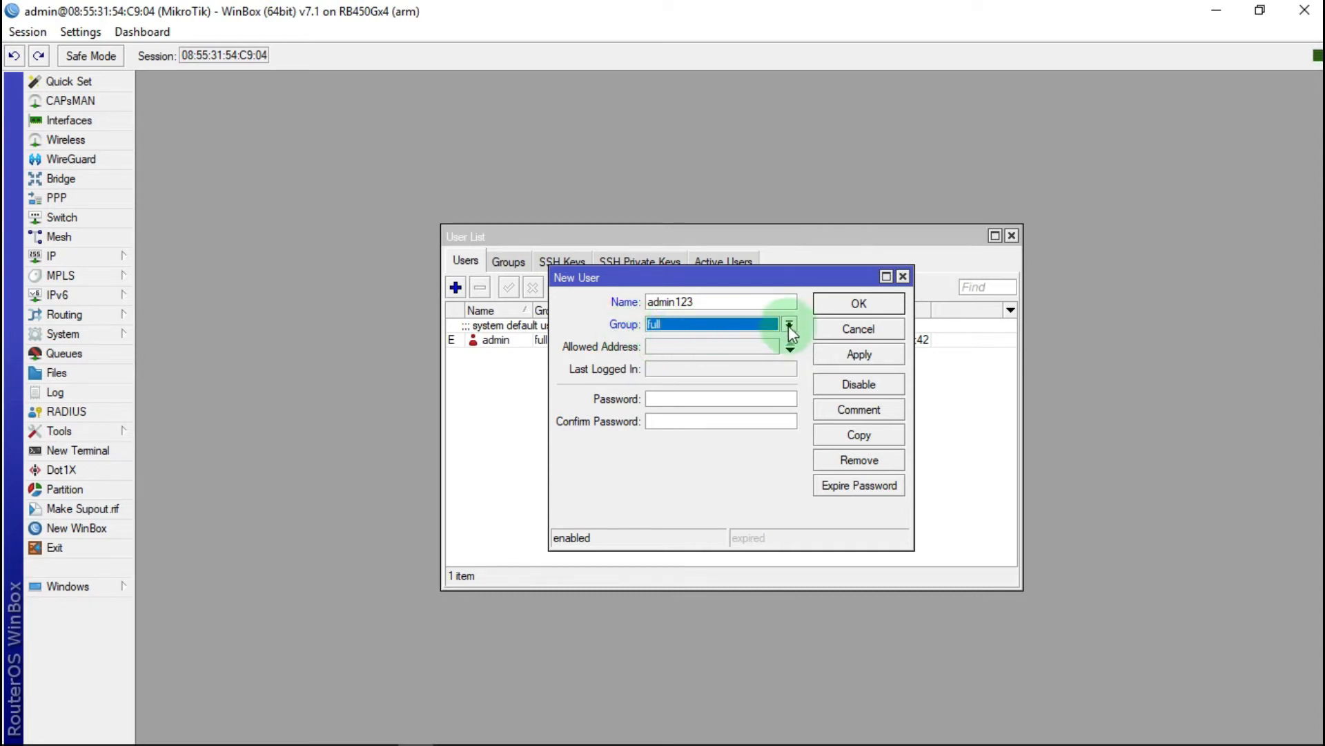
left_click_drag(690, 302, 639, 309)
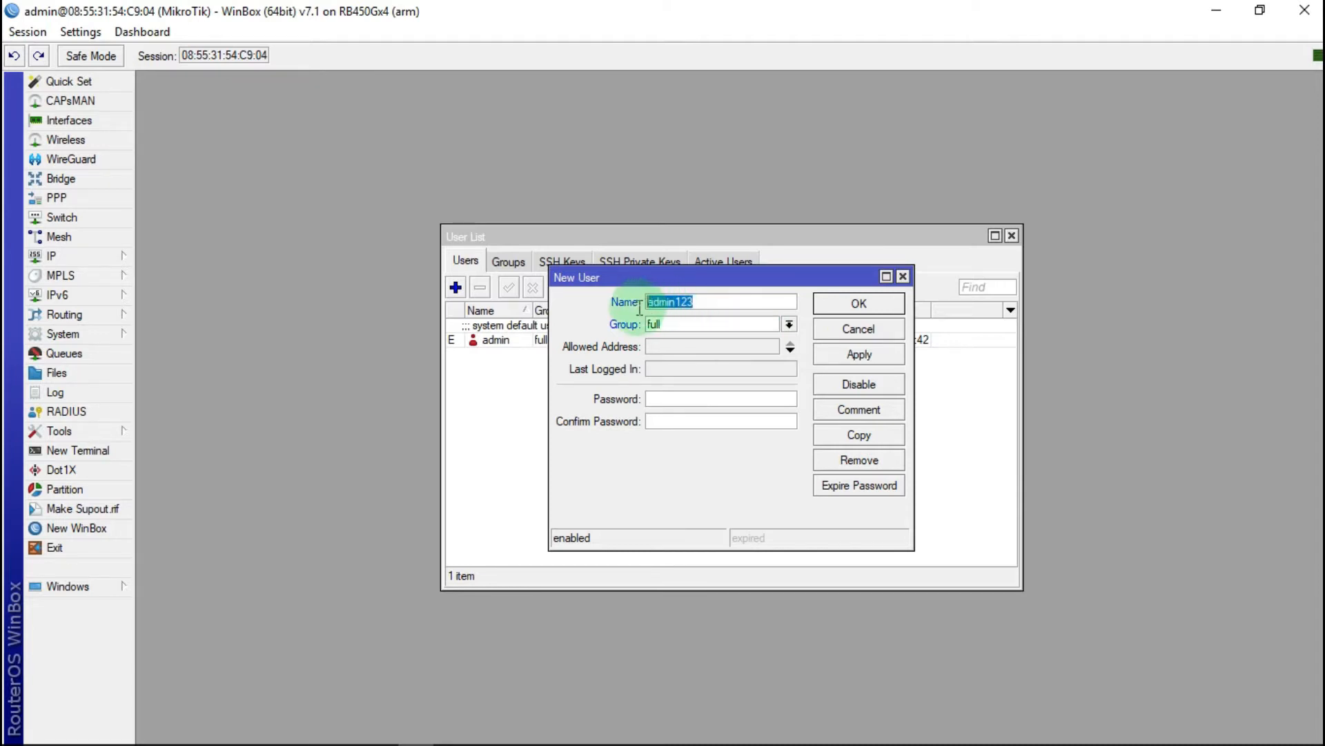
right_click(646, 305)
left_click(716, 329)
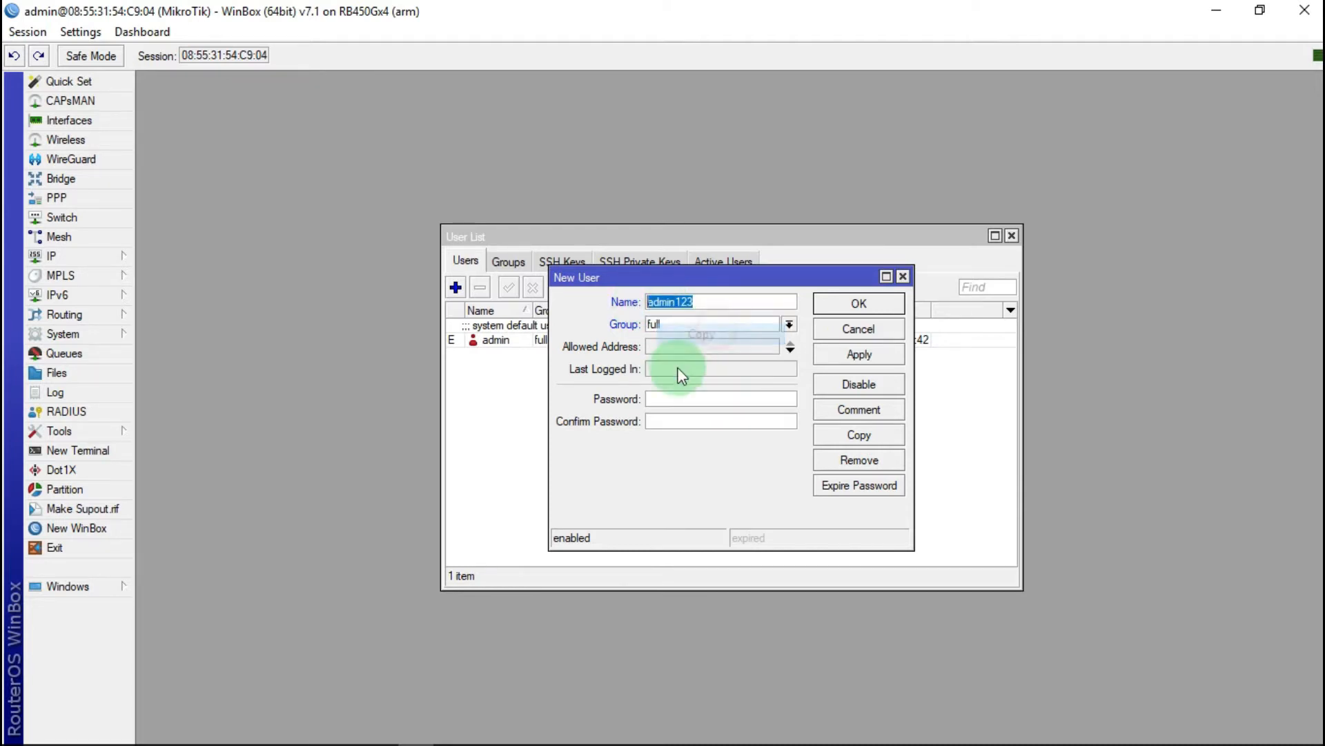
Step: Fill in the new user's password and its confirmation, then save the user
left_click(662, 398)
right_click(663, 399)
left_click(711, 452)
left_click(656, 421)
right_click(654, 424)
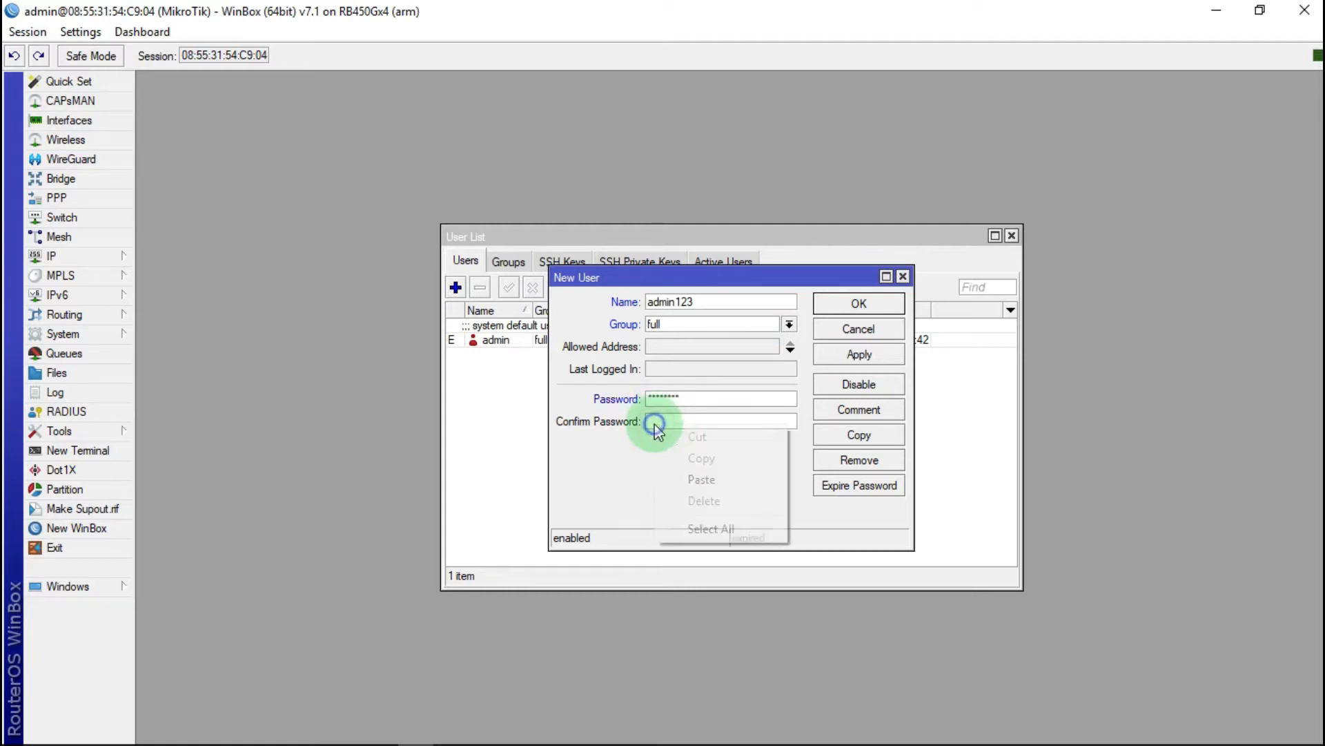
left_click(715, 478)
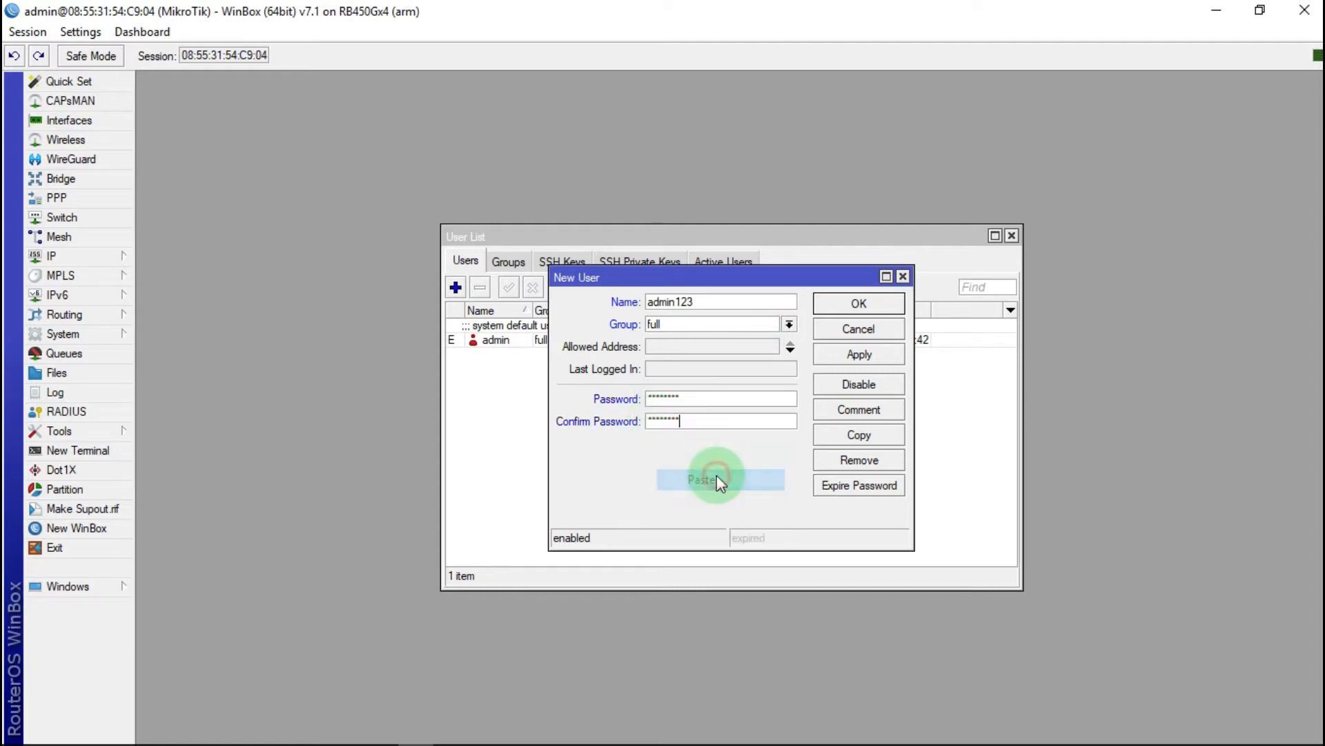
left_click(861, 356)
left_click(858, 303)
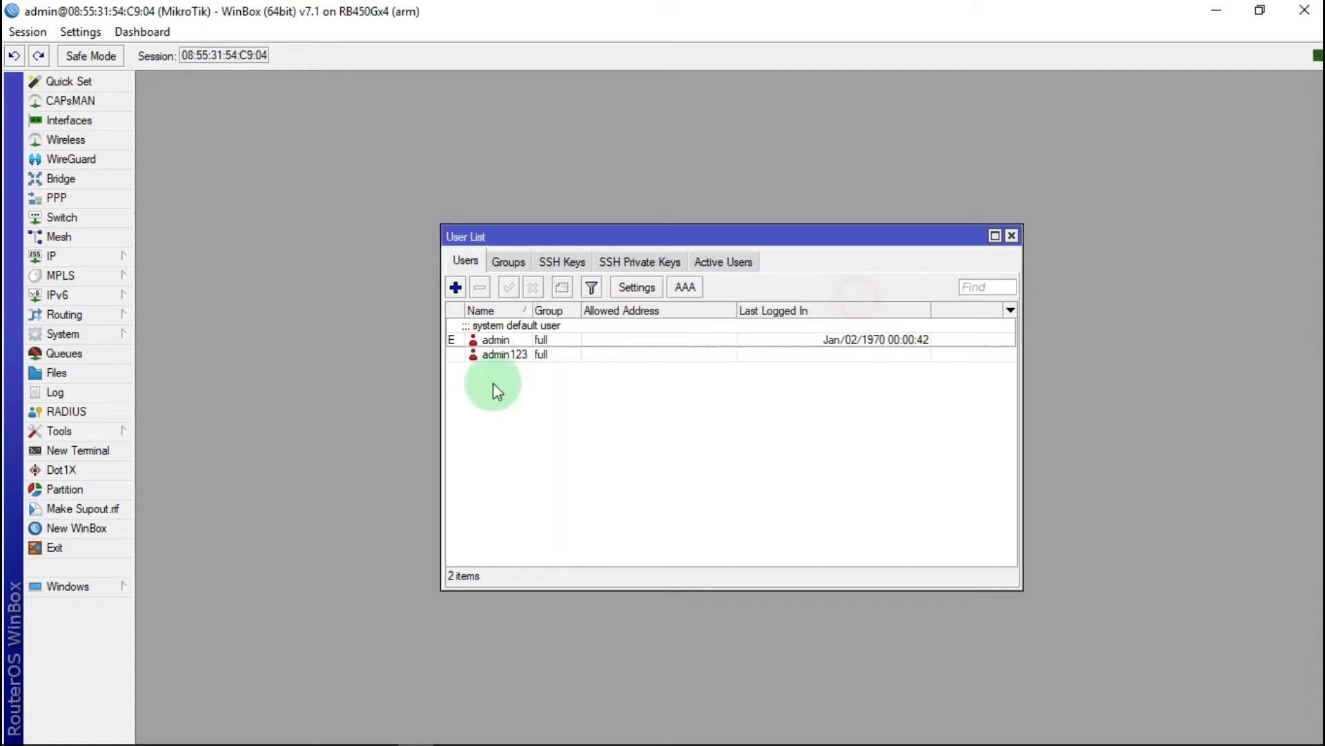
Step: Delete the default admin user, close the Users list and exit WinBox
left_click(514, 342)
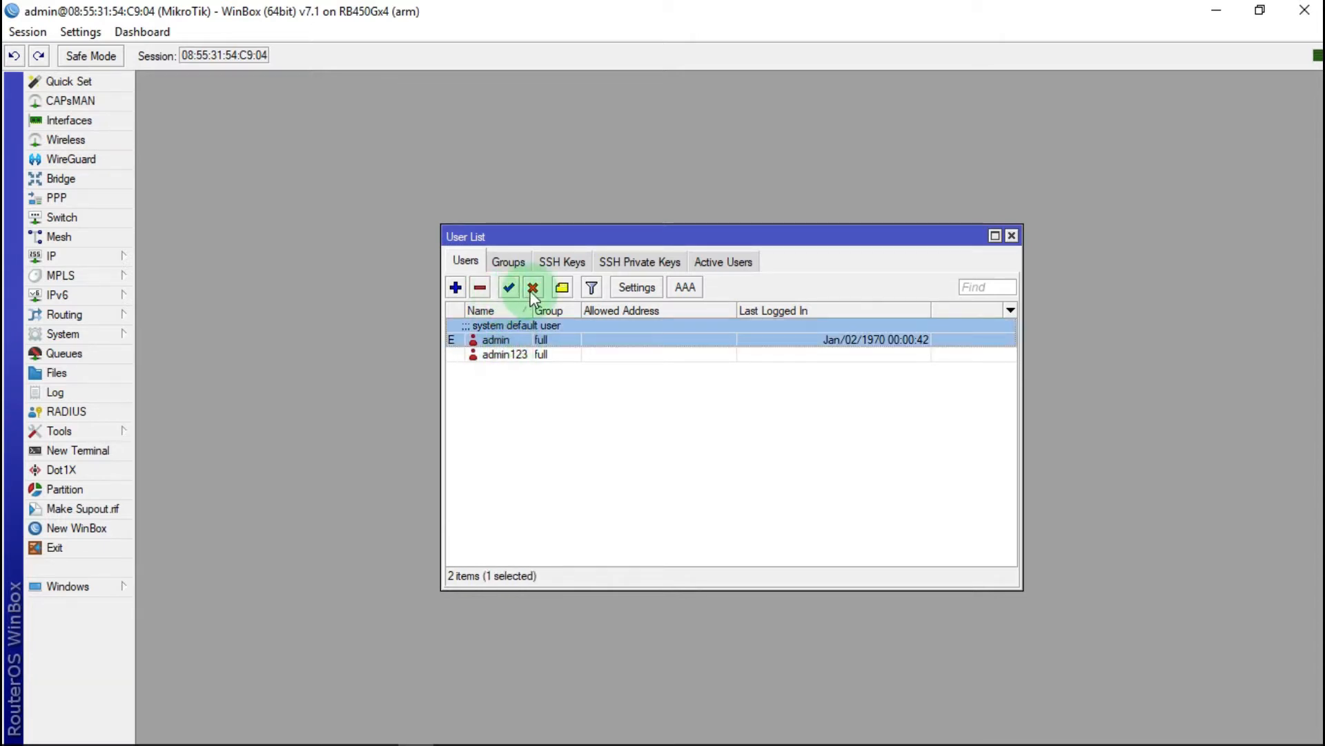
left_click(480, 289)
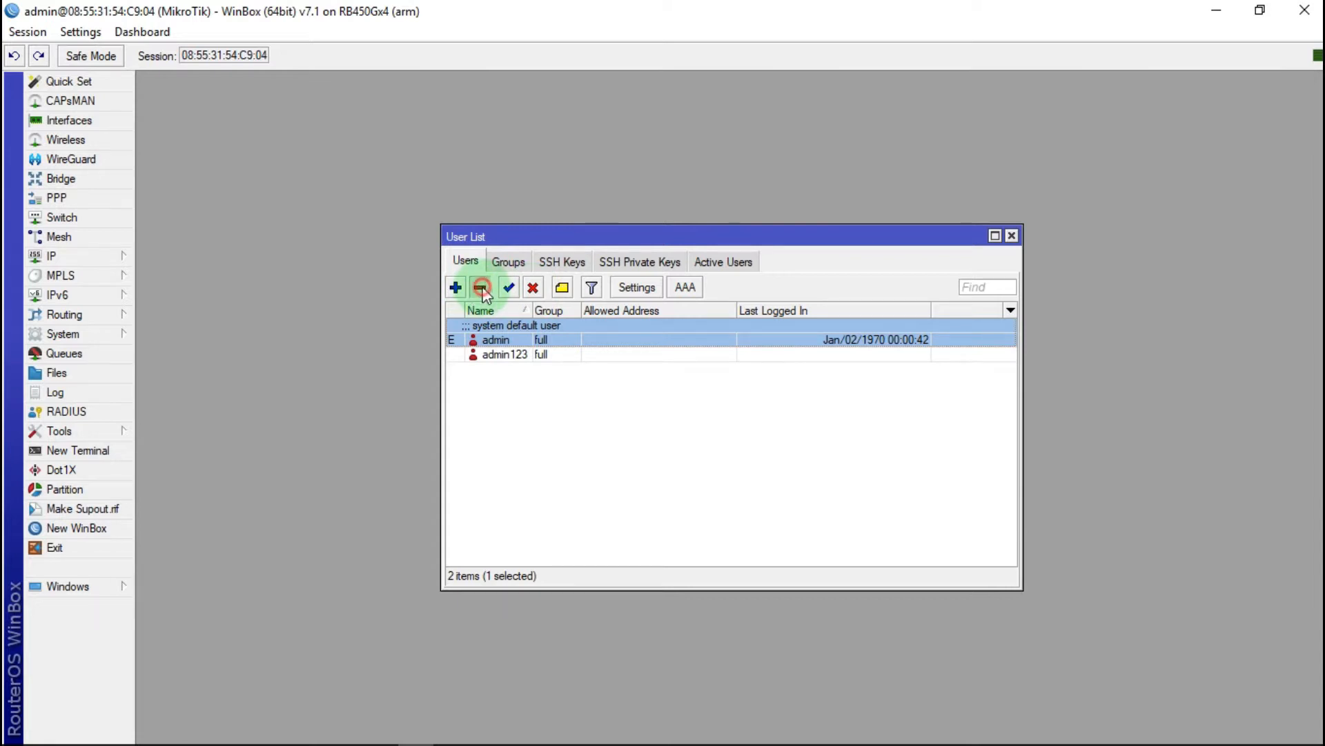
left_click(1017, 236)
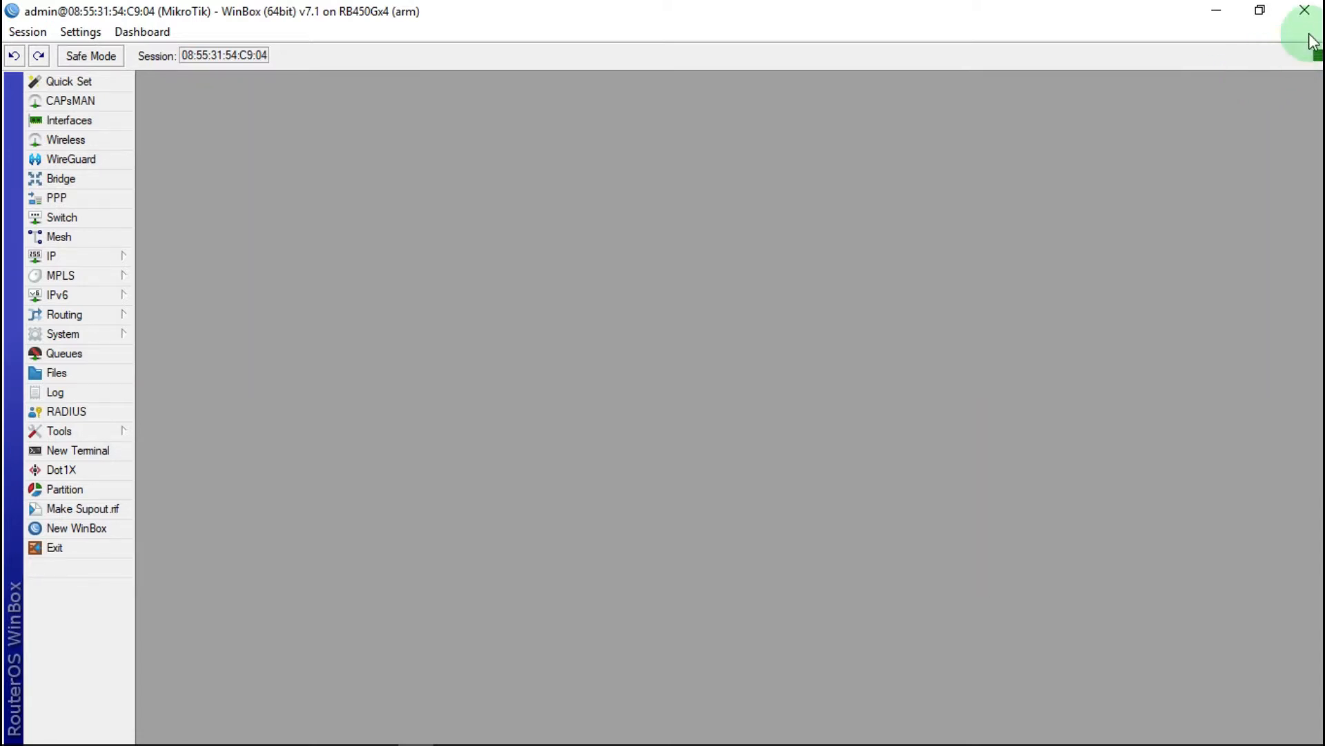
left_click(1305, 9)
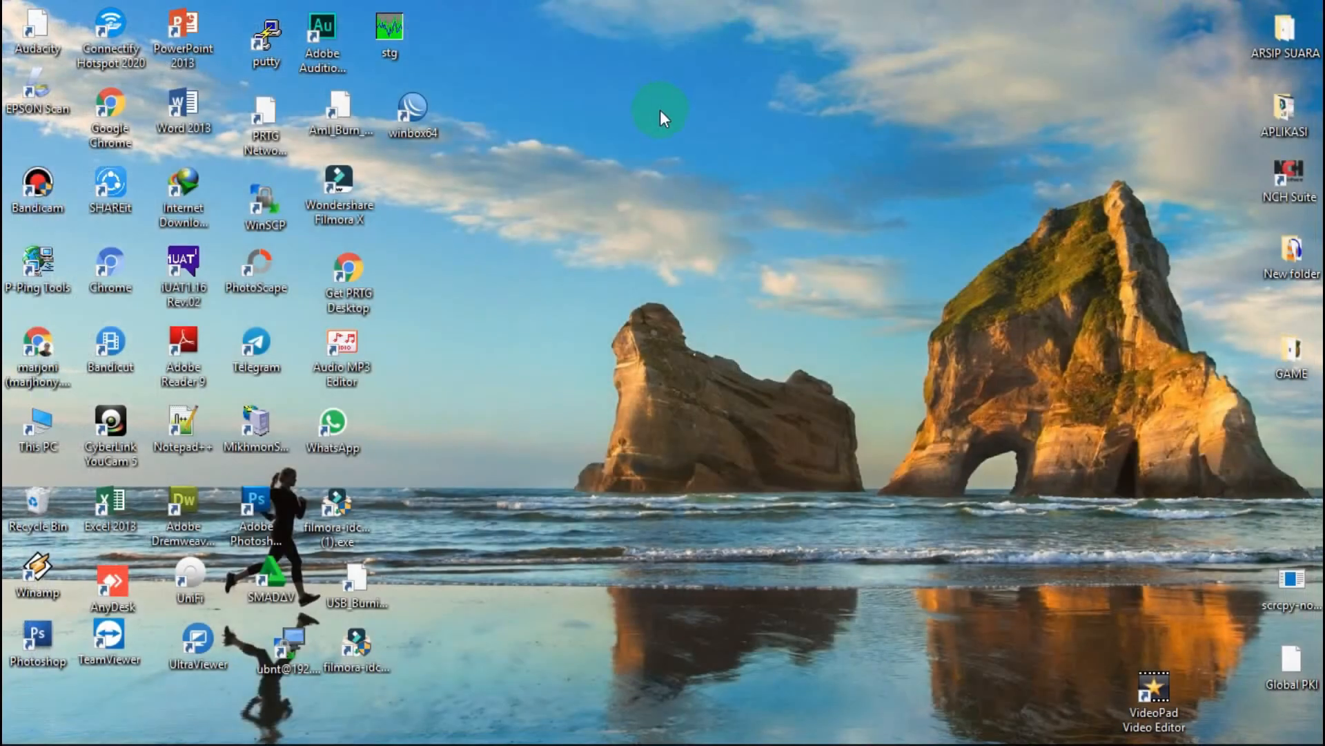
Step: Relaunch WinBox and enter the new user's login name
double_click(414, 110)
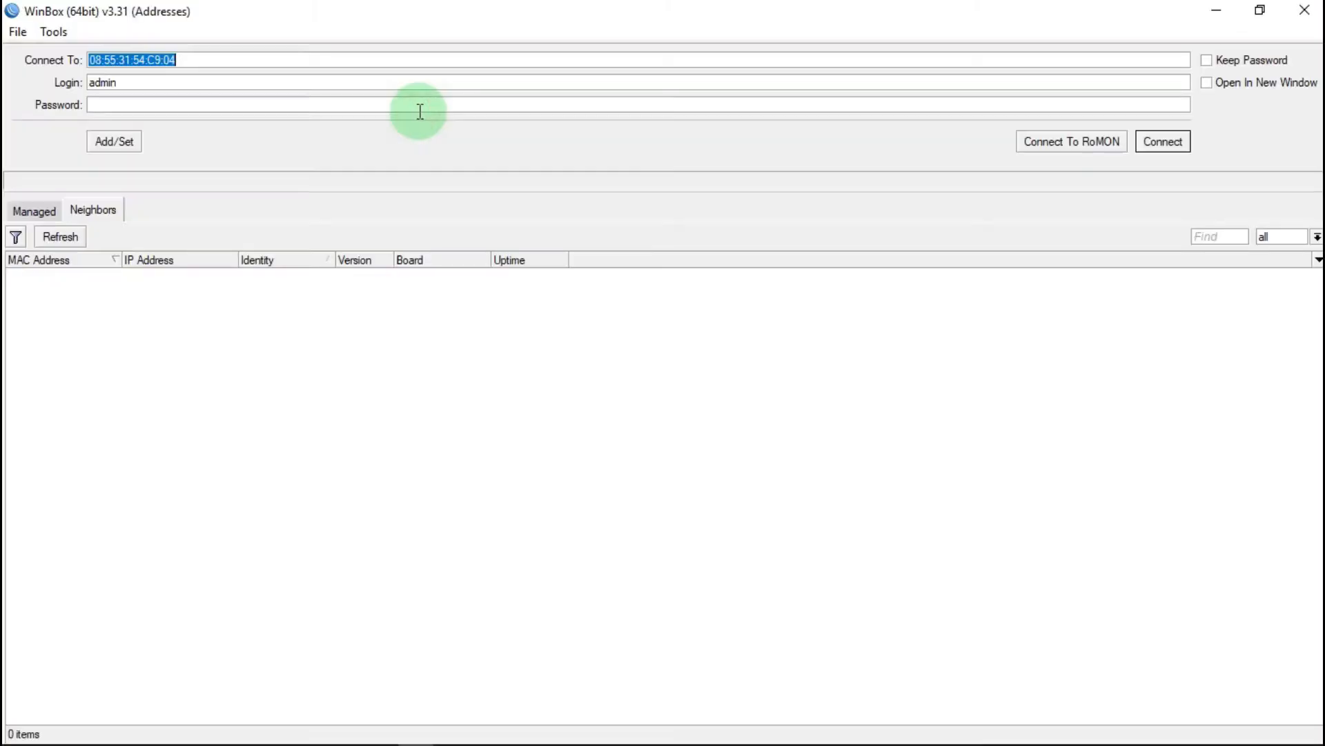
left_click(136, 85)
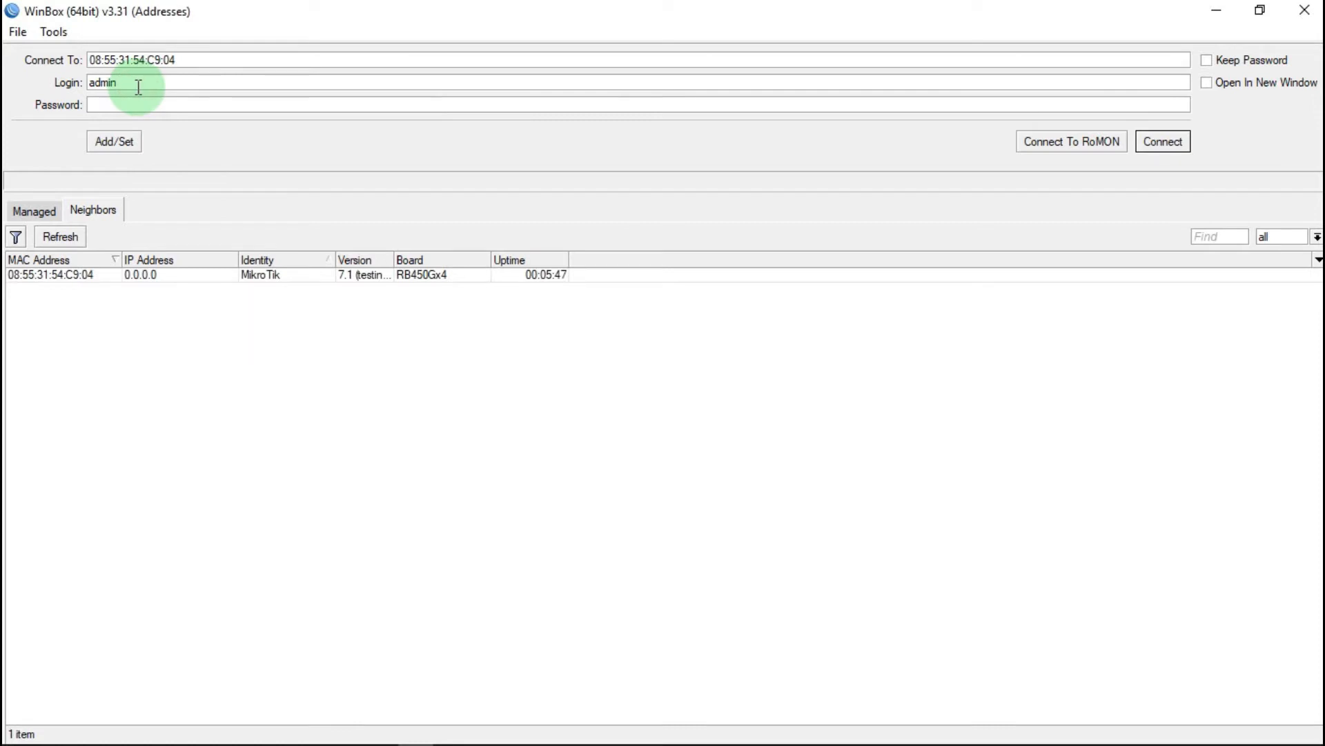
type("123")
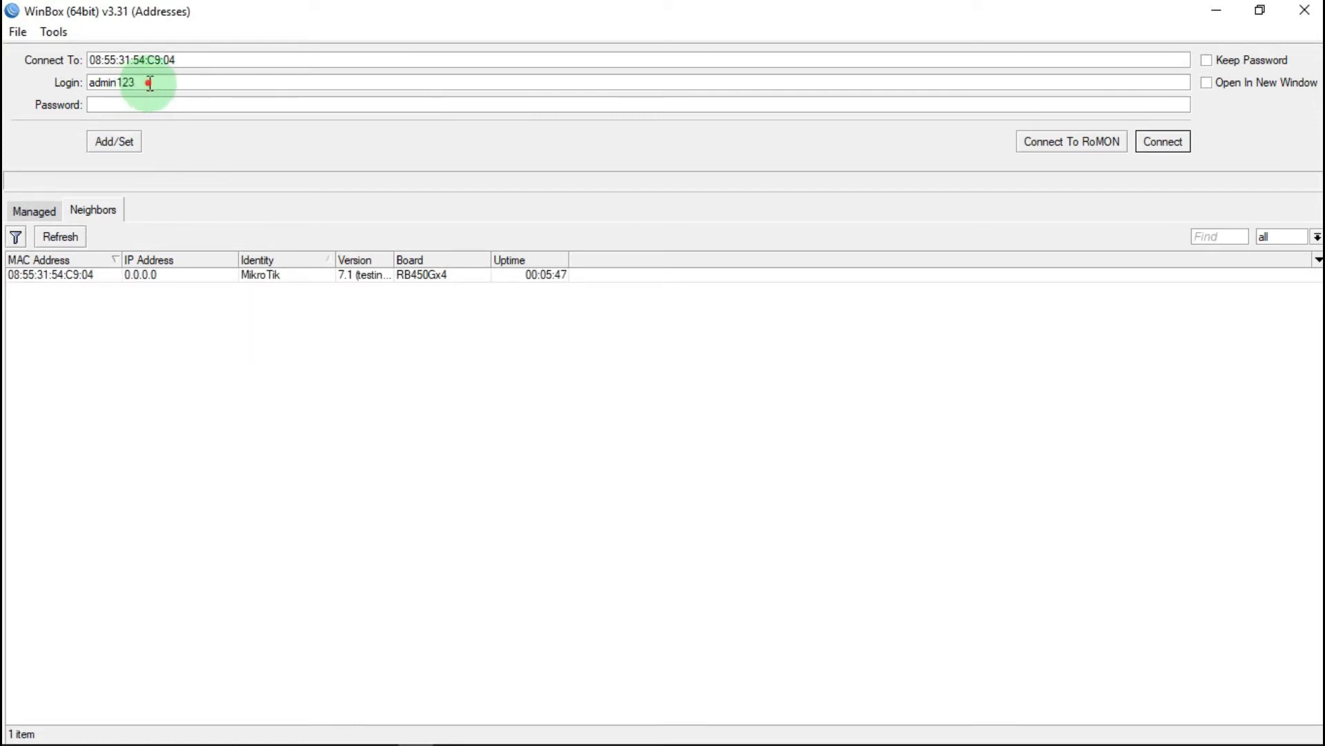
double_click(104, 83)
right_click(121, 78)
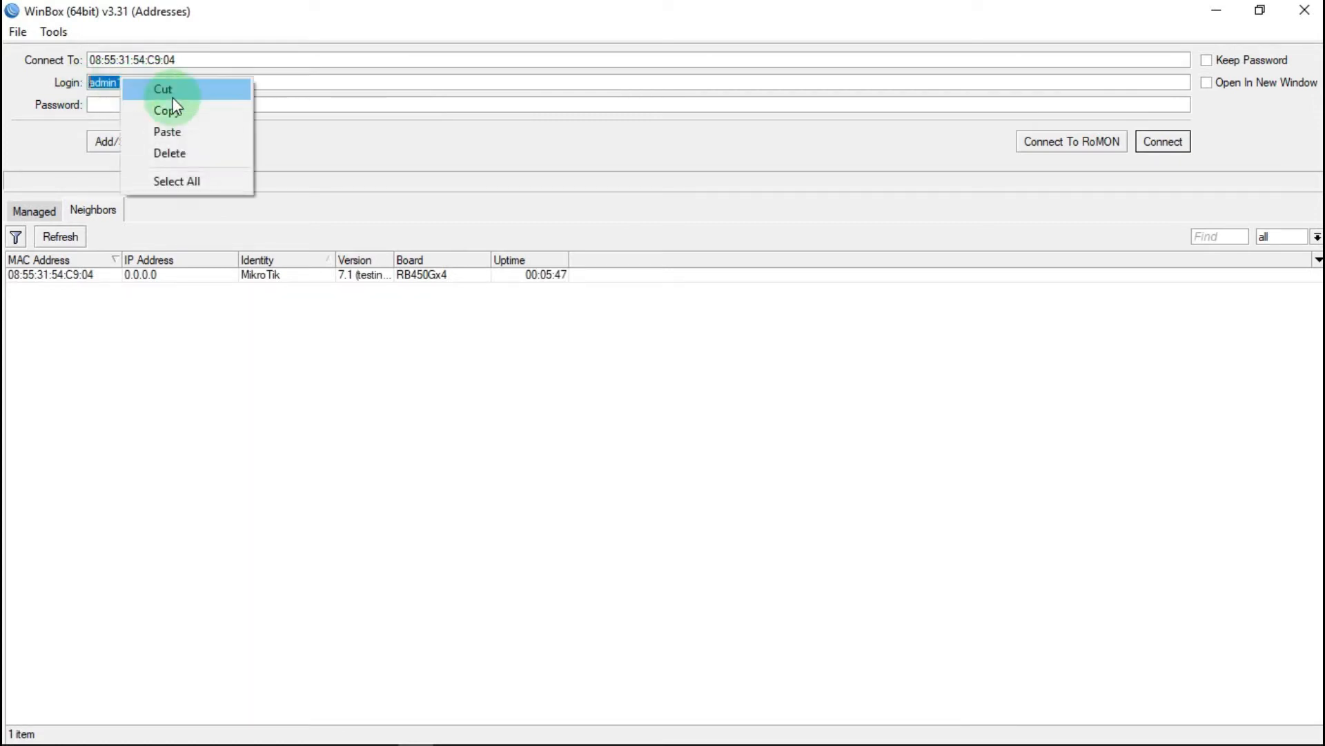
left_click(187, 110)
Step: Fill in the new user's password, select the router and connect
left_click(105, 104)
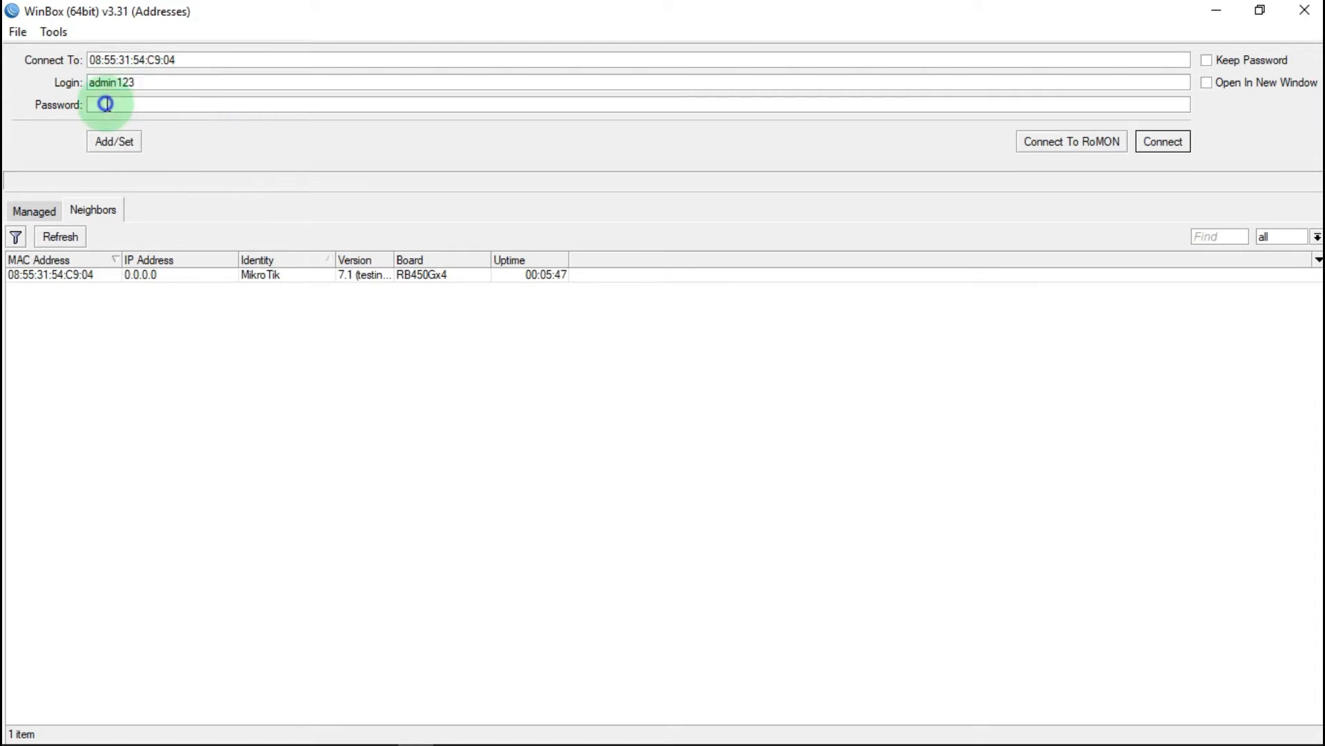
right_click(106, 104)
left_click(177, 158)
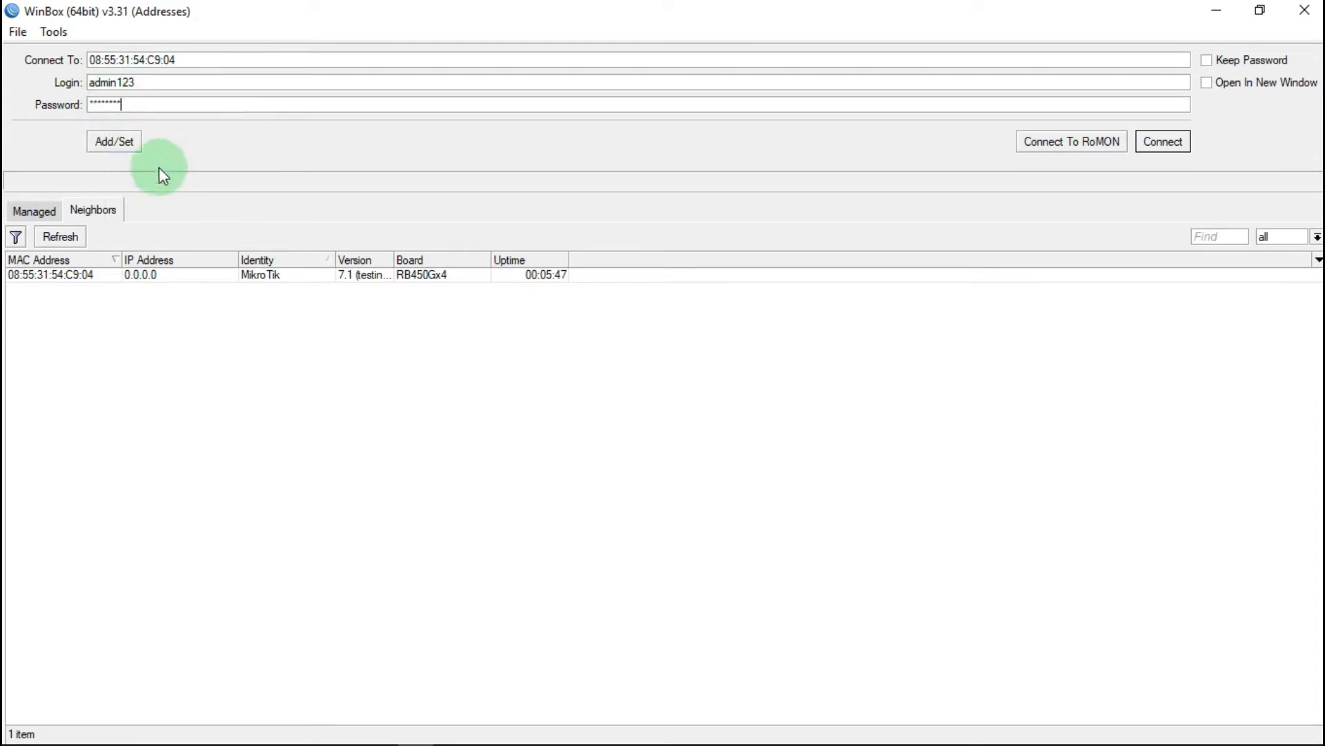
left_click(29, 274)
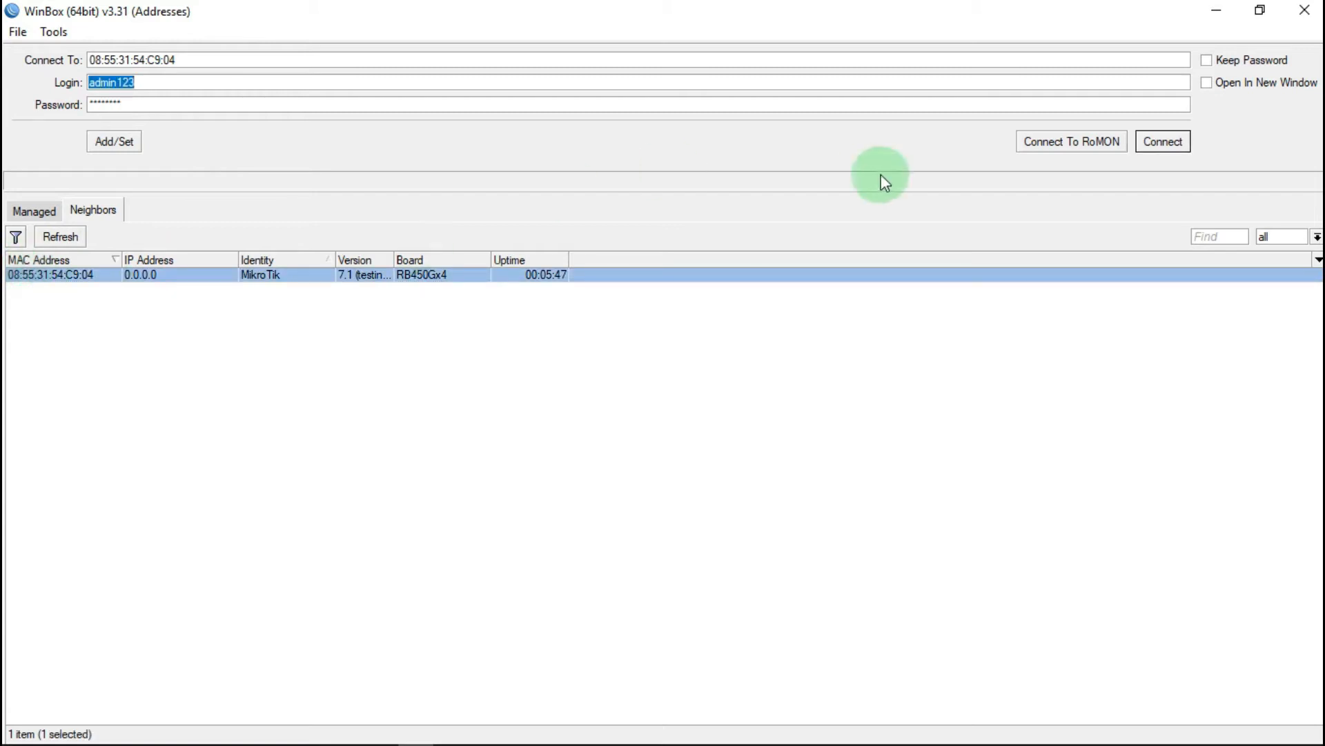
left_click(1172, 141)
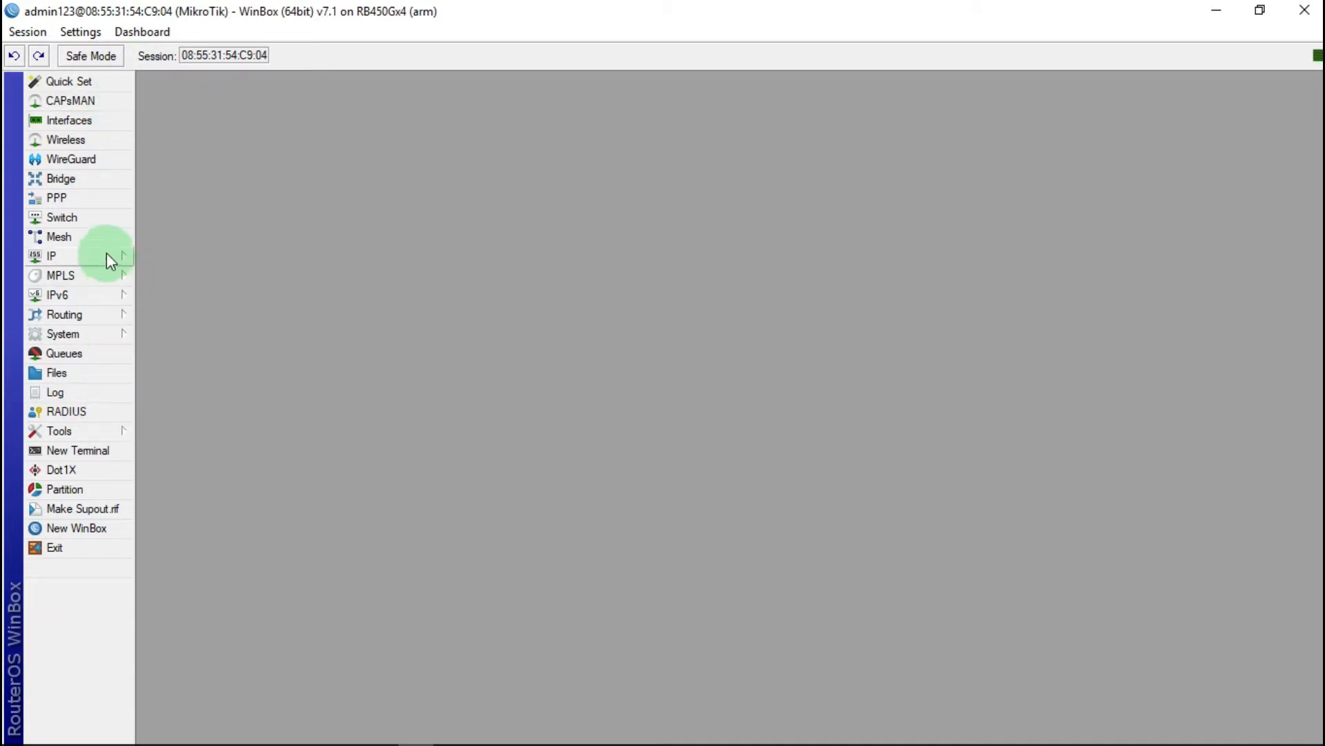
Step: Open ether1's properties from Interfaces, then view the Slide1 network diagram in Photos
left_click(88, 121)
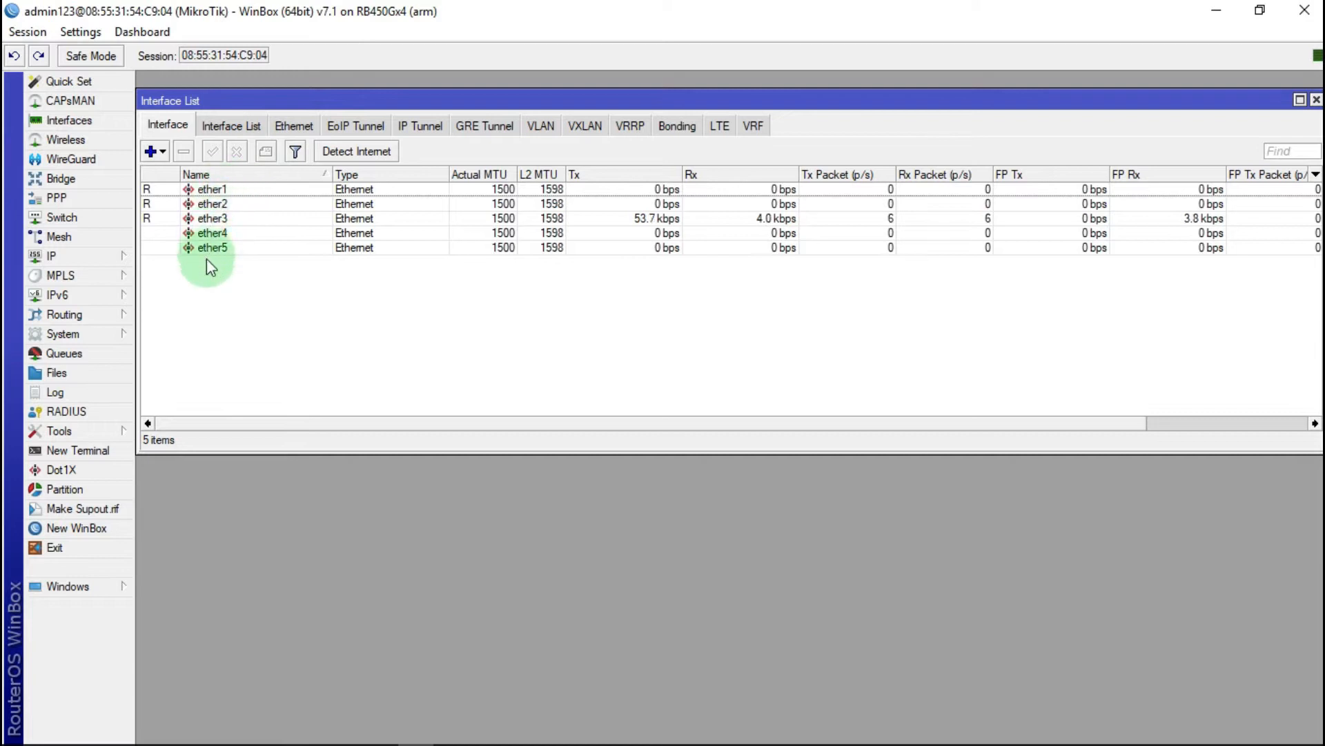
double_click(204, 190)
left_click(699, 252)
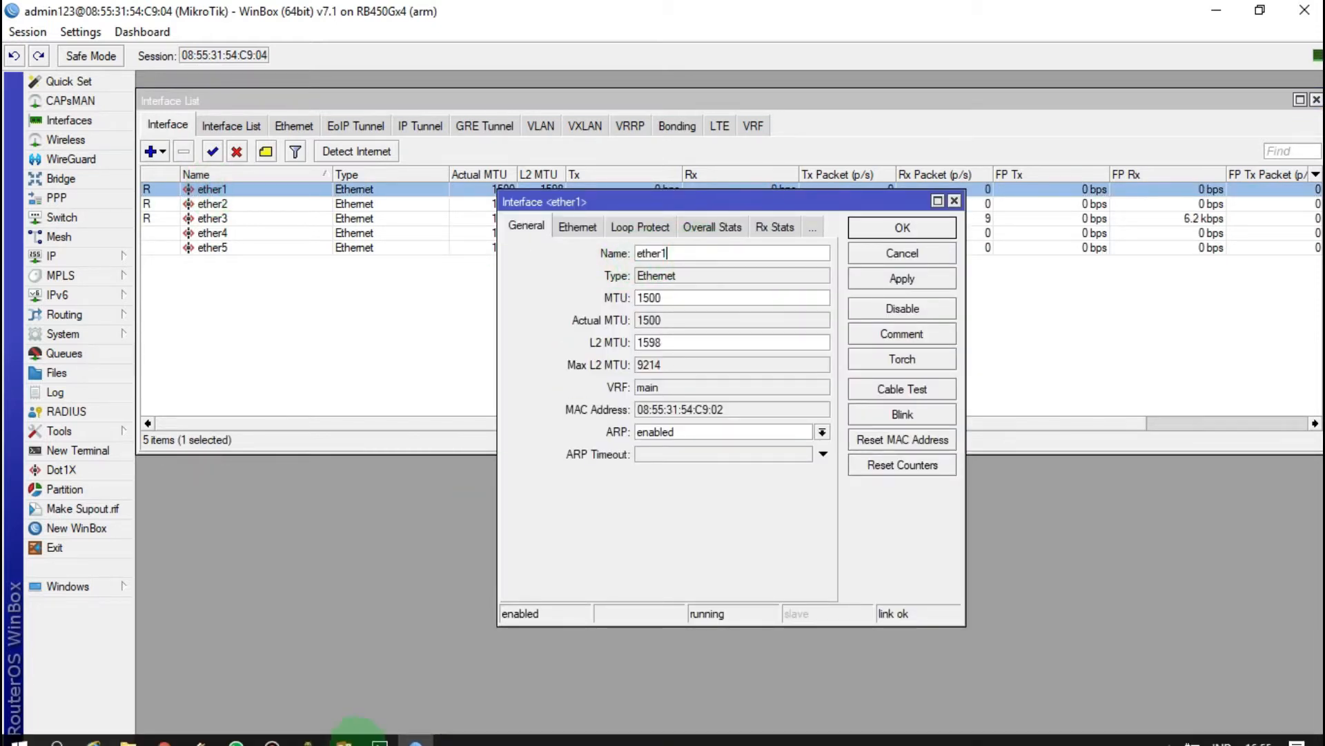
left_click(380, 732)
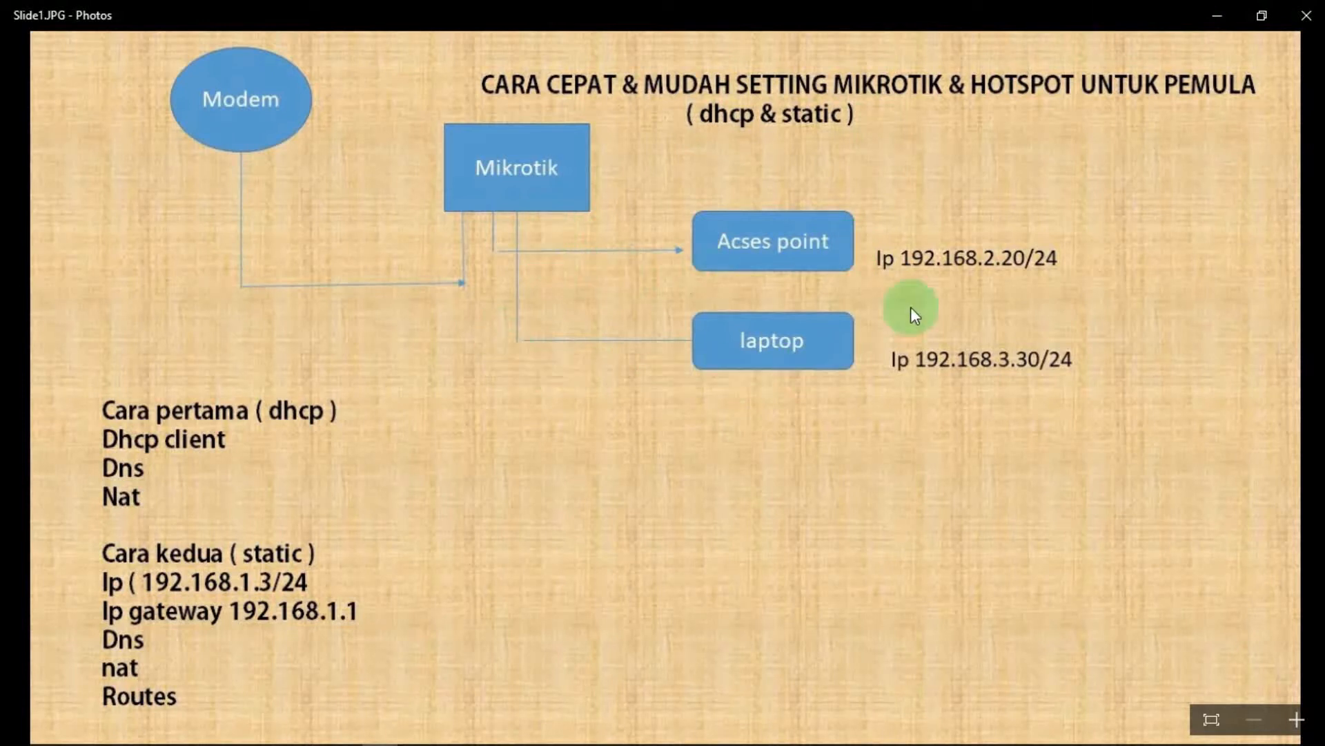
Step: Rename ether1 to 'ether1 internet'
left_click(1210, 17)
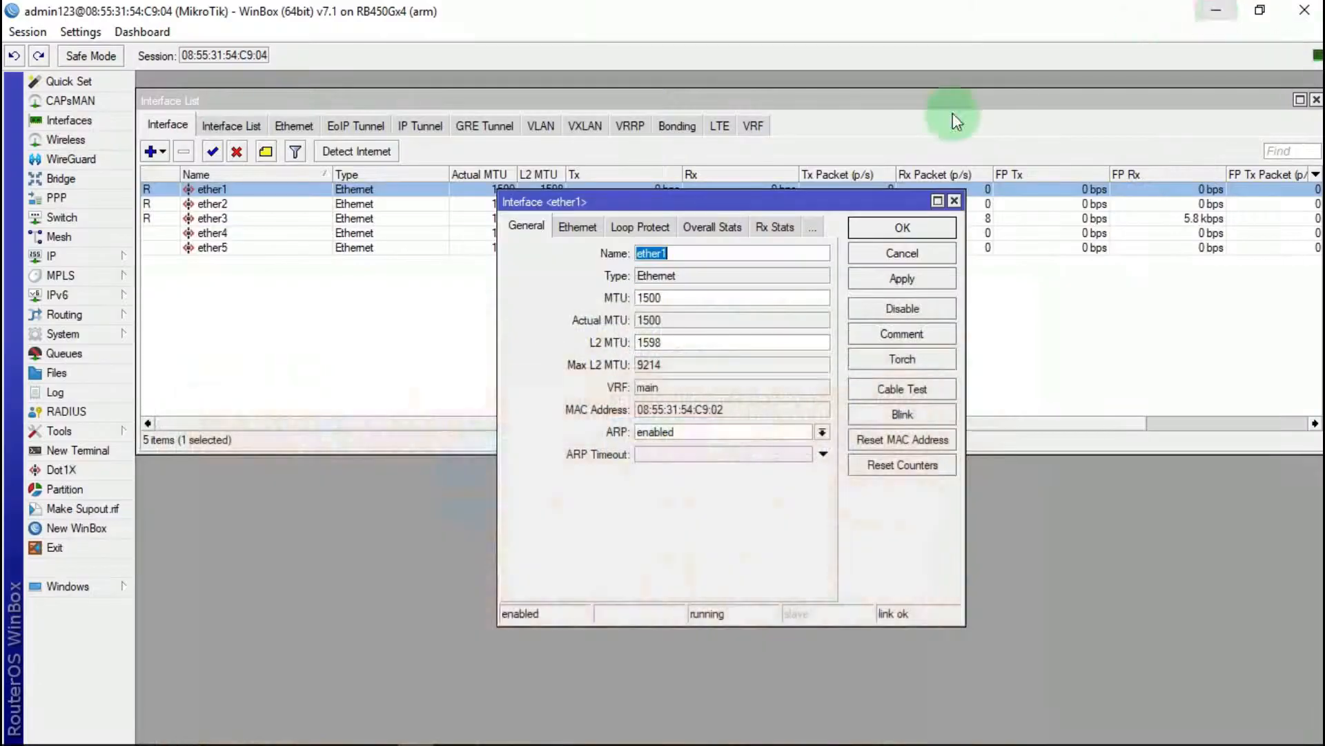
left_click(699, 252)
type("int")
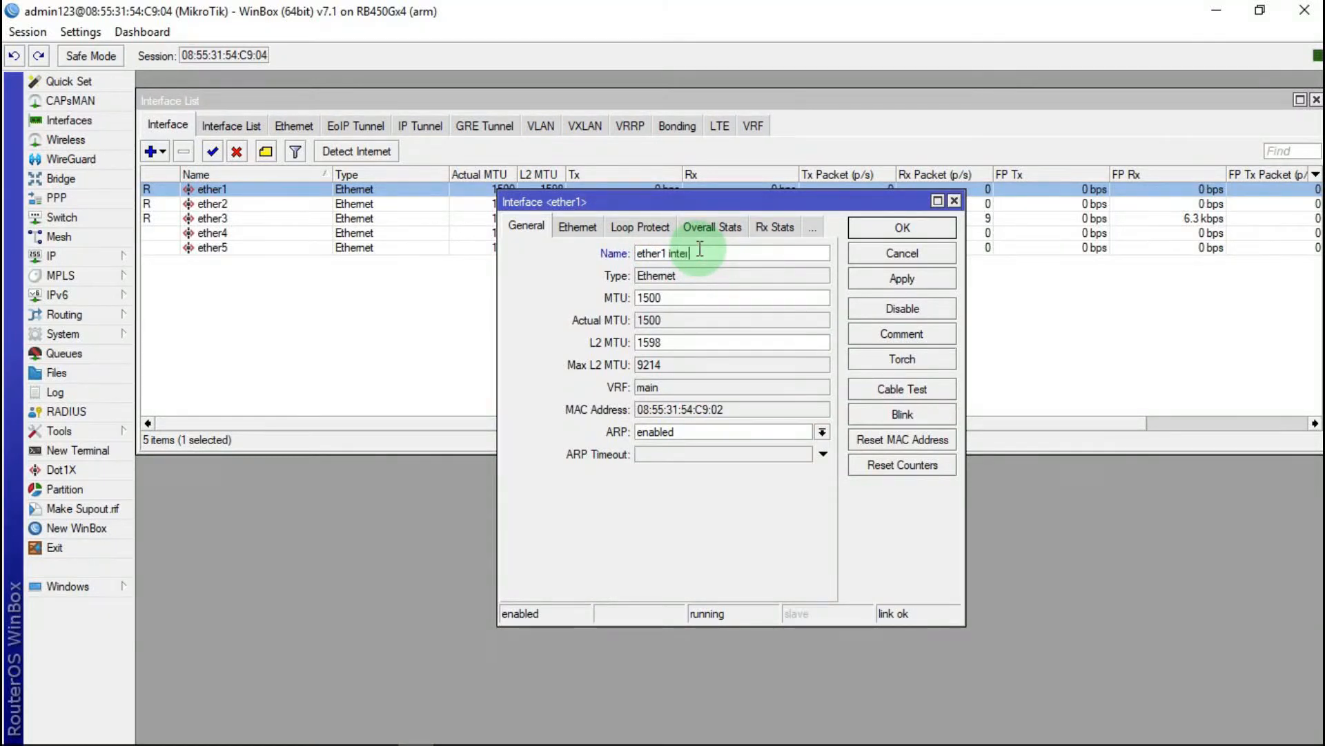
type("ernet")
left_click(897, 280)
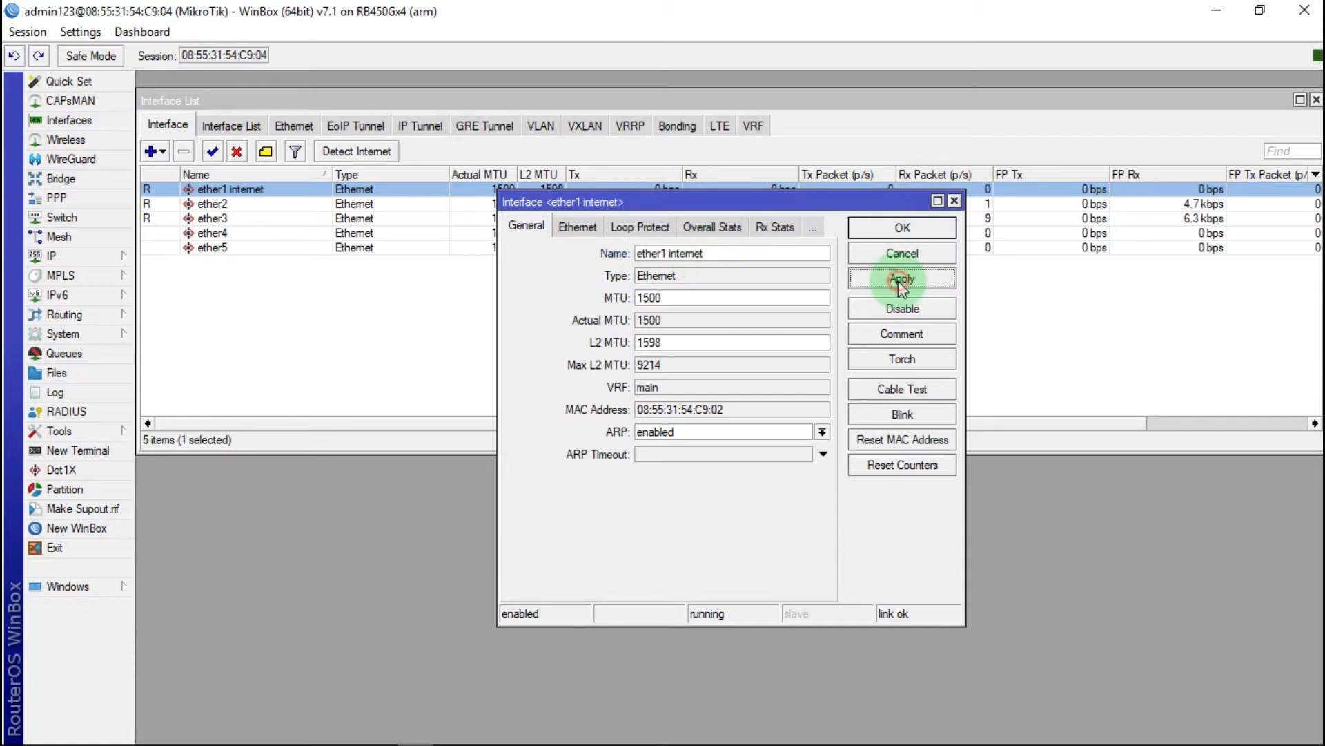
left_click(909, 227)
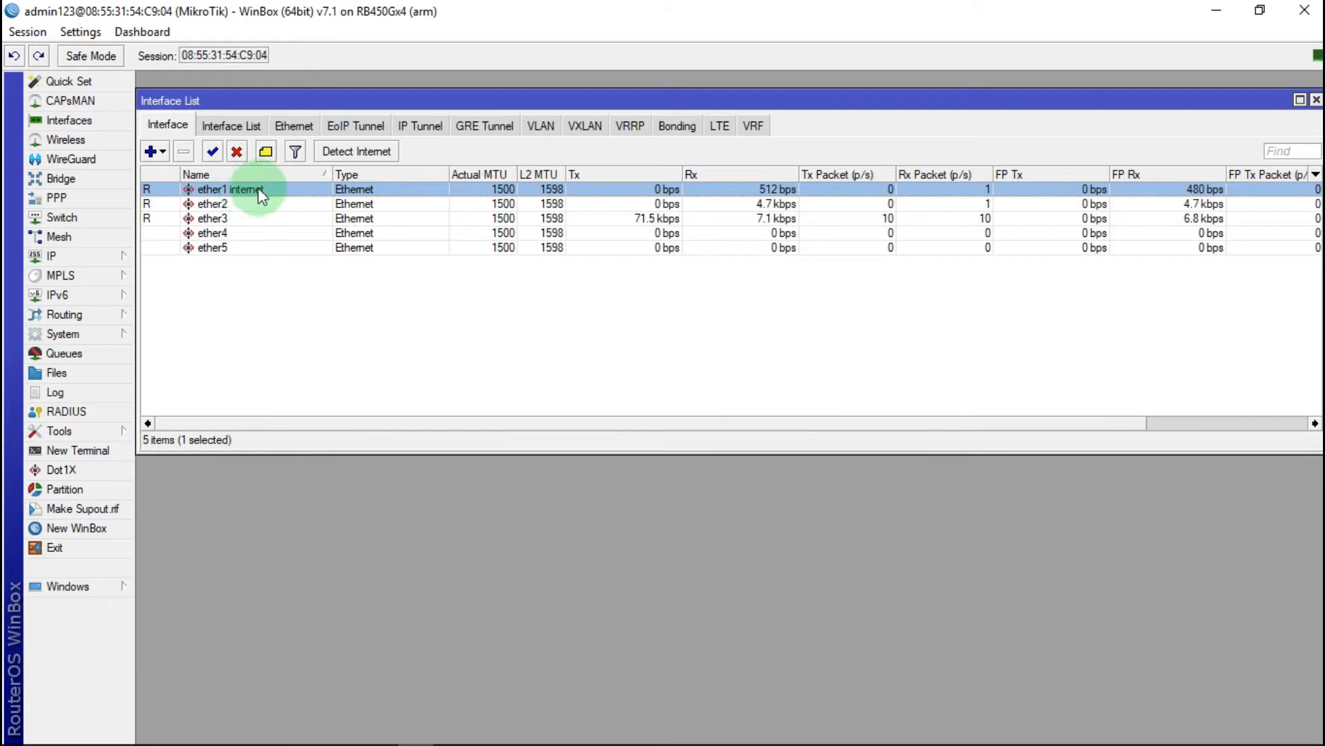
Step: Rename ether2 to 'ether2 acses ponit'
double_click(211, 203)
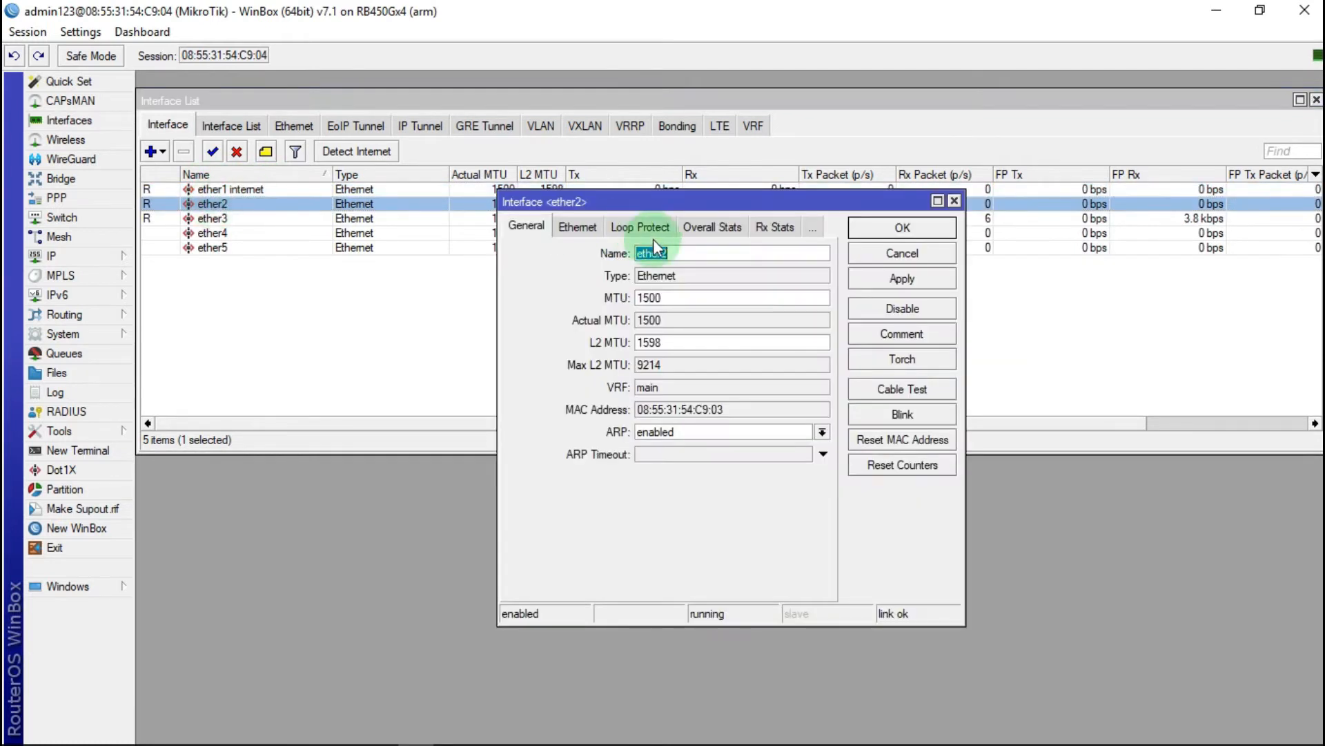
left_click(698, 253)
type("acses poni")
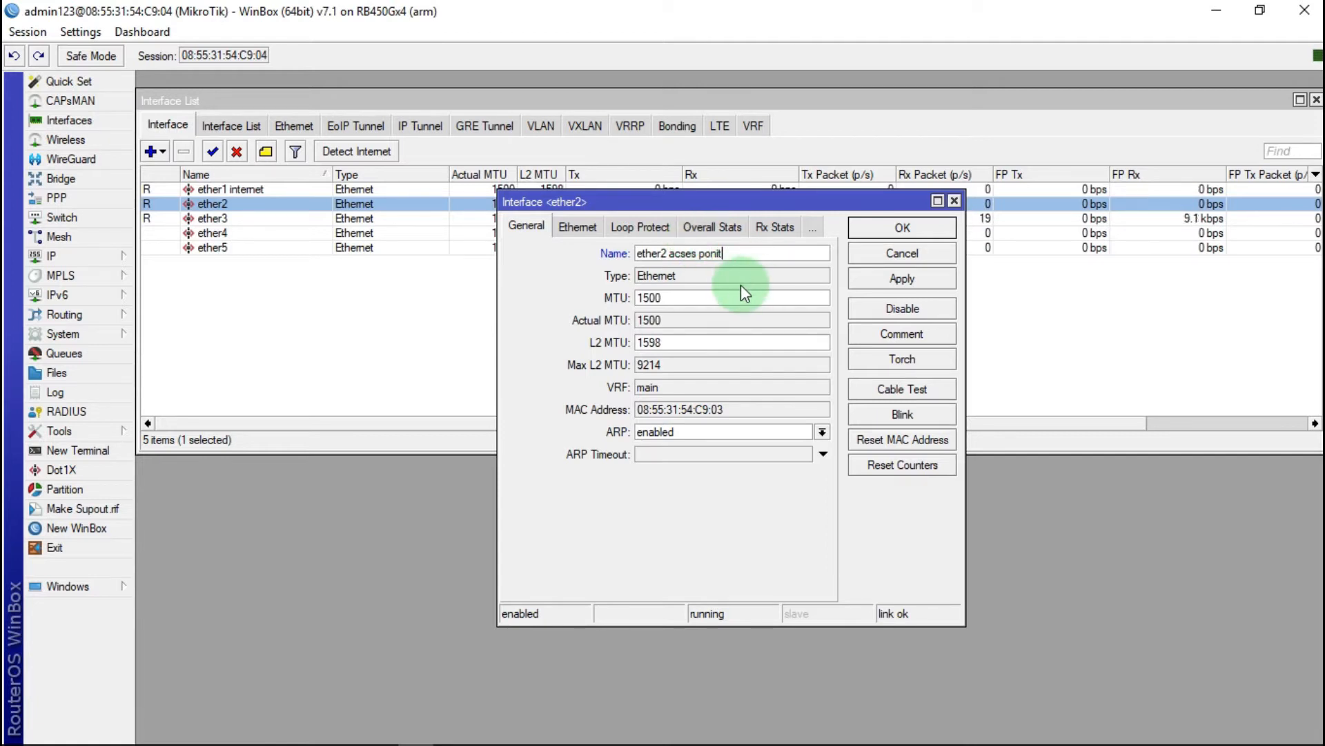
type("t")
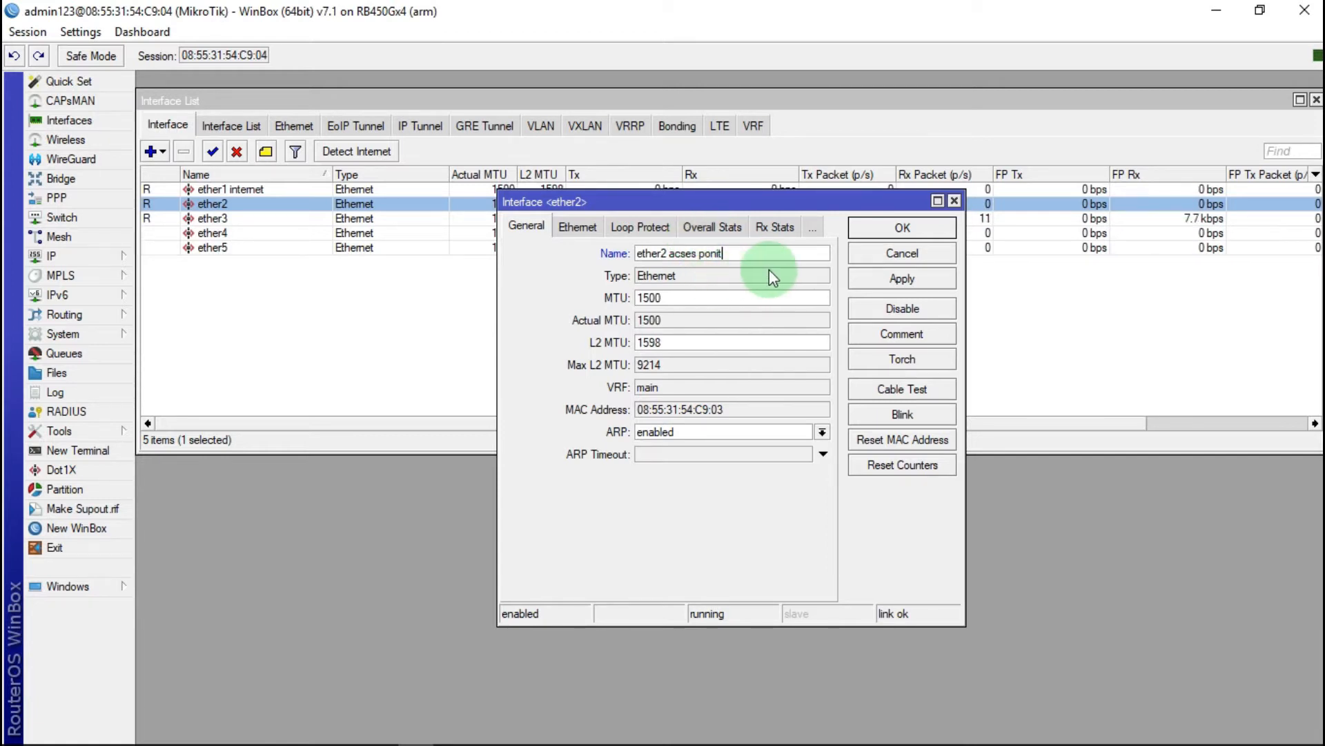
left_click(926, 279)
left_click(897, 230)
Step: Rename ether3 to 'ether3 laptop' and close the Interface List
left_click(219, 220)
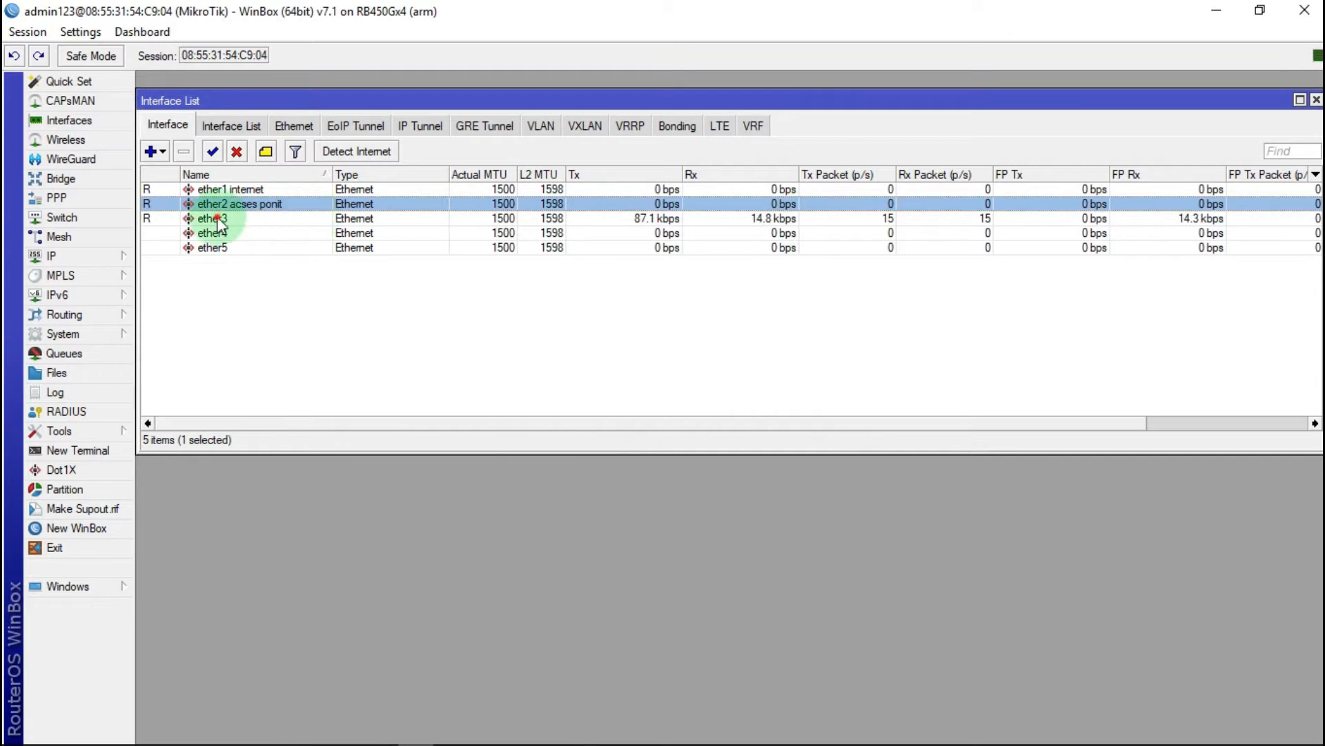
double_click(219, 220)
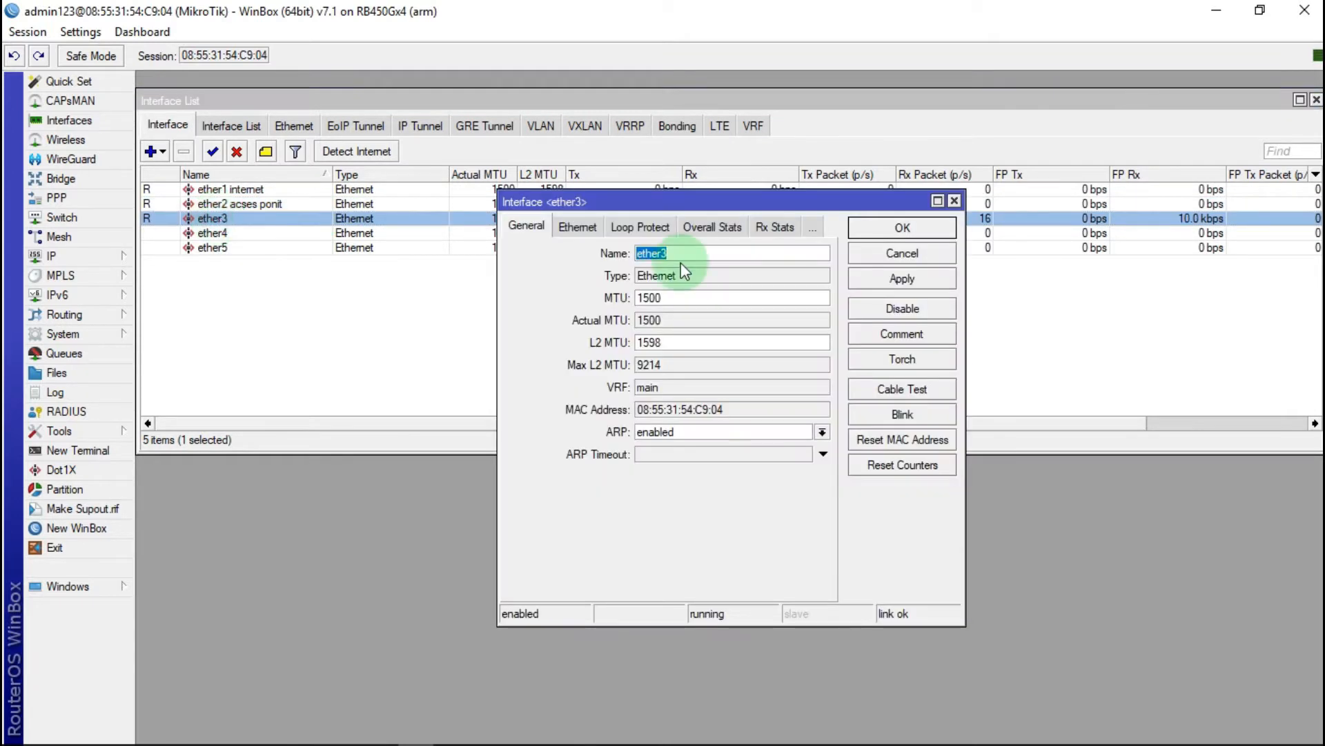
left_click(727, 250)
type("laptop")
left_click(894, 284)
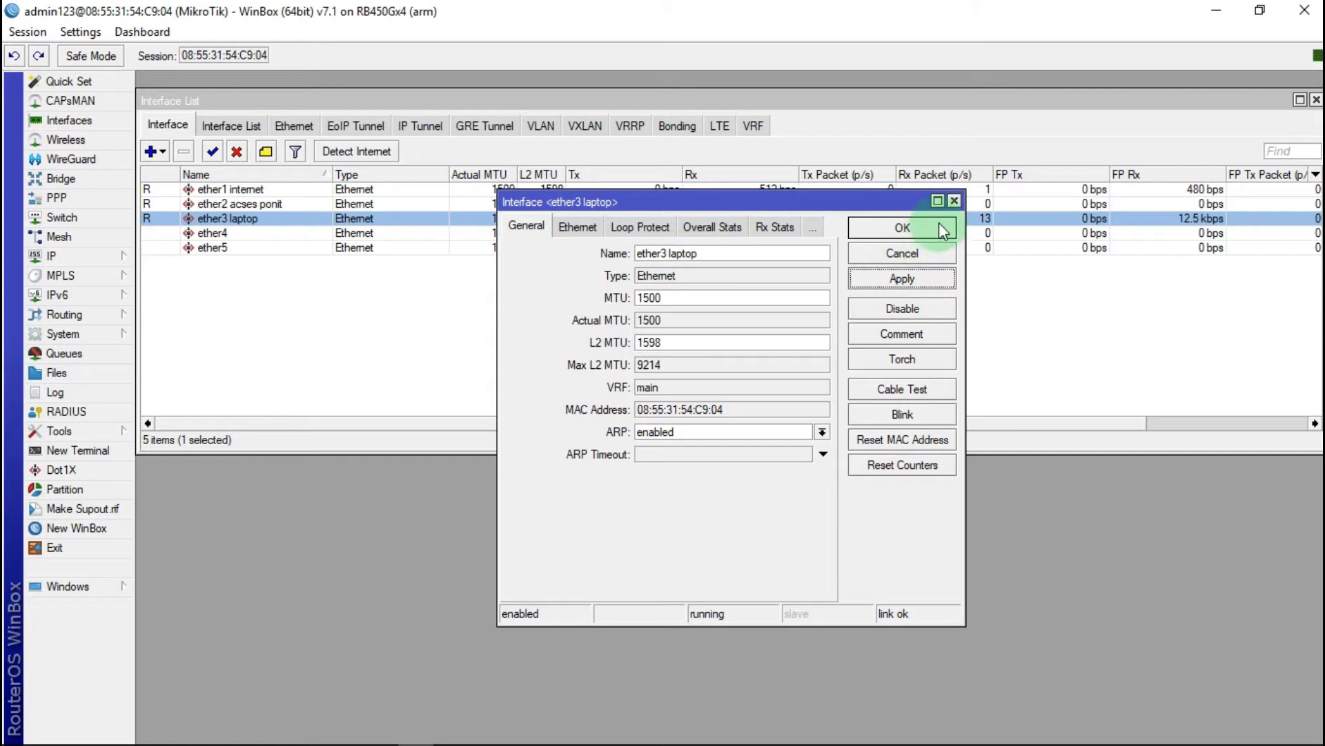
left_click(909, 227)
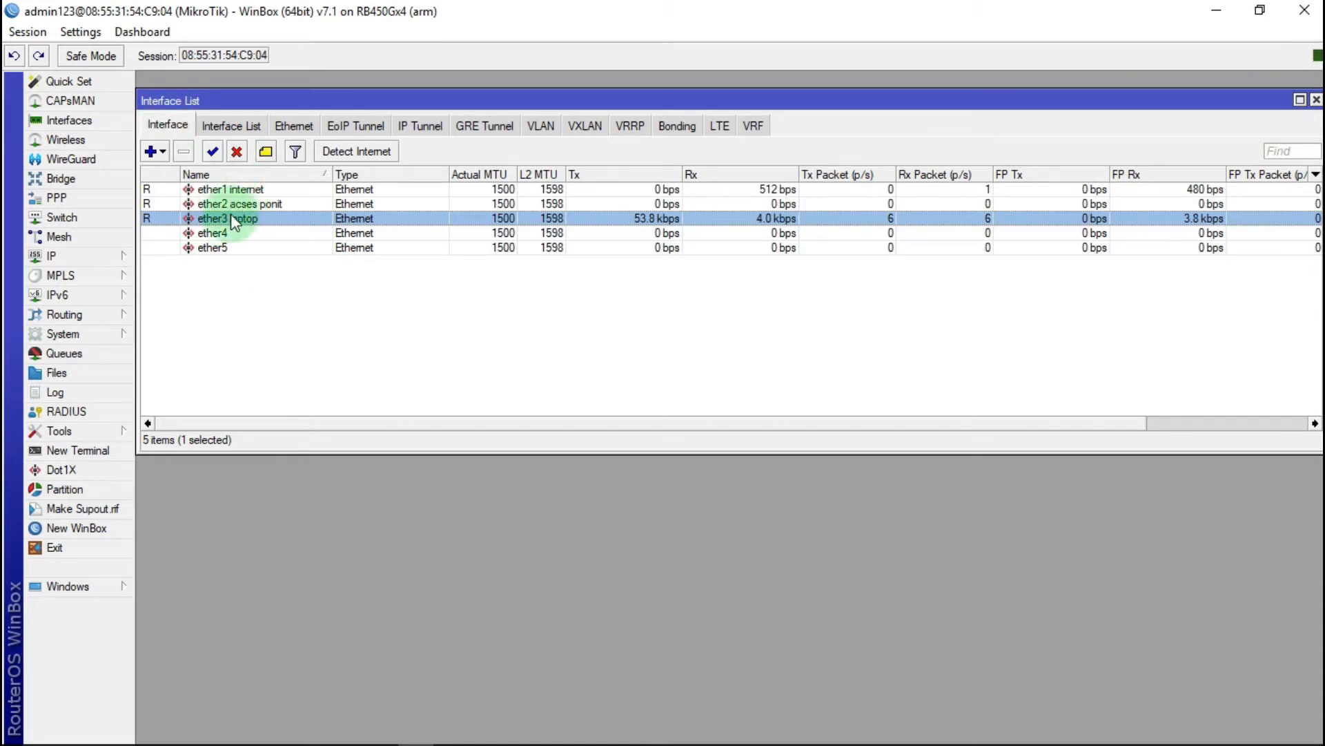
left_click(1316, 101)
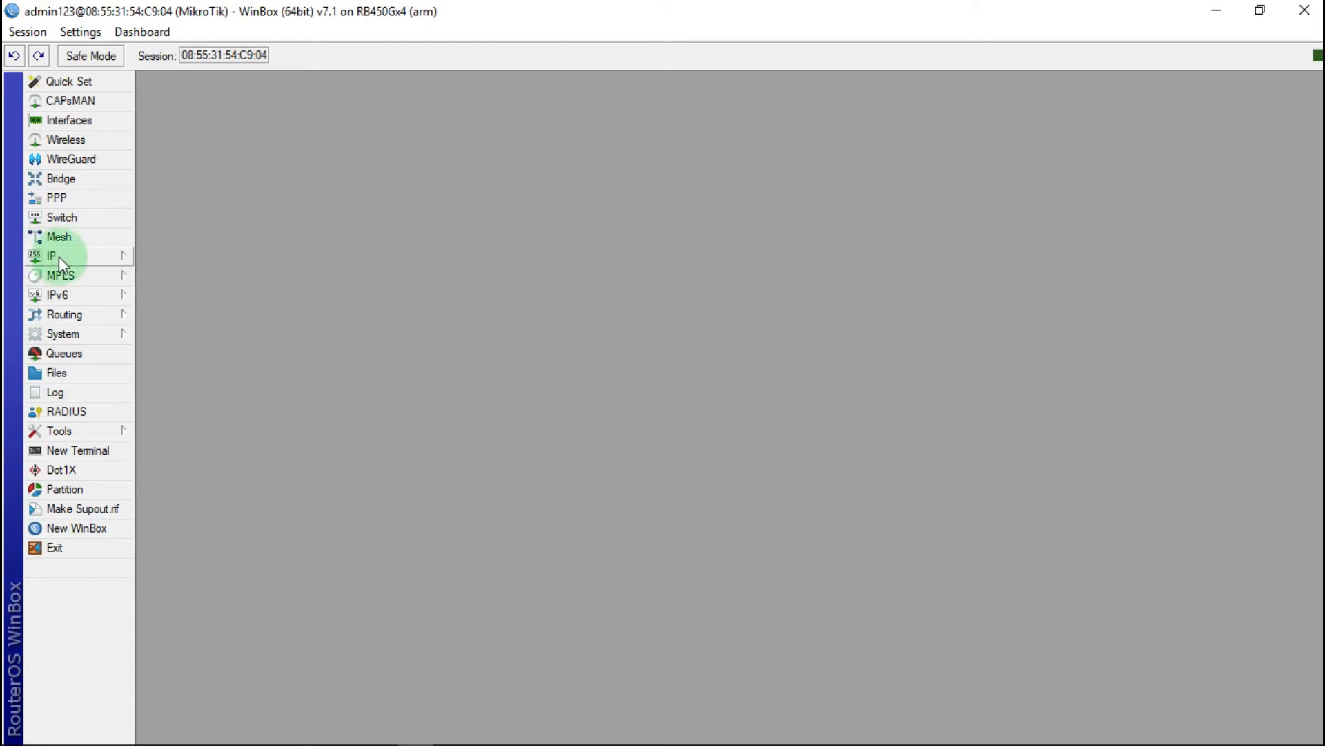
Step: Add an IP DHCP client on interface ether1 internet and apply it
left_click(98, 260)
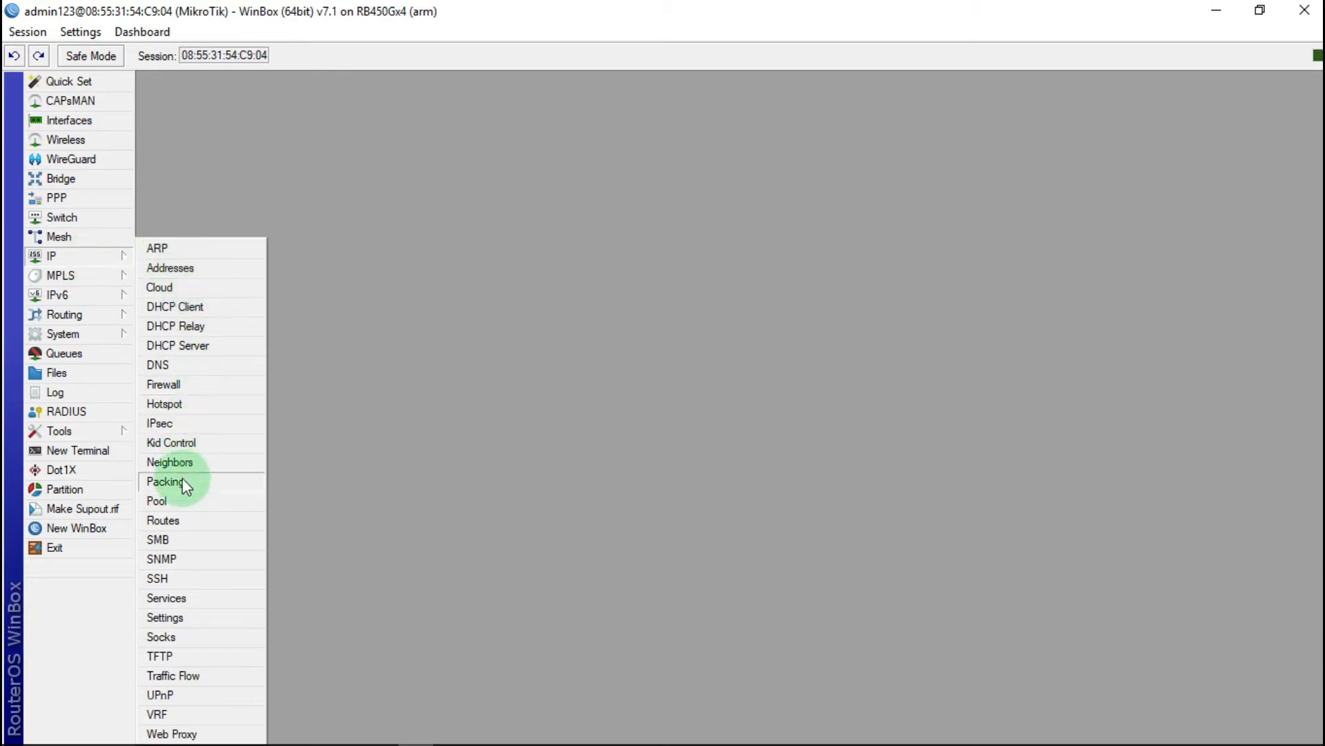
left_click(181, 307)
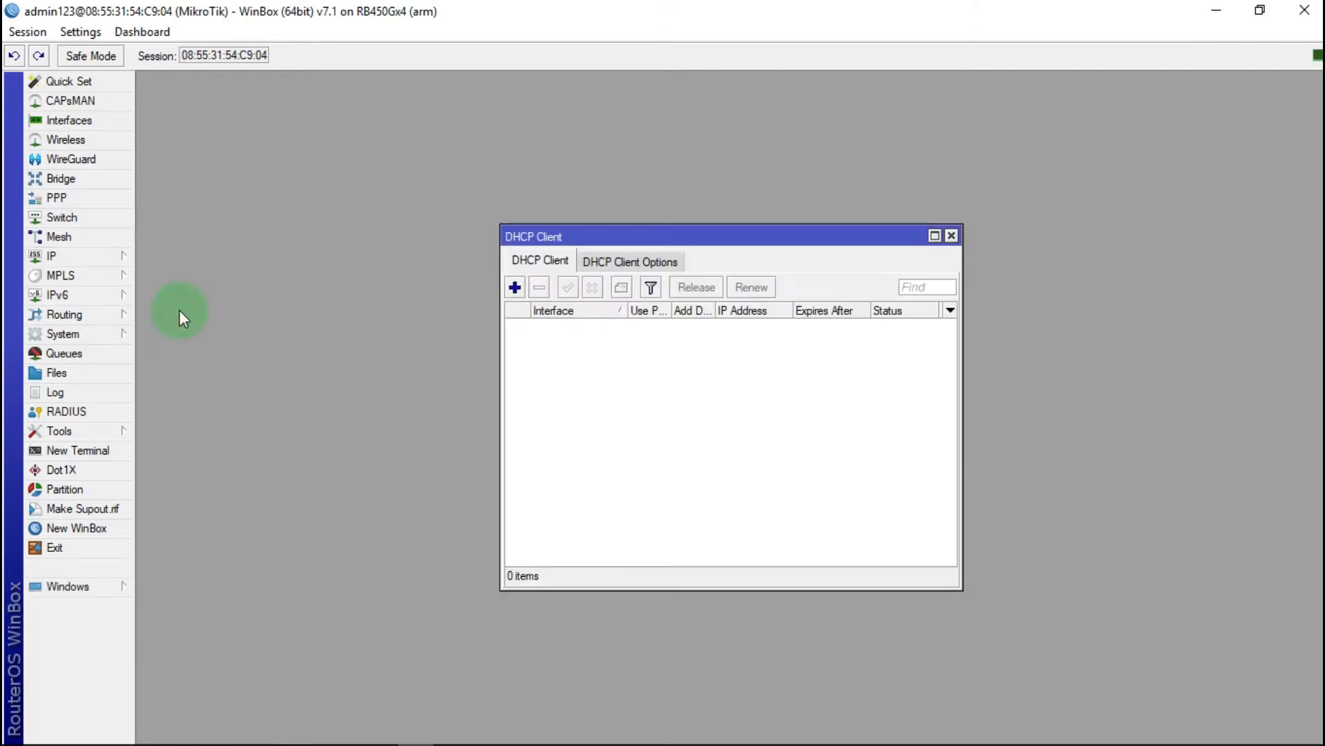
left_click(515, 288)
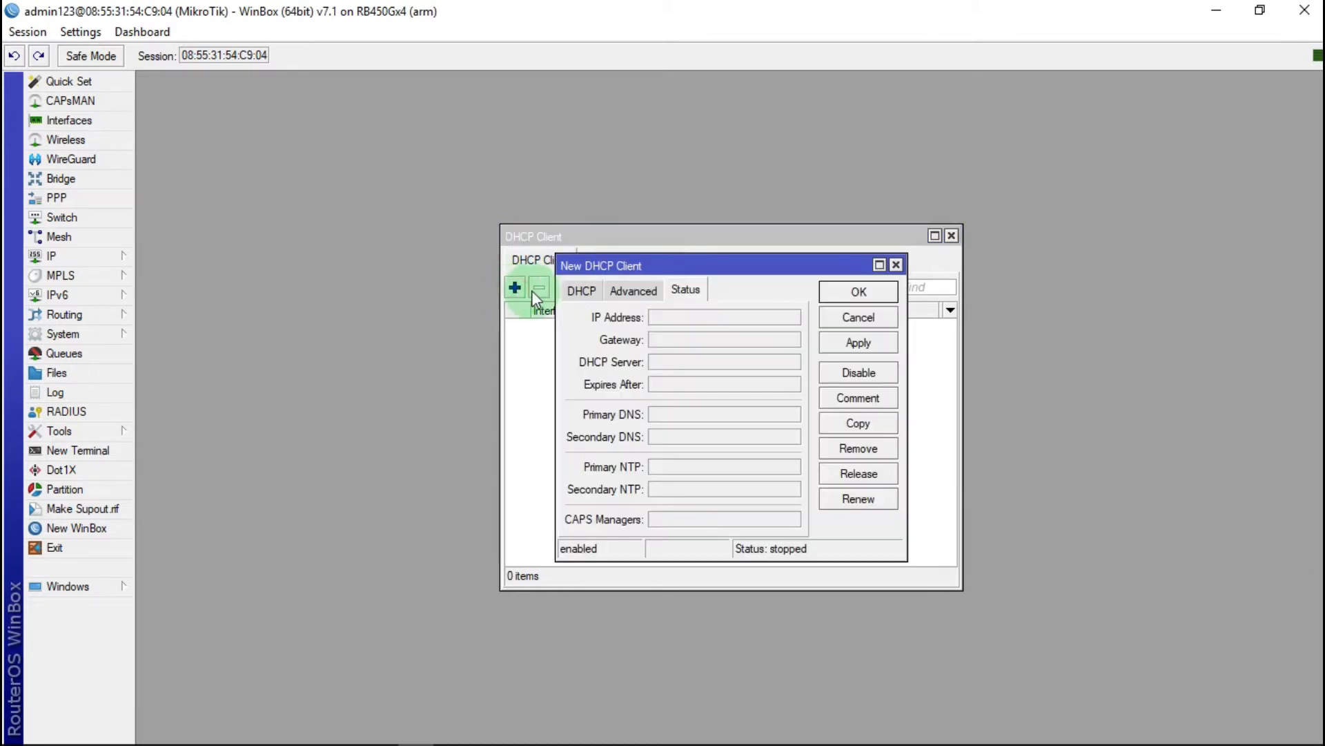
left_click(577, 289)
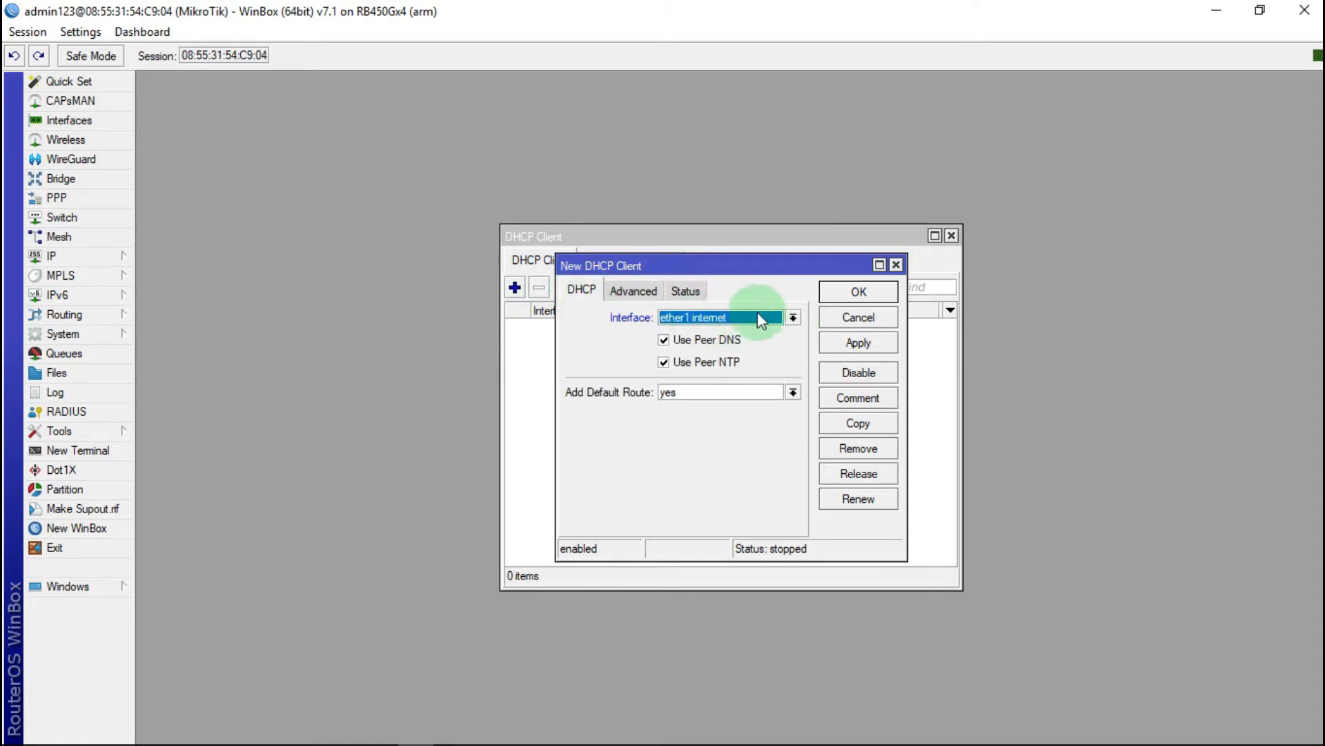
left_click(792, 318)
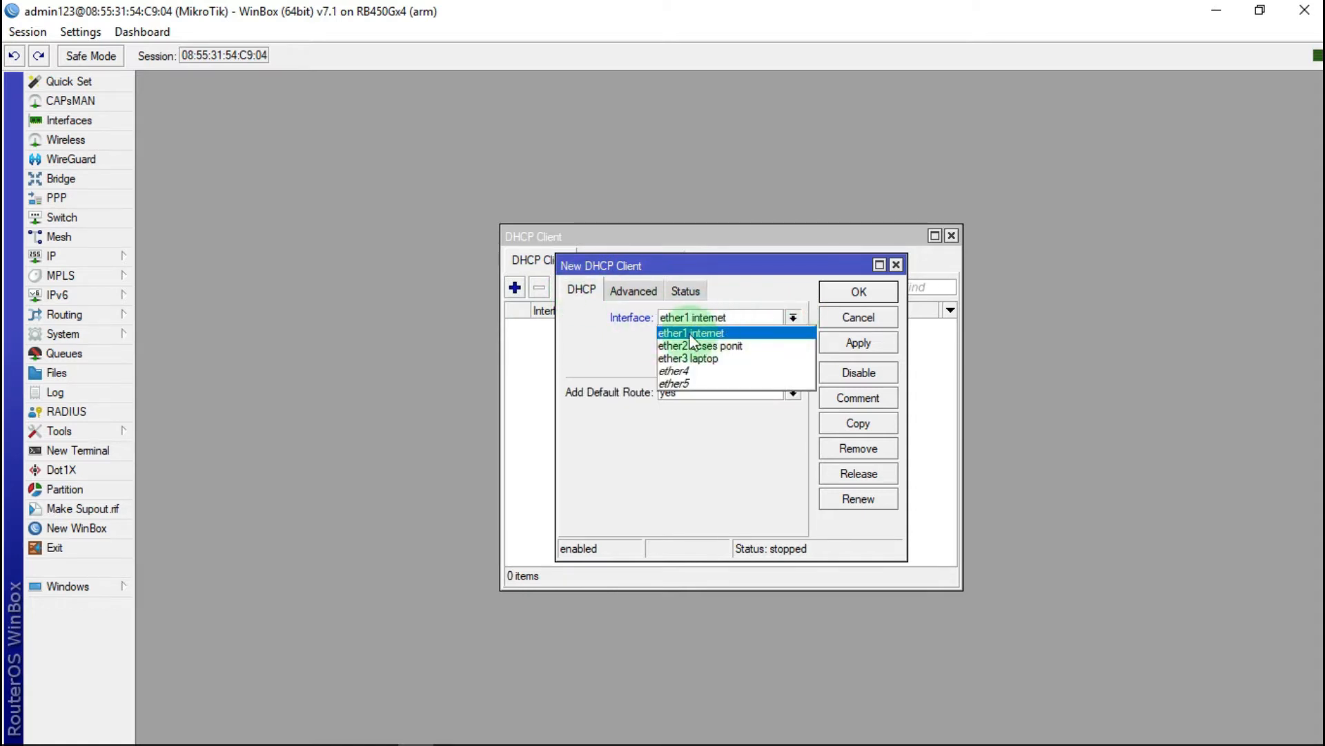
left_click(720, 334)
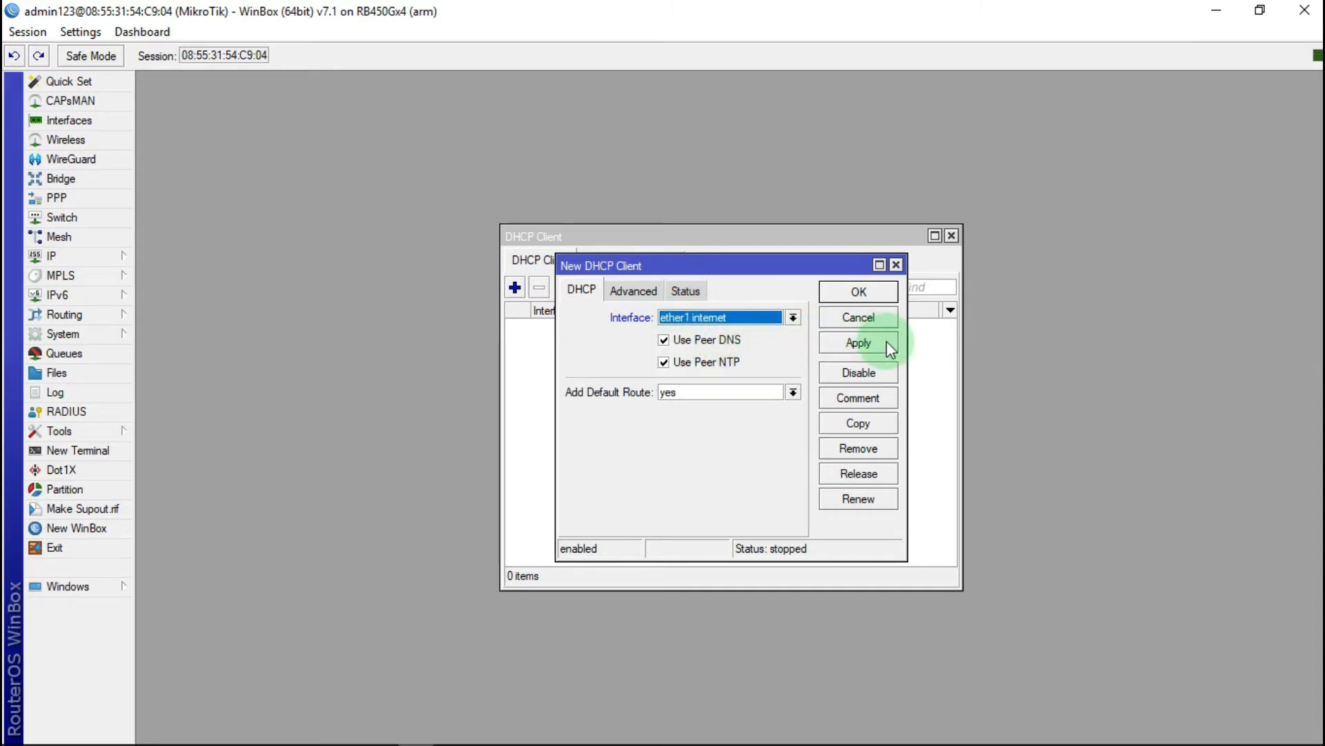
left_click(858, 342)
left_click(863, 293)
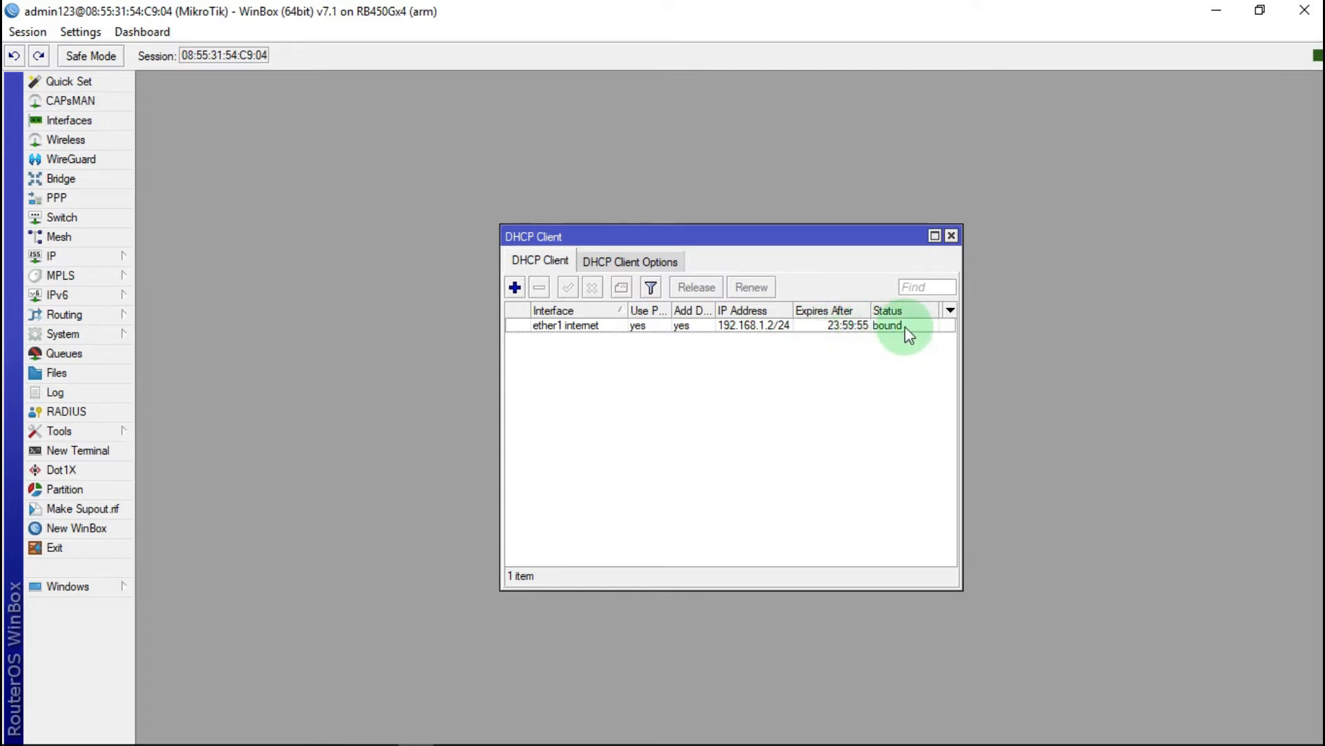
Step: Close the DHCP Client list and view the network diagram slide in Photos
left_click(951, 236)
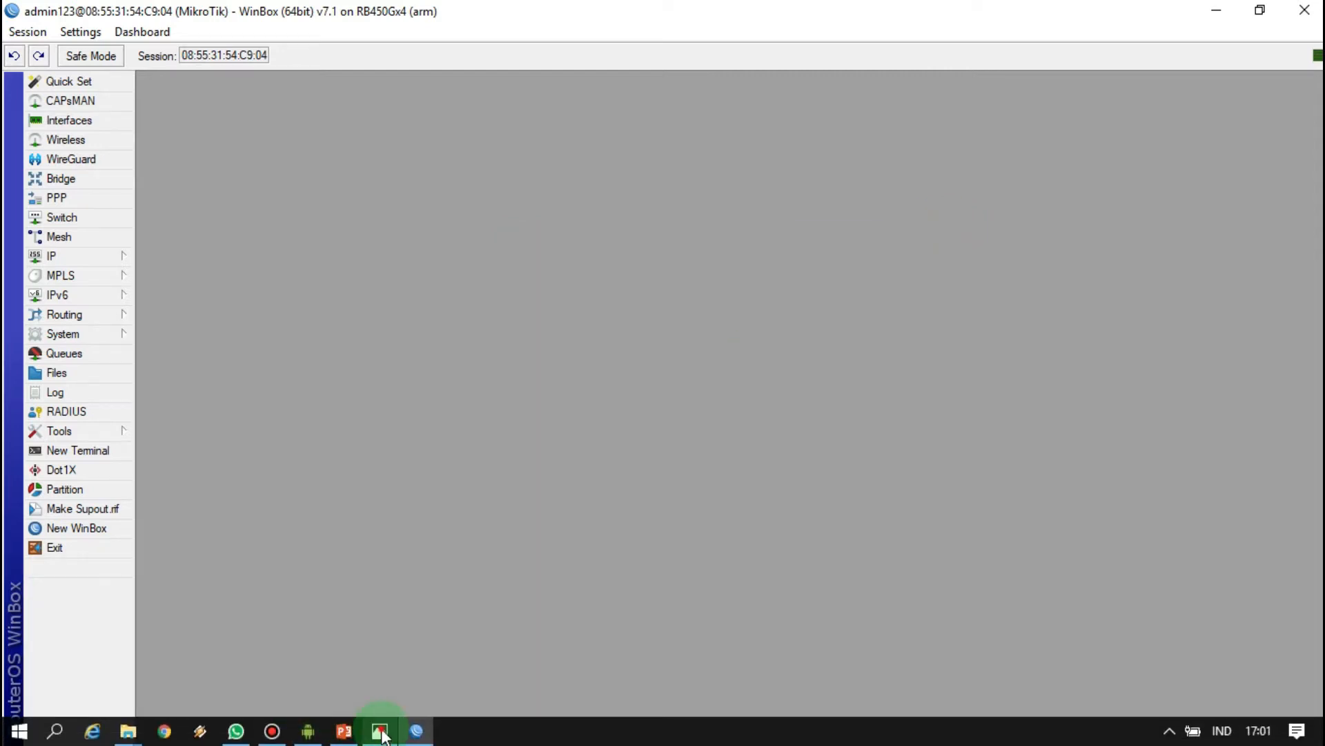
left_click(381, 732)
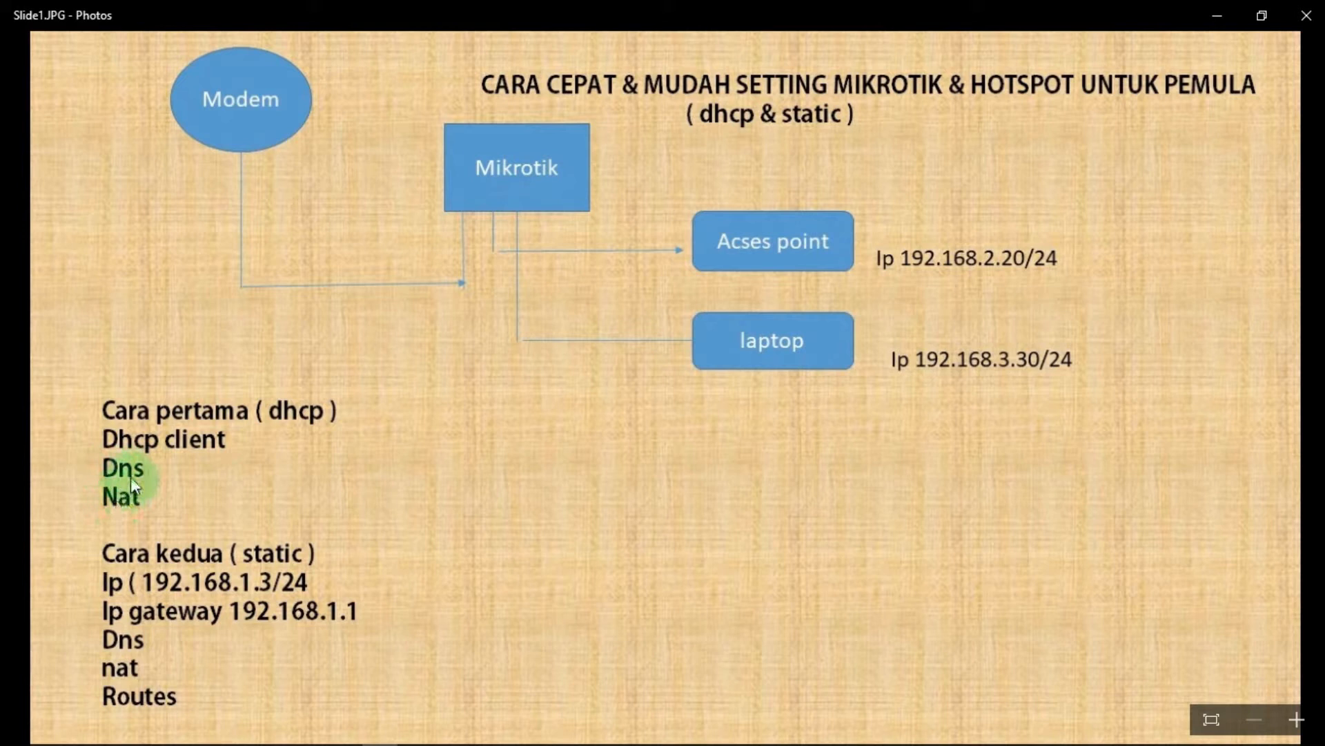
Step: Set IP DNS servers 8.8.8.8 and 8.8.4.4 with remote requests allowed
left_click(1216, 23)
left_click(85, 262)
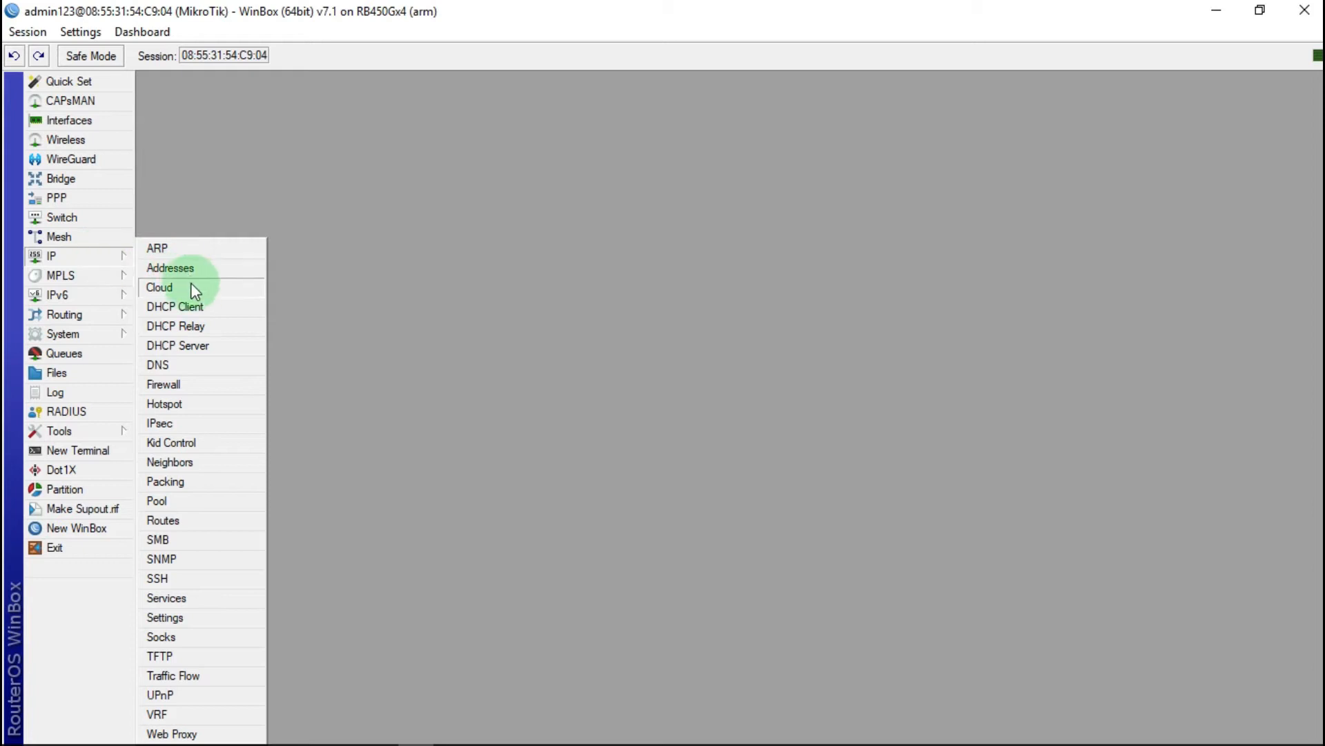
left_click(162, 366)
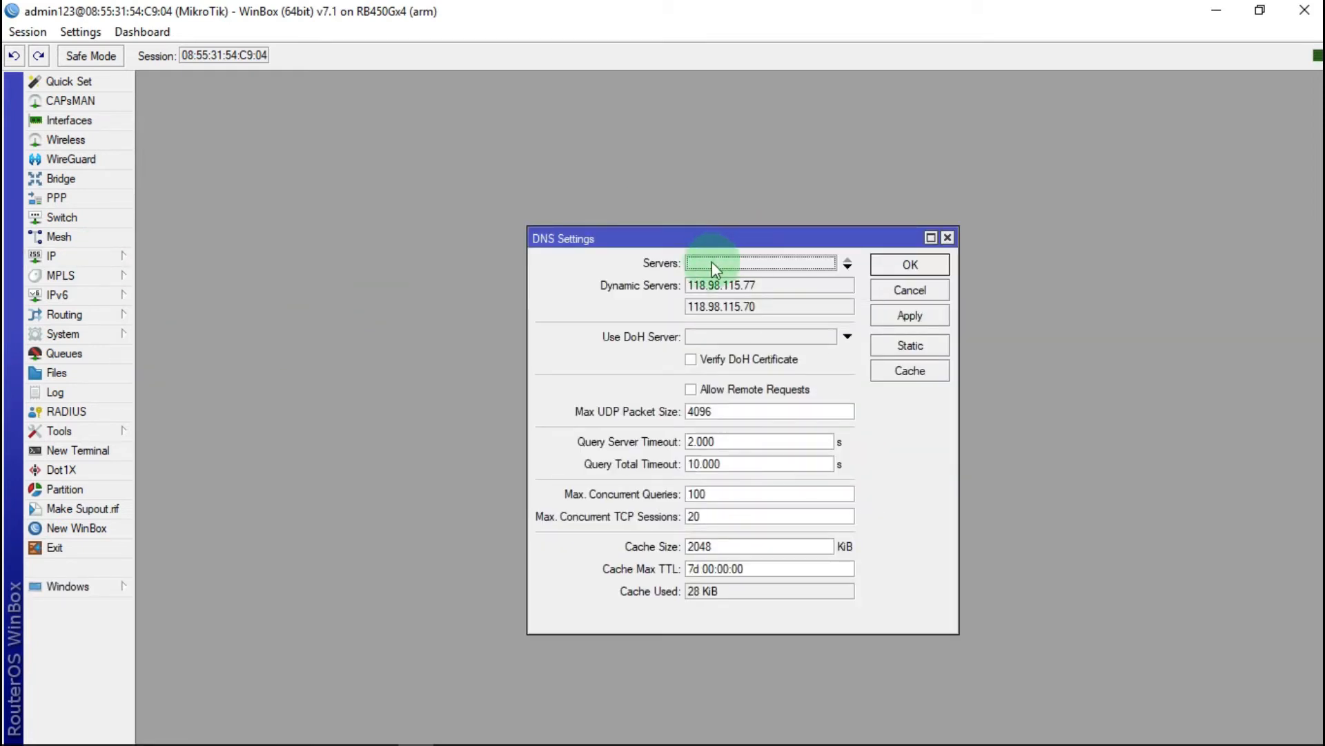
left_click(722, 259)
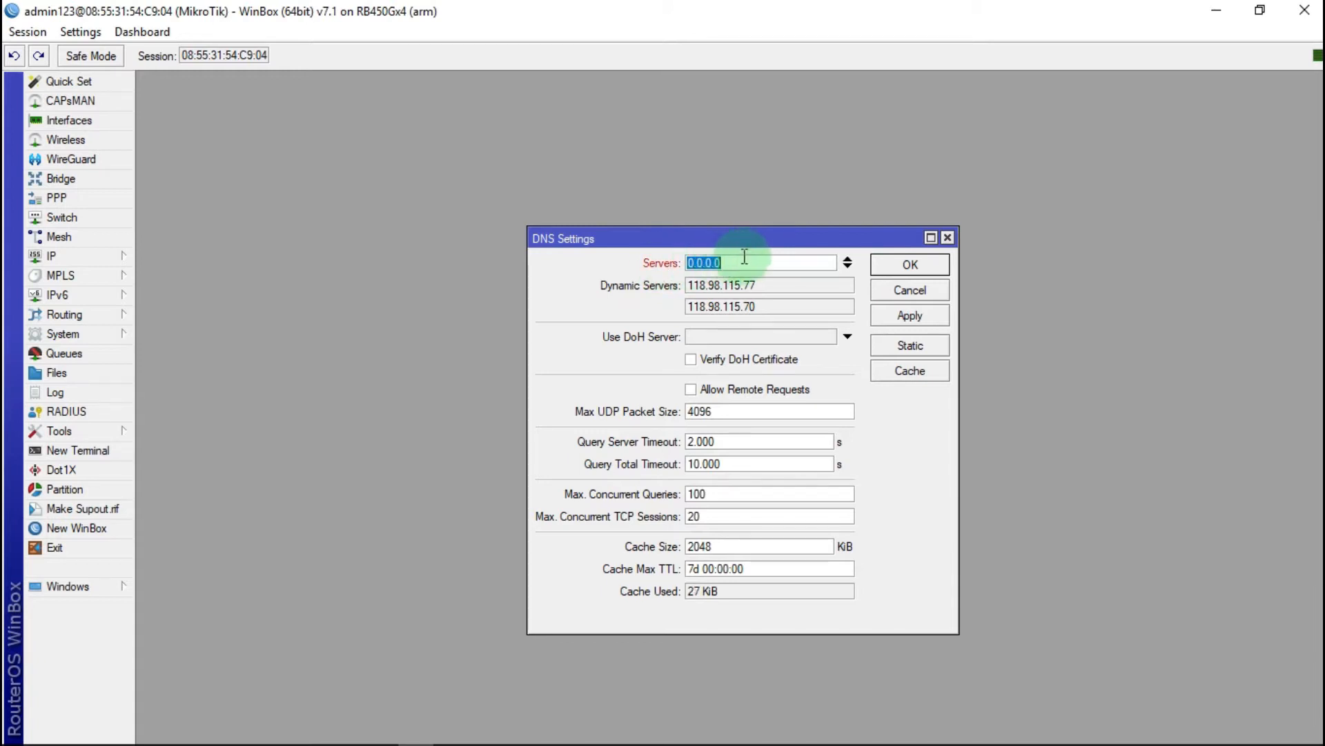
type("8.8.")
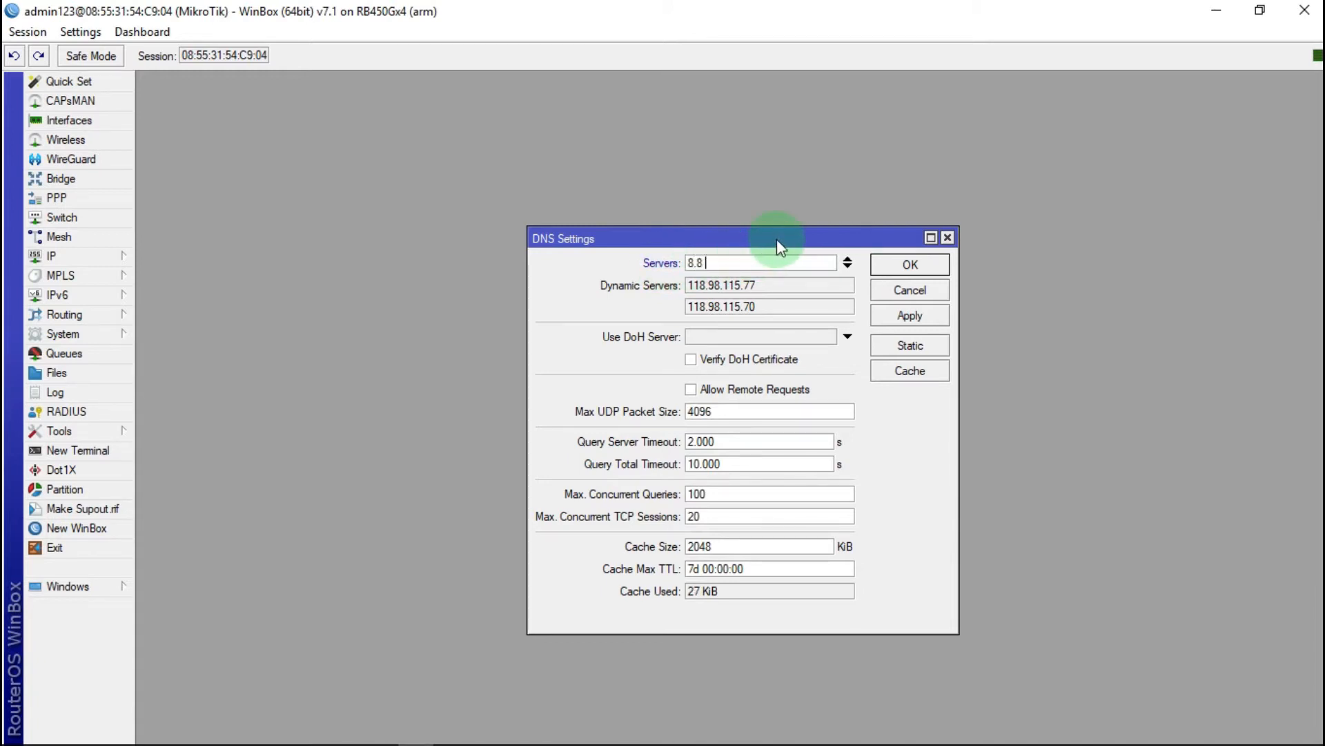
type("8.8")
left_click(850, 267)
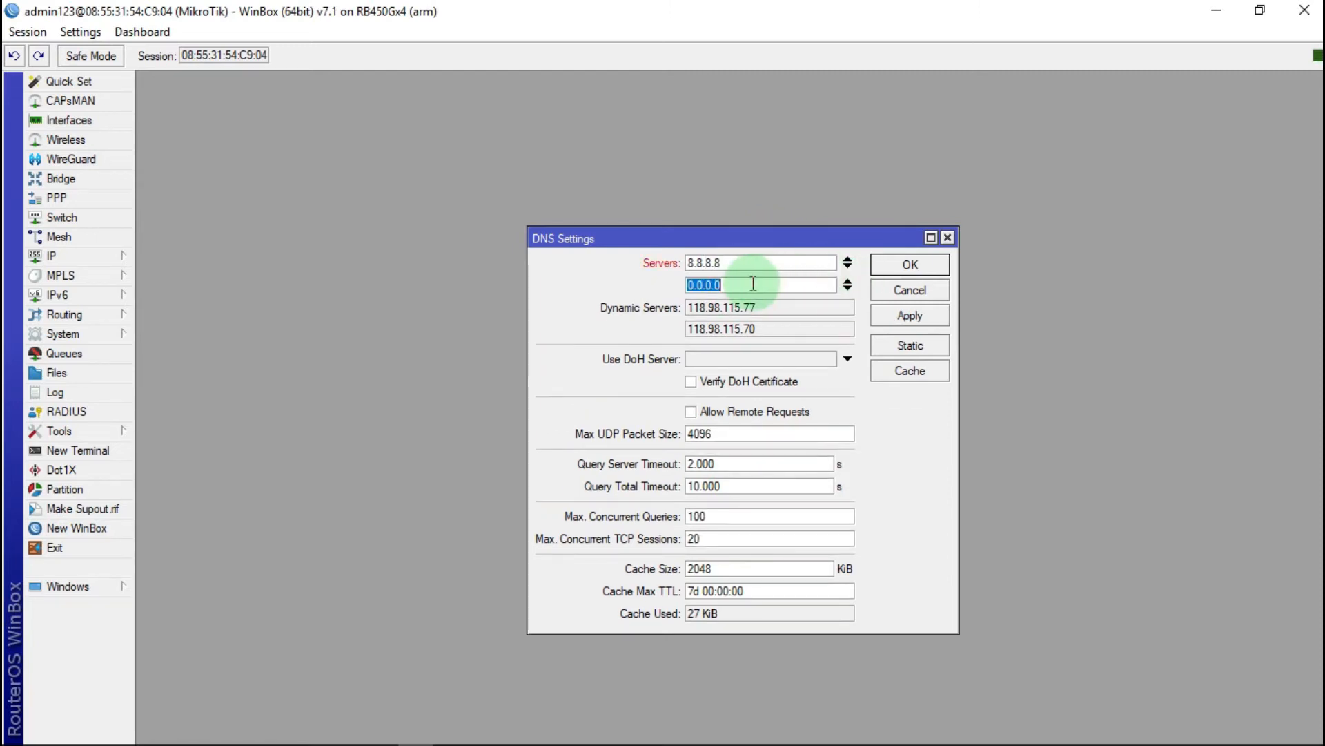
type("8.8.")
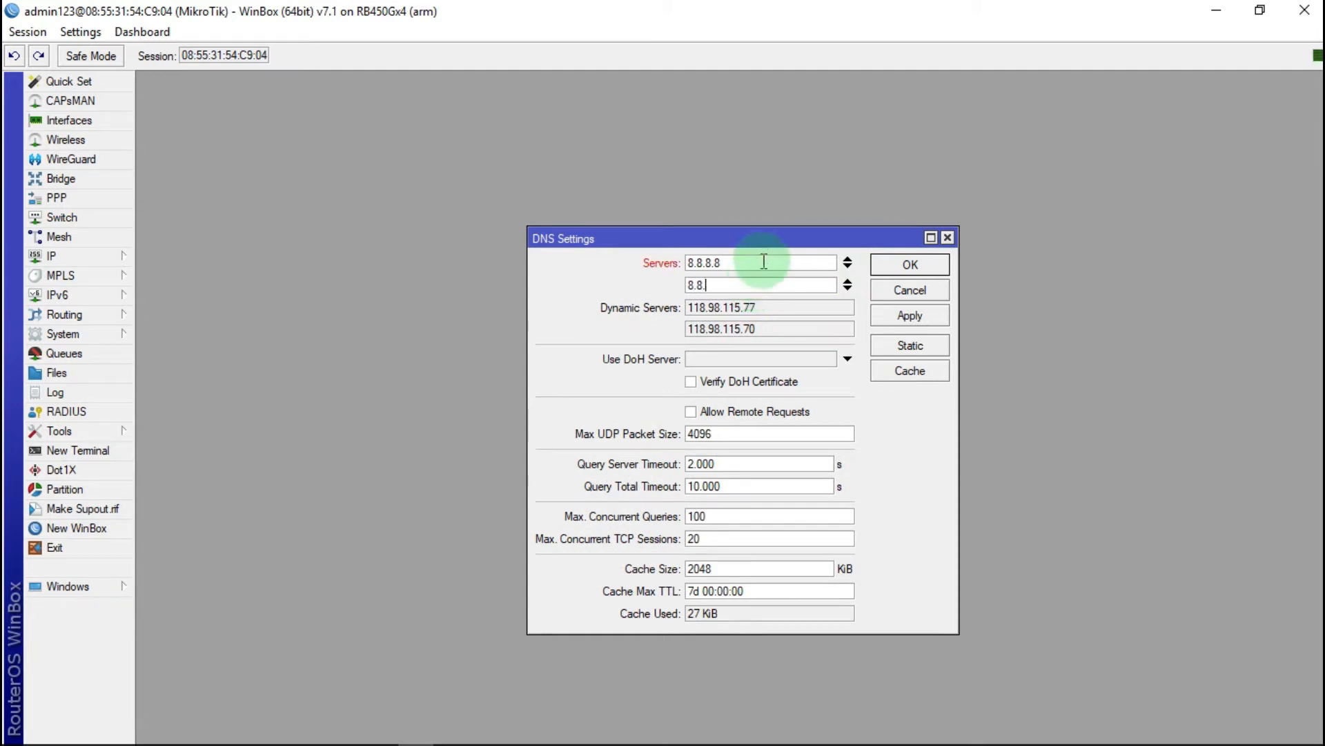
type("4.4")
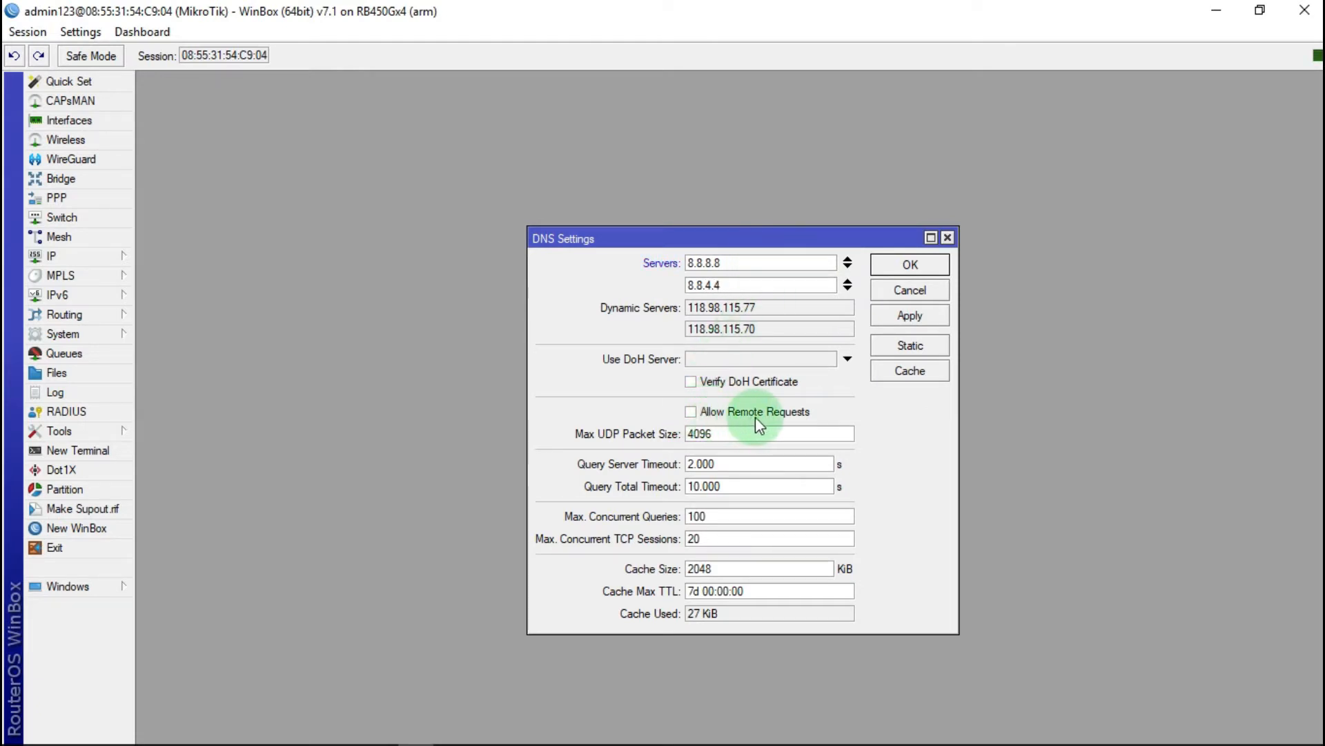
left_click(694, 412)
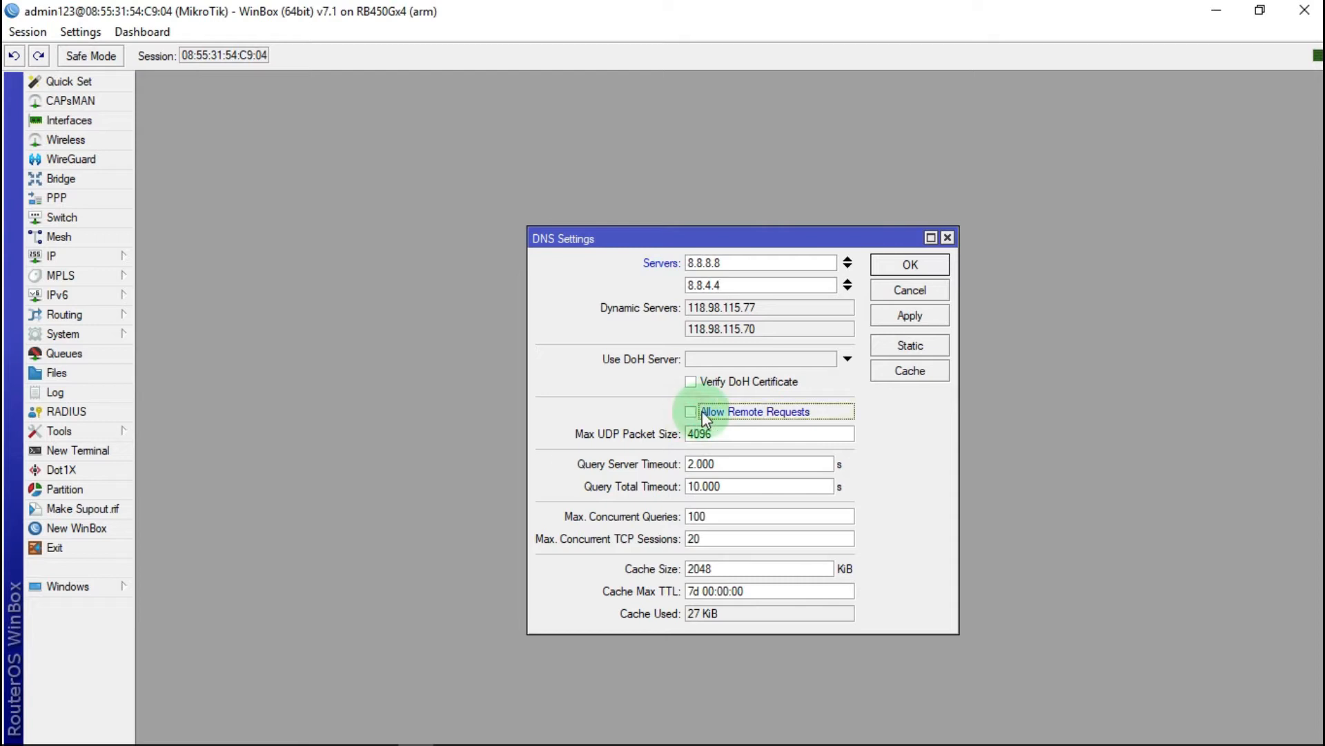
left_click(918, 316)
left_click(910, 265)
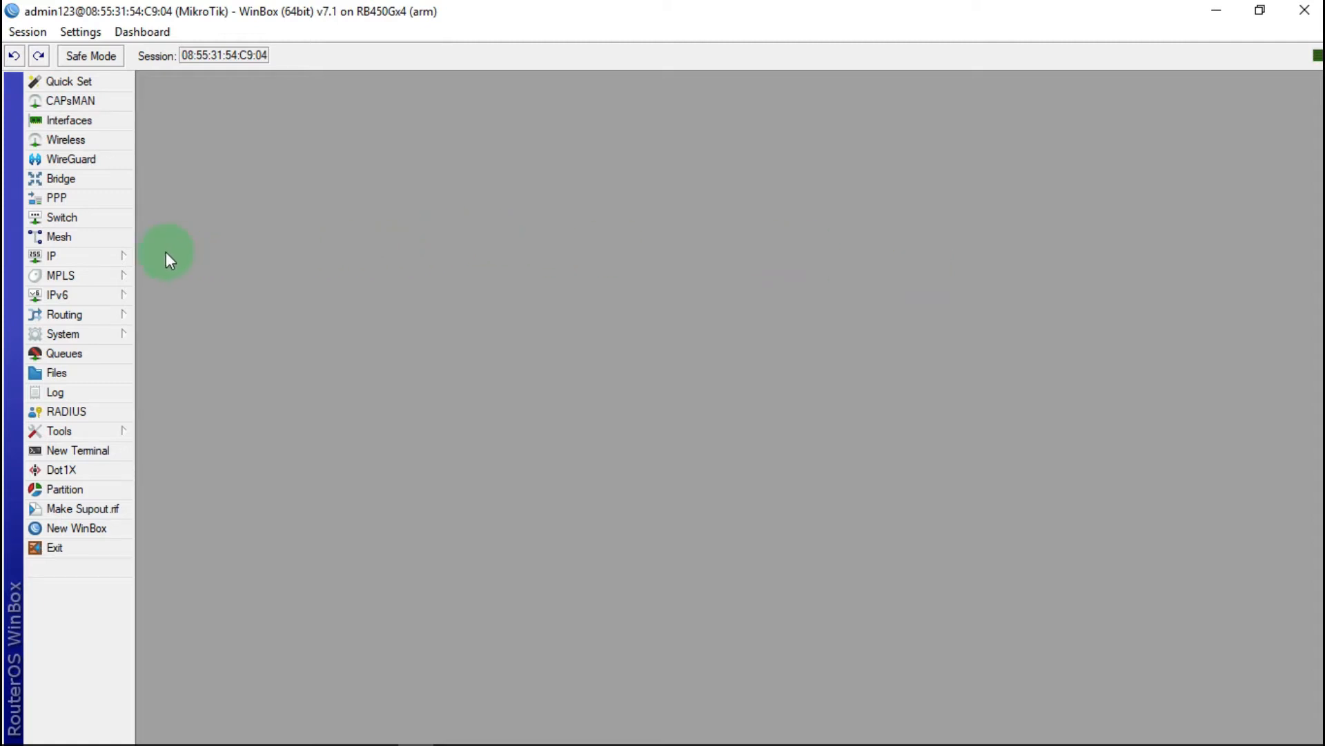
Step: Create a new firewall NAT rule with out-interface ether1 internet
left_click(89, 255)
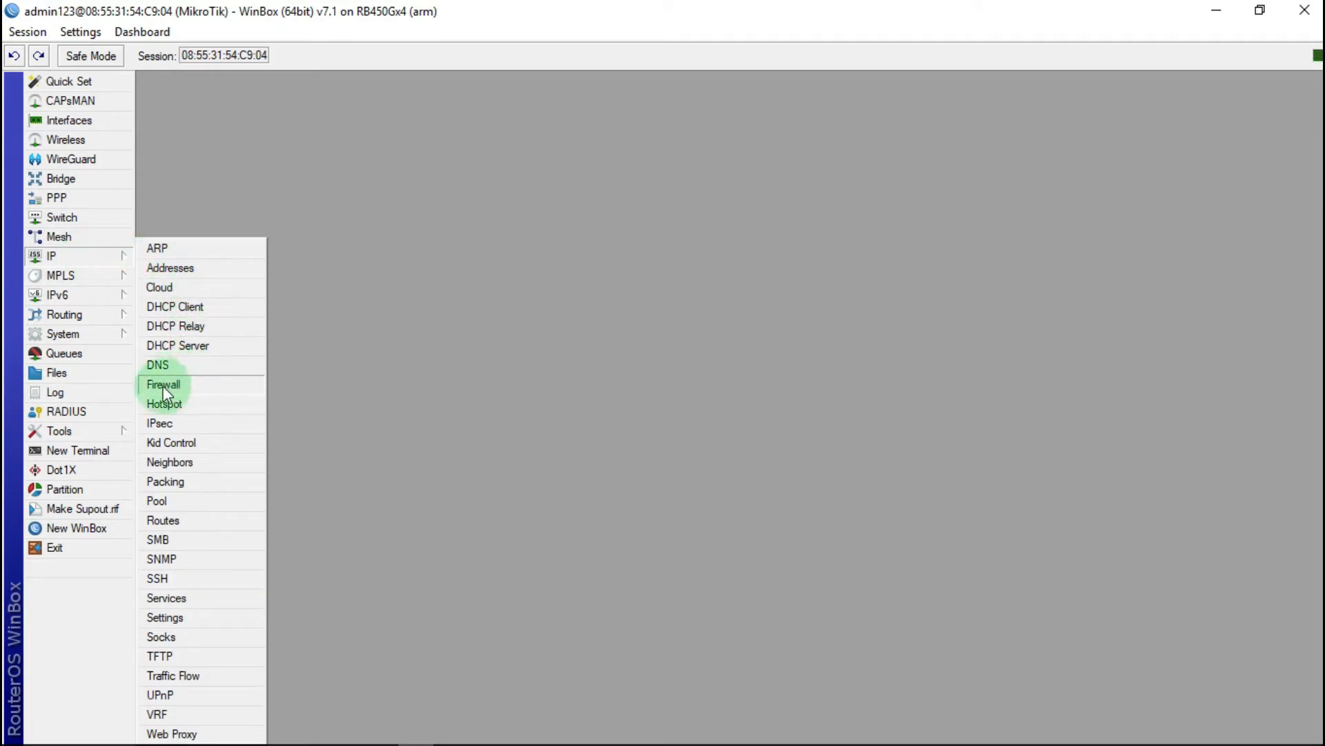
left_click(188, 388)
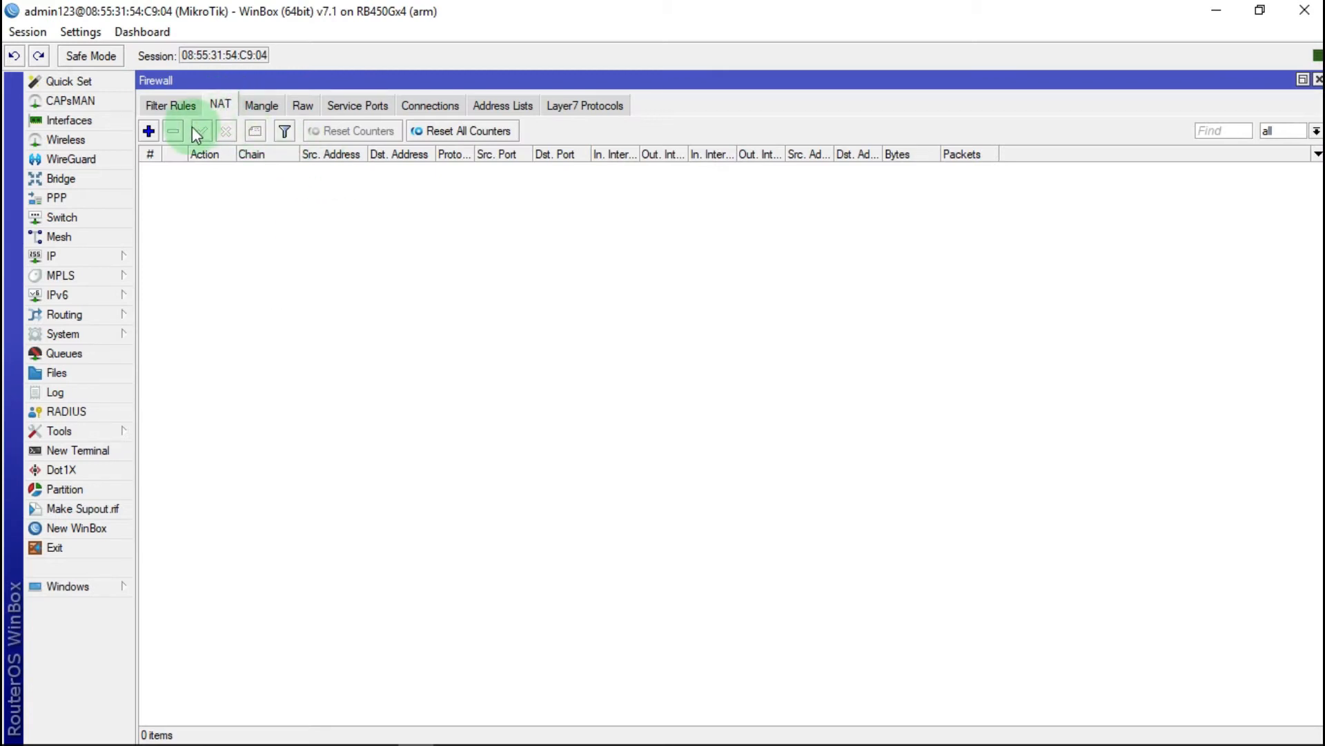
left_click(149, 131)
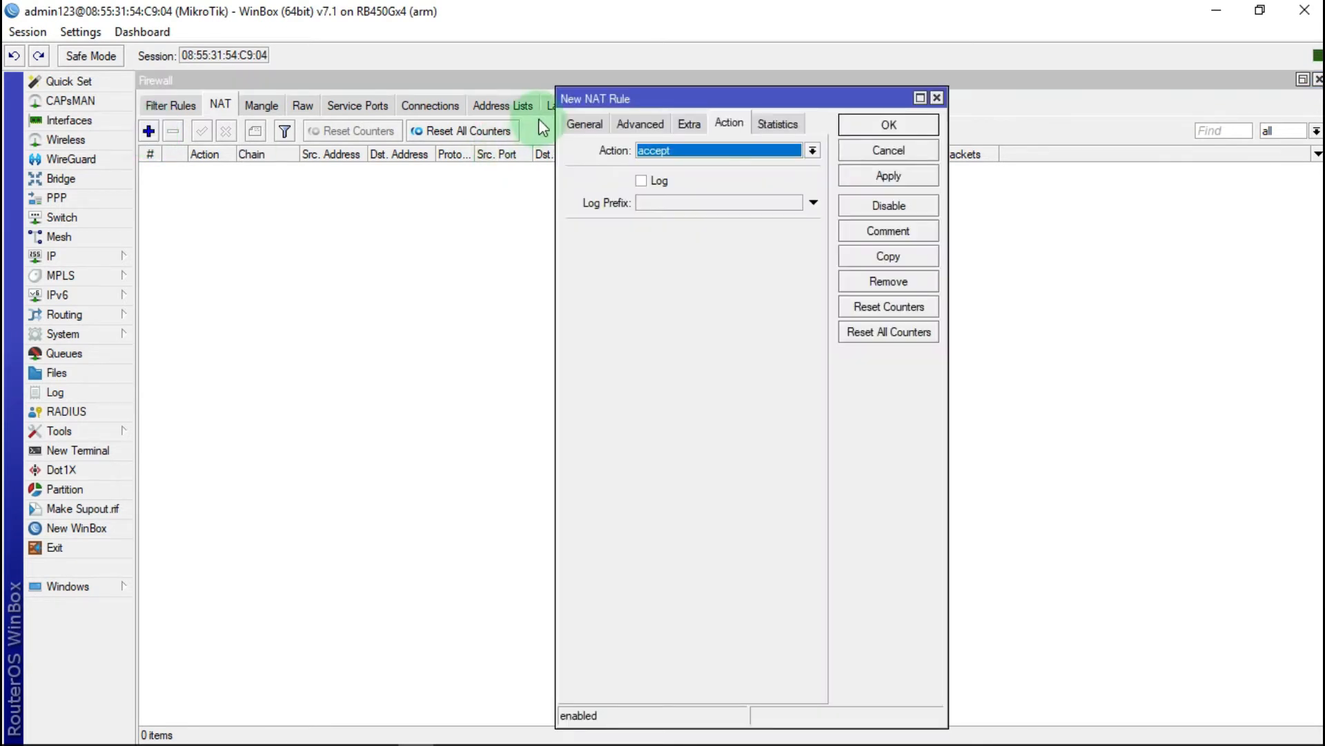
left_click(588, 123)
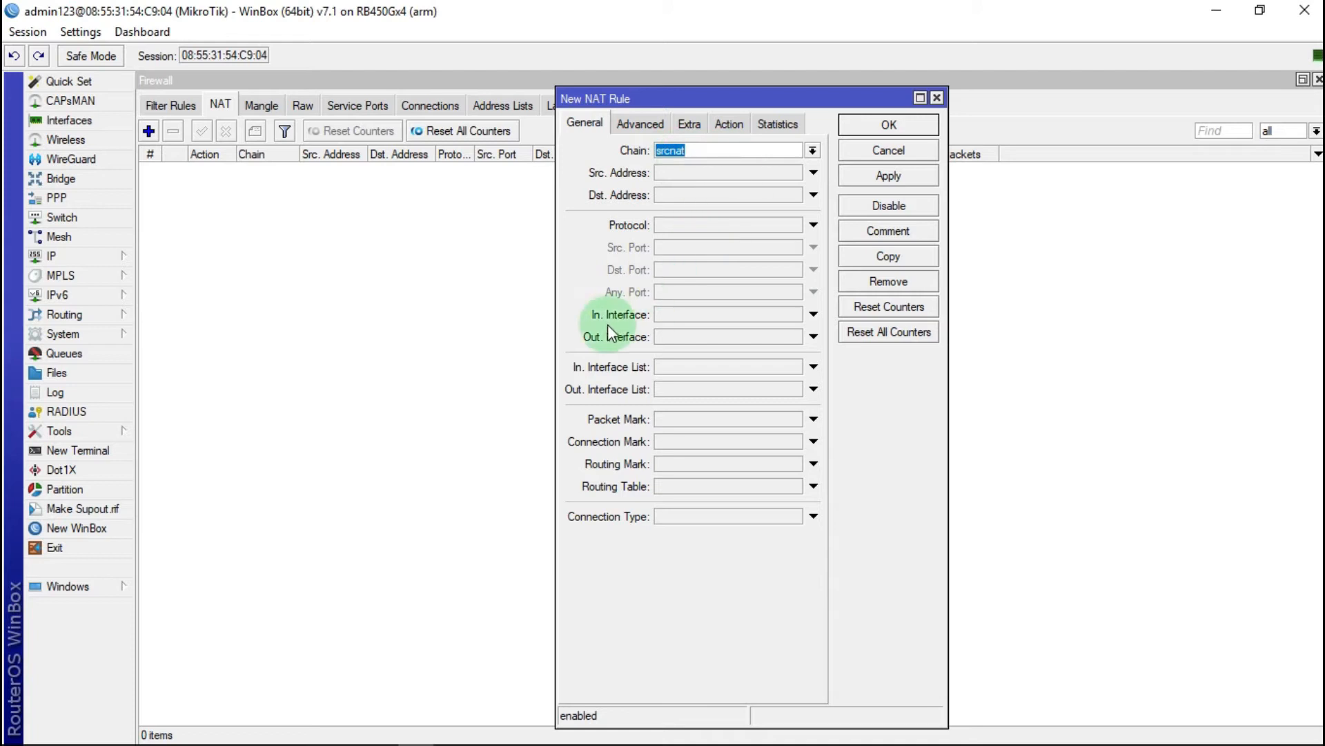
left_click(687, 338)
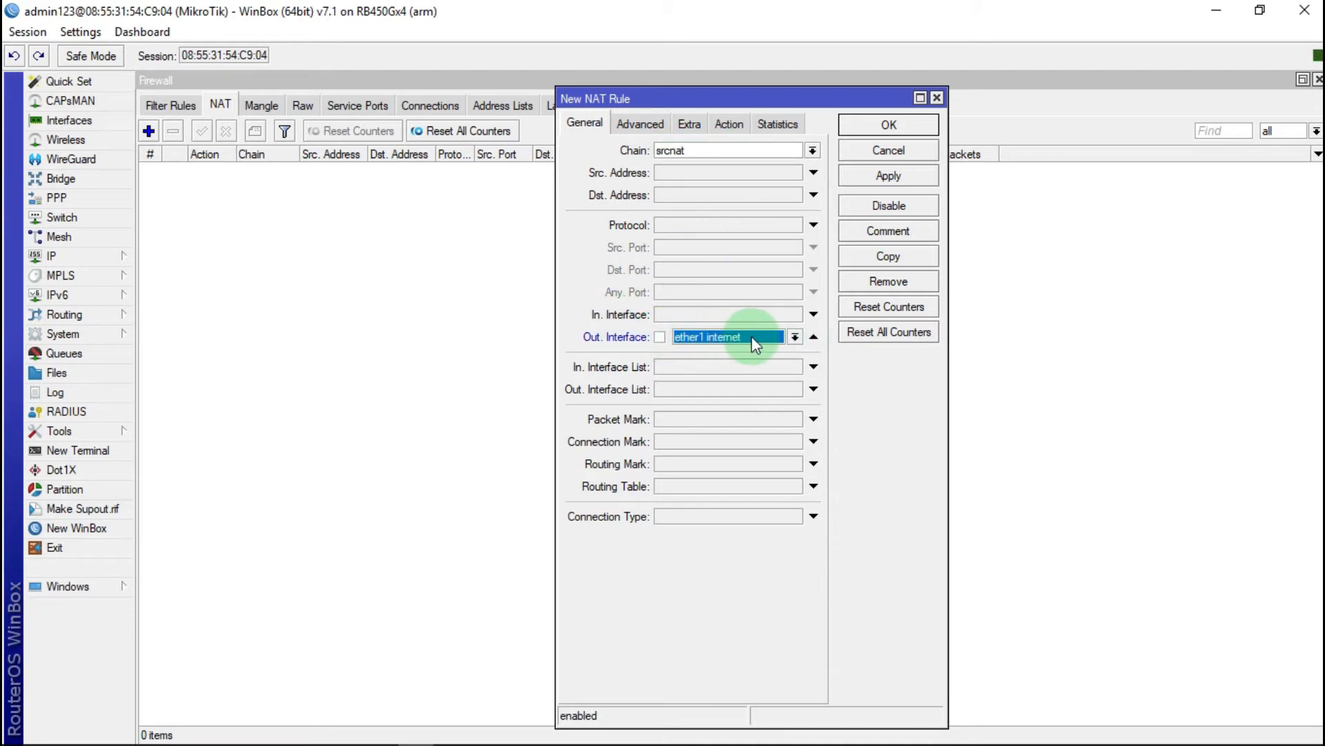
Step: Set the NAT rule's action to masquerade and save it
left_click(729, 126)
left_click(709, 149)
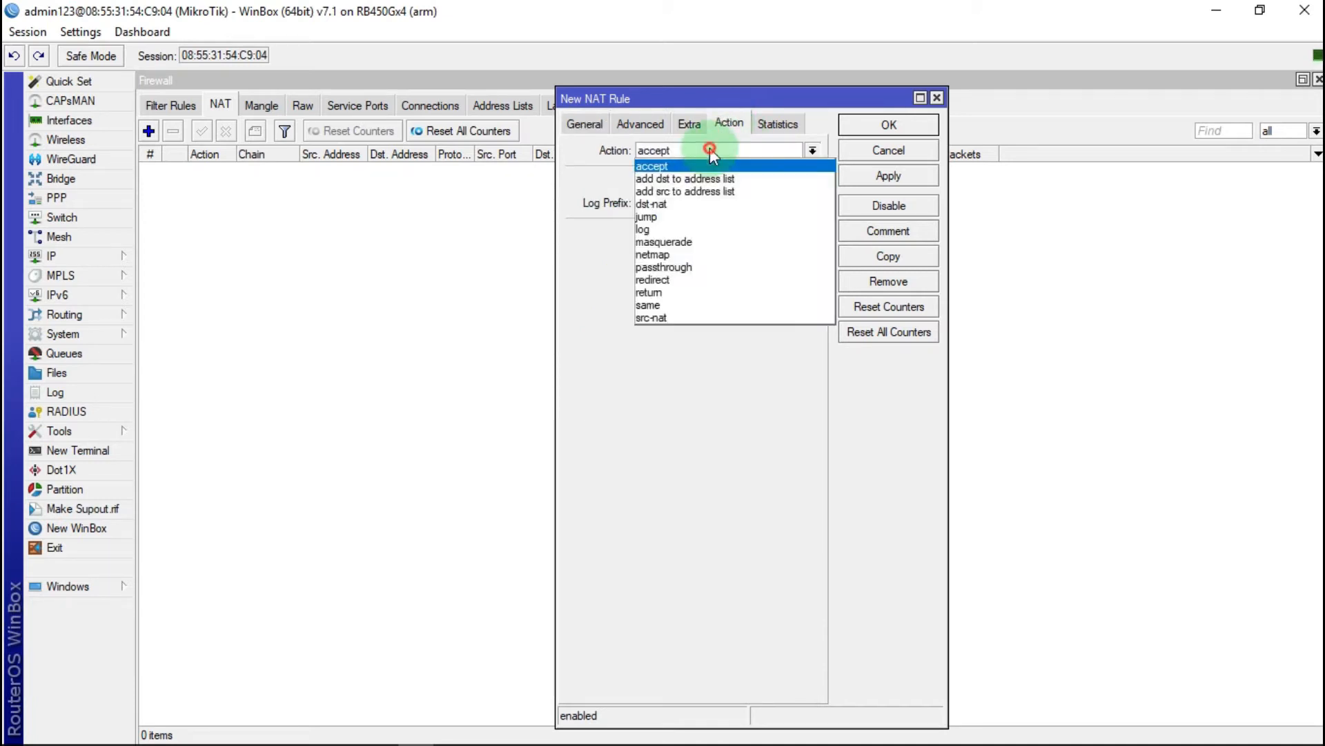
left_click(813, 150)
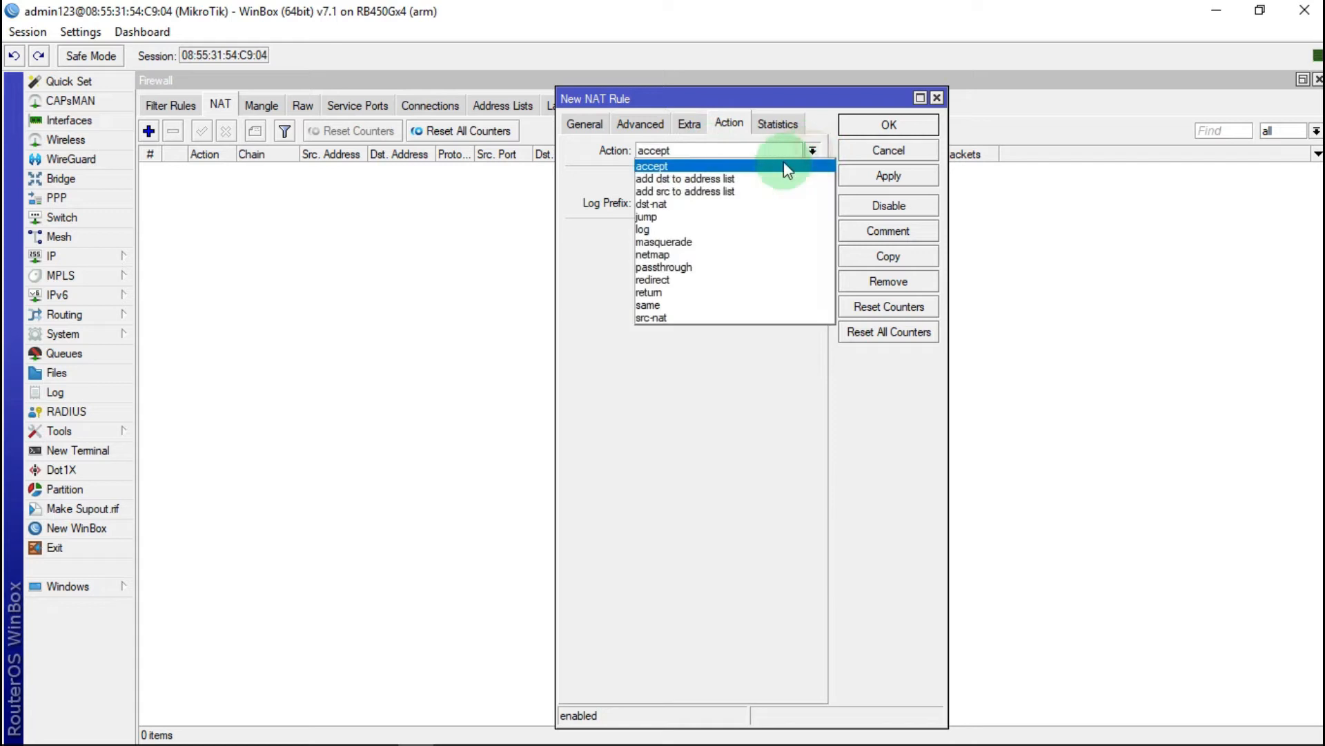
left_click(702, 242)
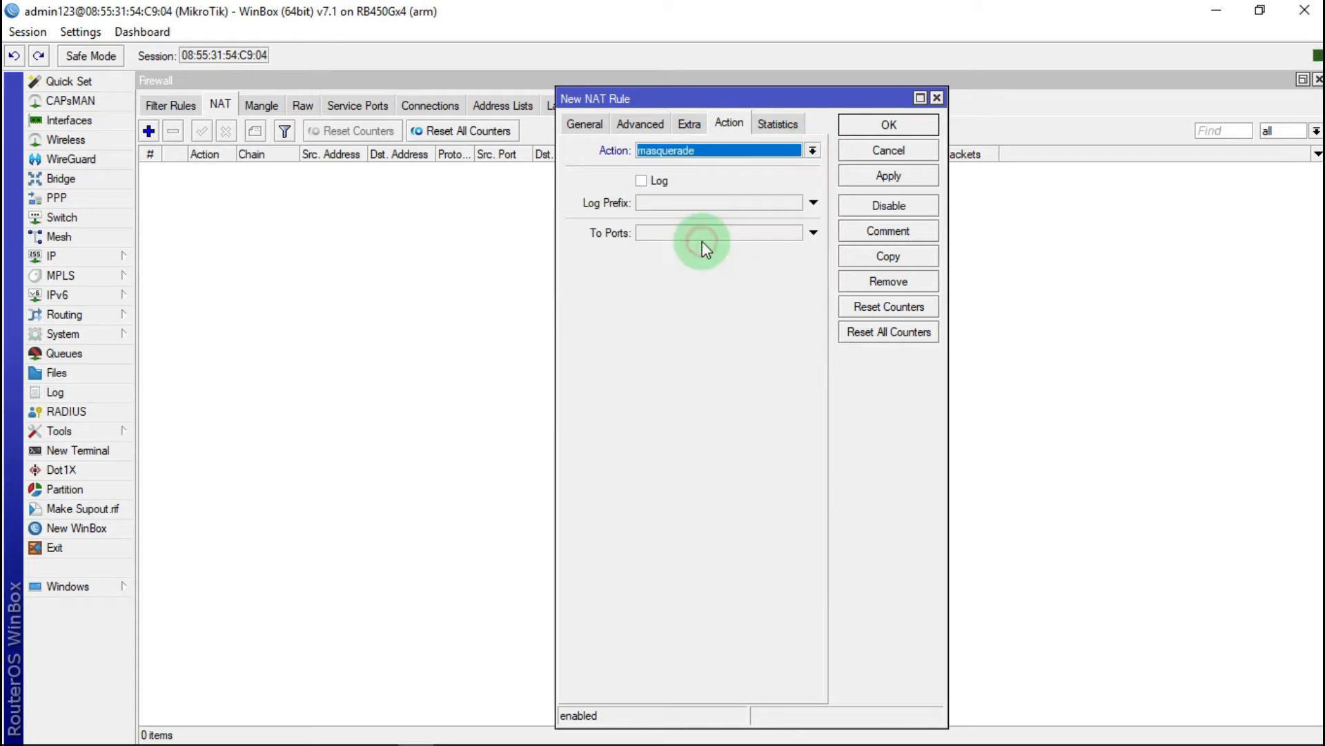
left_click(898, 174)
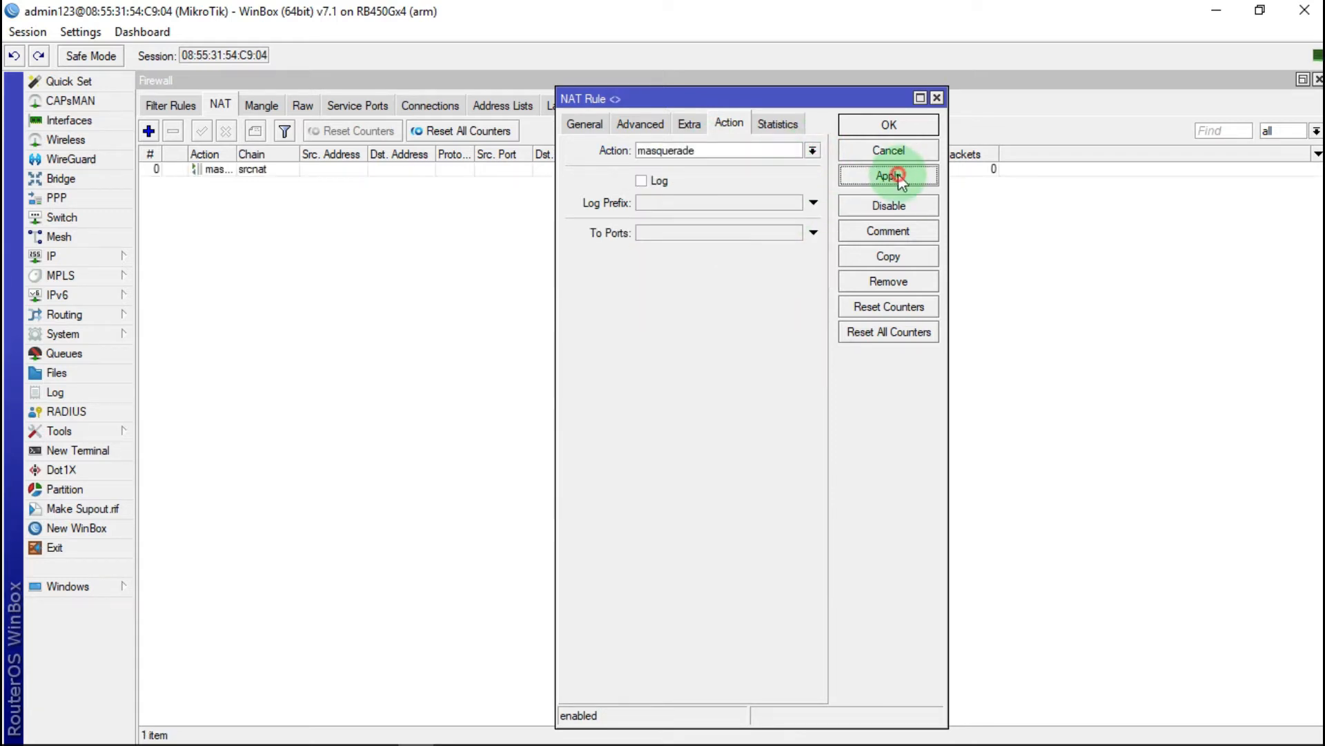
left_click(888, 124)
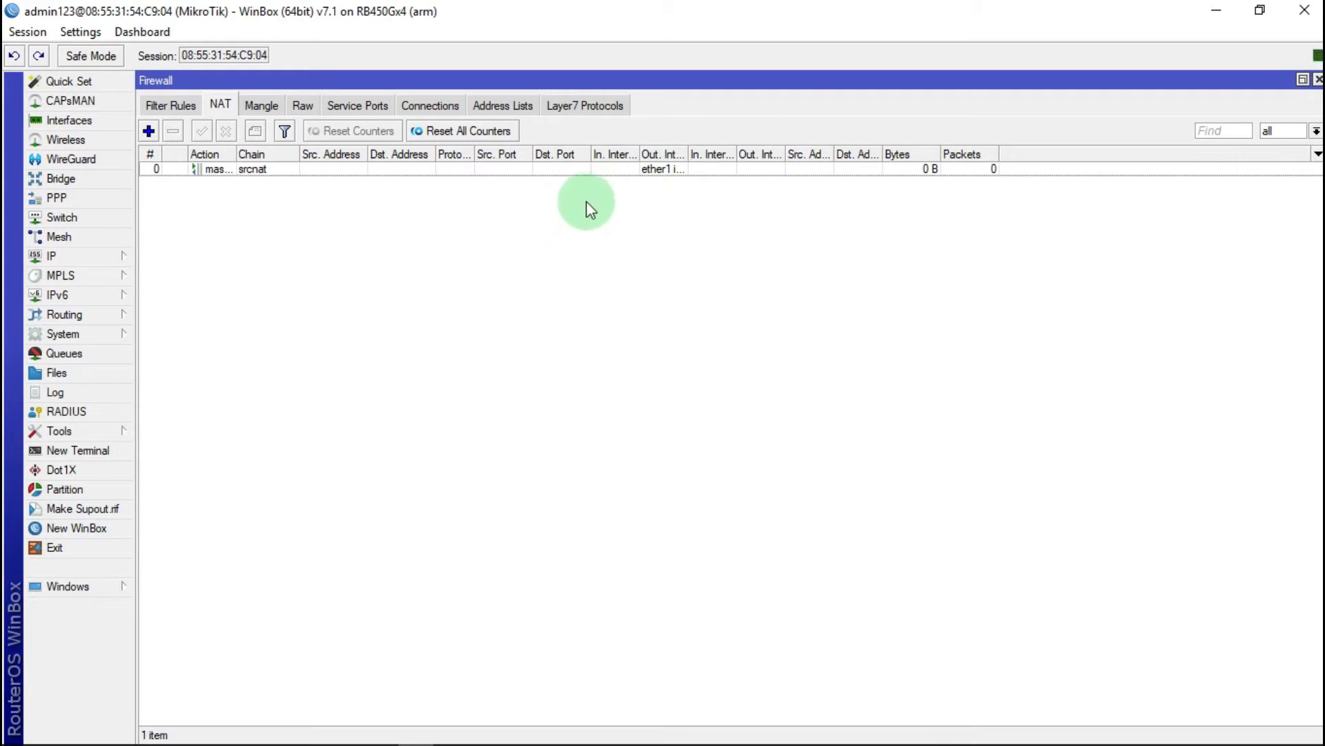
Step: View the setup checklist slide in Photos, minimize it, and close WinBox's Firewall window
mouse_move(334, 742)
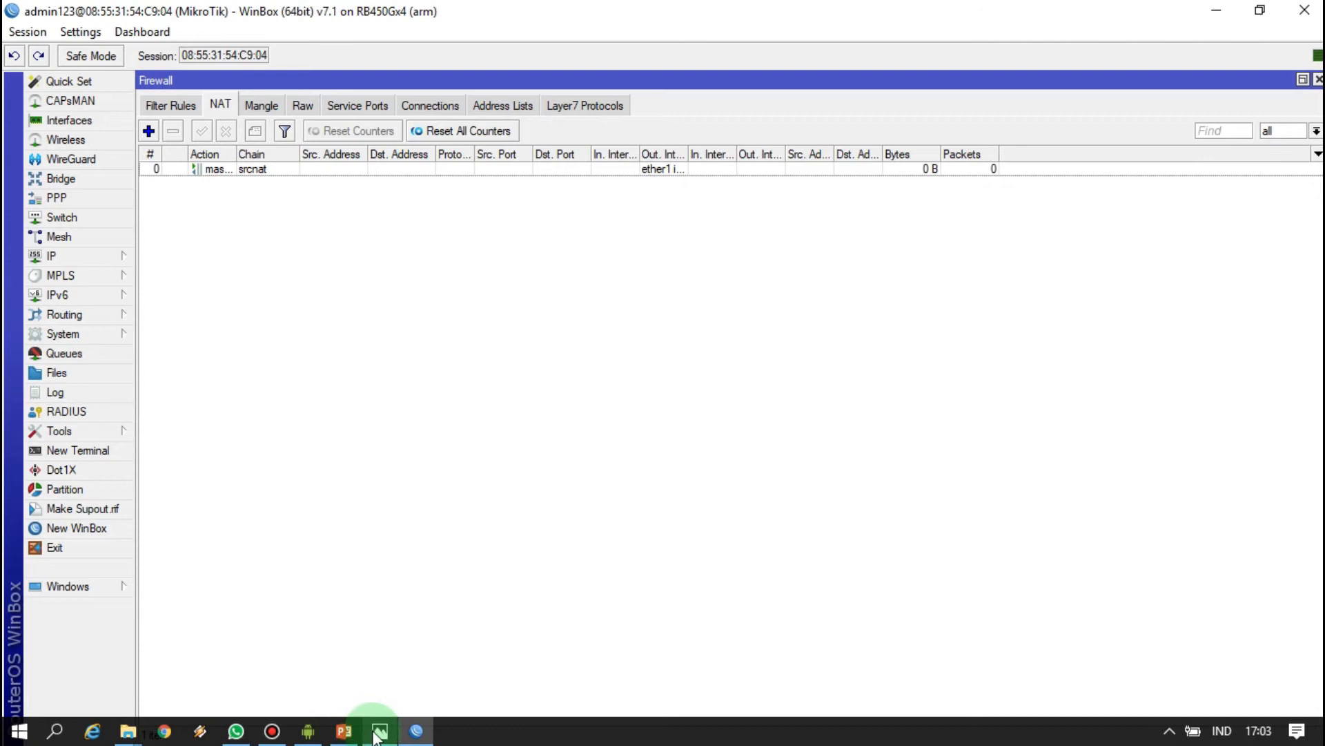
left_click(380, 731)
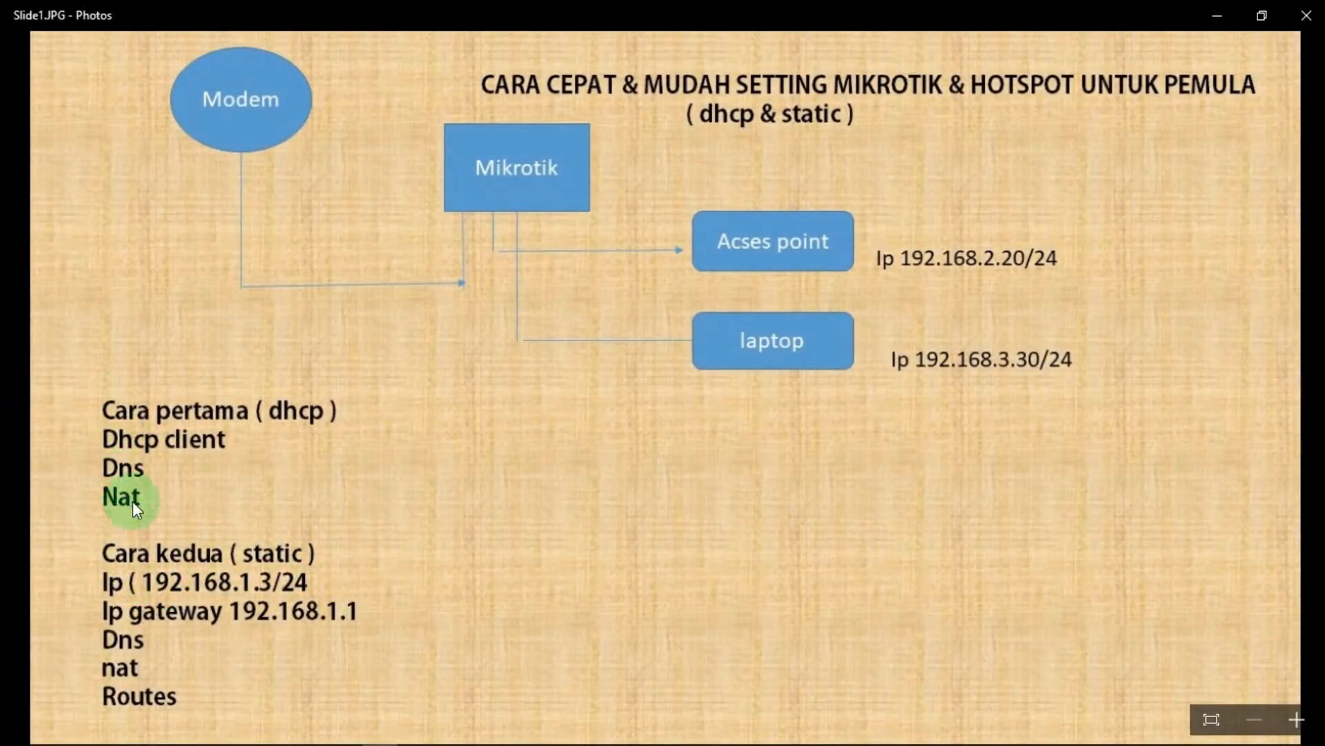
left_click(1214, 13)
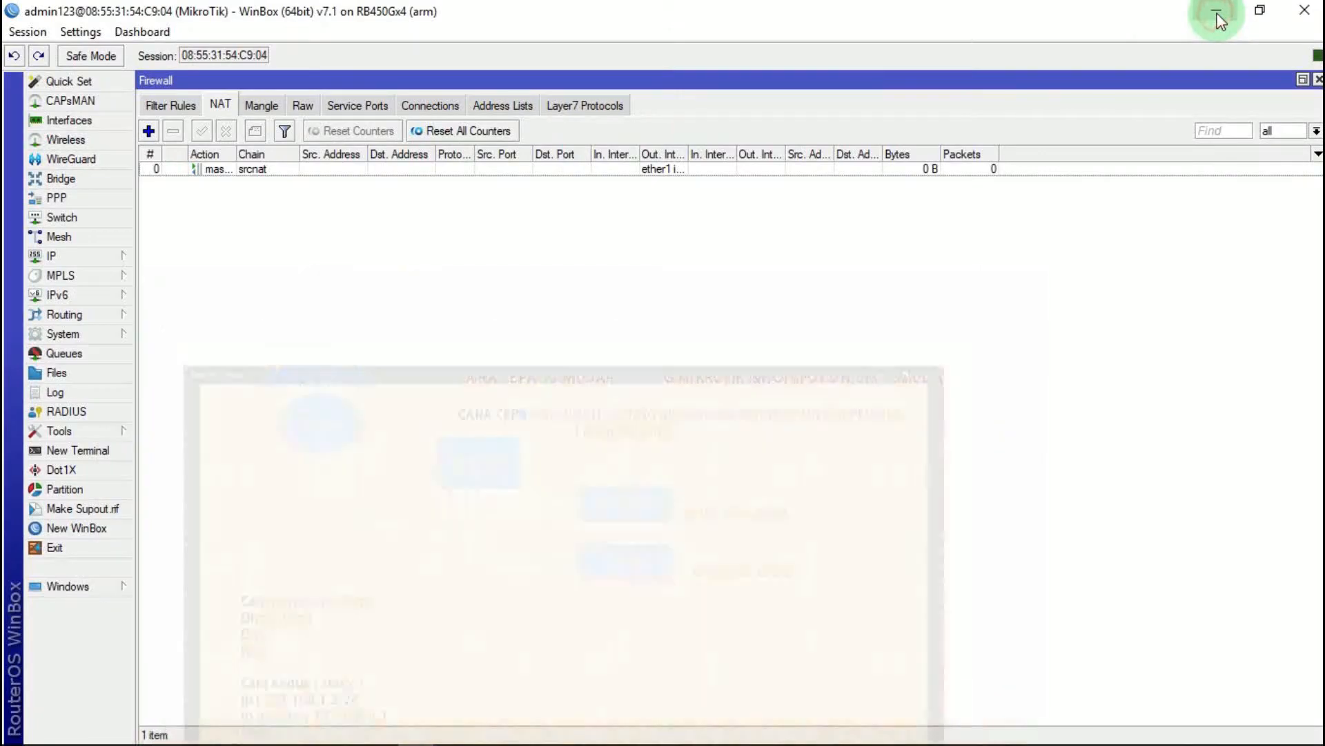
left_click(1318, 80)
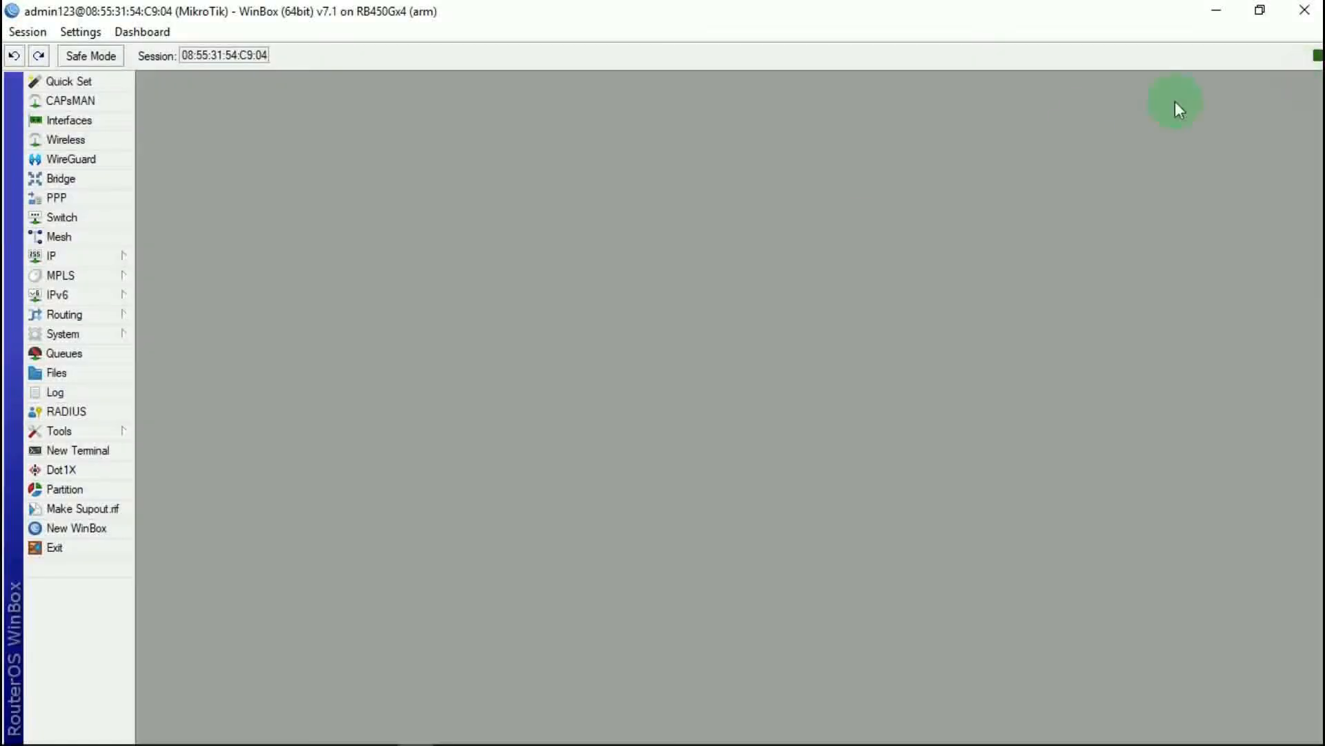
Step: Ping 8.8.8.8 from a fresh router terminal, getting 20 of 20 replies with 0% packet loss
left_click(72, 455)
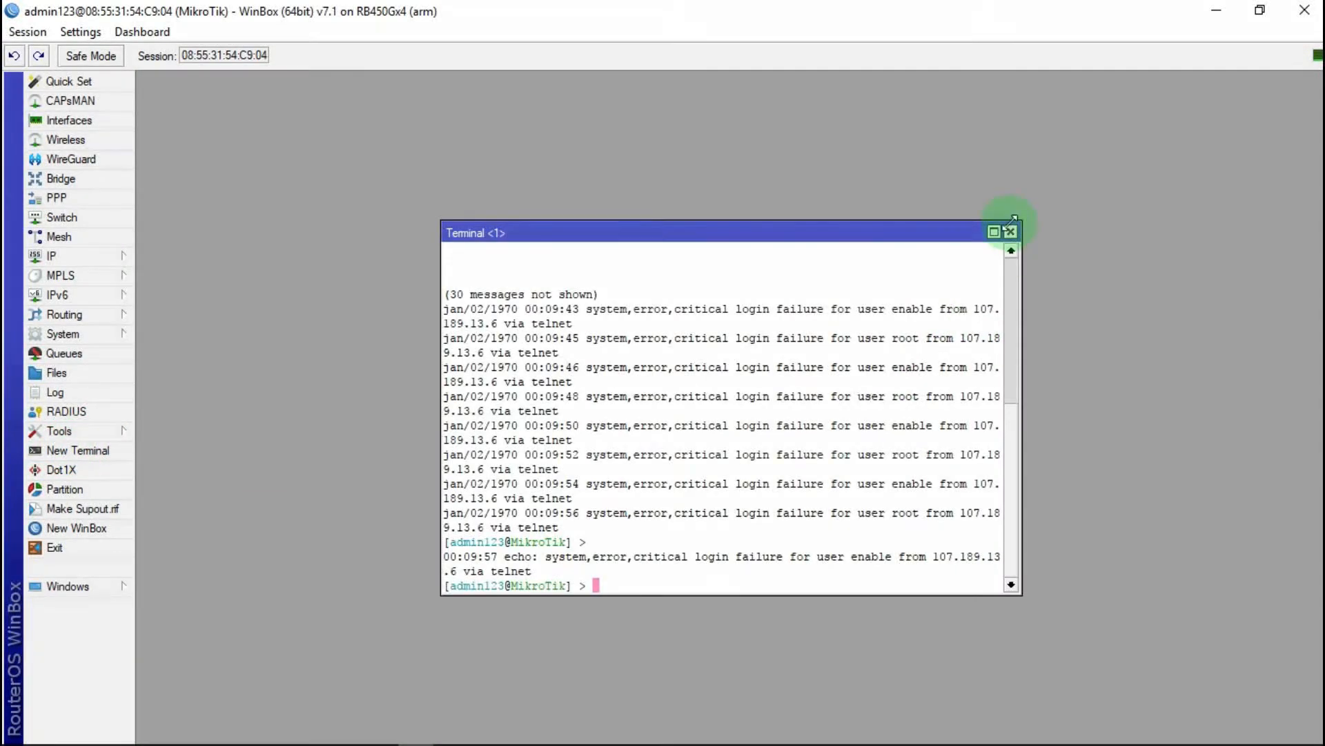
left_click(1012, 232)
left_click(92, 455)
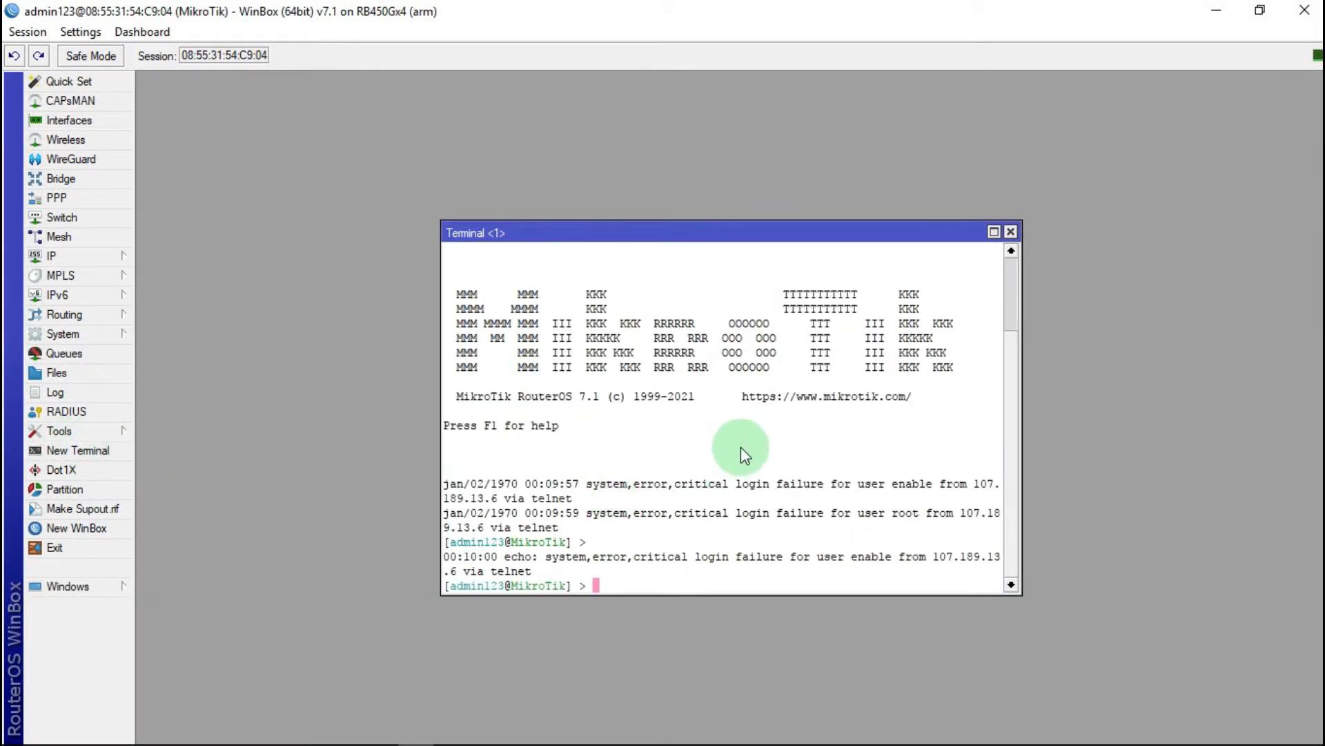
type("pi")
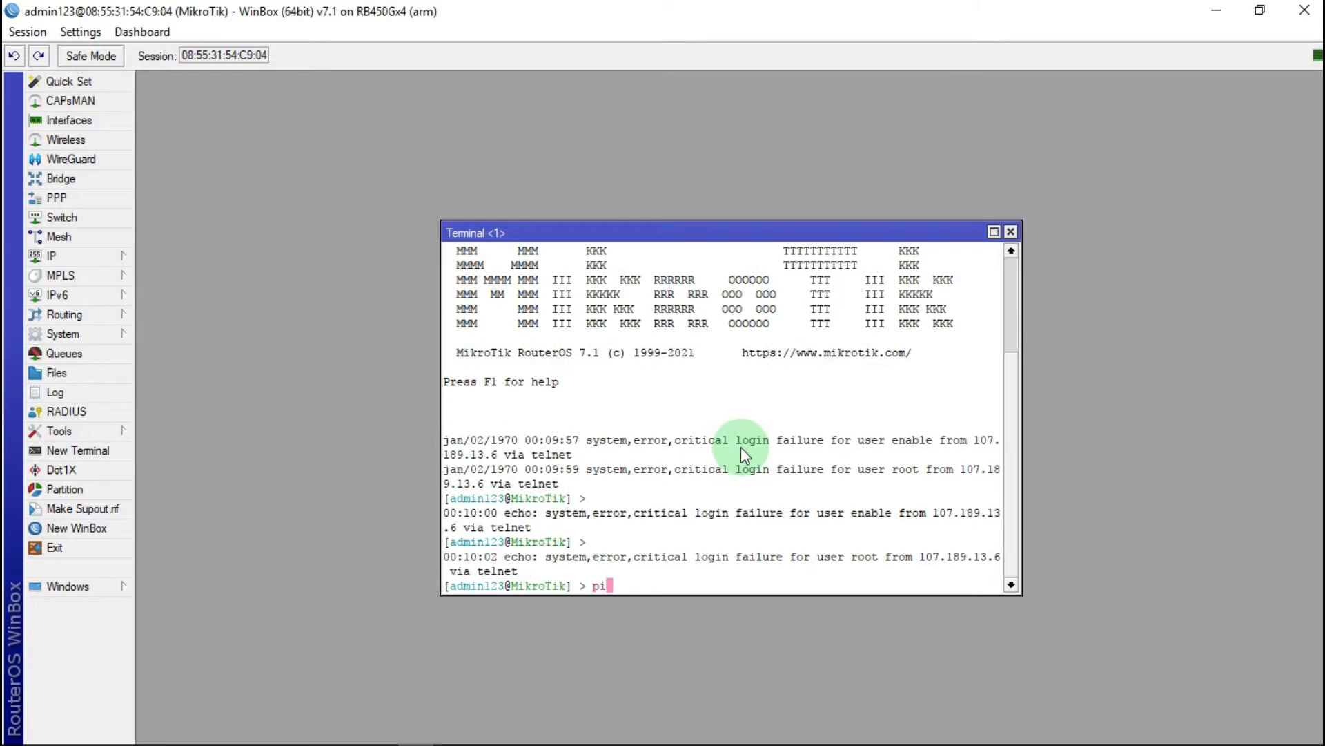
type("ng 8")
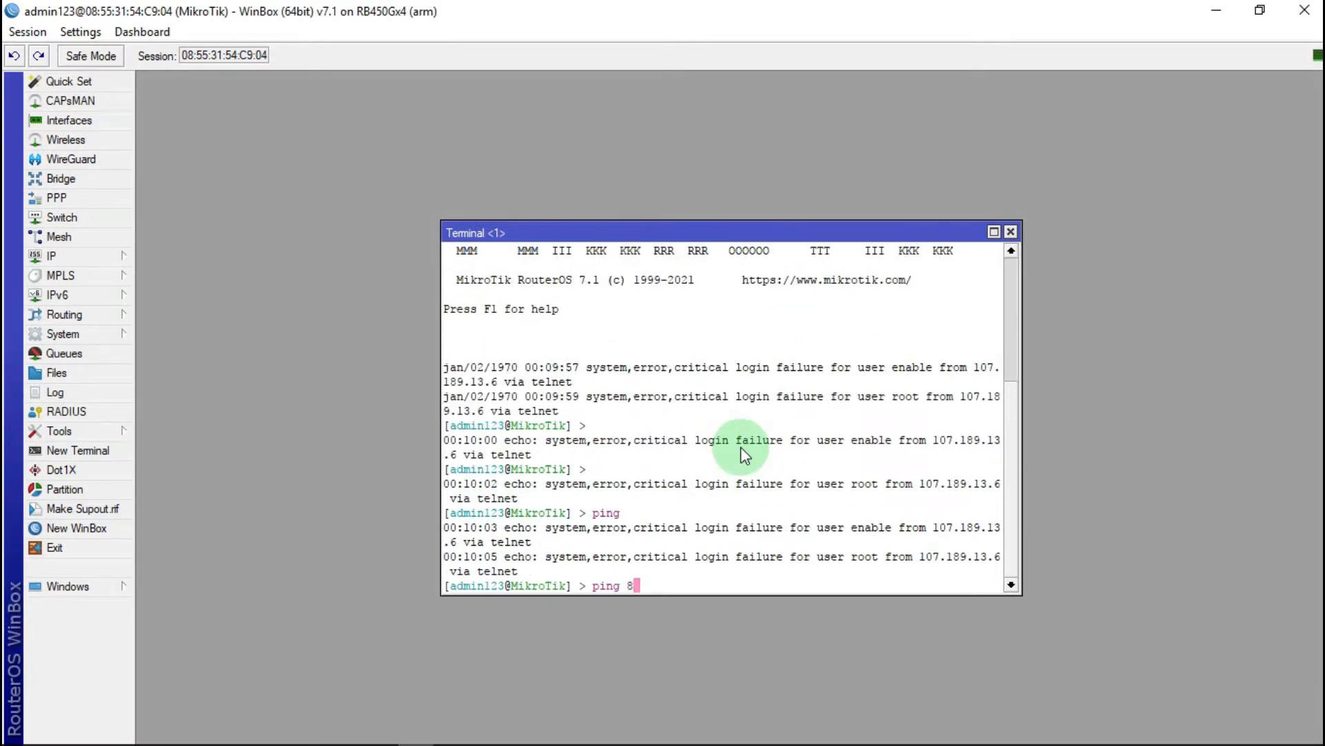
type(".8.8.8")
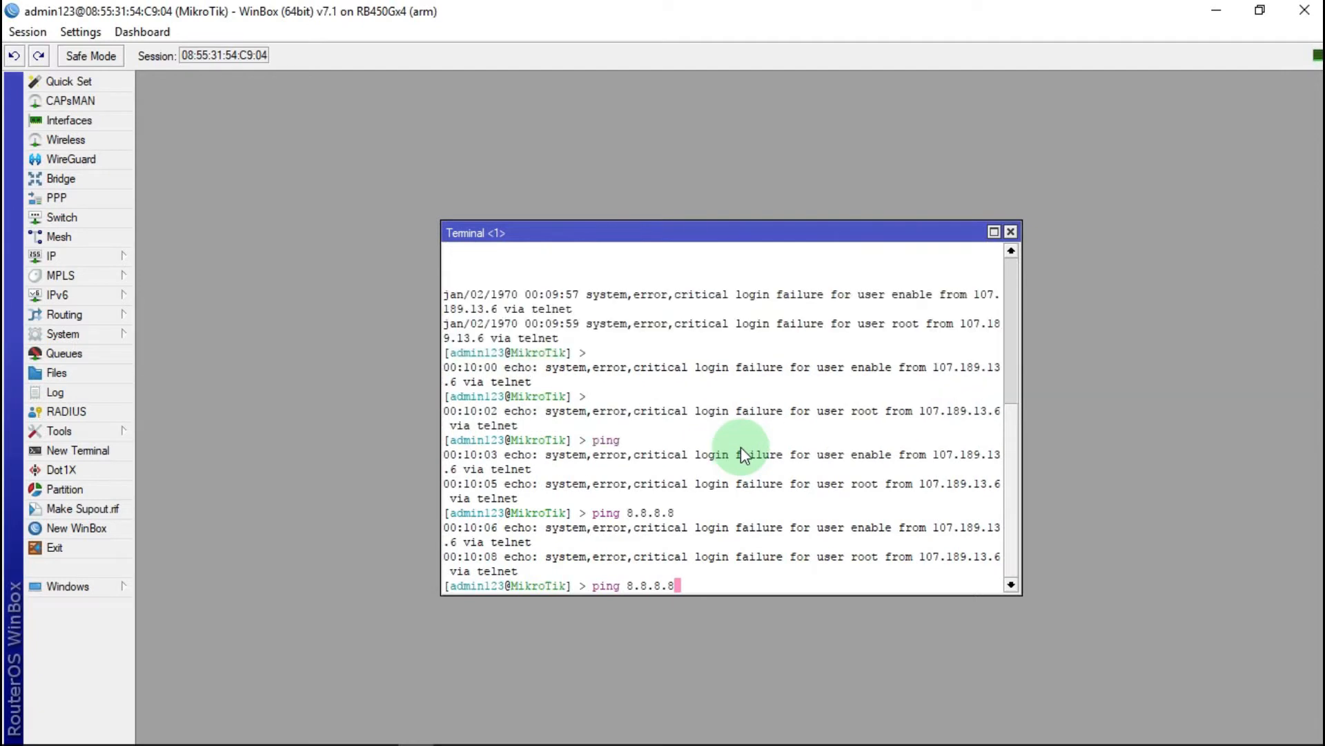
key("Return")
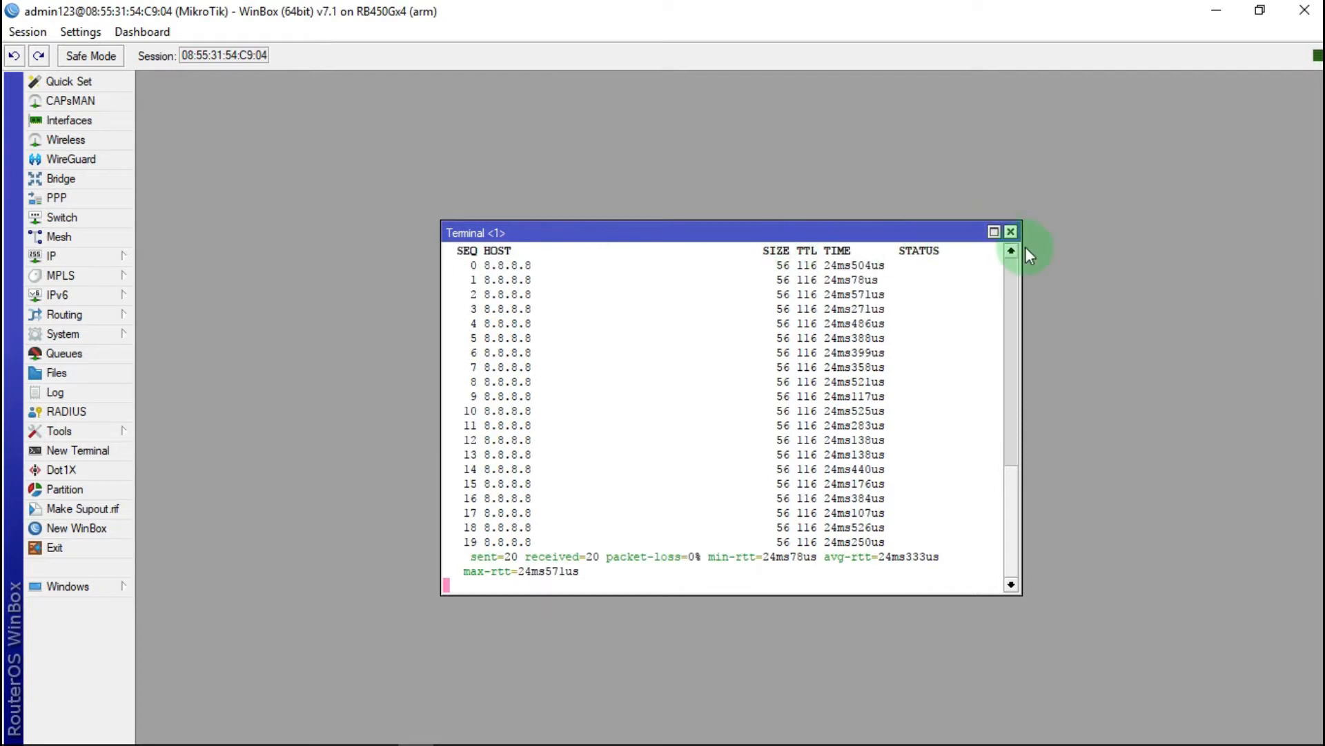
left_click(1010, 231)
left_click(379, 730)
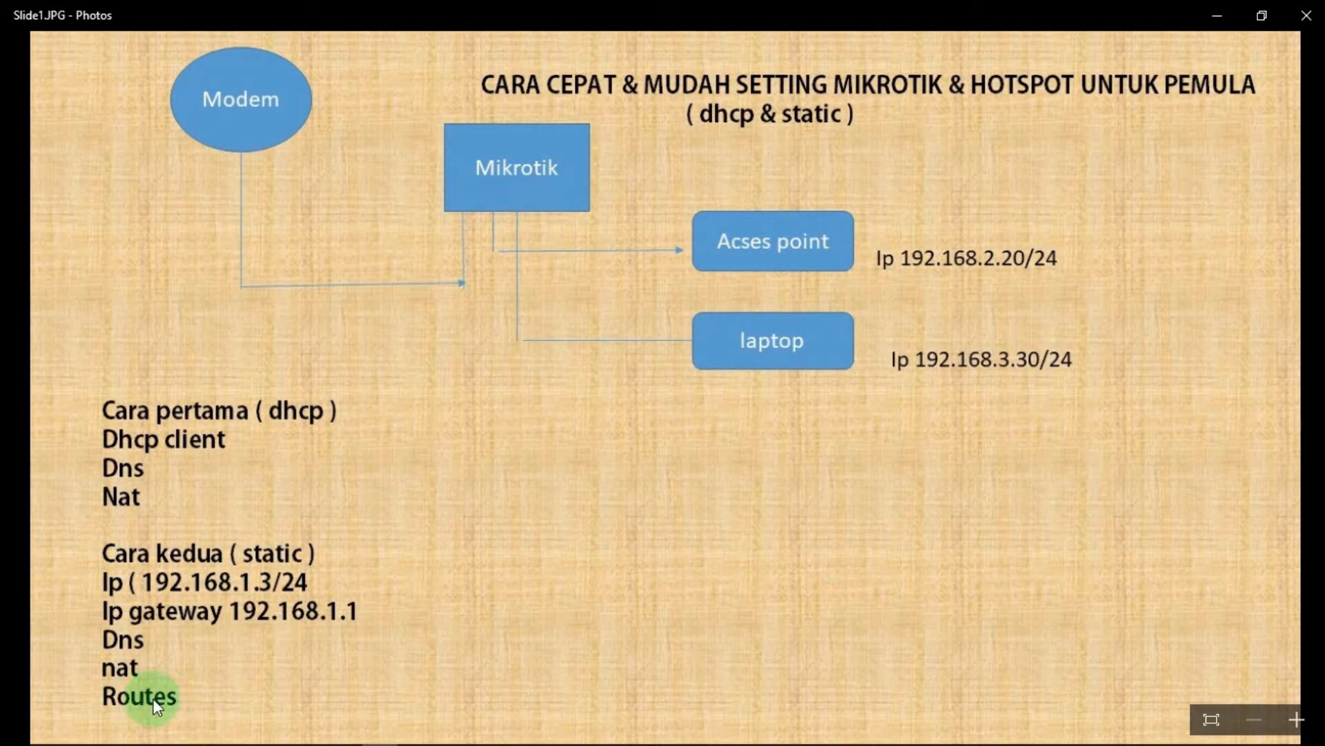
Step: Minimize the Slide1 static-setup checklist to return to WinBox's empty workspace
left_click(1211, 17)
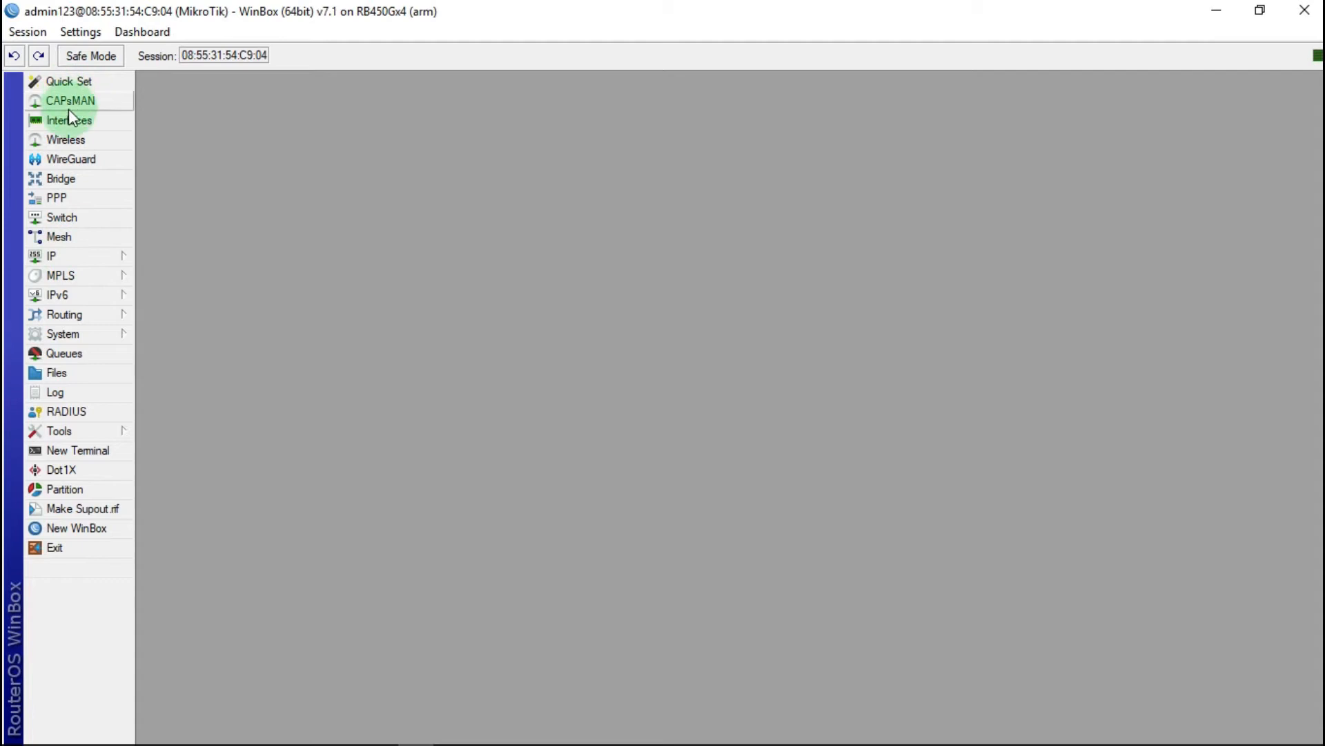
Step: Check the interface list, then open IP > DNS showing servers 8.8.8.8 and 8.8.4.4
left_click(94, 122)
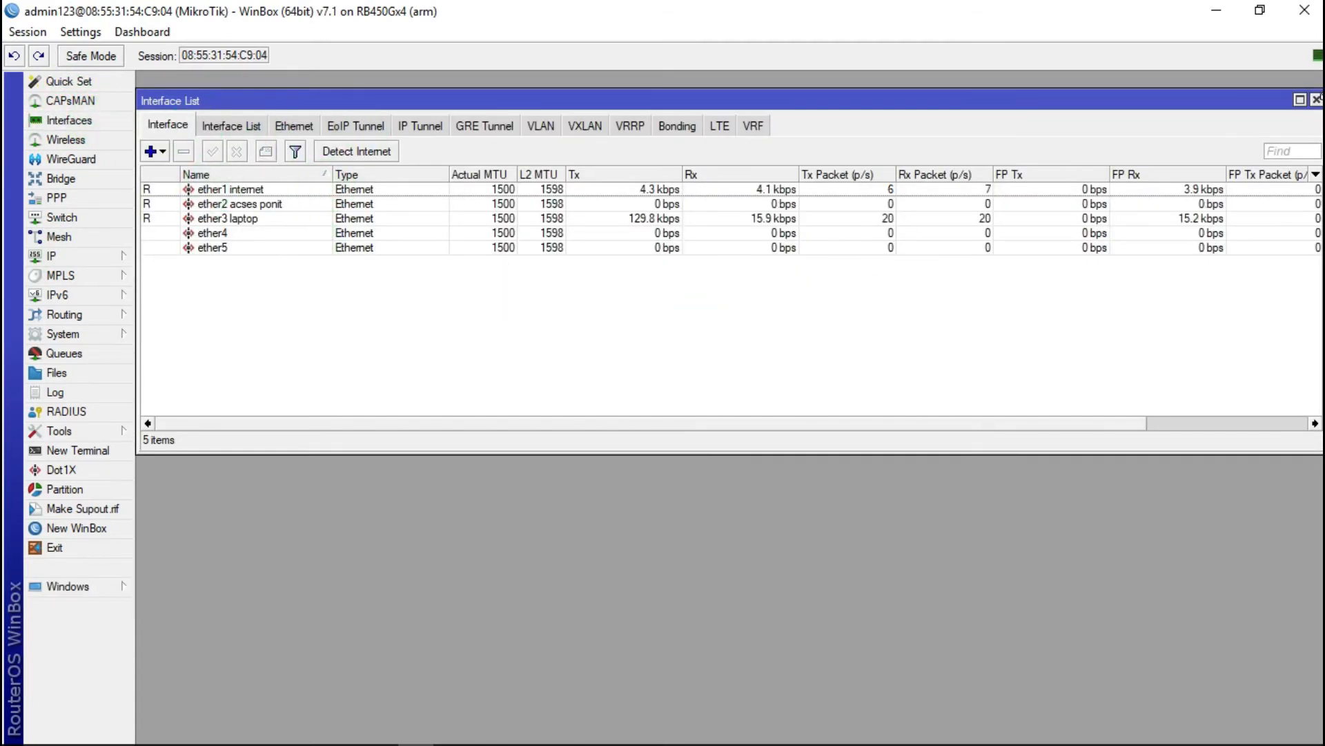
left_click(1315, 99)
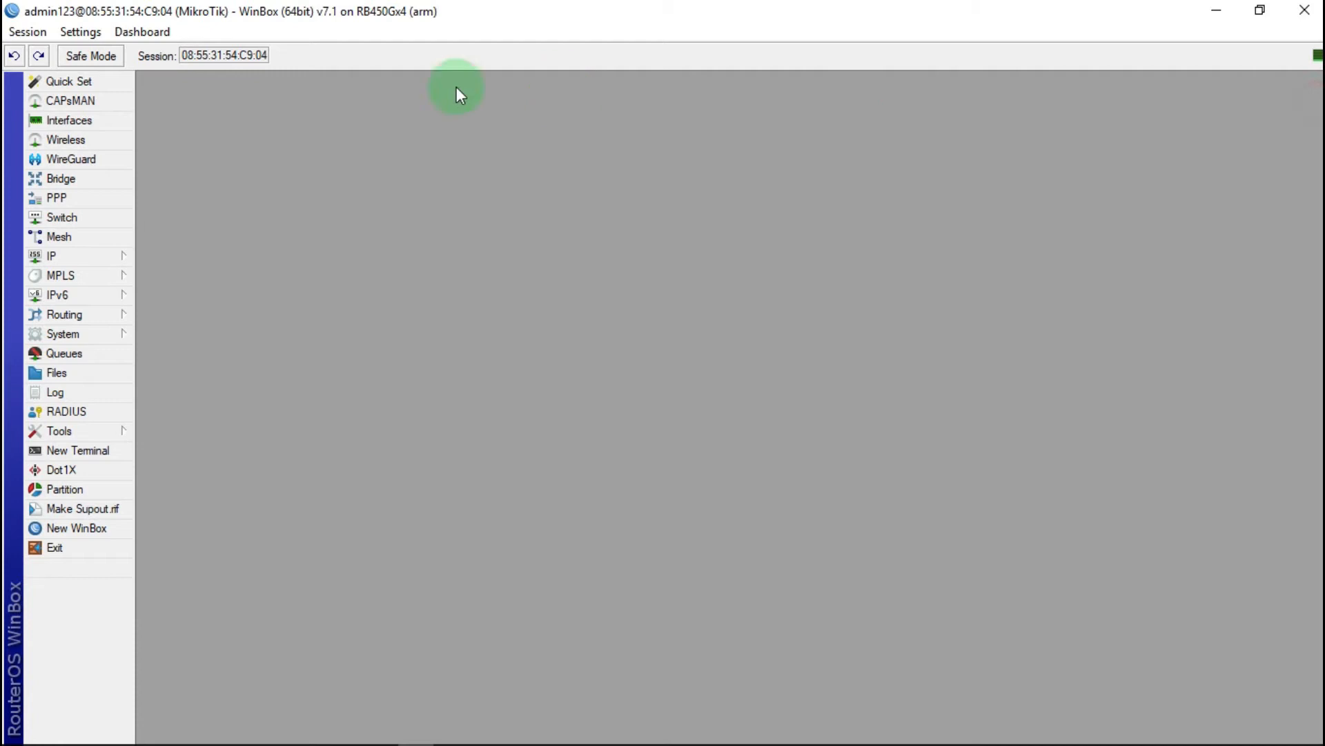
left_click(107, 261)
left_click(178, 368)
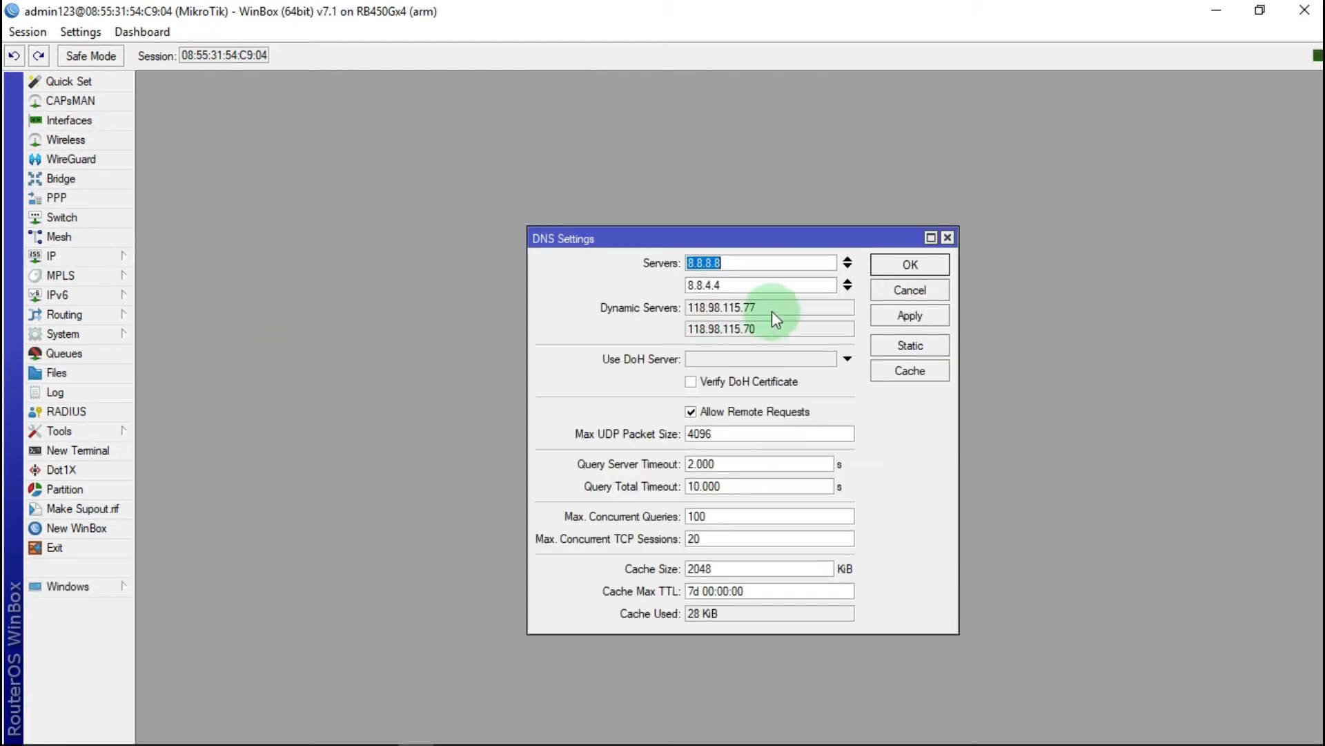
Step: Close DNS Settings and review the masquerade NAT rule's traffic counters under IP > Firewall
left_click(948, 238)
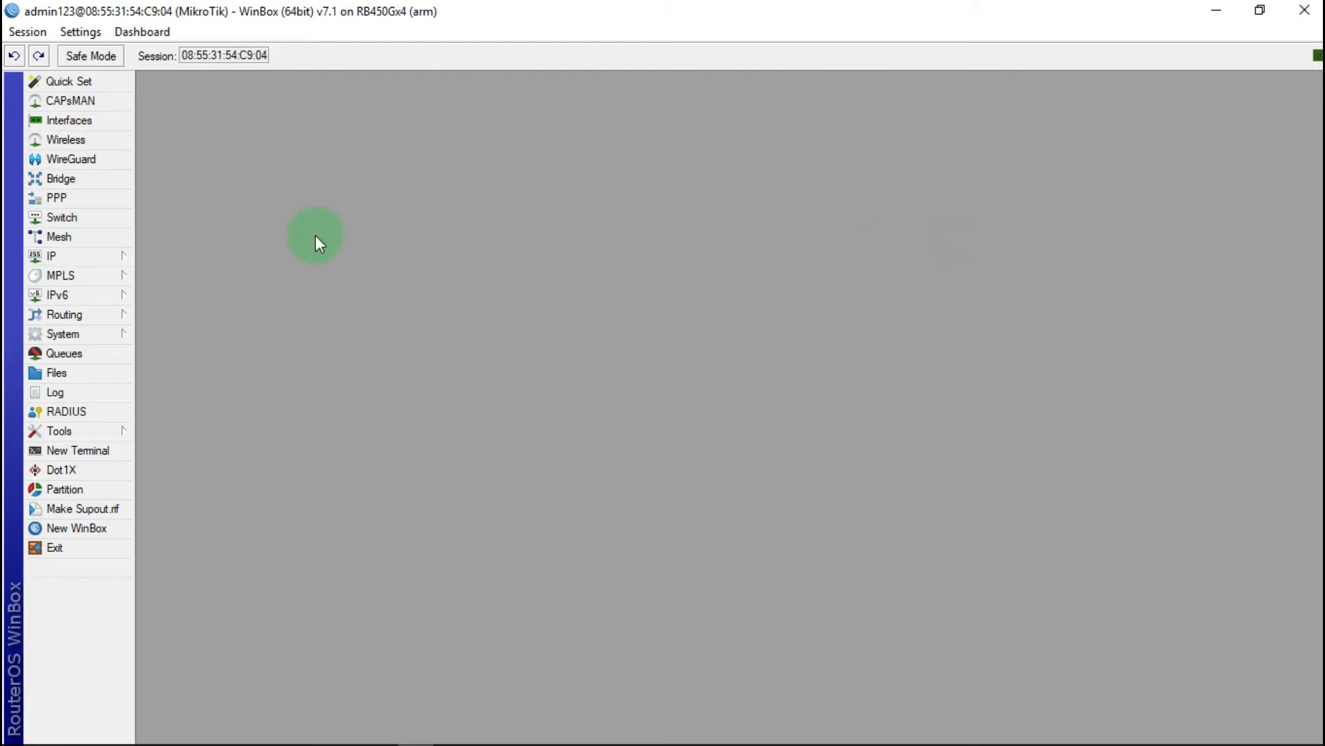
left_click(126, 255)
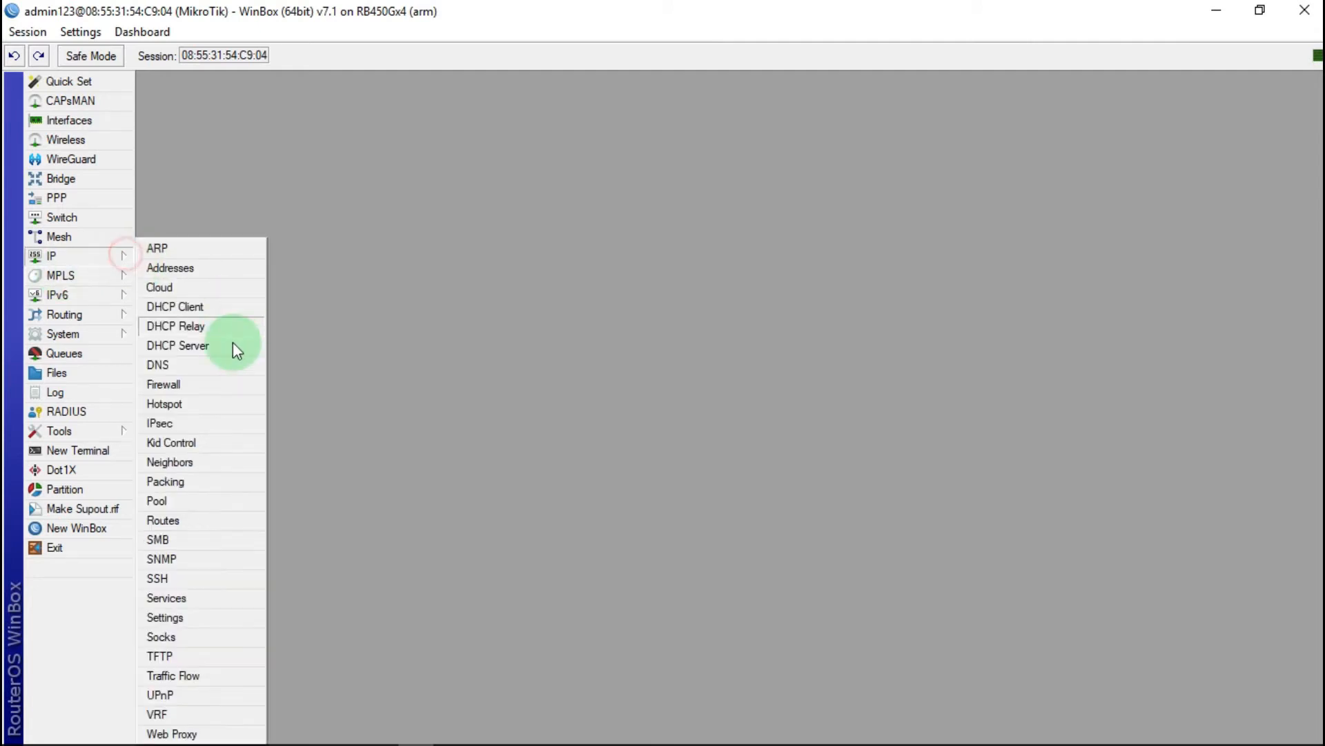
left_click(165, 384)
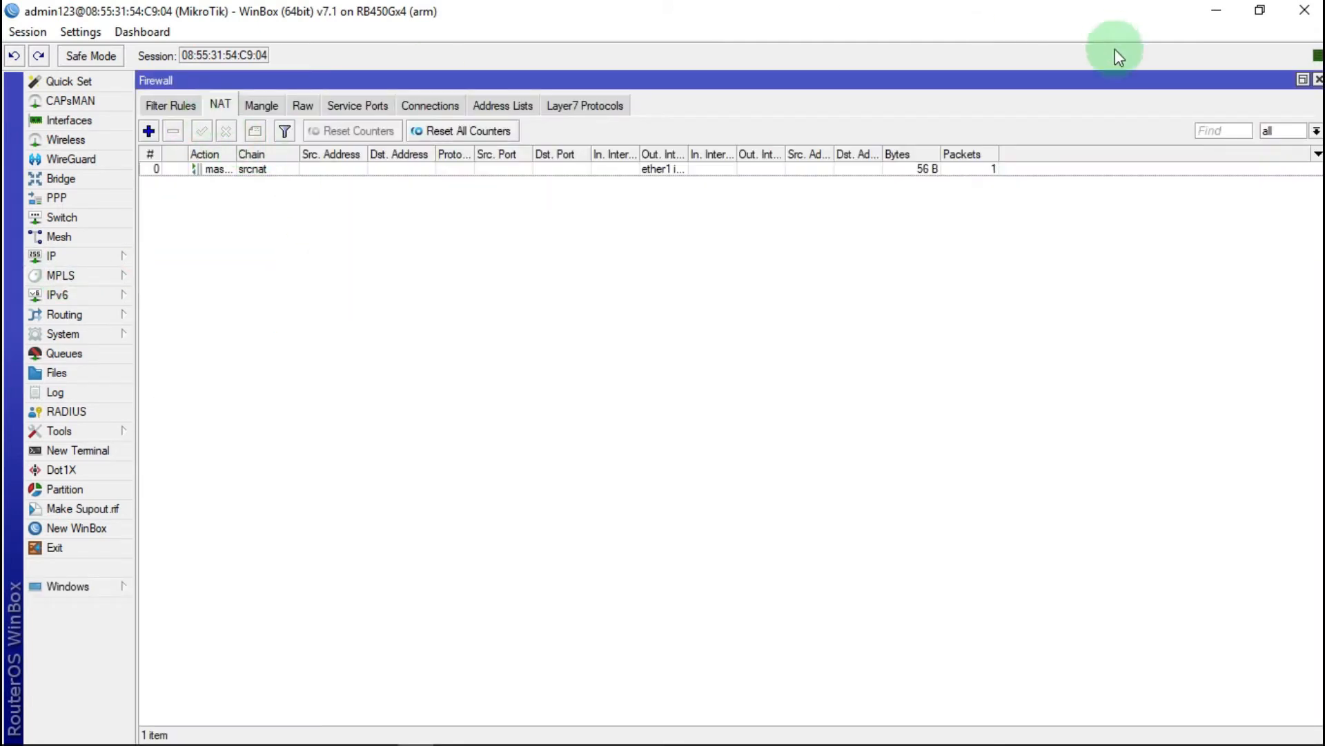
left_click(1318, 80)
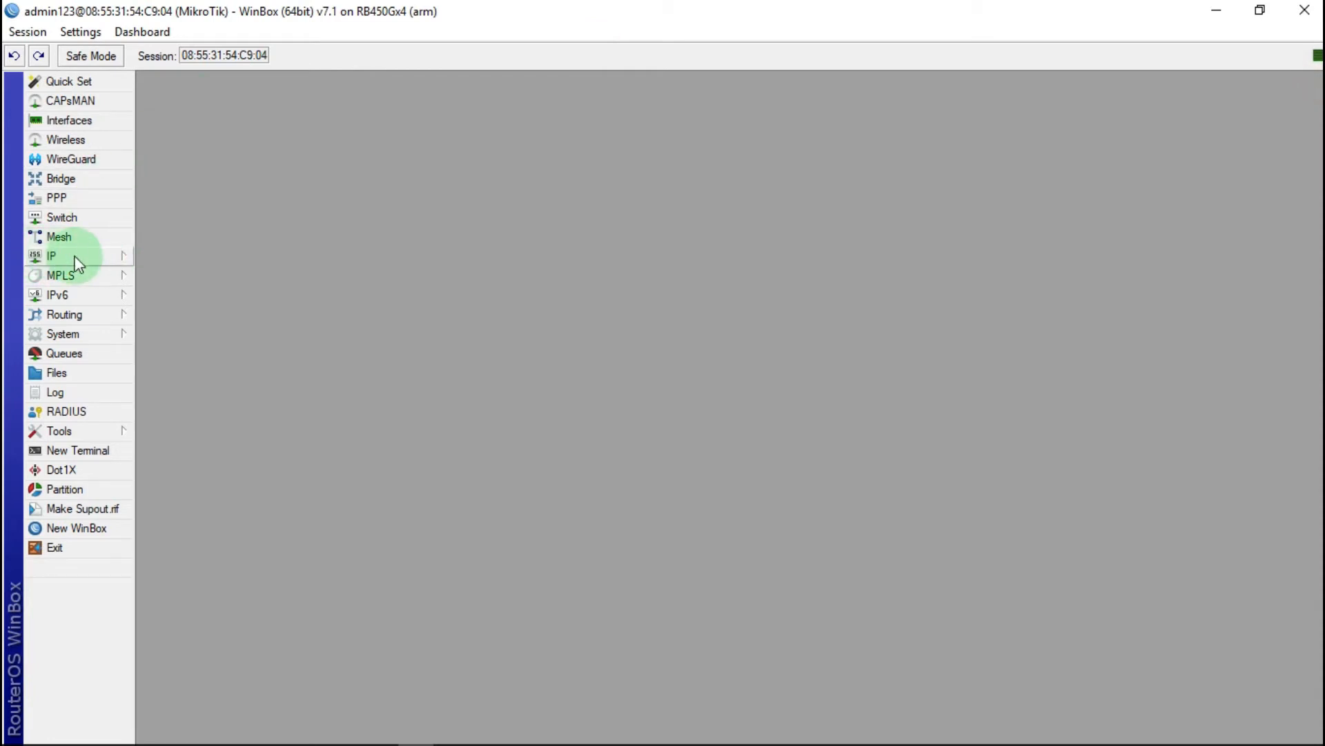
Step: Show the ether1 internet DHCP client's status: 192.168.1.2/24, gateway 192.168.1.1, two DNS servers
left_click(101, 258)
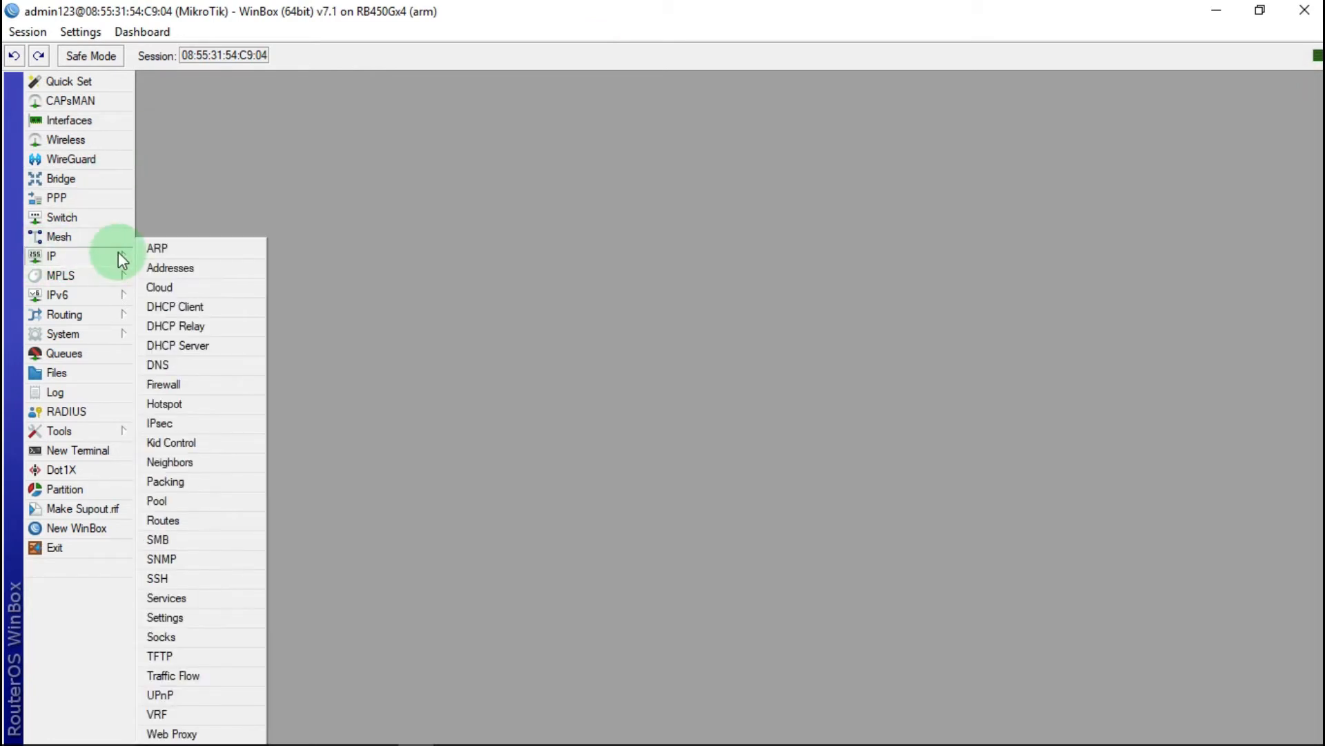
left_click(199, 306)
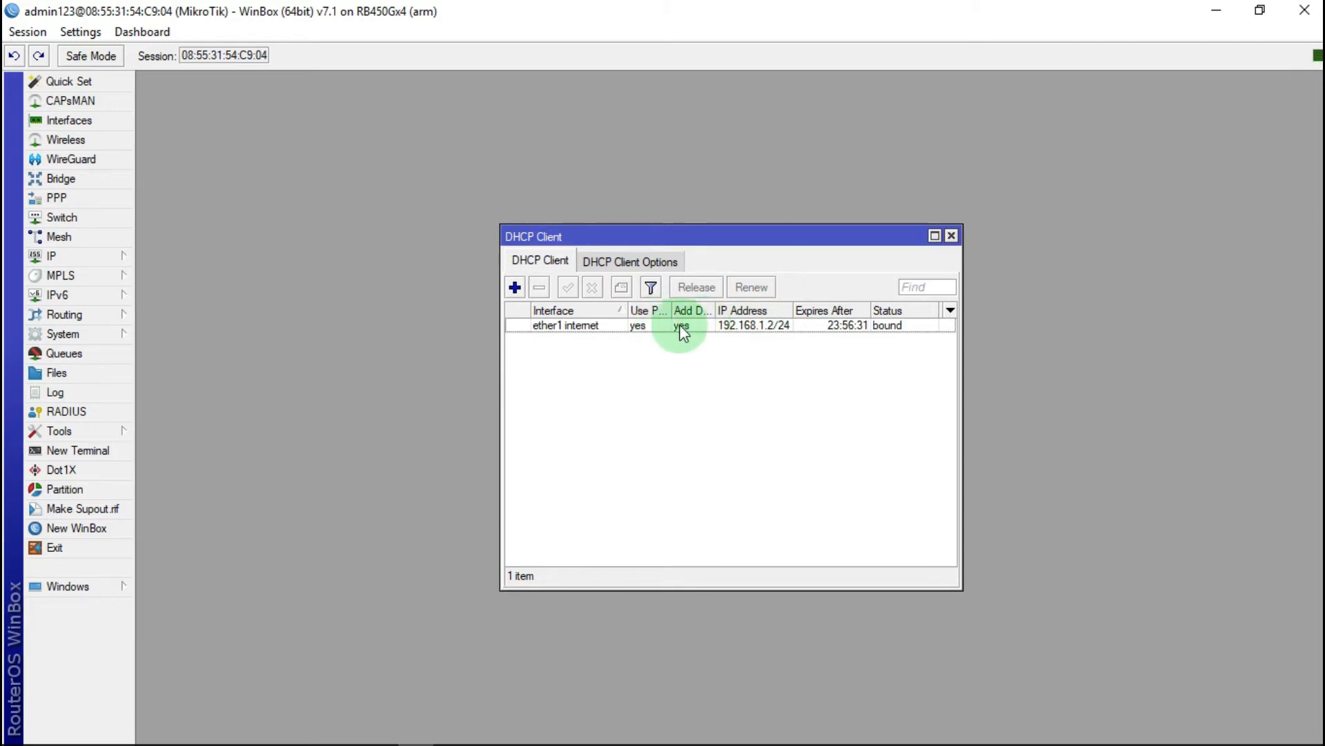
double_click(591, 335)
left_click_drag(746, 269, 1217, 173)
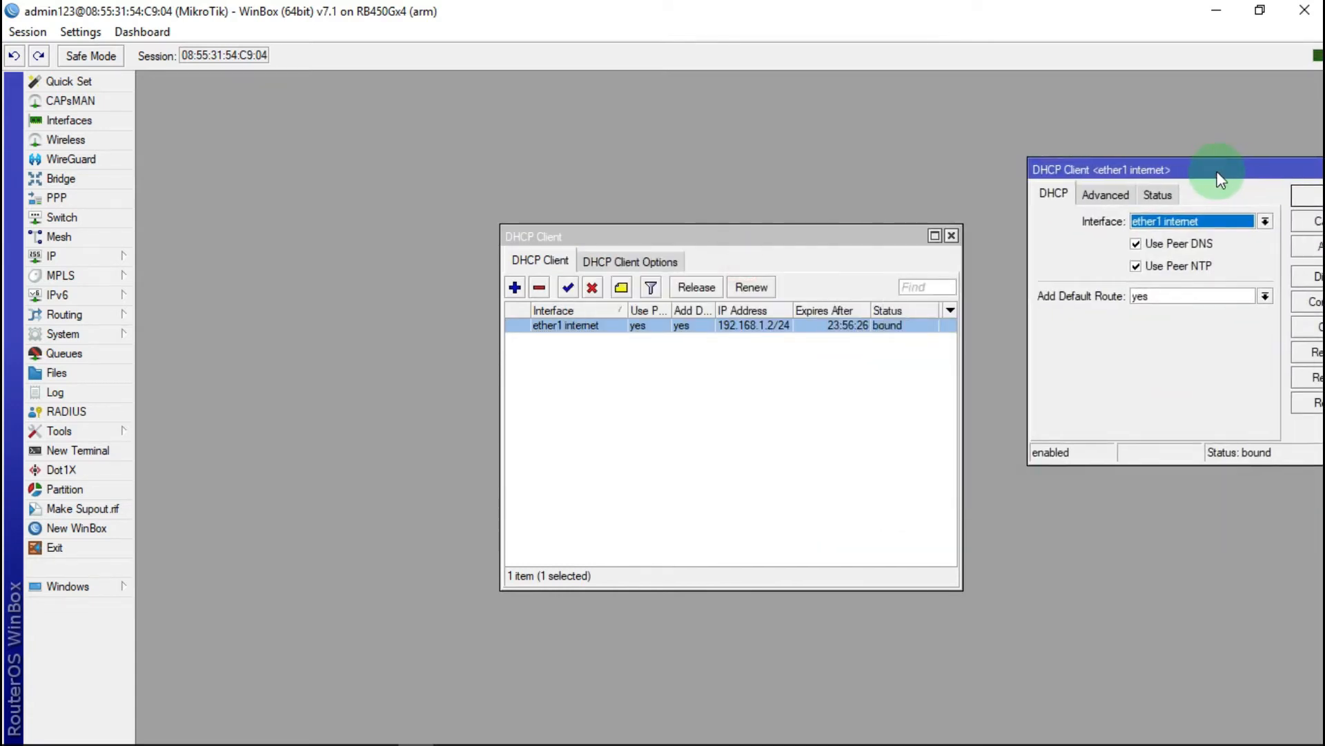
left_click(1167, 194)
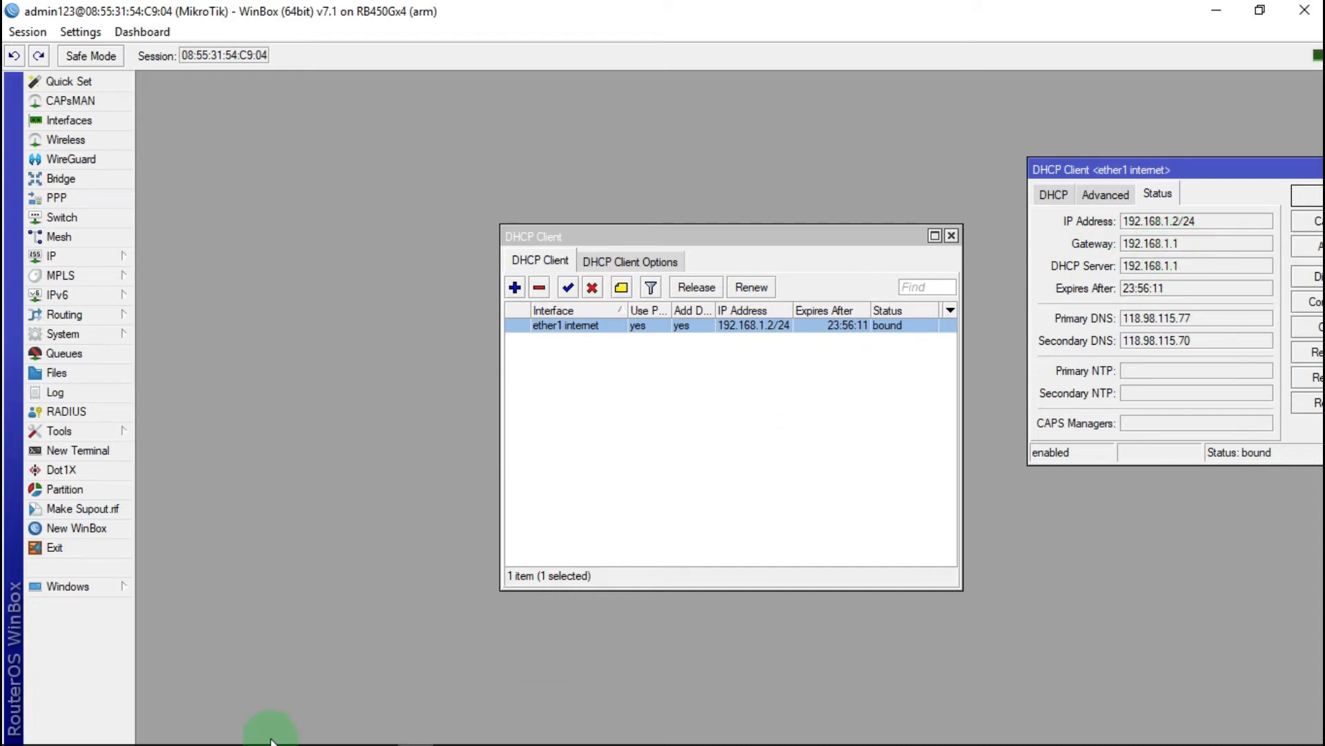
mouse_move(352, 739)
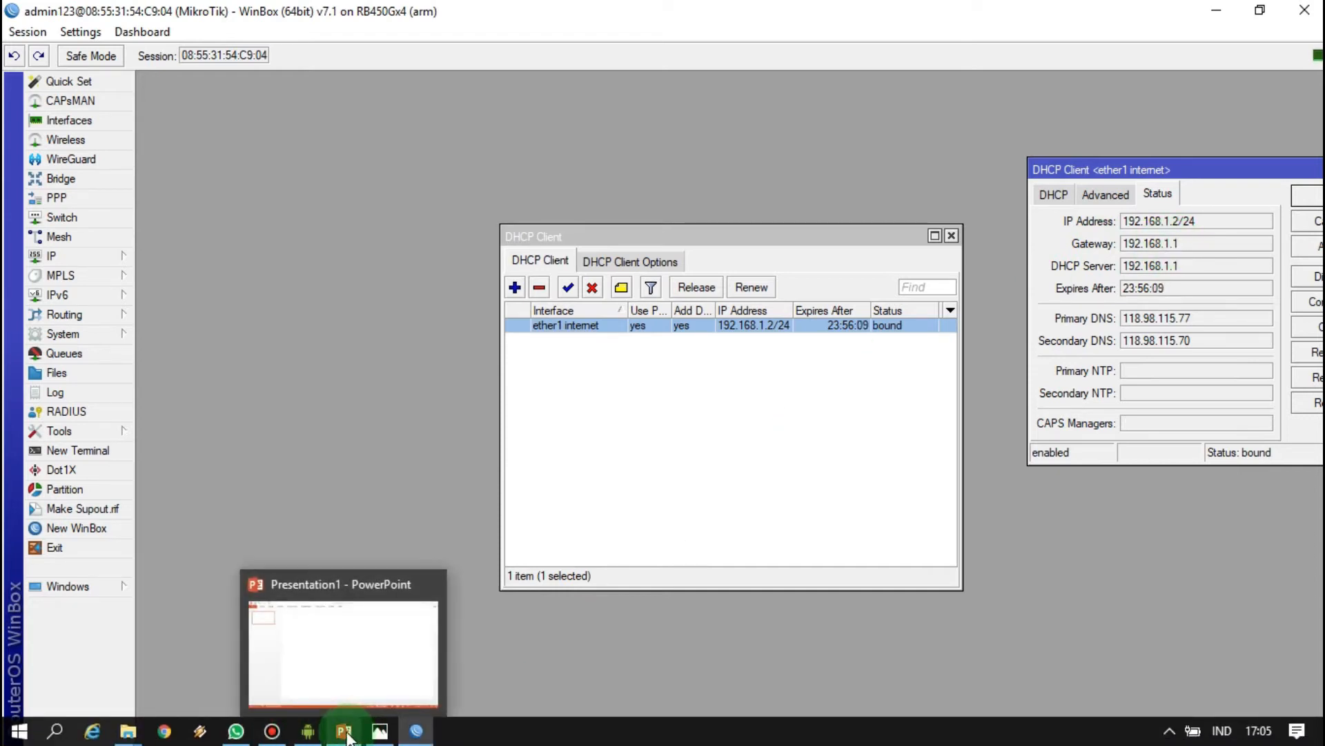
left_click(386, 736)
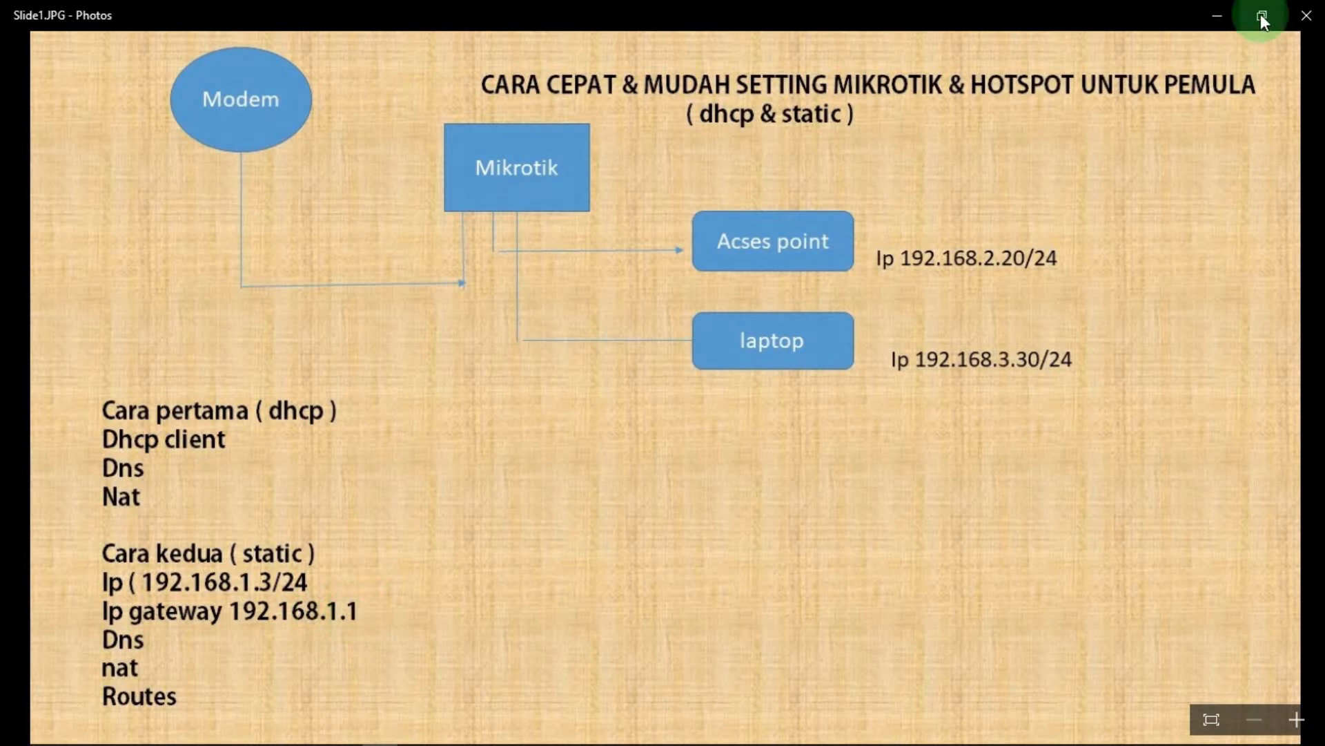
left_click(1217, 15)
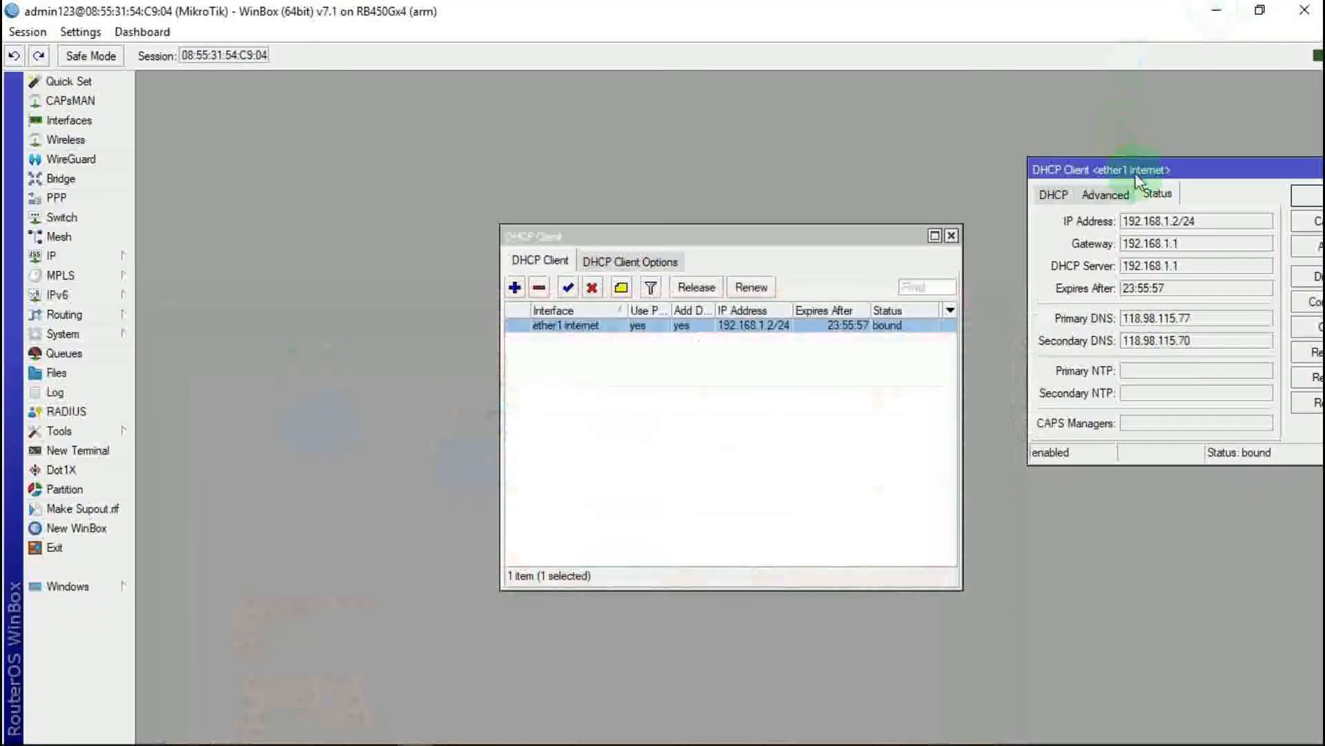
Step: Copy the leased address 192.168.1.2/24 from the DHCP client's status
left_click_drag(1207, 174, 1022, 114)
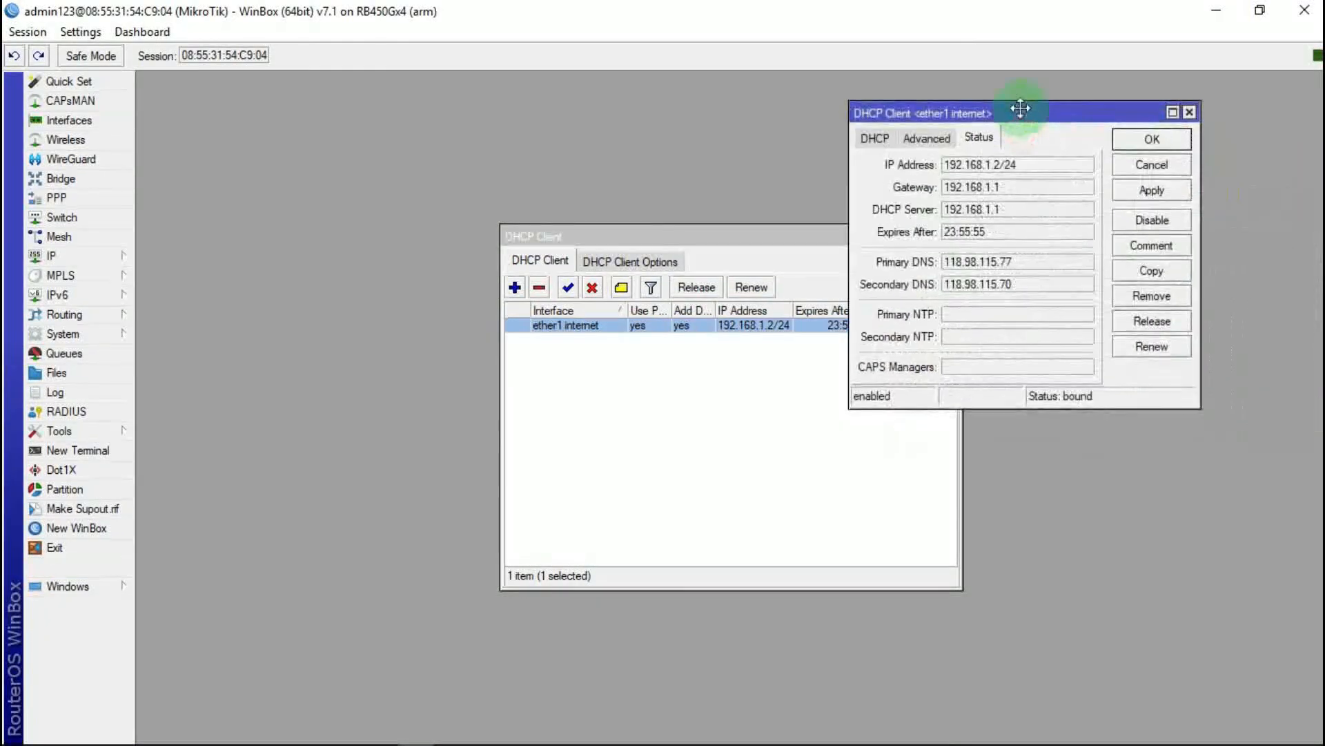
double_click(946, 165)
double_click(1014, 165)
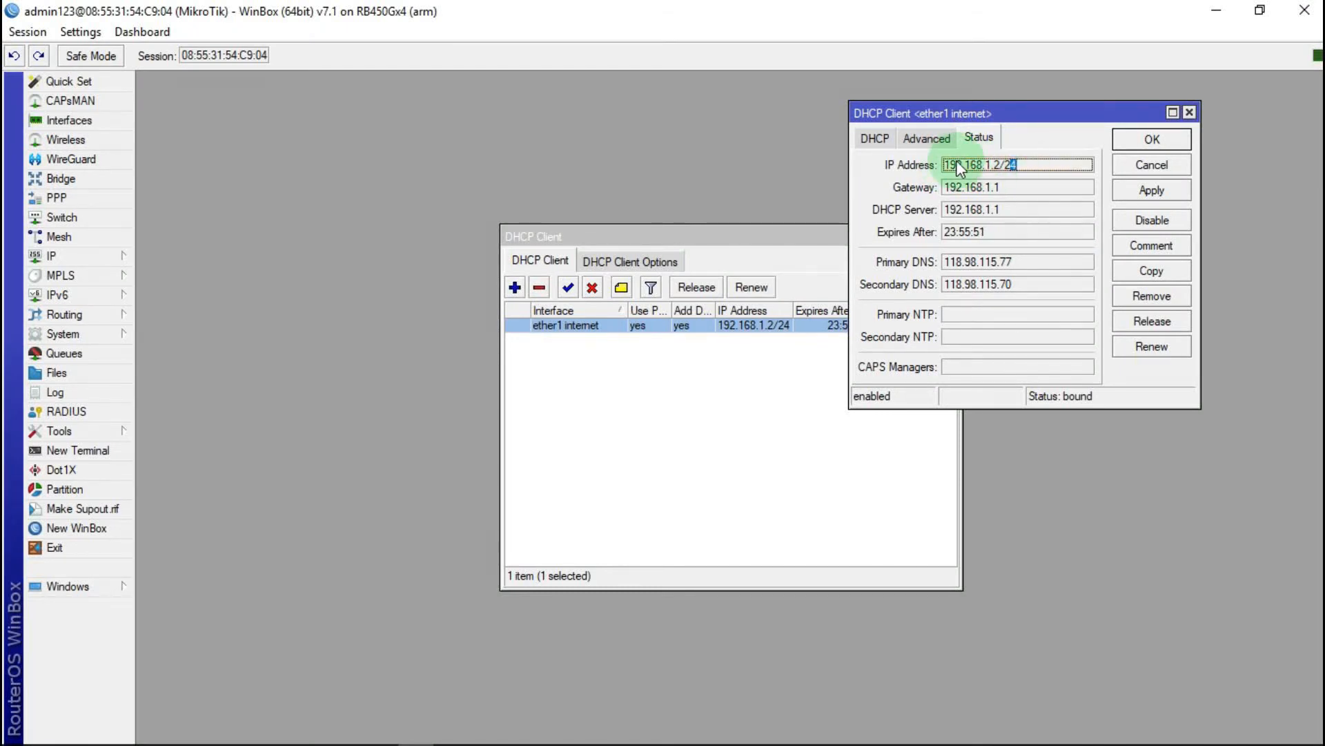
left_click_drag(944, 165, 1024, 168)
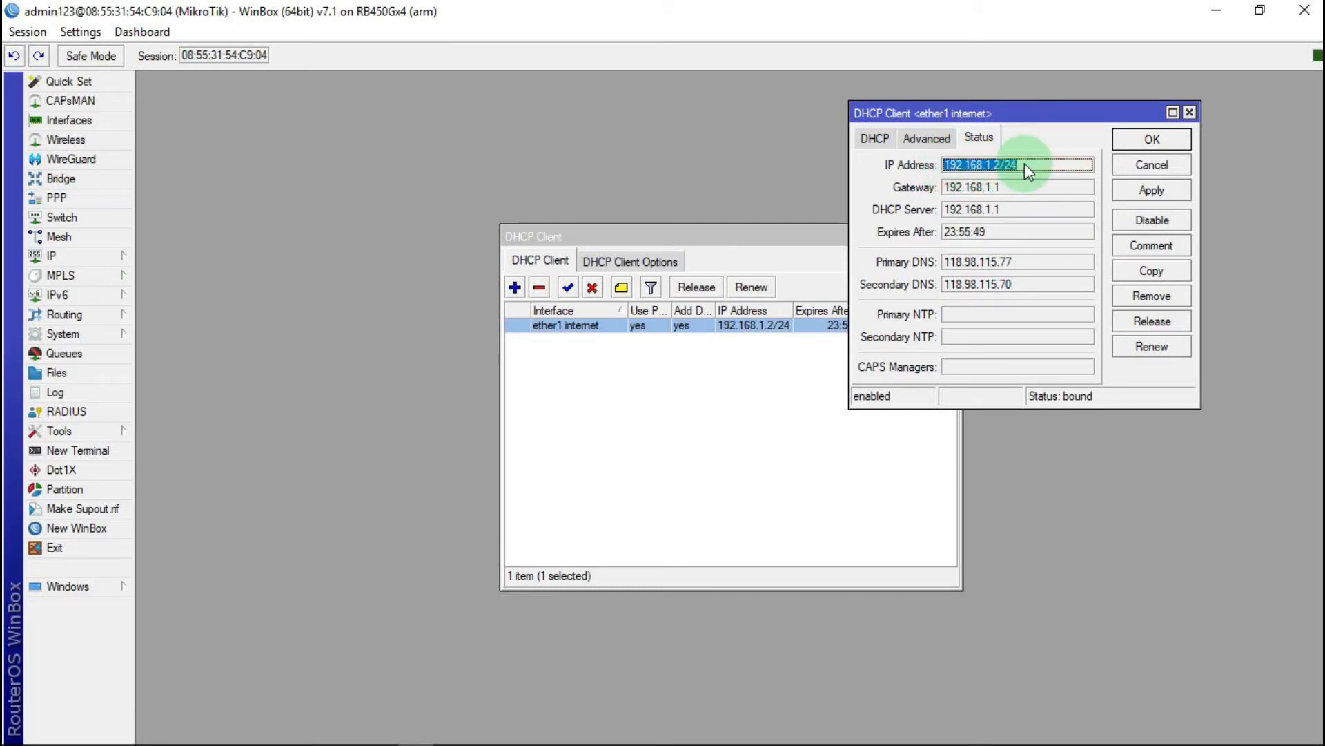
right_click(1007, 167)
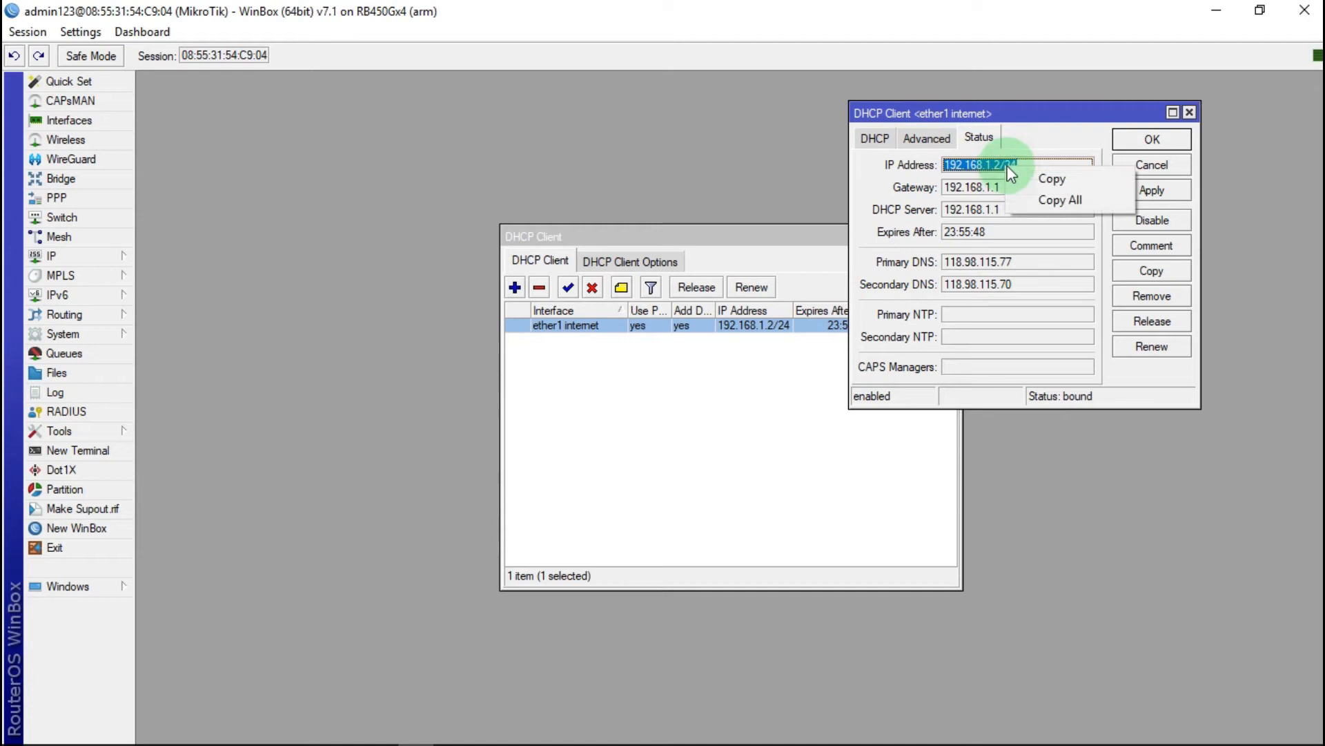
left_click(1051, 178)
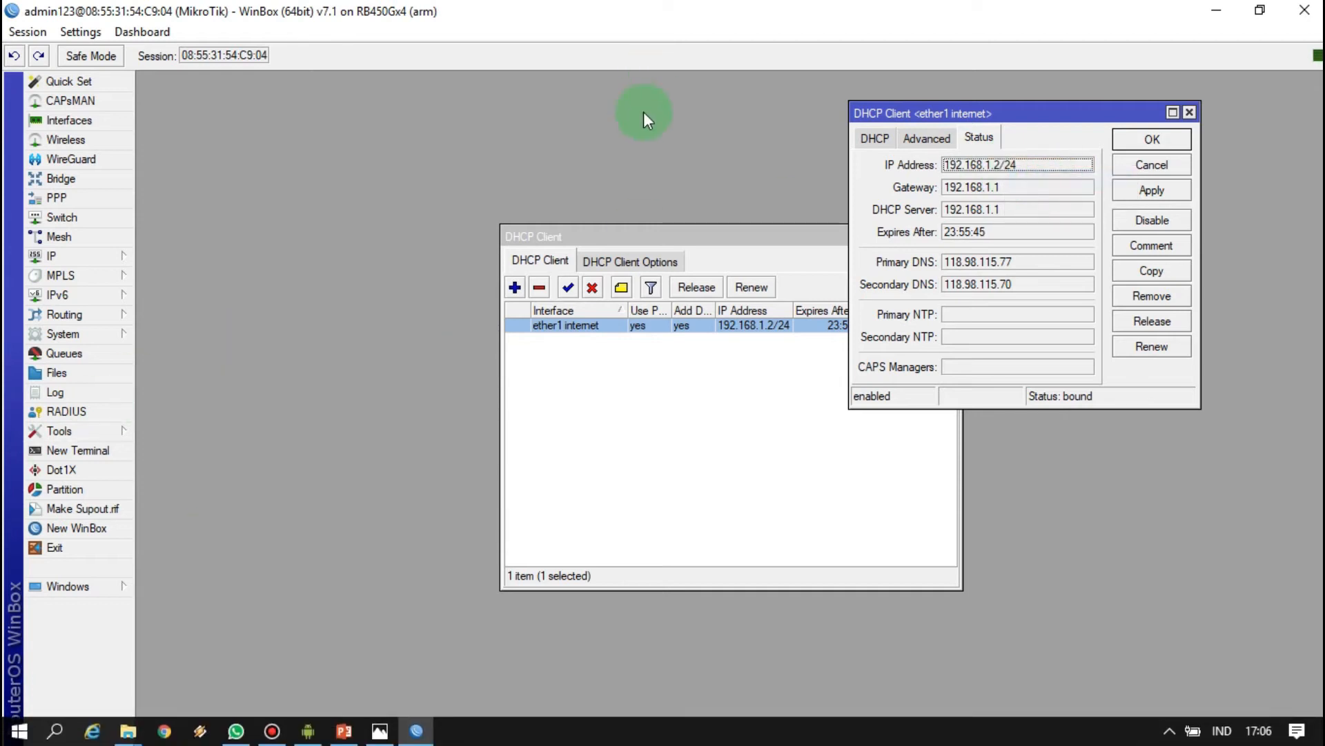
Step: Remove the ether1 internet DHCP client and close the now empty DHCP client list
left_click(345, 731)
left_click(345, 731)
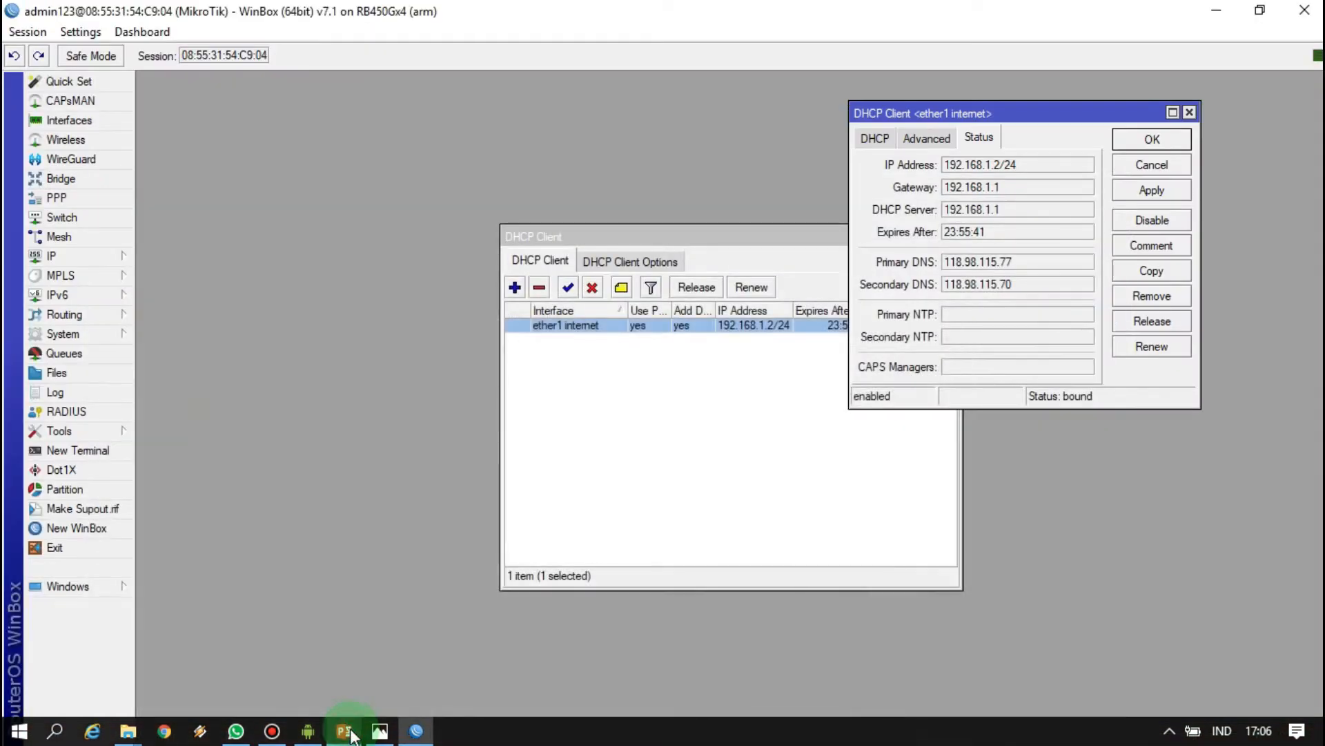
left_click(795, 235)
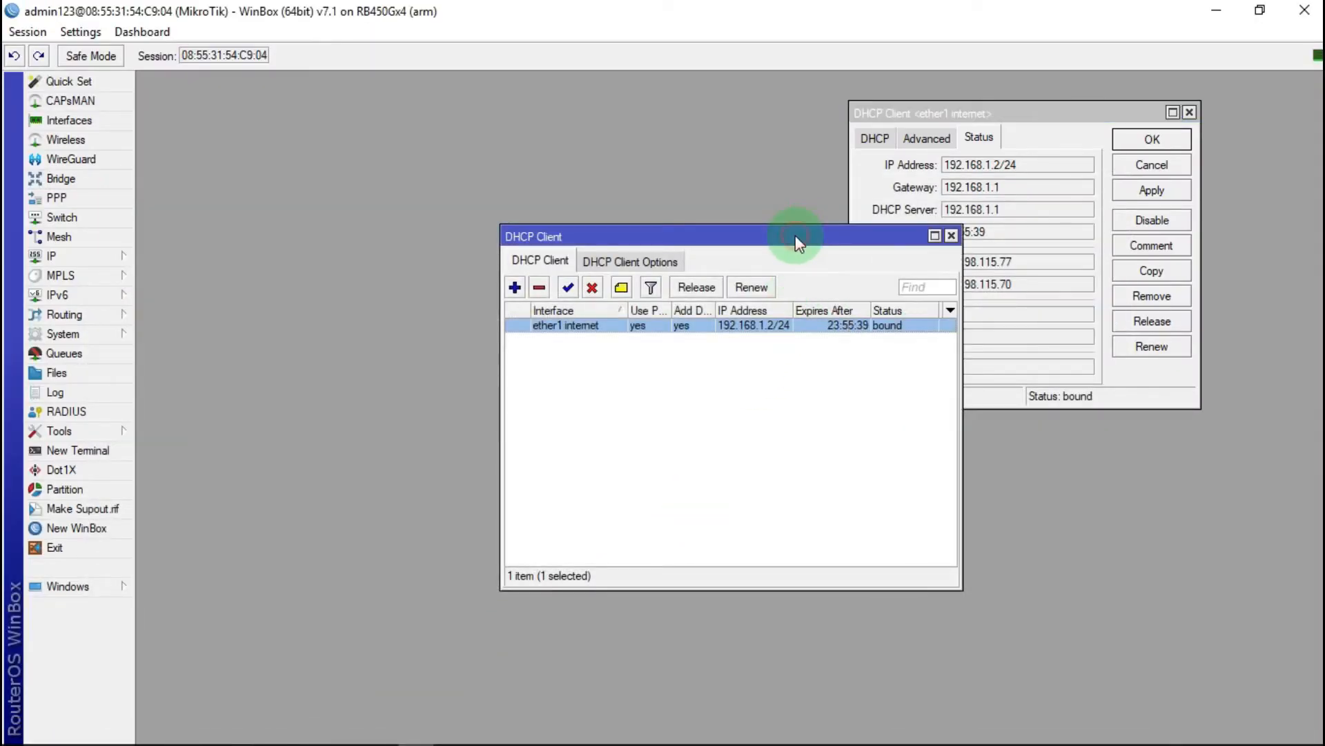
left_click(539, 289)
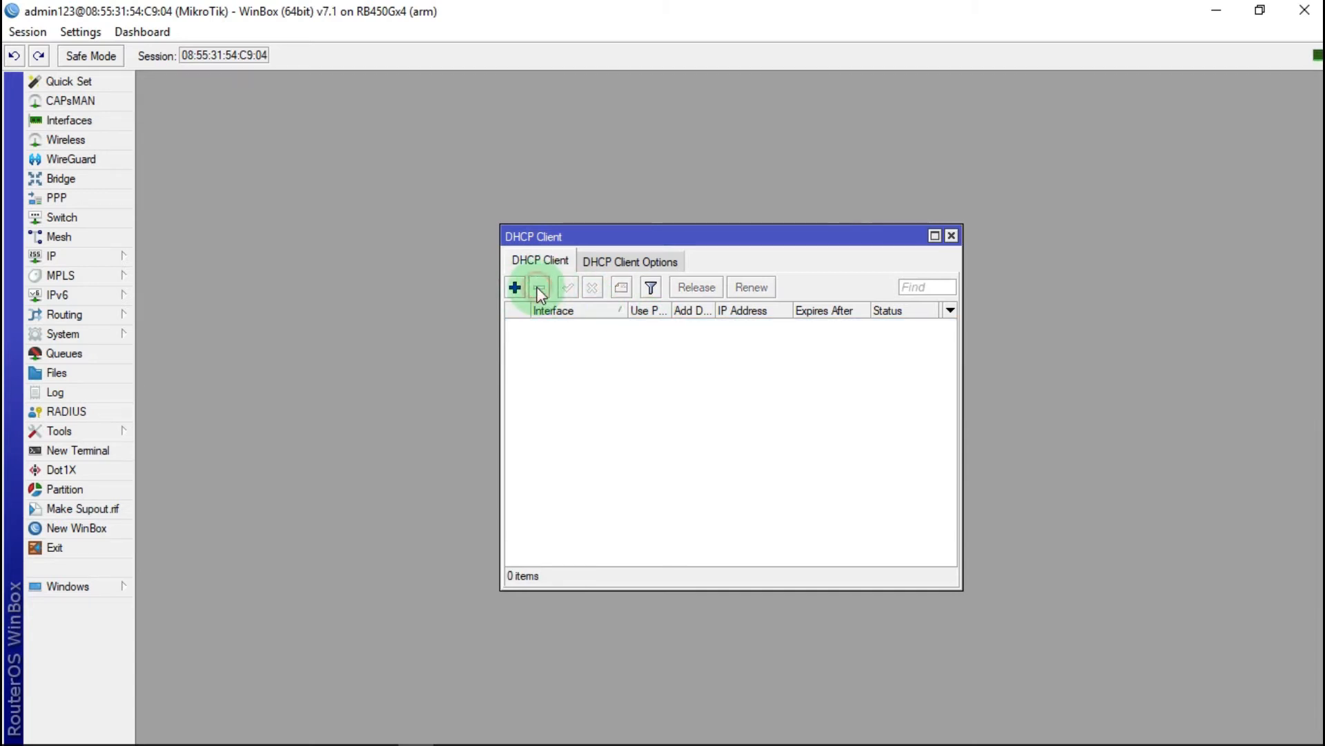
left_click(952, 236)
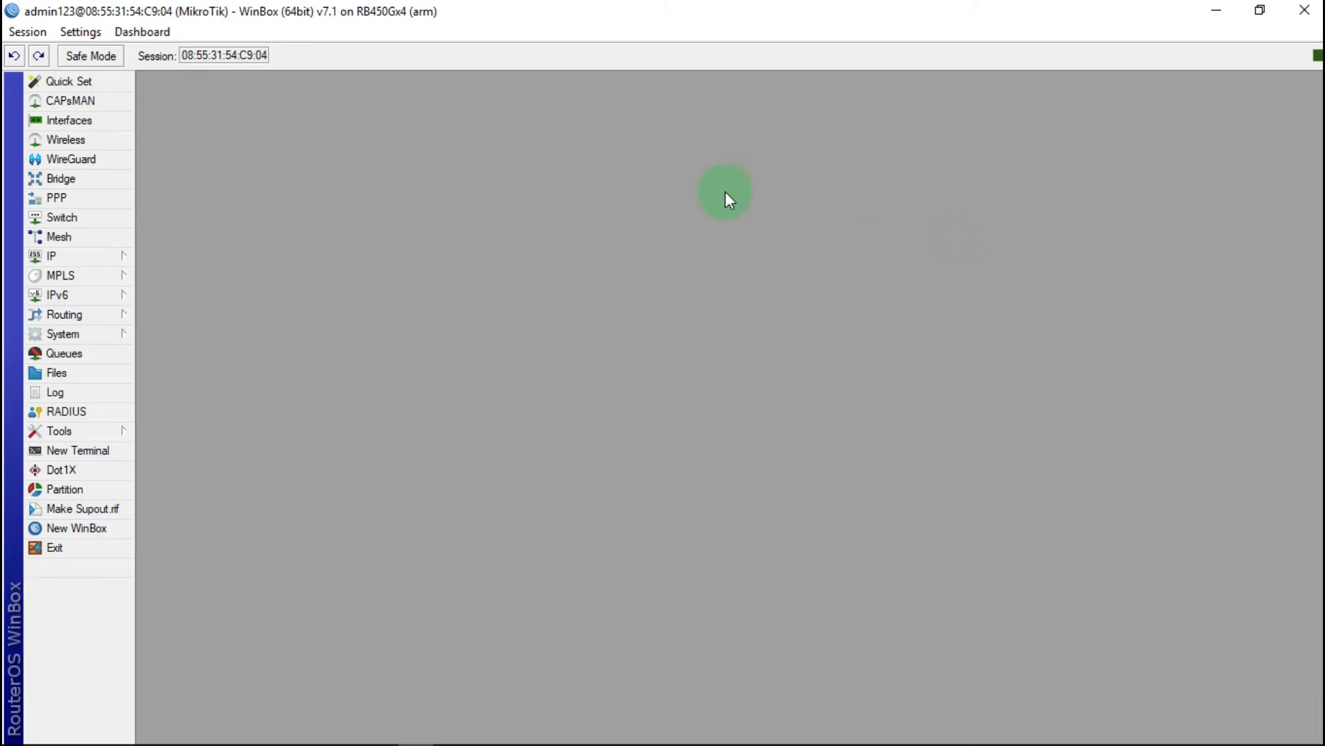
Step: Add the pasted static address 192.168.1.2/24 on ether1 internet in IP > Addresses
left_click(98, 255)
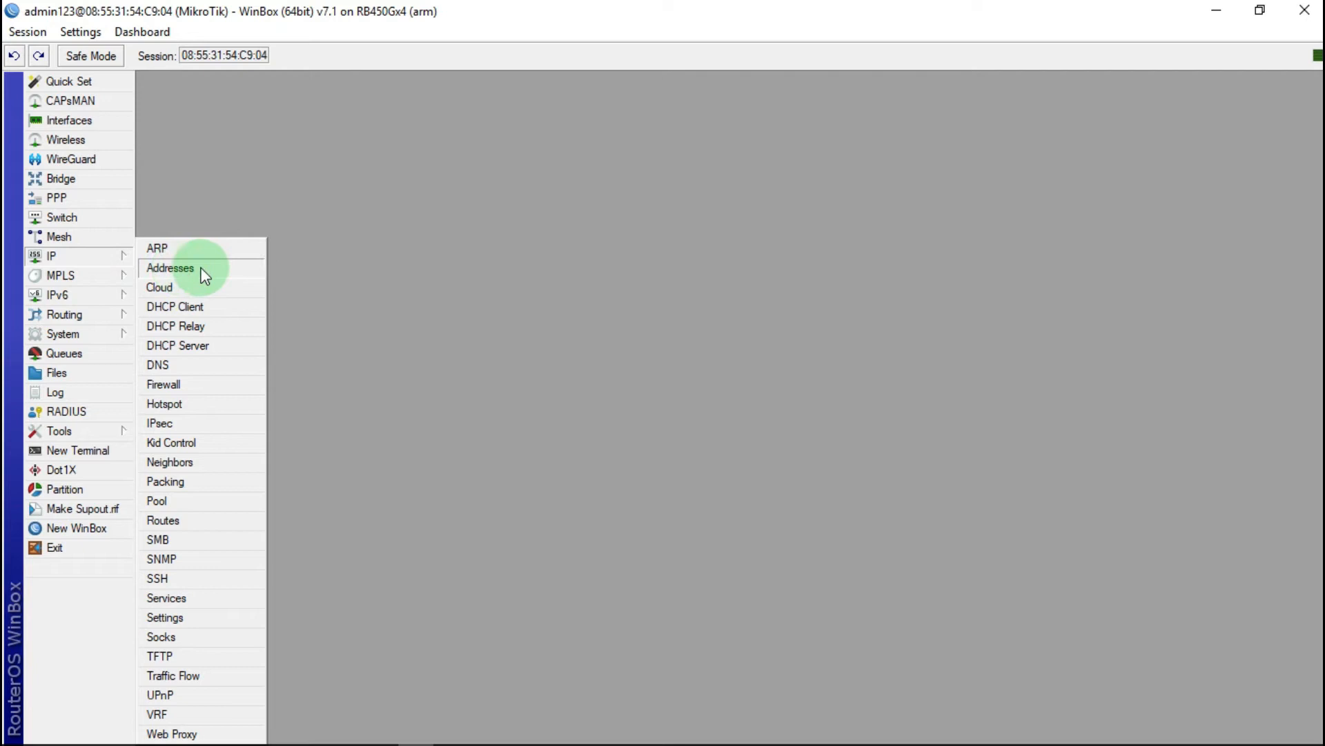
left_click(205, 274)
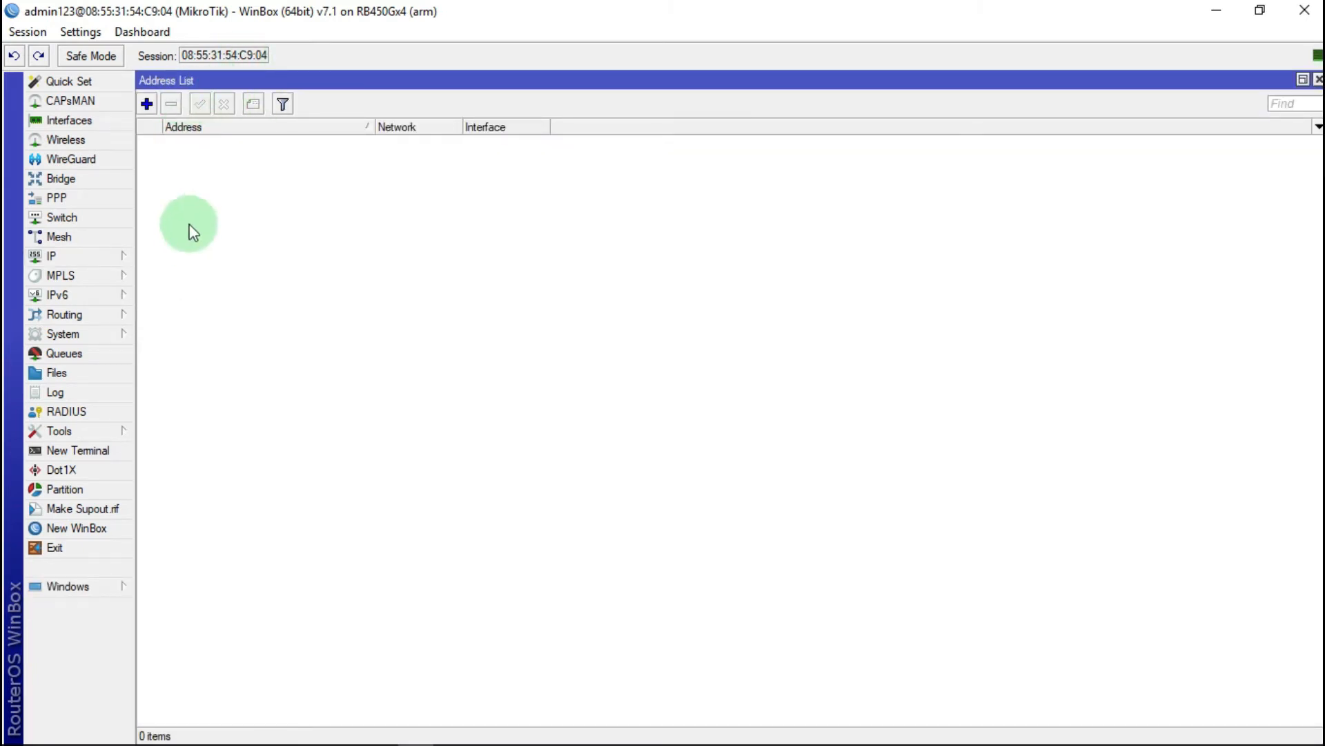
left_click(147, 104)
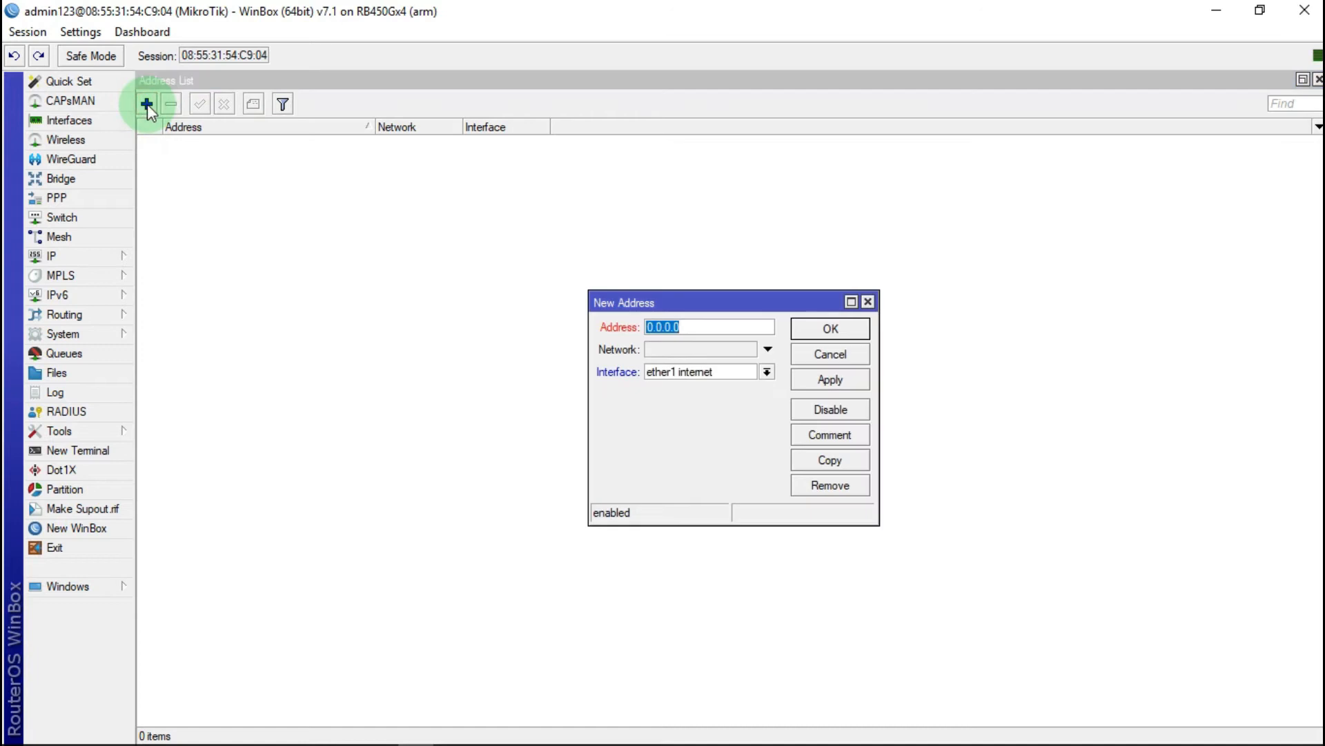
right_click(657, 328)
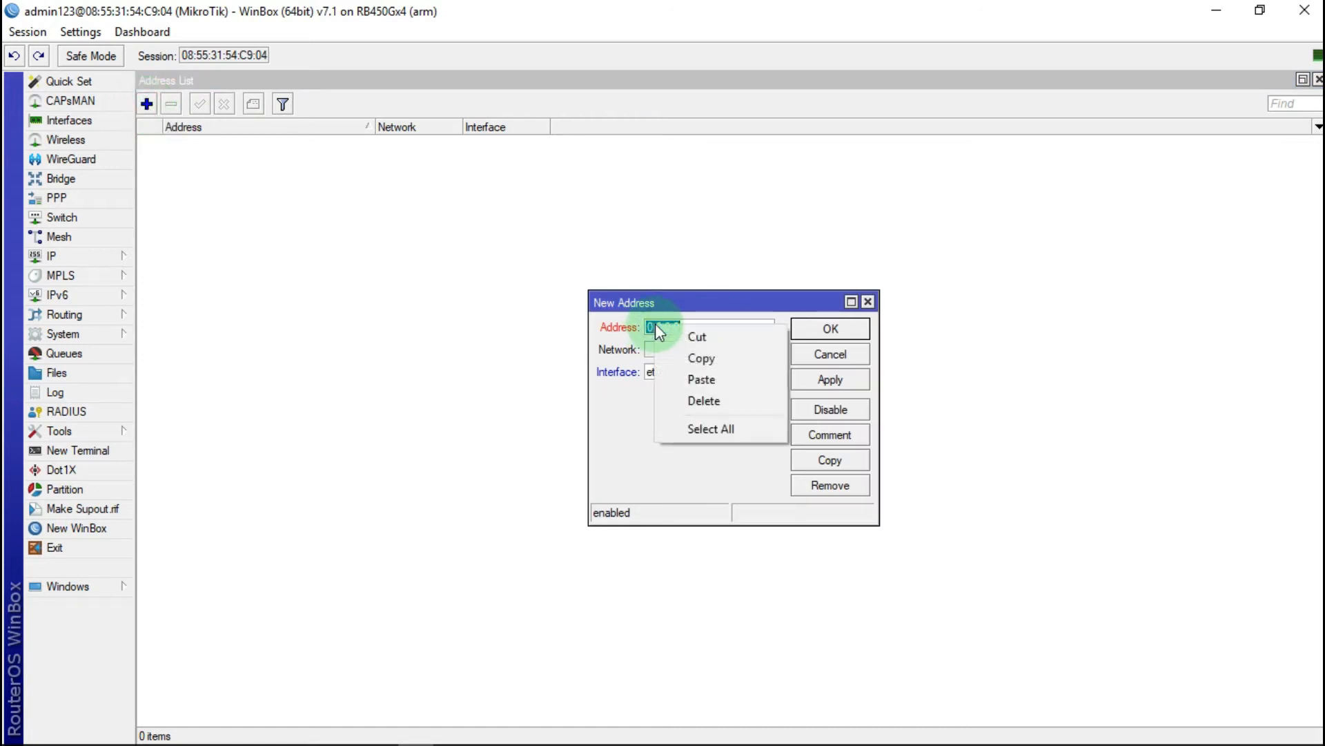
left_click(718, 380)
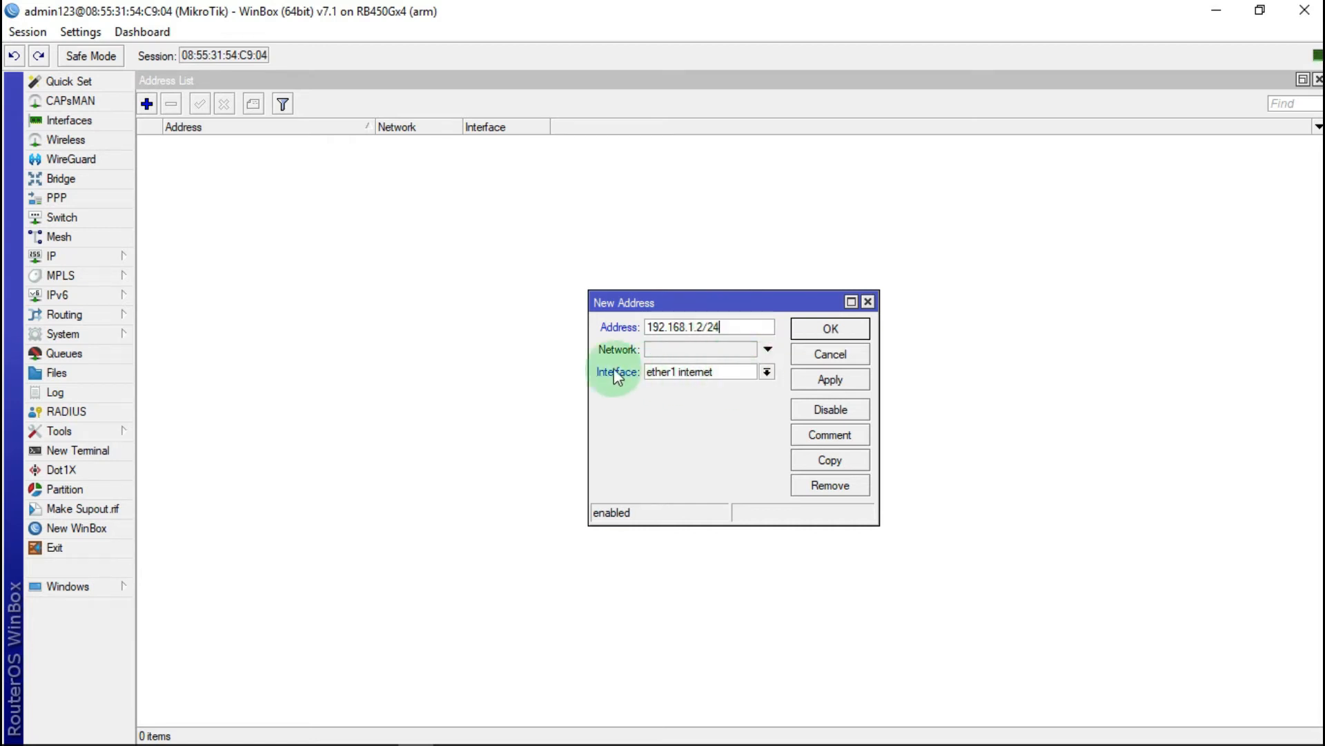
left_click(768, 375)
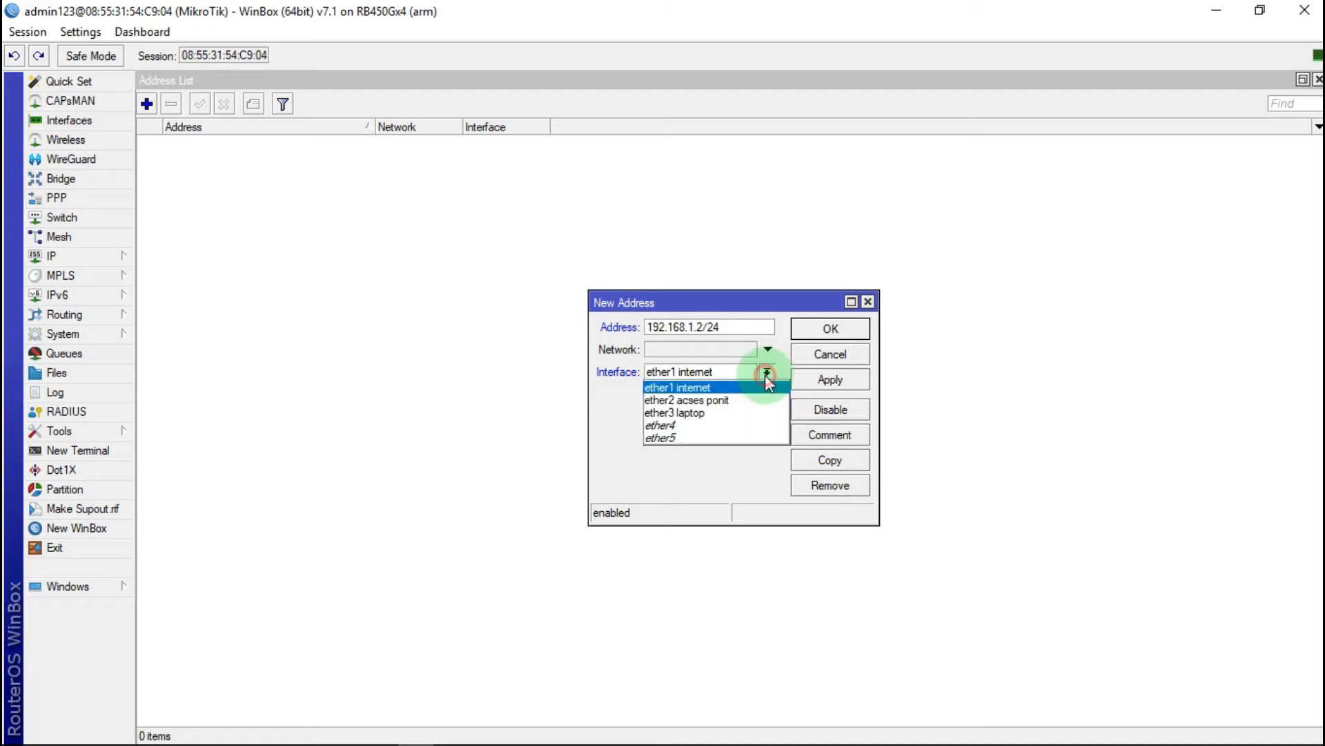
left_click(767, 371)
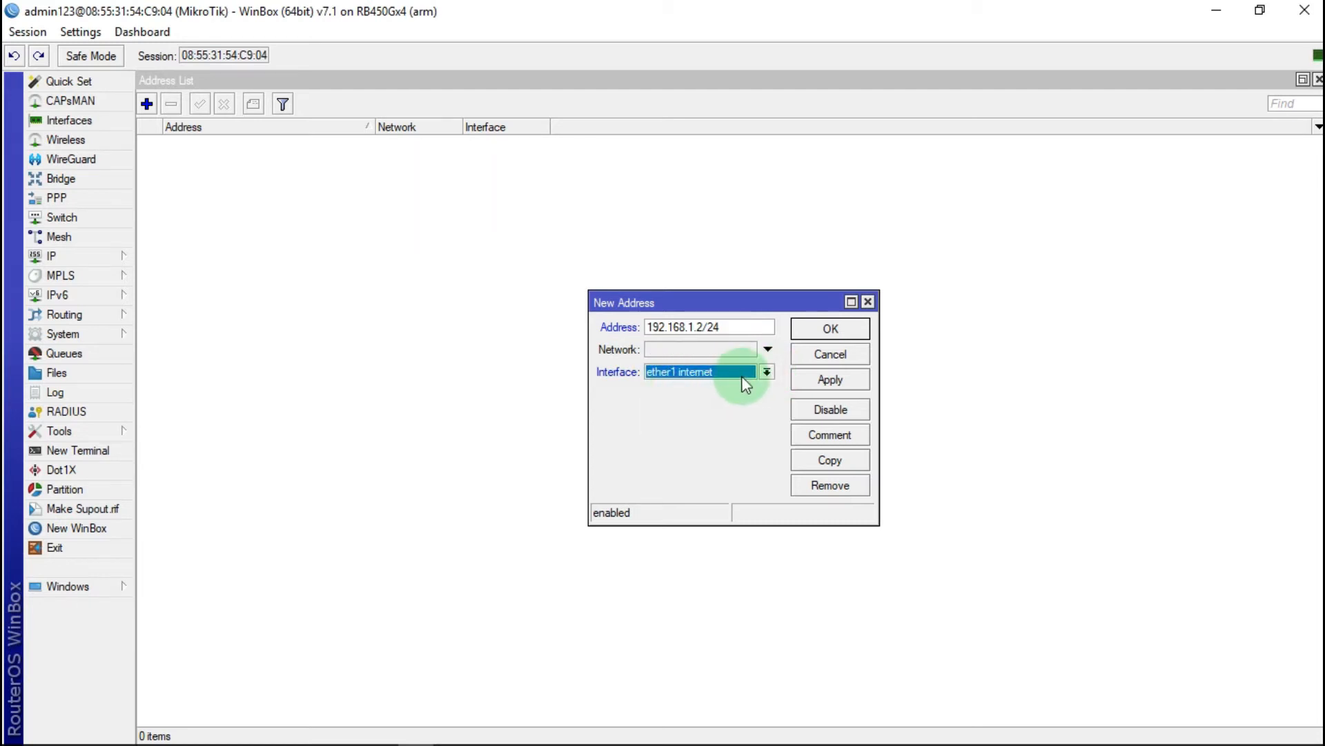
left_click(722, 329)
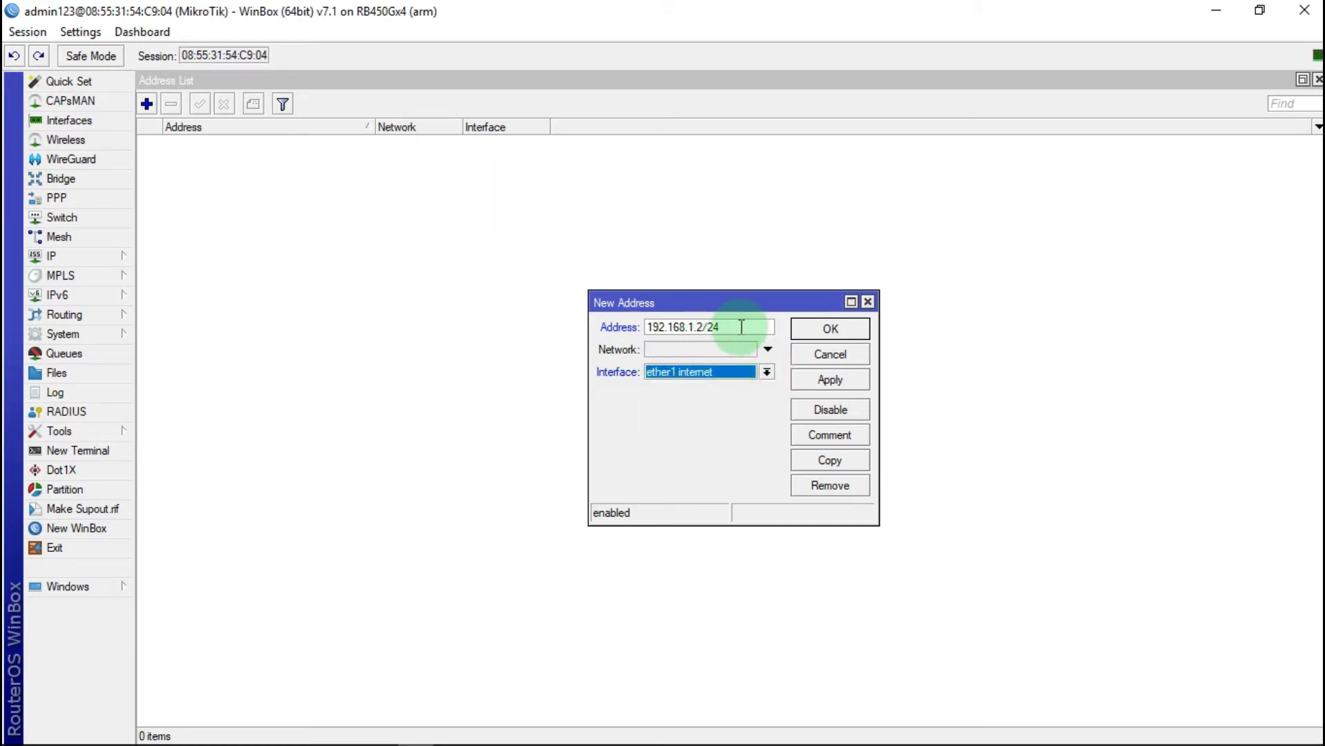
left_click(835, 381)
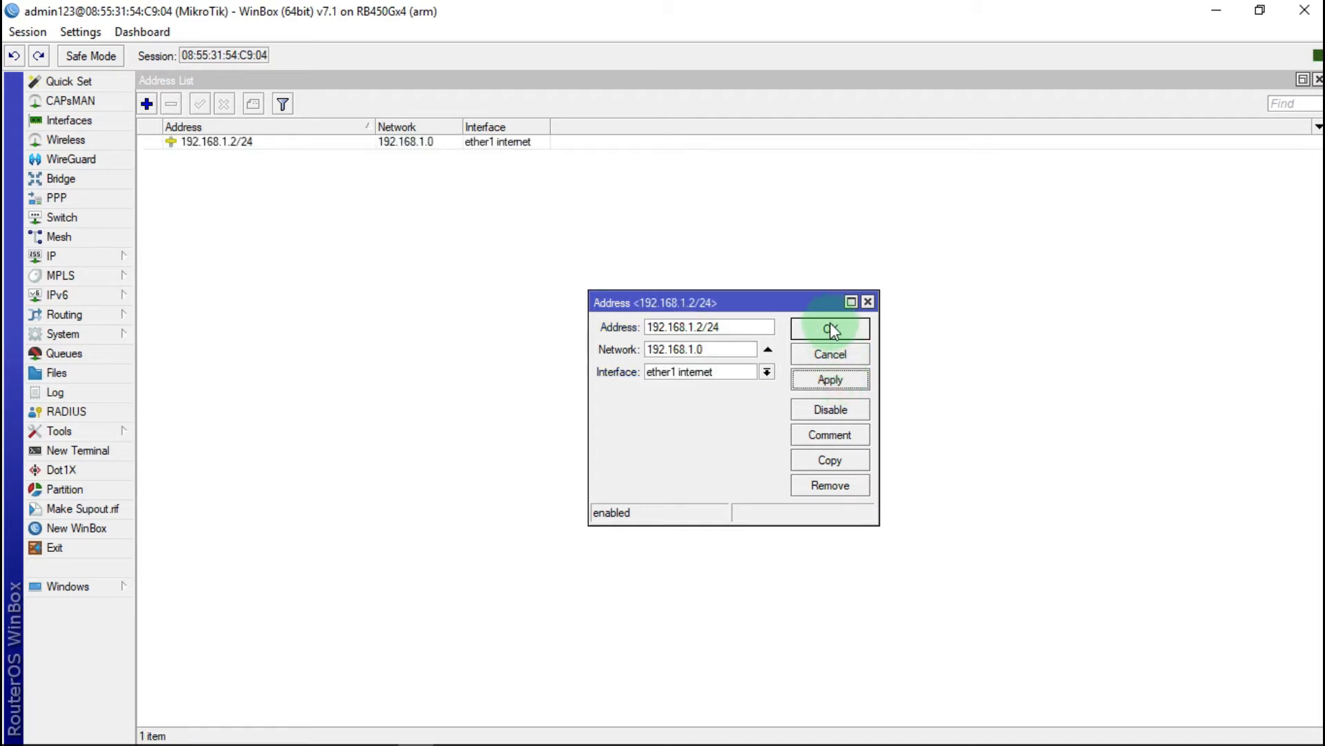
left_click(831, 329)
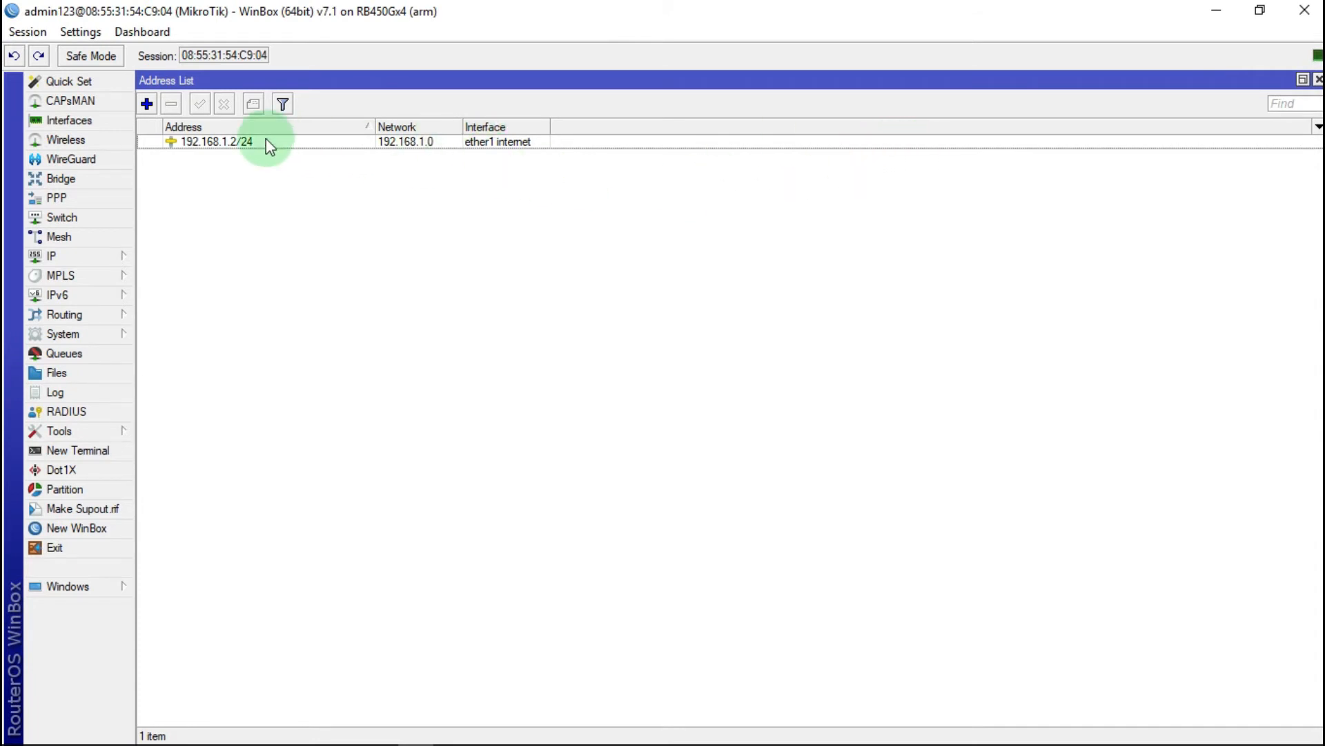
mouse_move(326, 733)
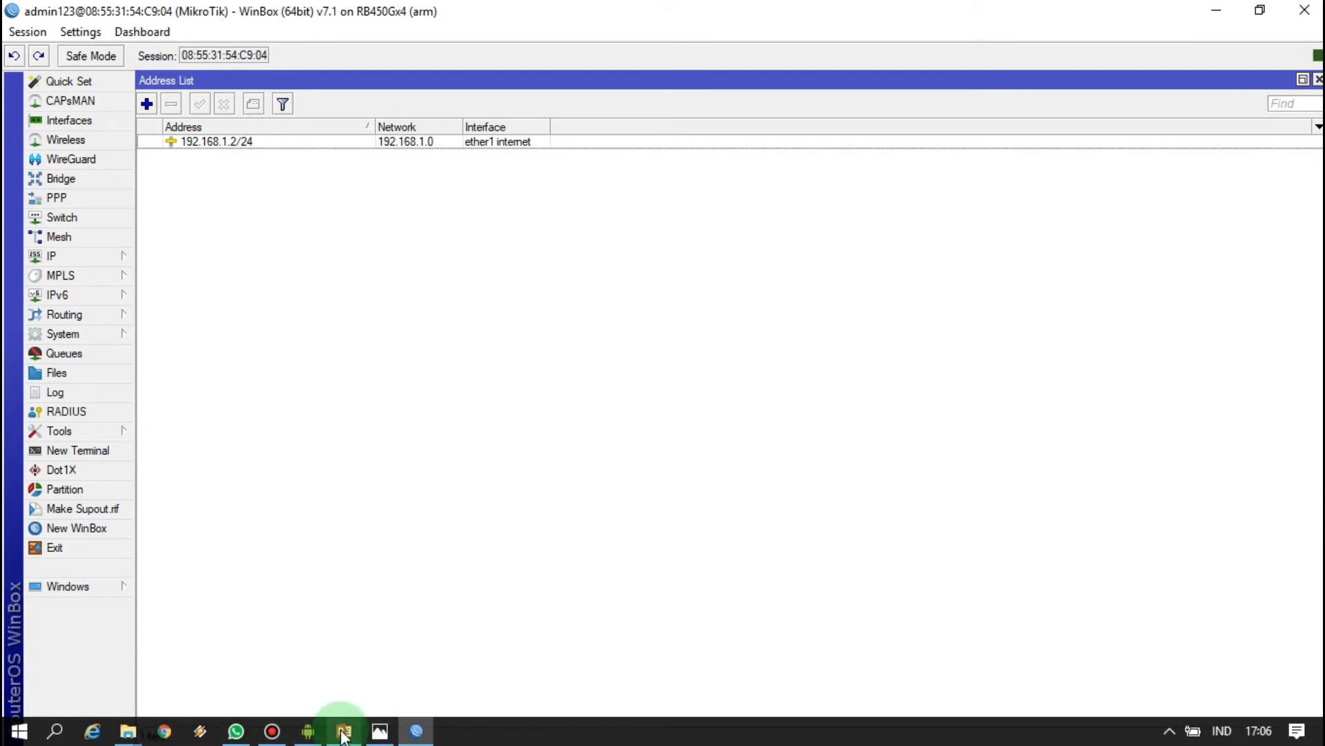
left_click(379, 730)
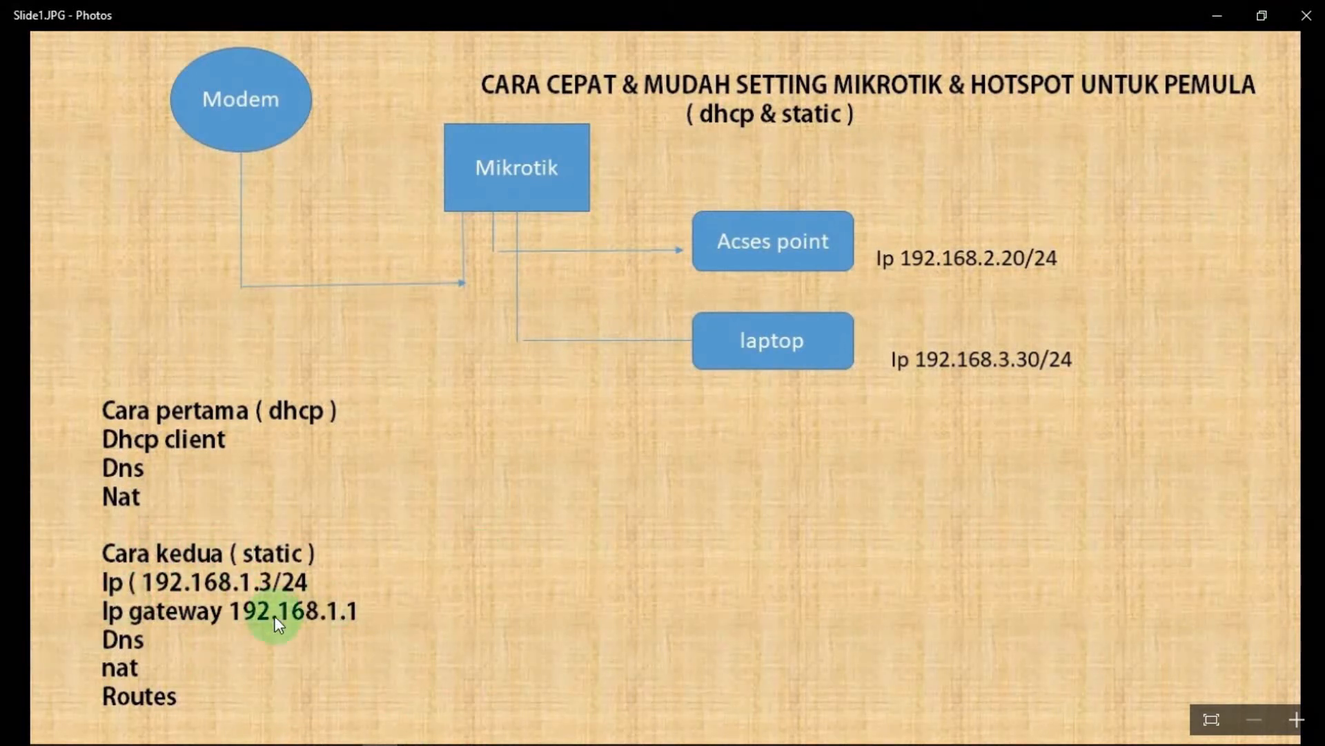
Step: Minimize the slide after checking gateway 192.168.1.1, returning to the Address List
left_click(1216, 19)
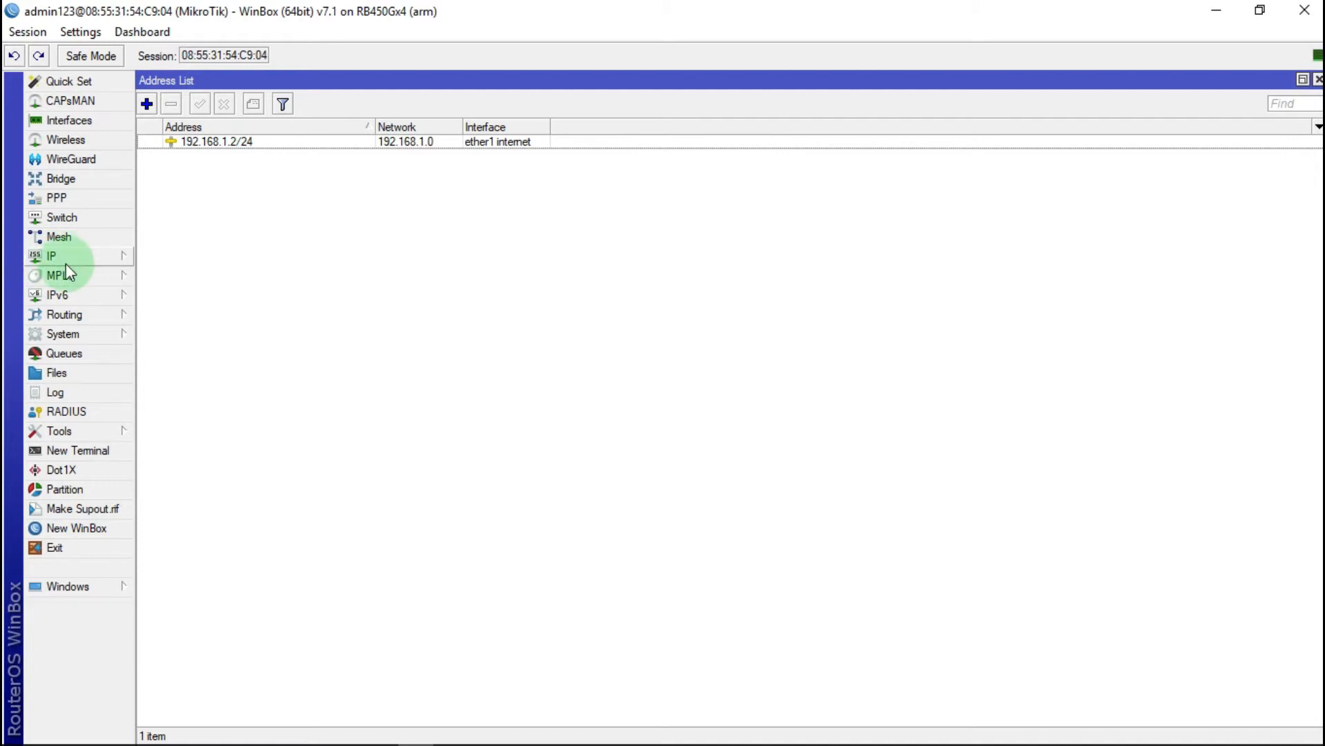
Step: Start a new route in IP > Routes and look up the gateway on the setup slide
left_click(85, 254)
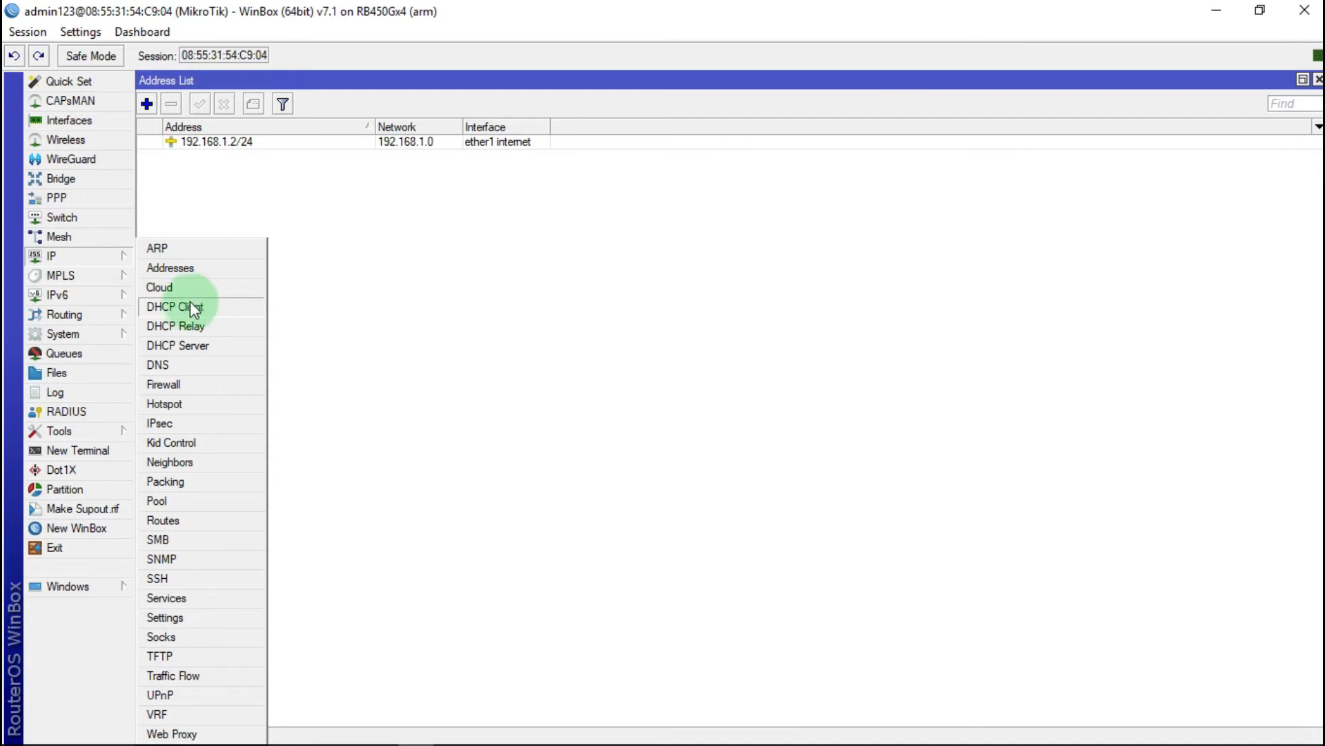
left_click(172, 521)
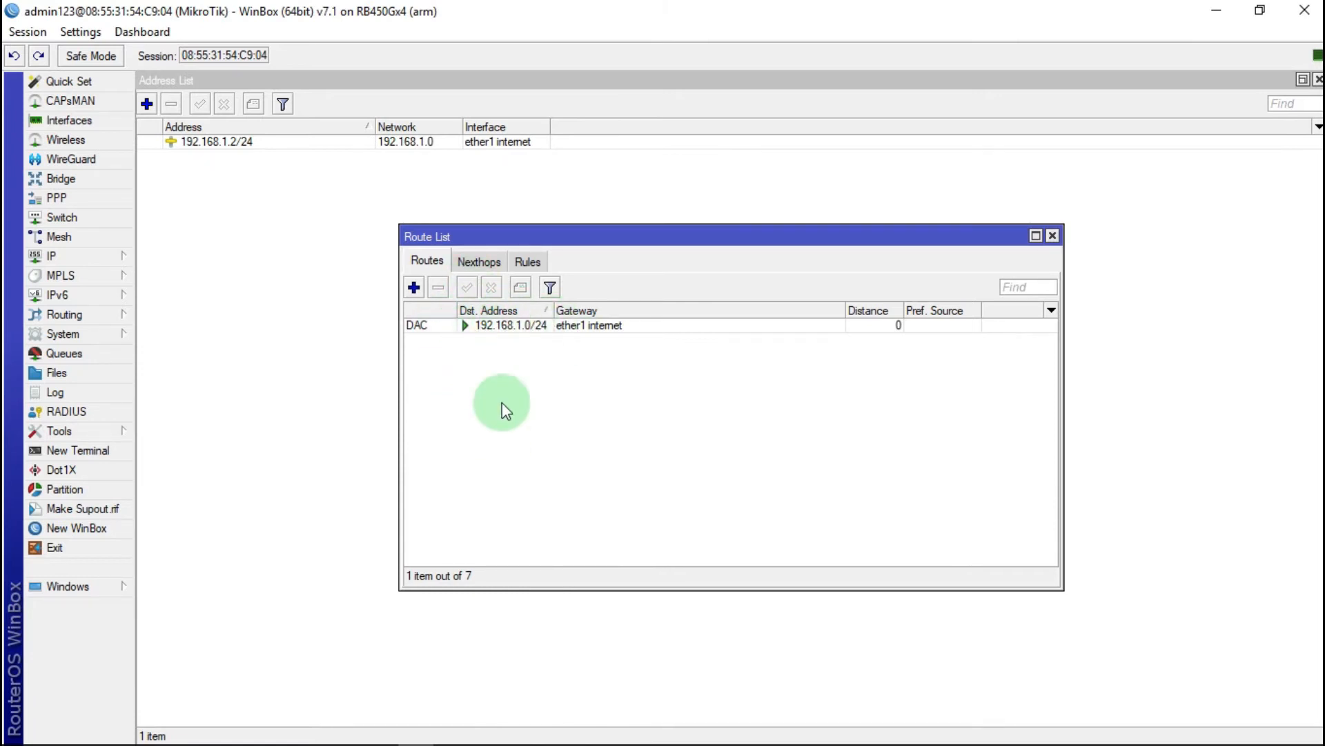
left_click(415, 288)
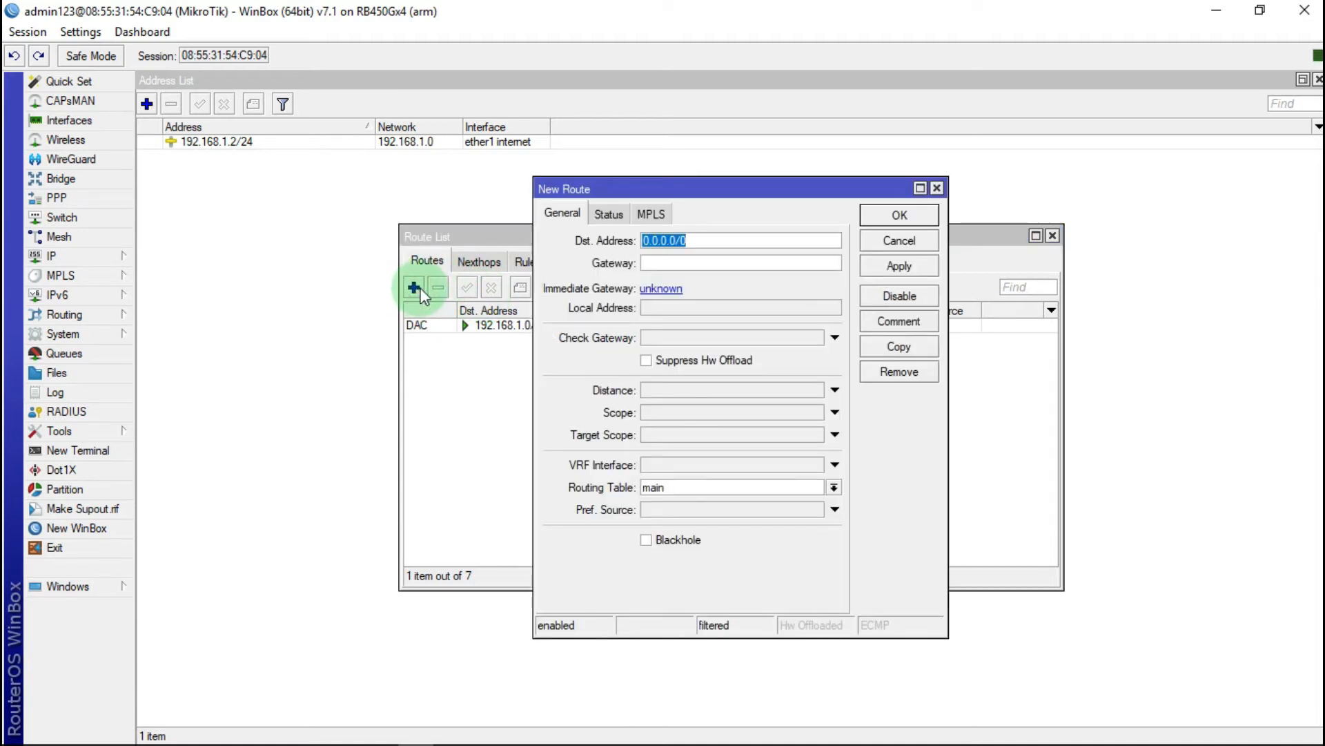
left_click(654, 263)
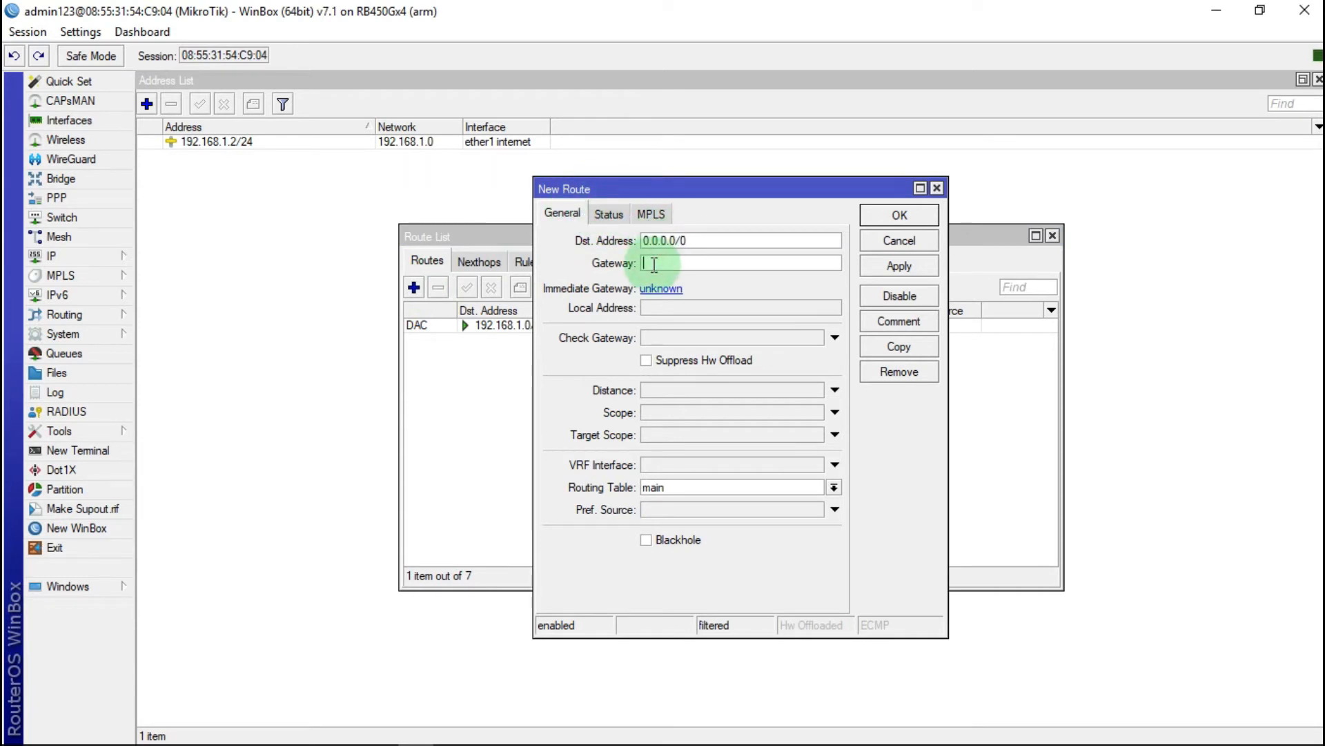
mouse_move(429, 738)
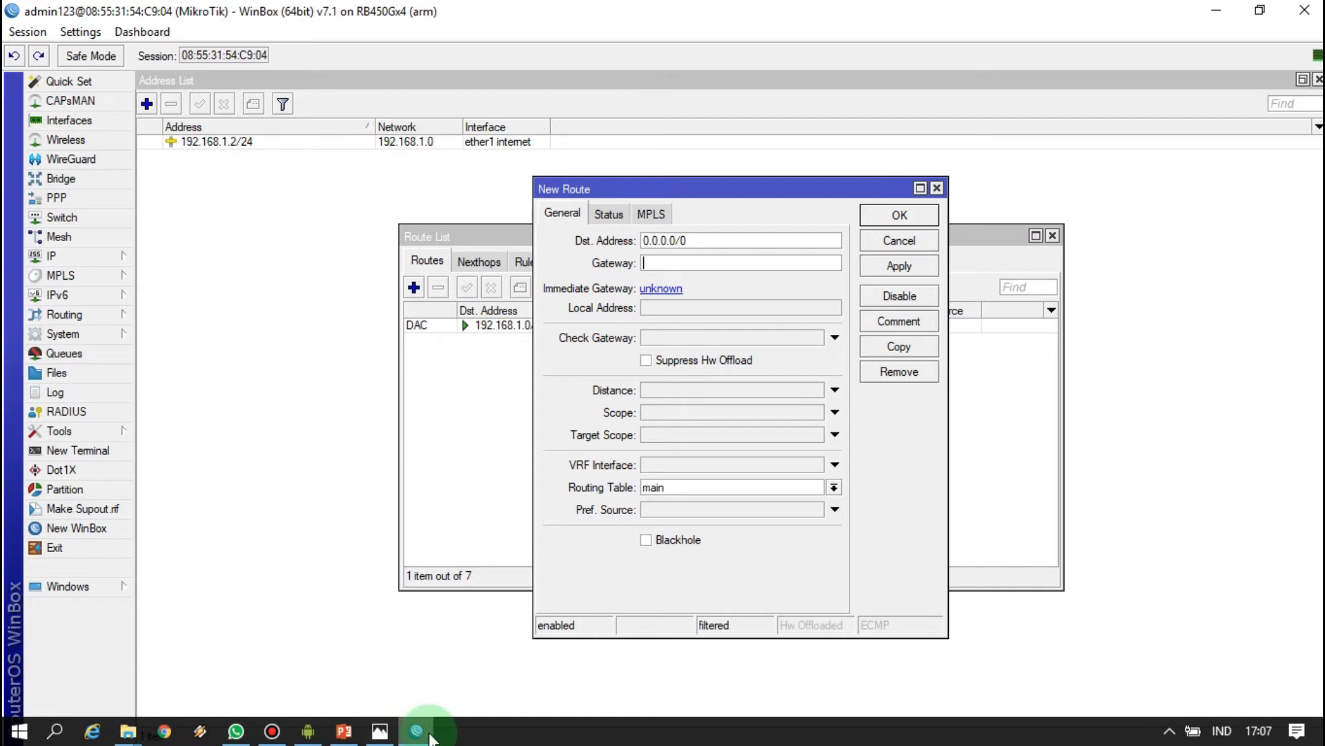
left_click(380, 730)
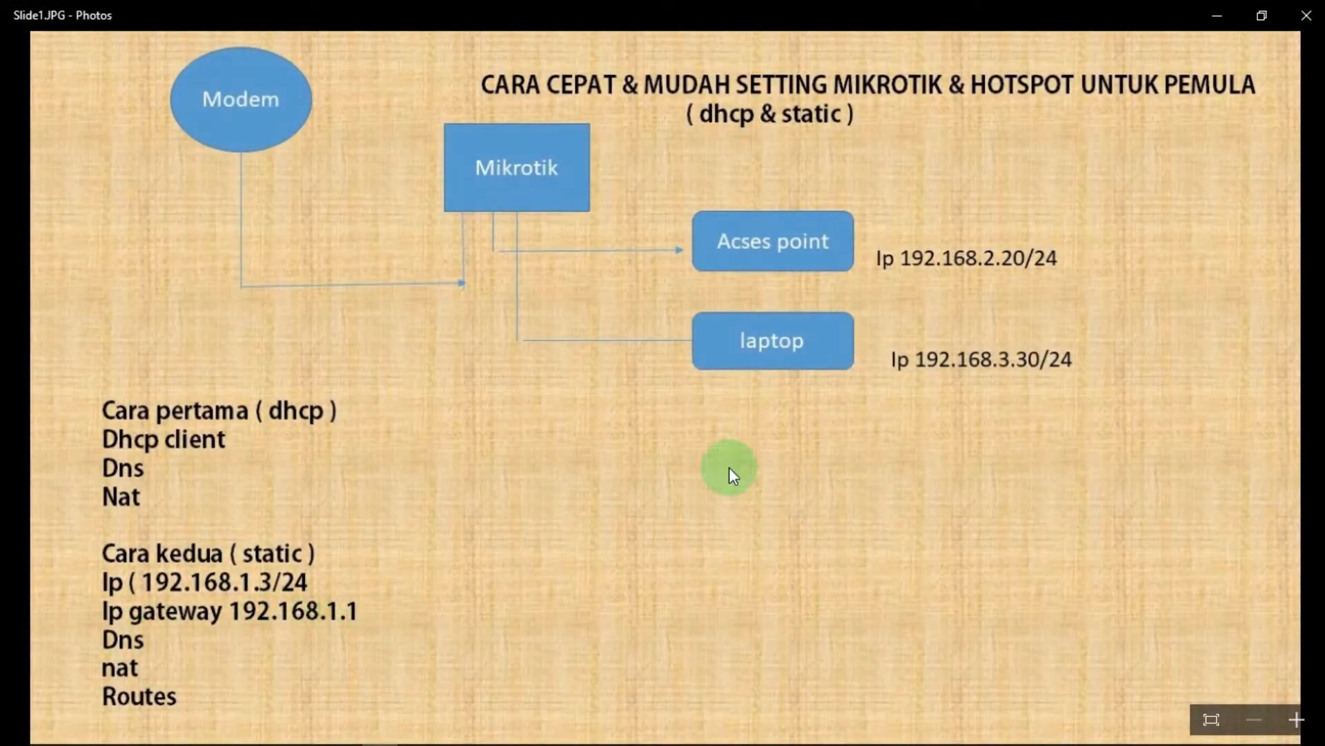
left_click(1217, 15)
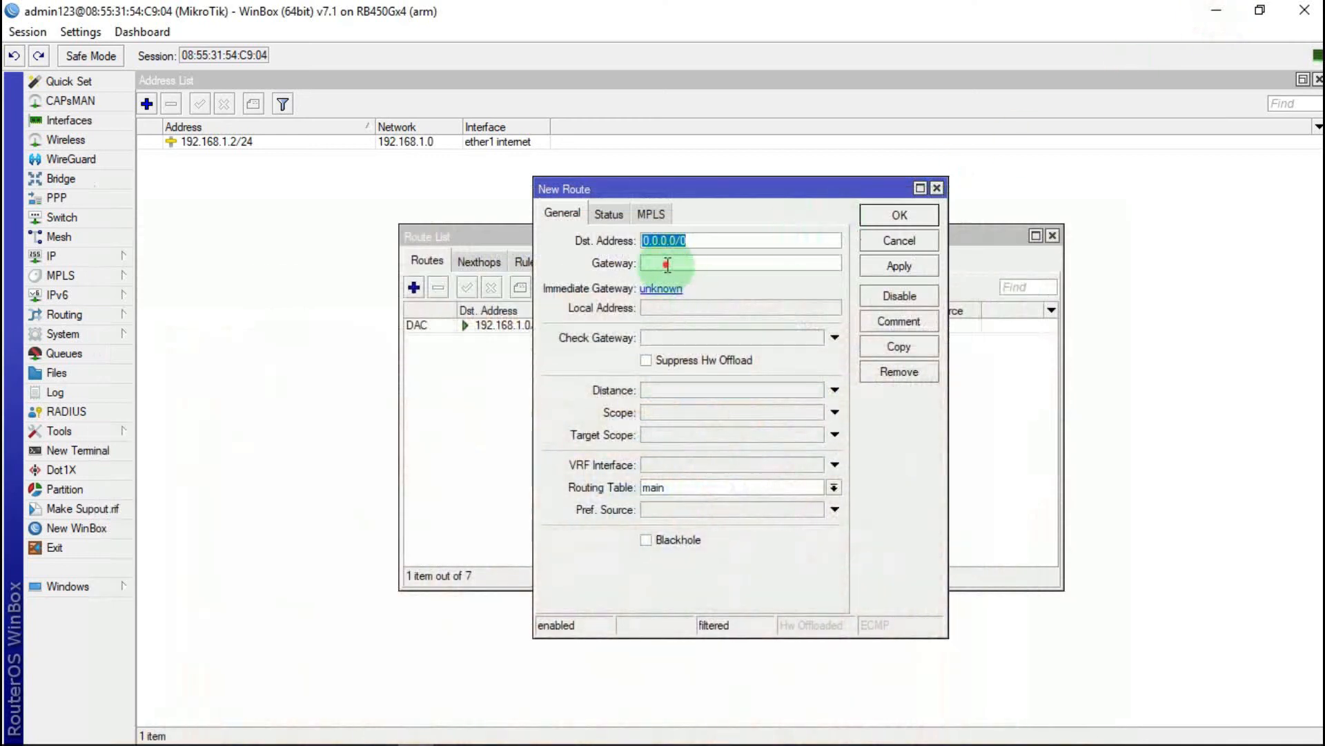
Step: Set gateway 192.168.1.1 for destination 0.0.0.0/0 and save the default route
left_click(667, 264)
type("11111111192")
key("BackSpace")
key("BackSpace")
key("BackSpace")
key("BackSpace")
key("BackSpace")
key("BackSpace")
key("BackSpace")
key("BackSpace")
type("192")
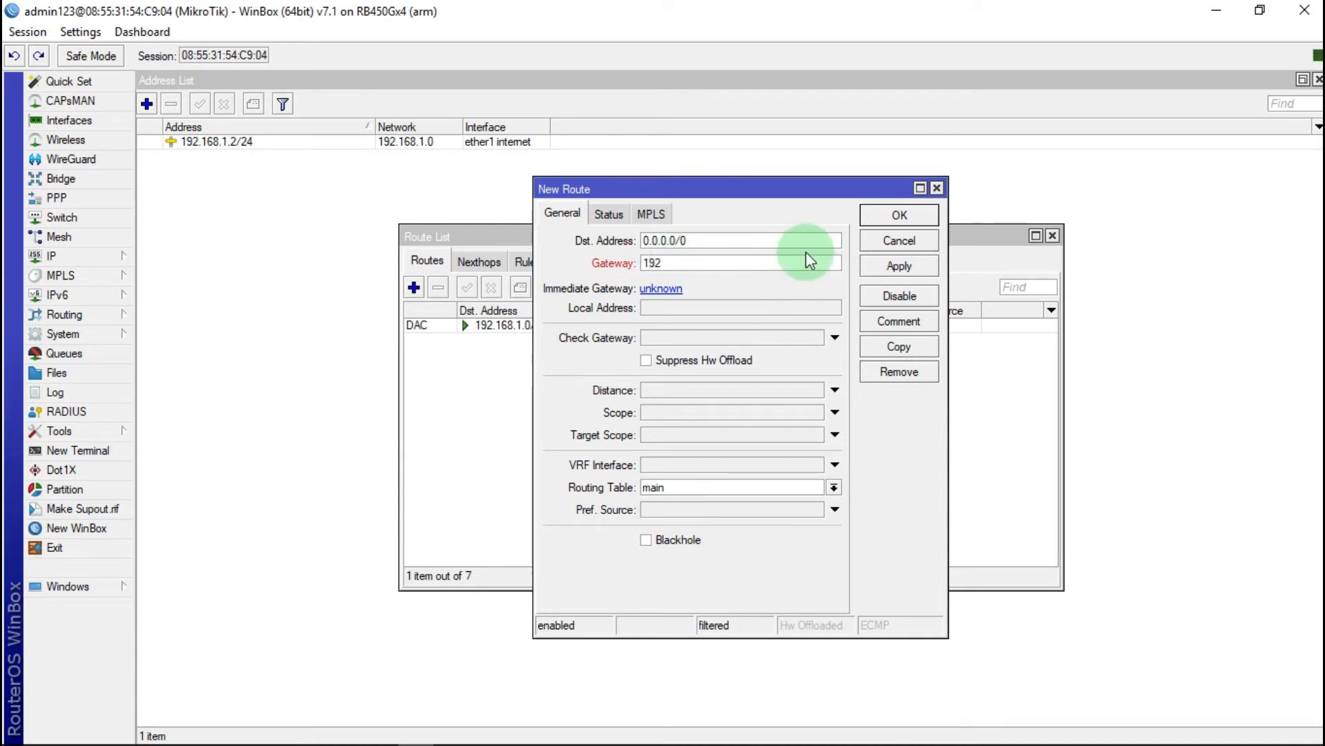
type(".168.1.1")
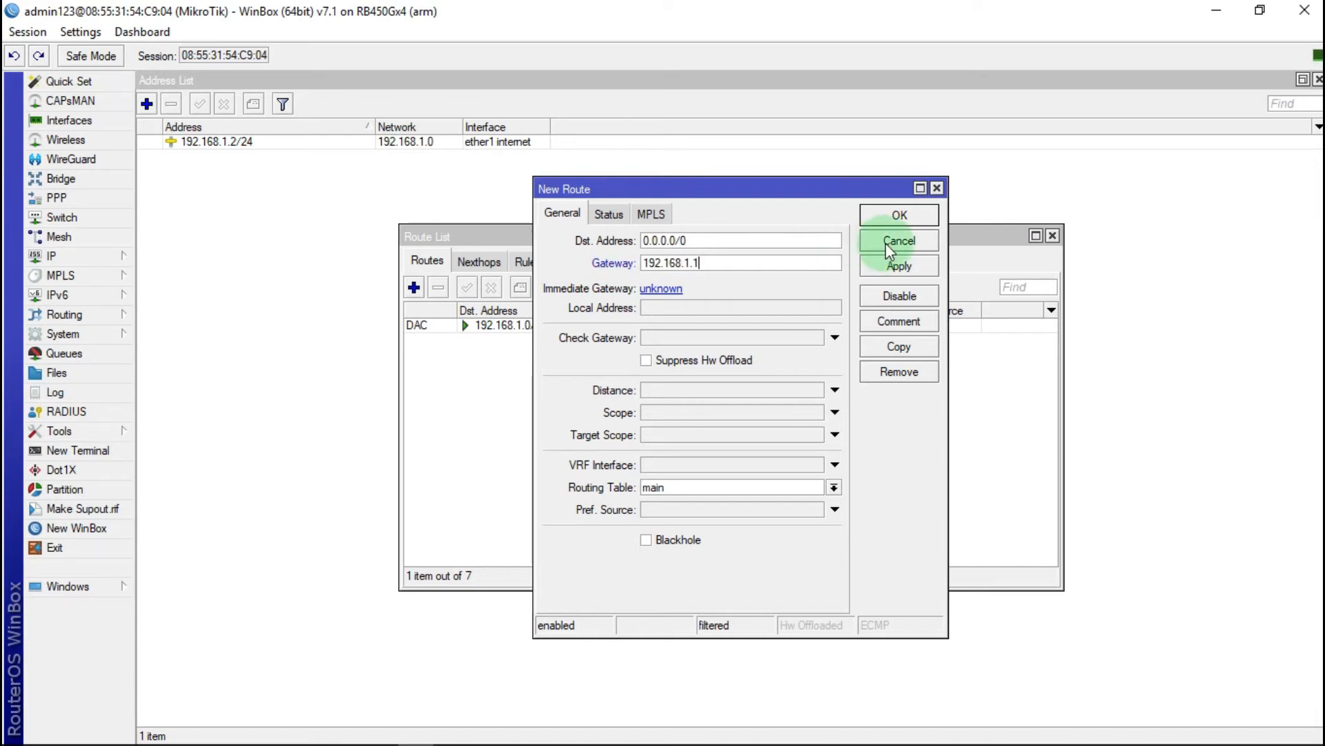
left_click(913, 263)
left_click(923, 215)
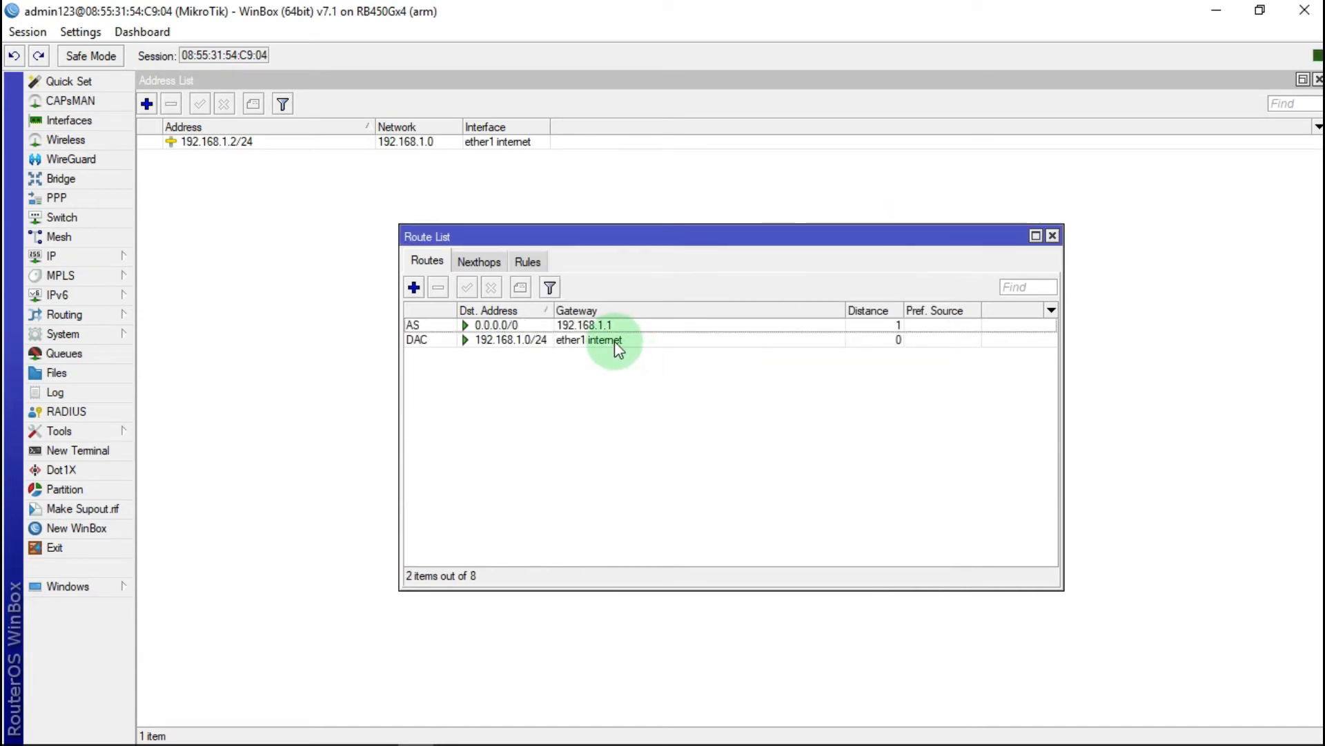
Step: Close the Route and Address lists, then ping 8.8.8.8 from a new terminal, getting ~24 ms replies
left_click(1051, 235)
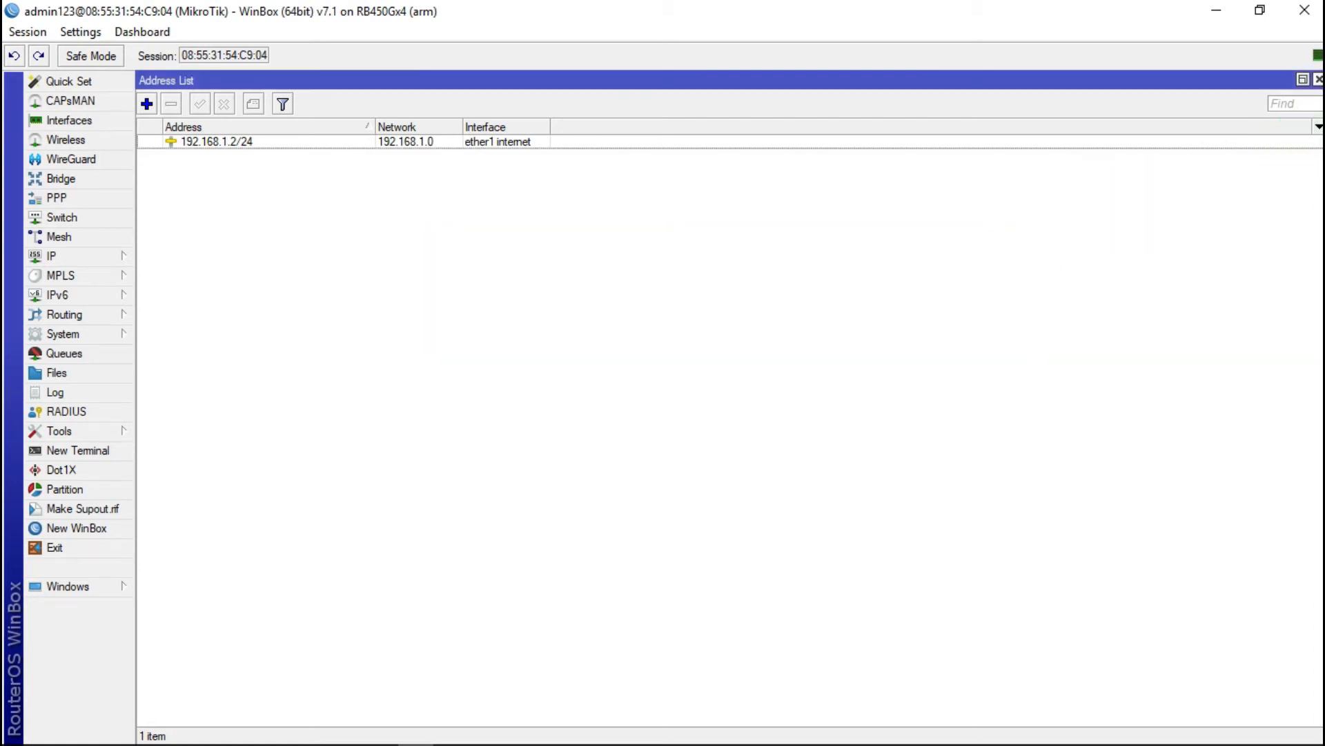
left_click(1319, 78)
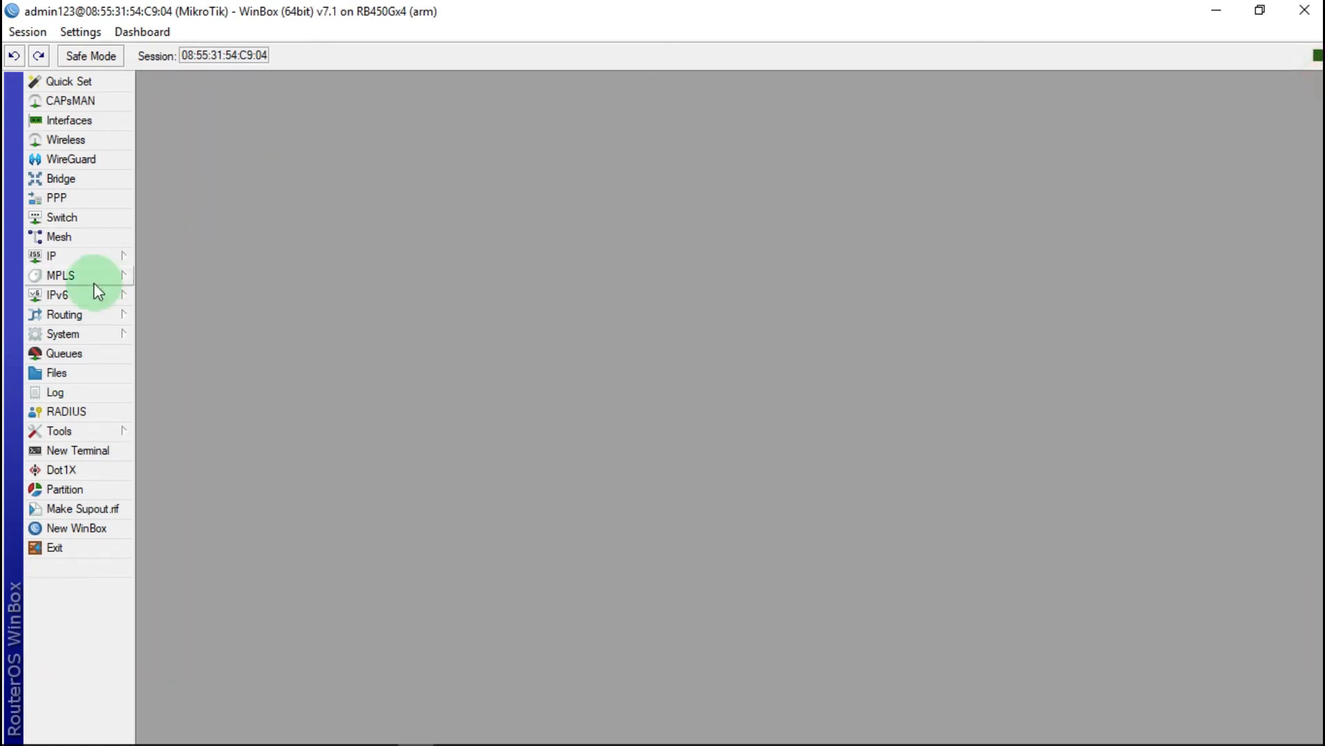
left_click(98, 449)
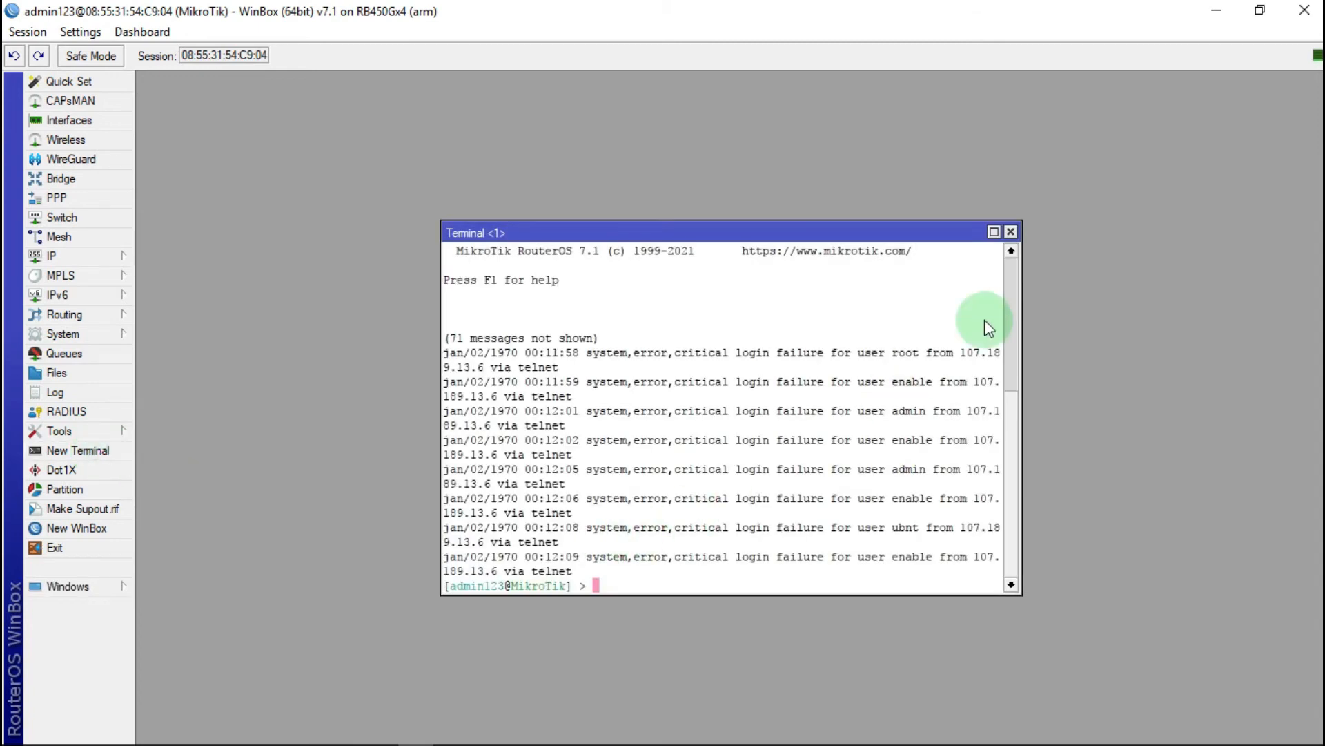
left_click(1010, 231)
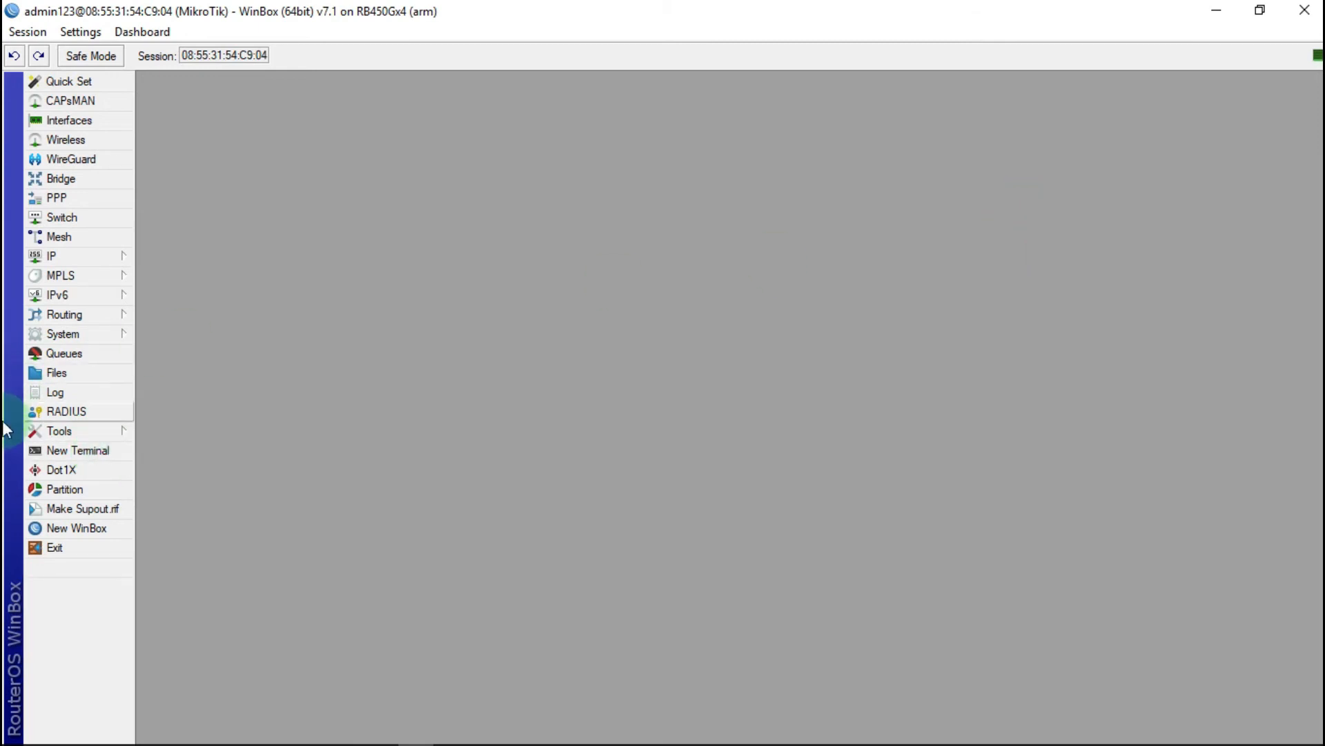
left_click(66, 450)
type("p")
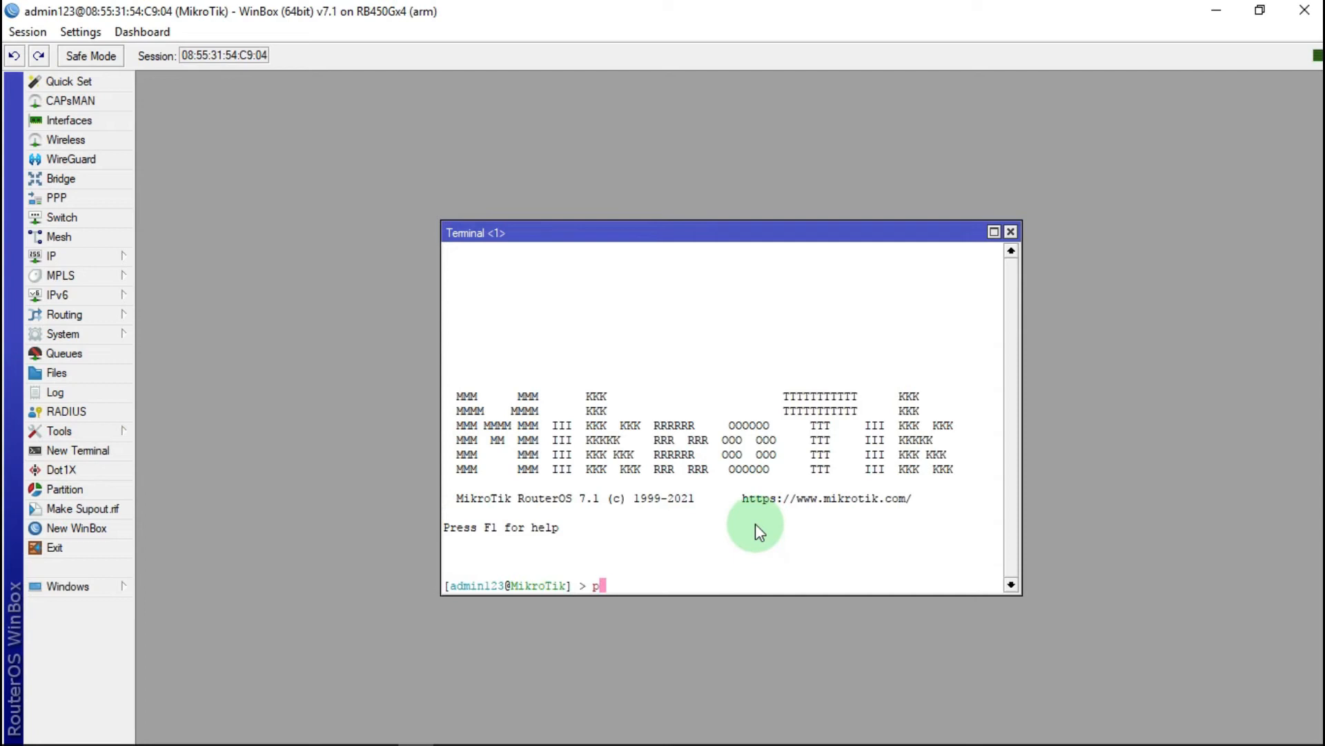
type("ing ")
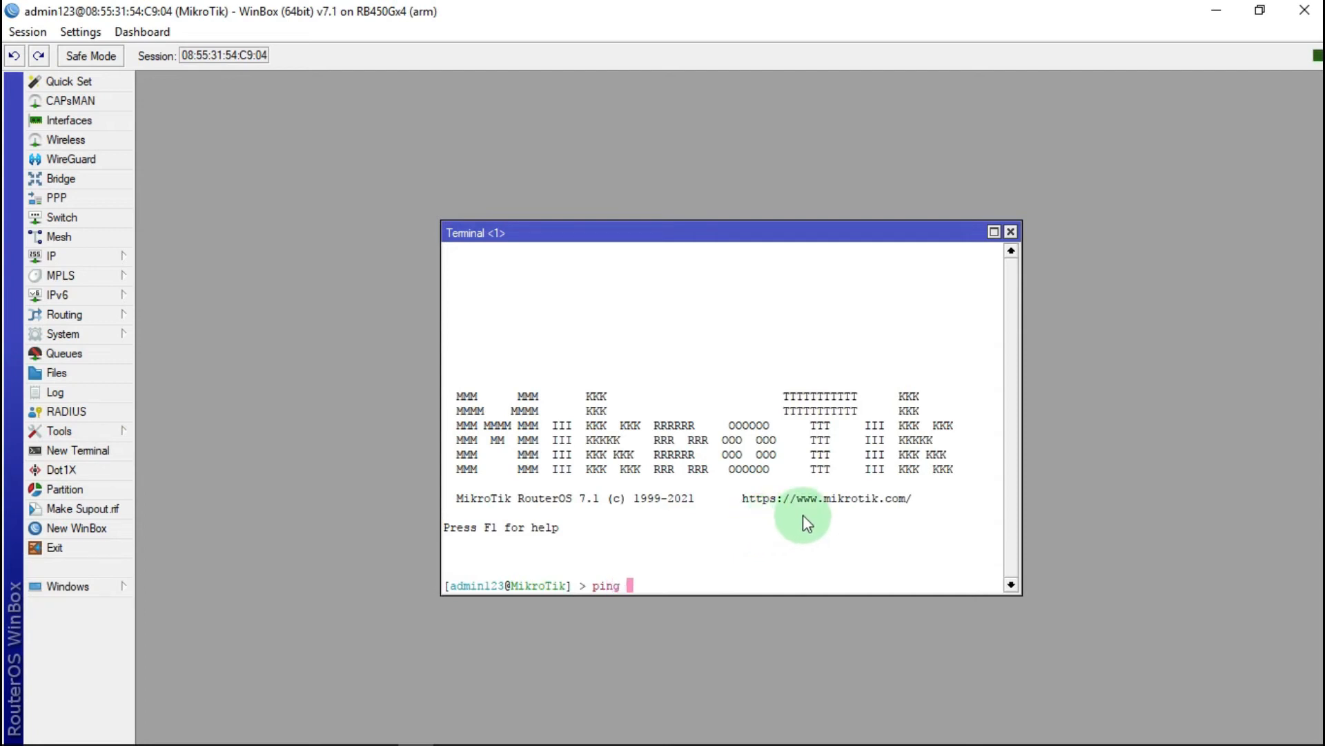
type("8.8.8.8.8")
key("BackSpace")
key("BackSpace")
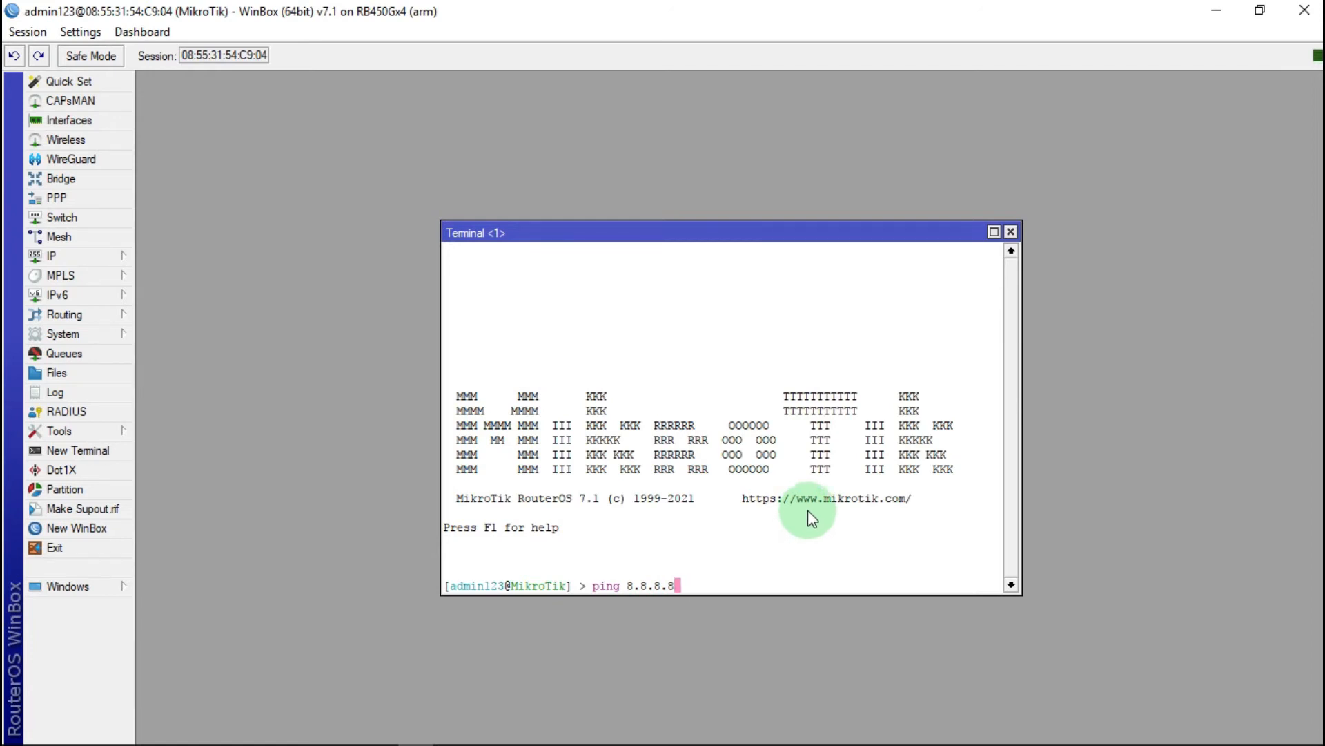
key("Return")
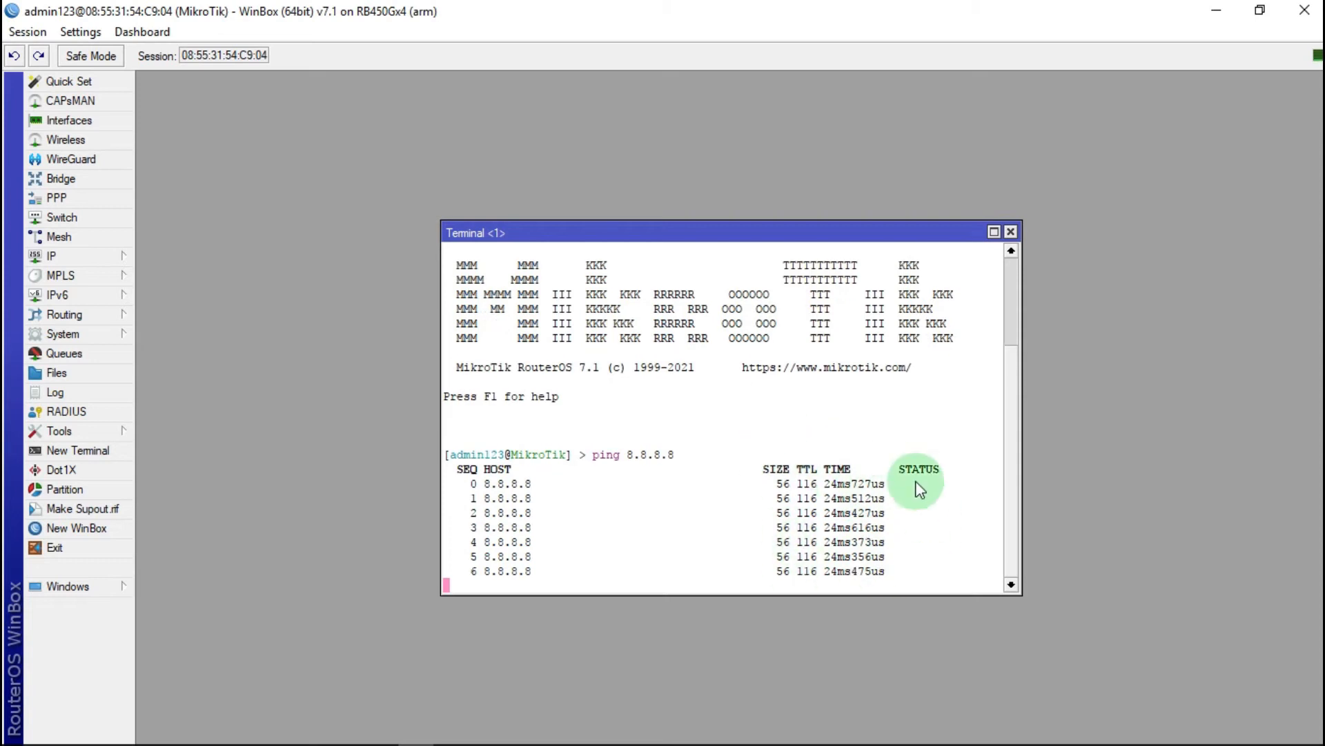
left_click(1010, 232)
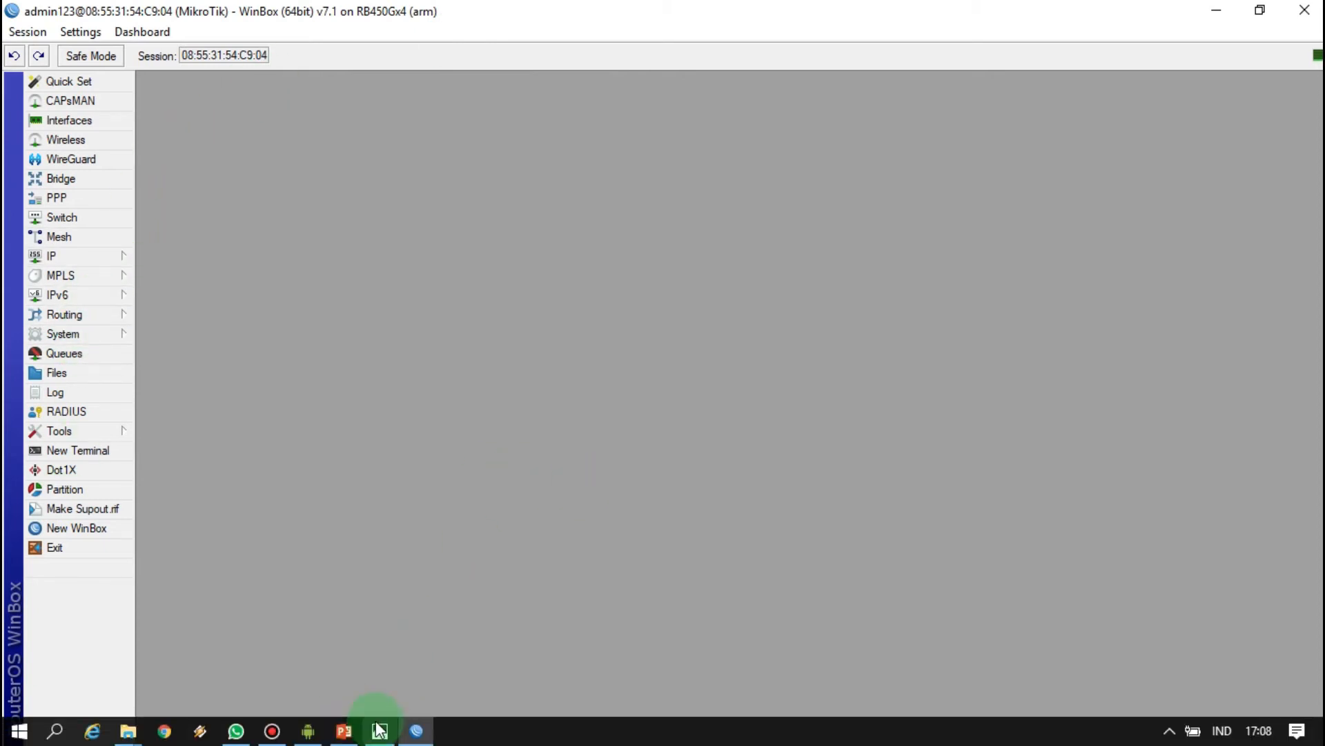
Step: Bring Photos forward showing the Slide1.JPG network diagram
left_click(379, 733)
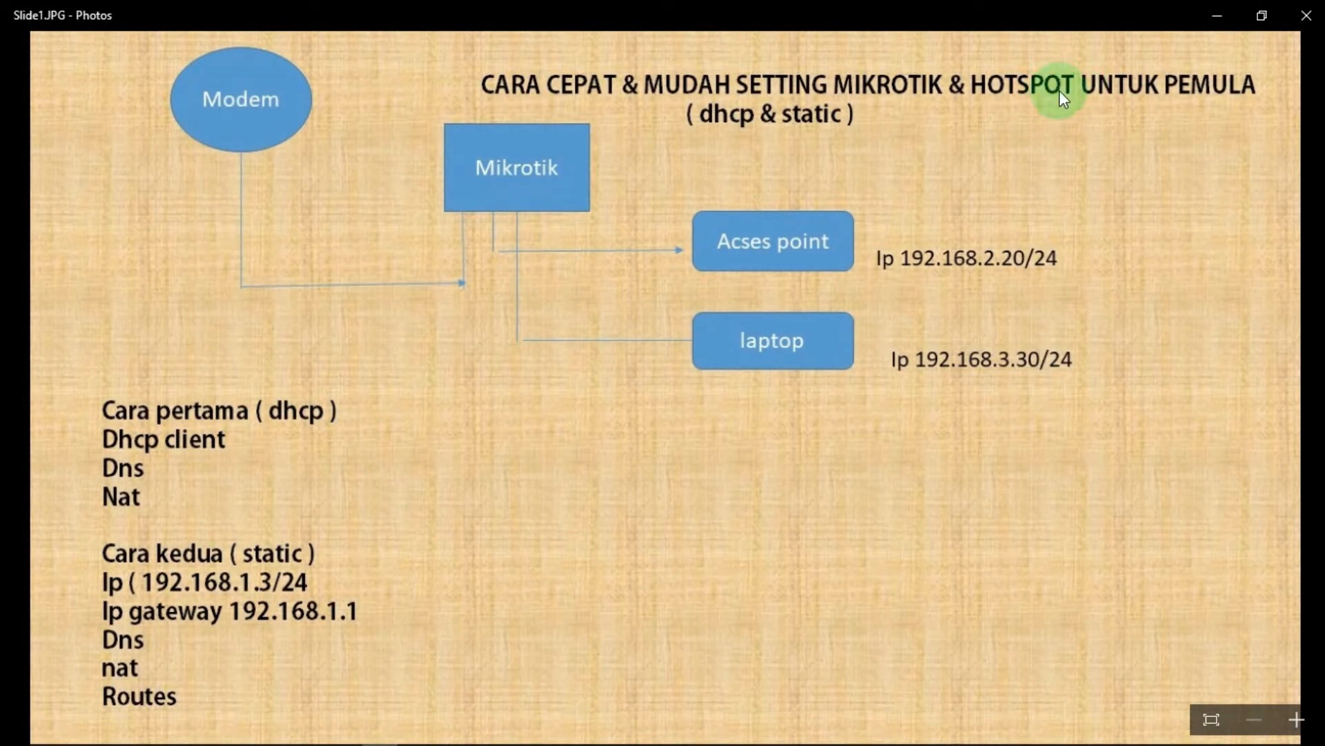
Step: Add address 192.168.2.20/24 on interface ether2 acses ponit in the IP Address List
left_click(1218, 21)
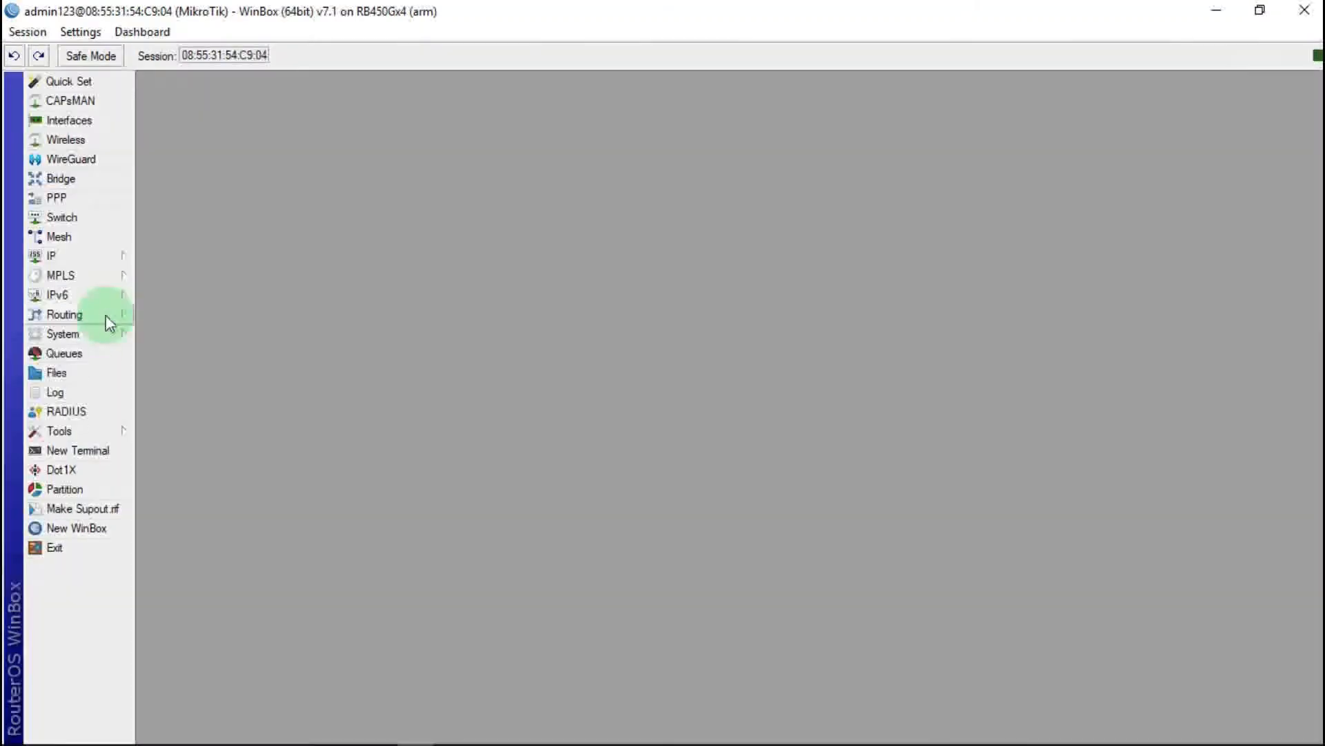
left_click(94, 254)
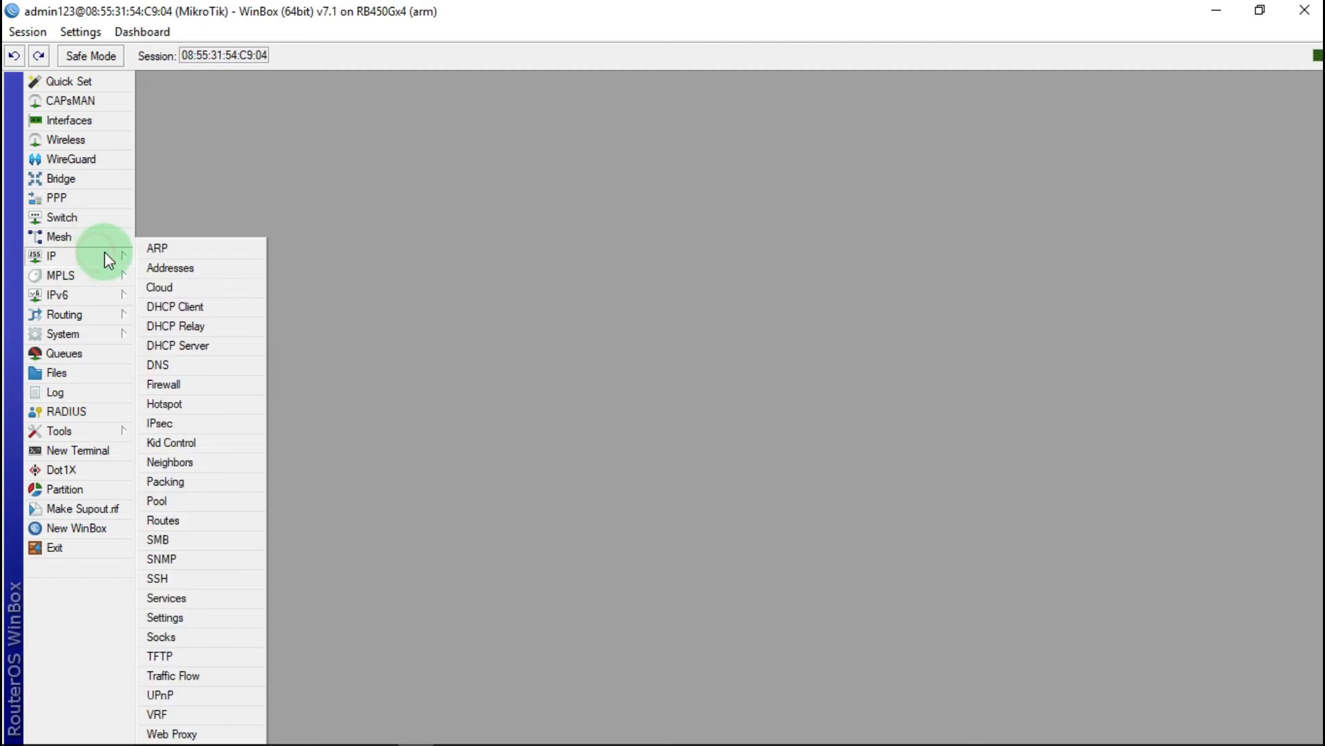
left_click(189, 267)
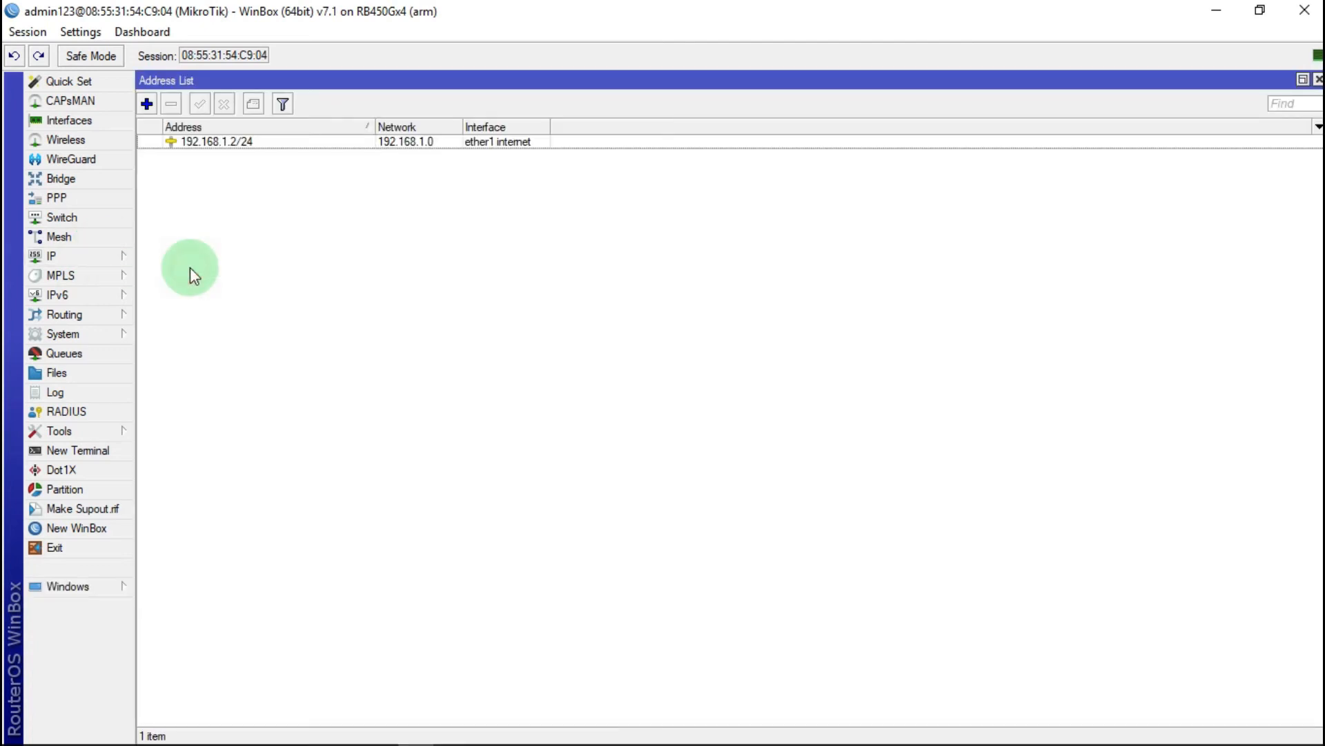
left_click(139, 98)
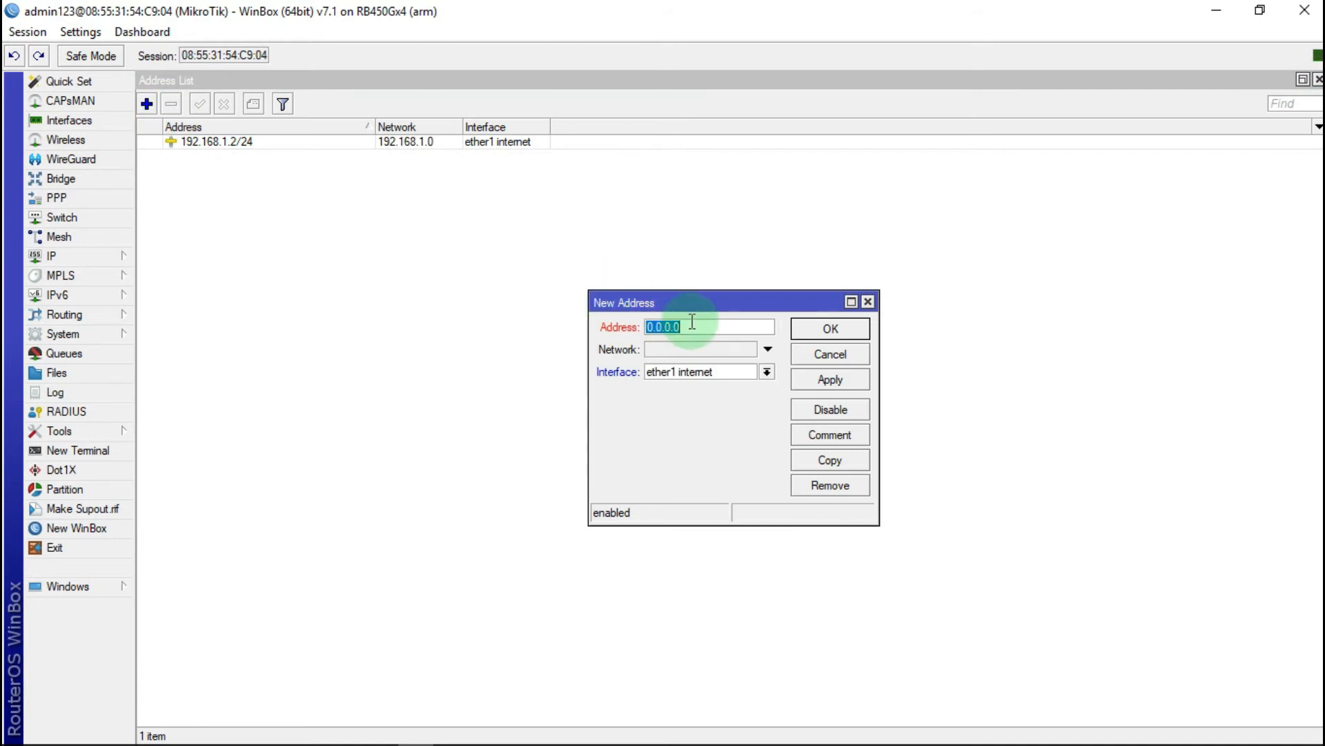
type("192")
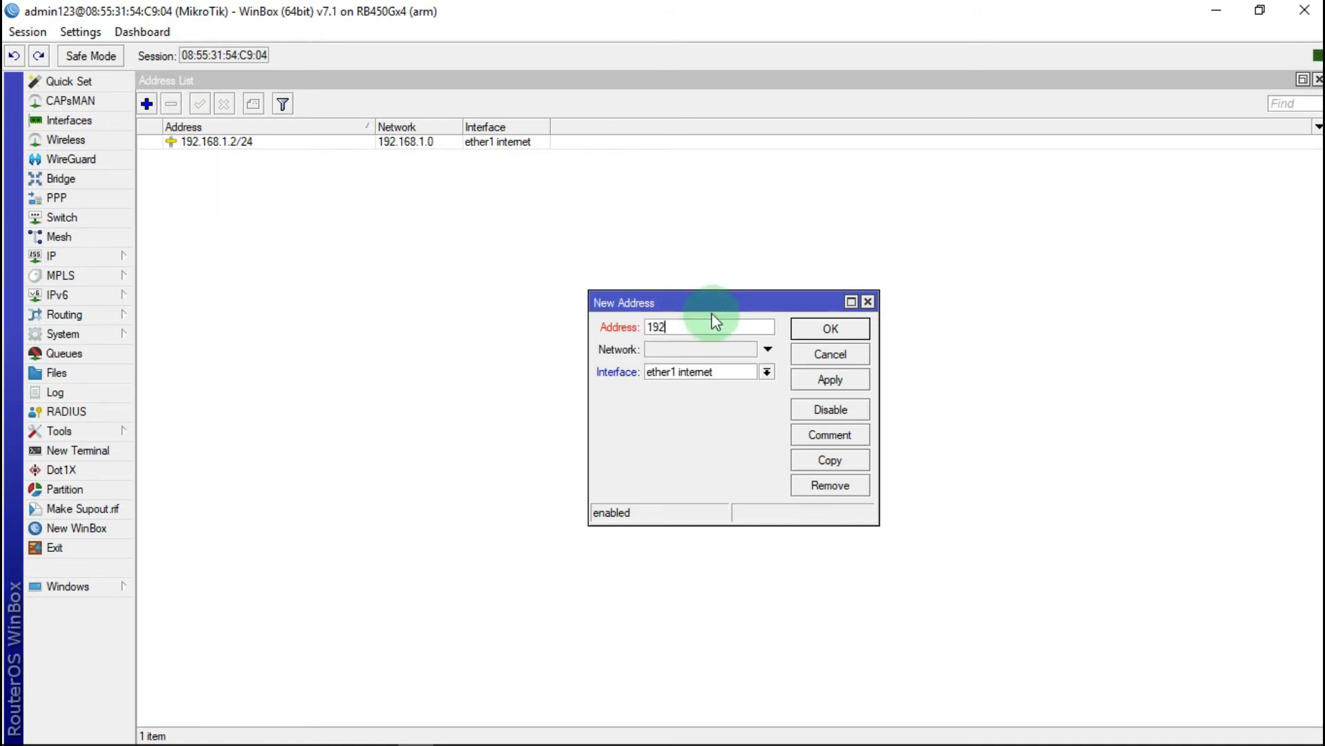
type(".168.2.20/24")
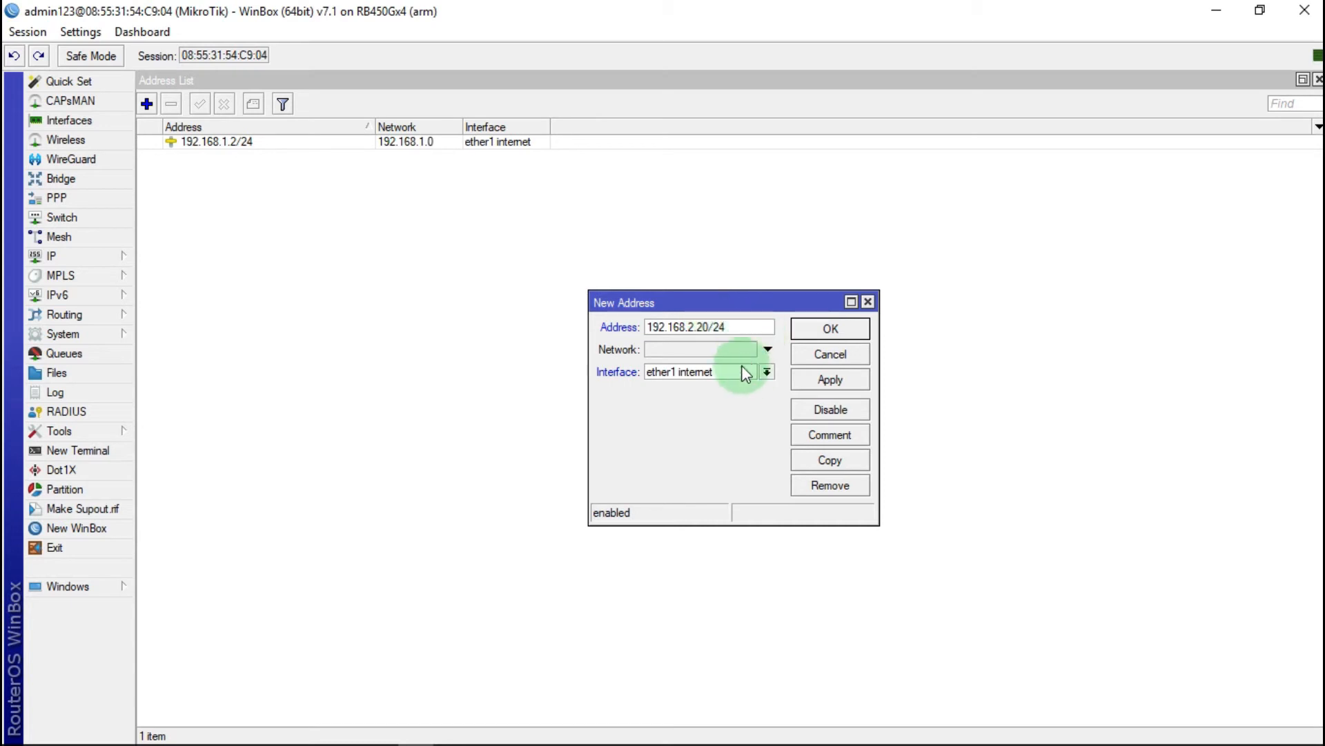
left_click(767, 372)
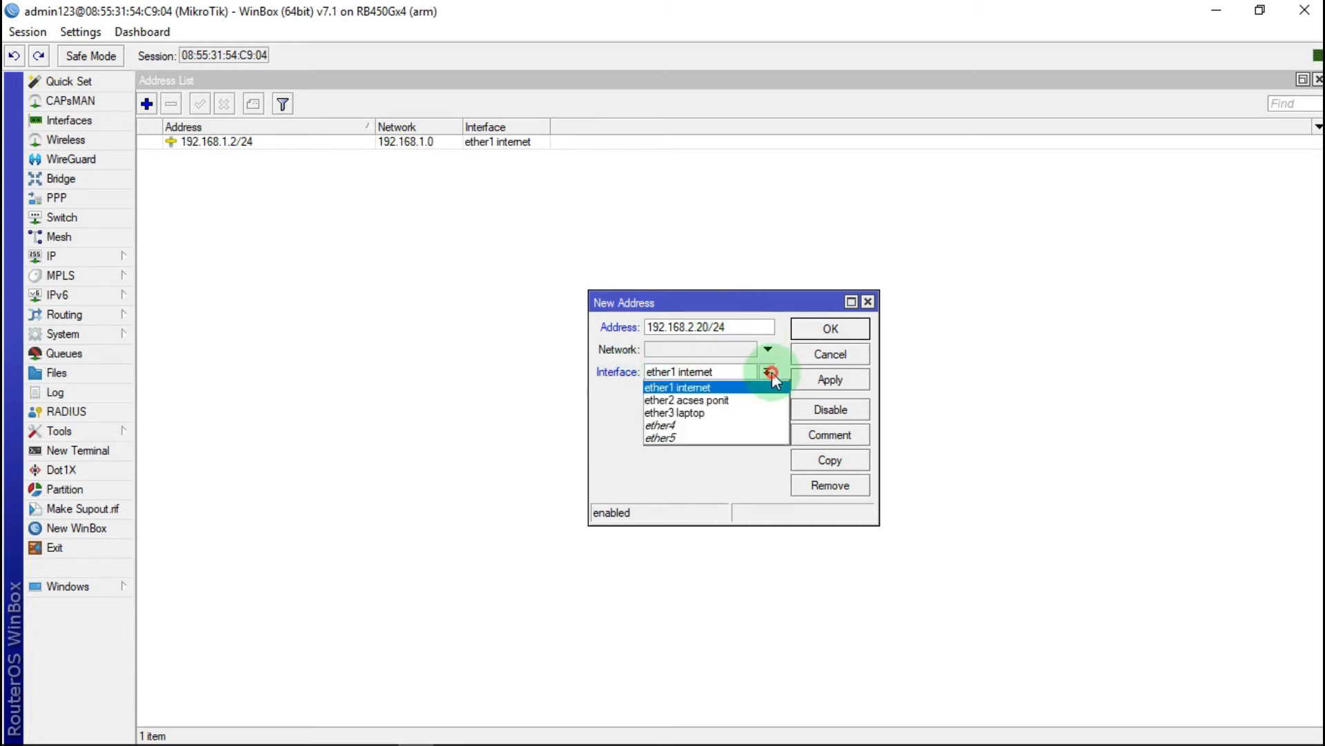
left_click(707, 397)
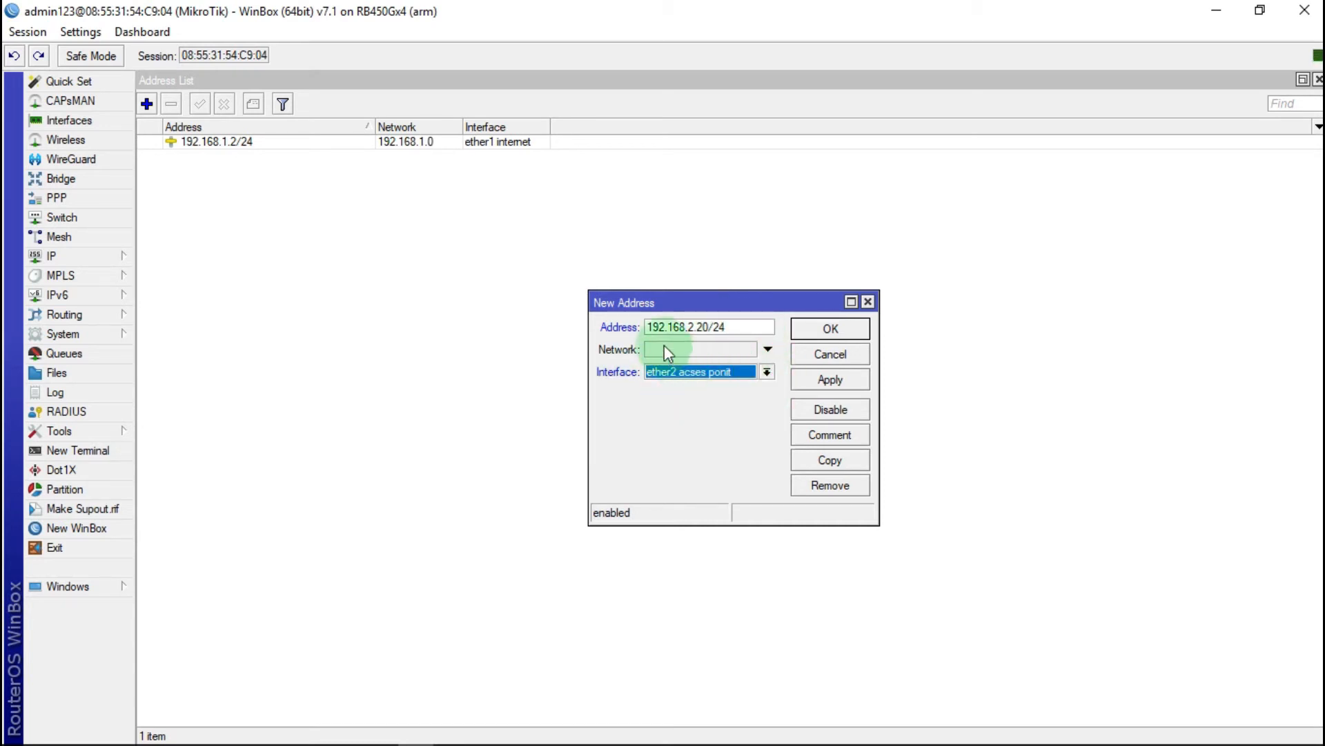
left_click(831, 378)
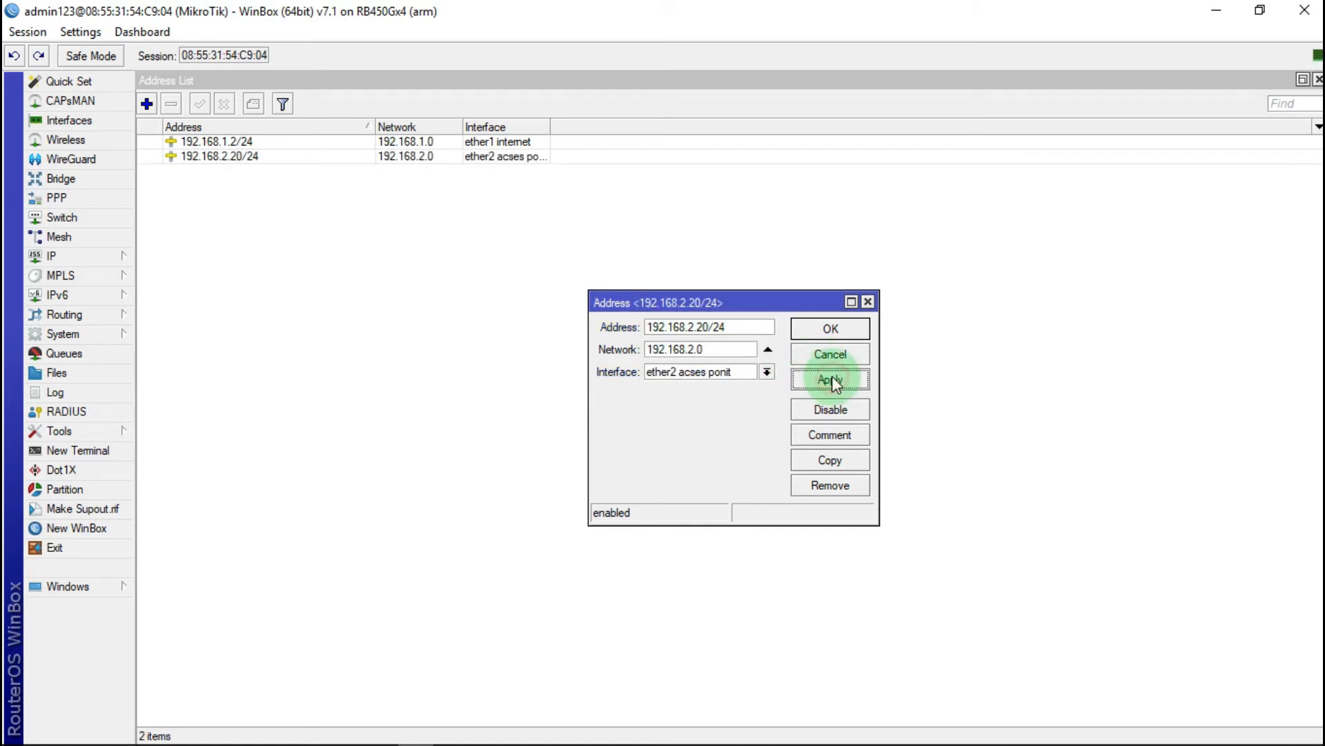
left_click(832, 328)
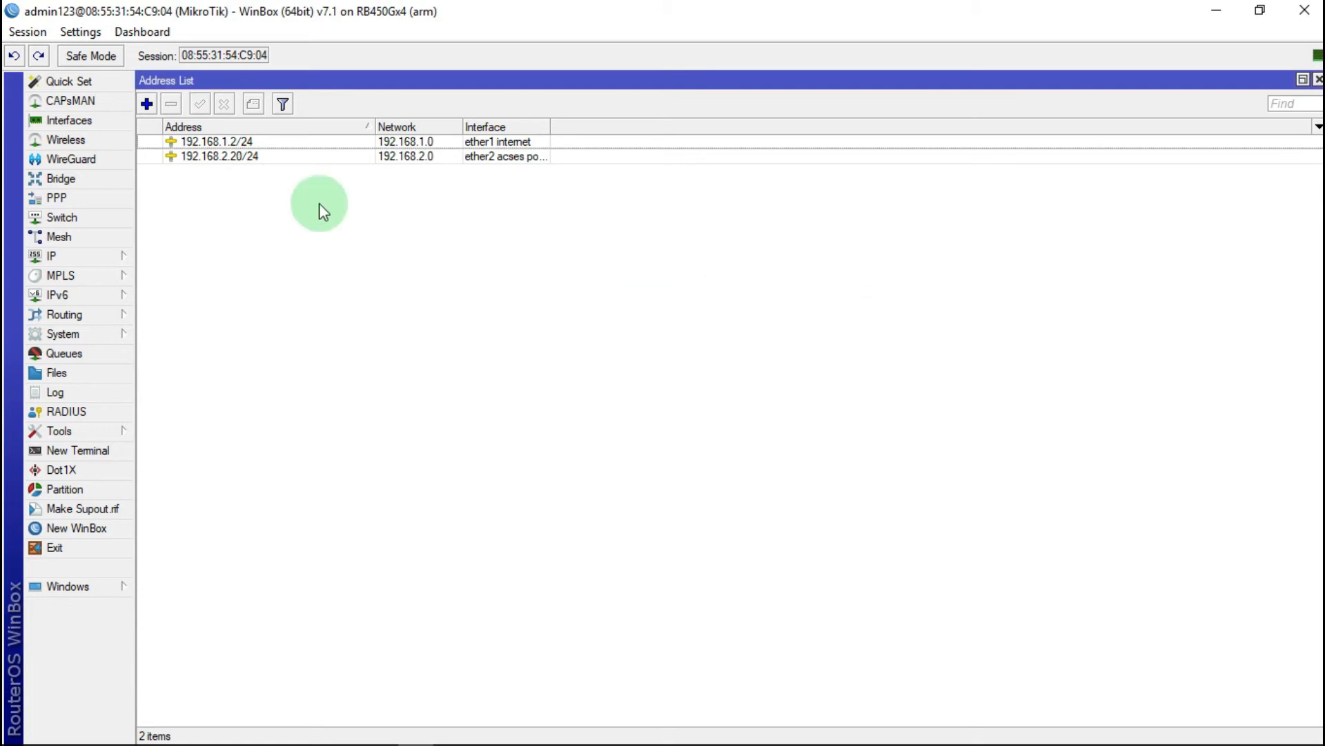
left_click(147, 105)
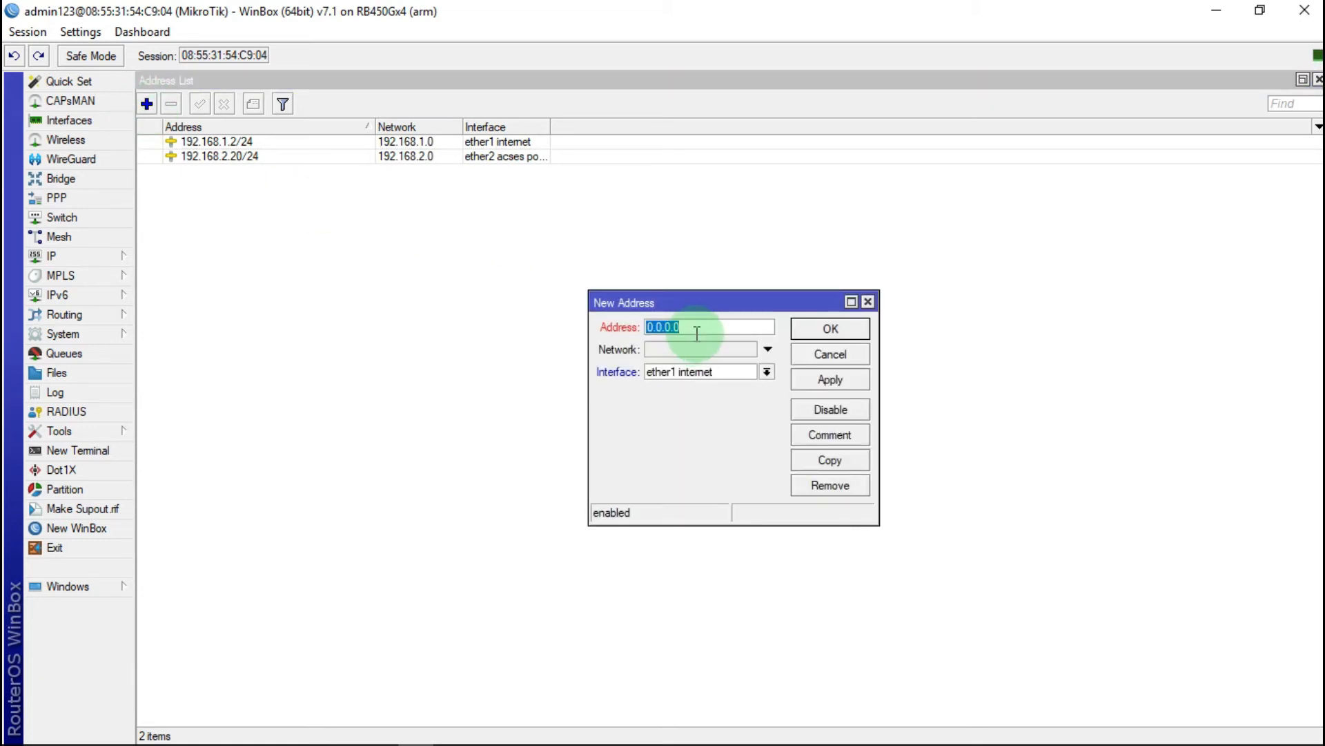
type("19")
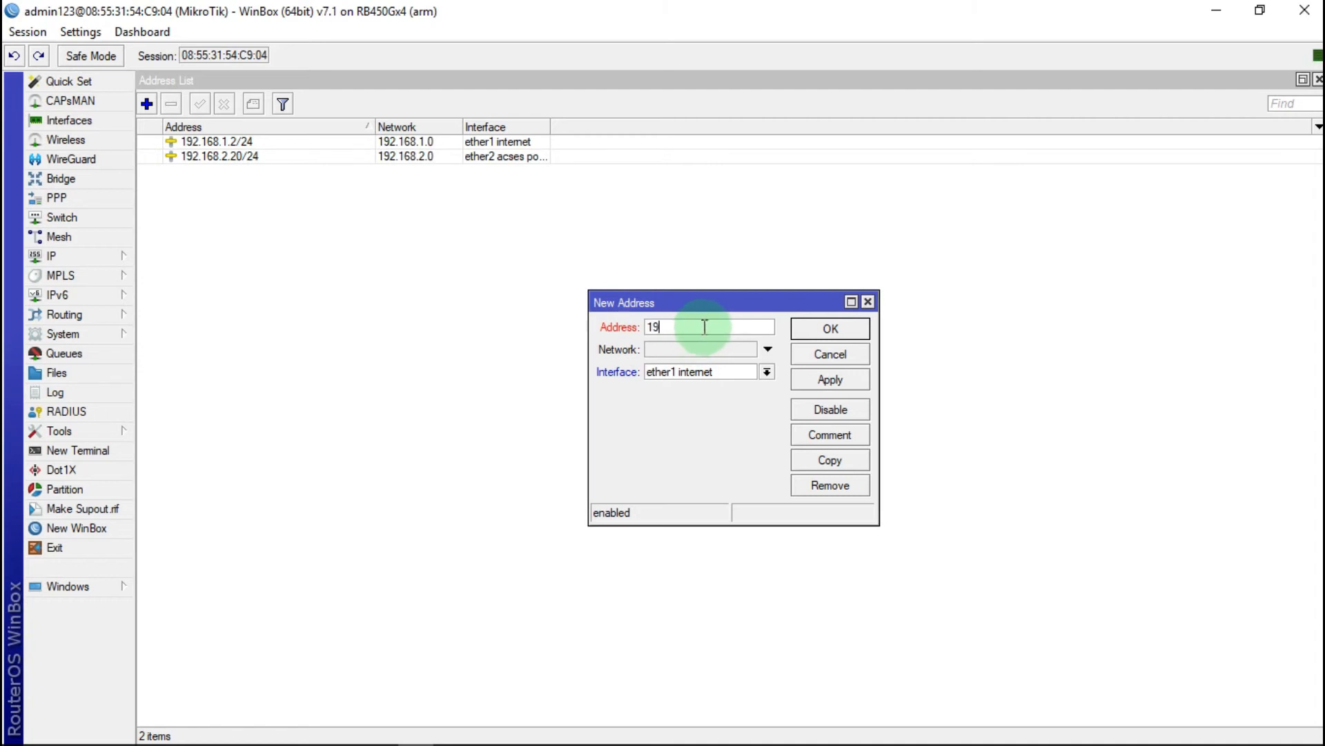
type("2.168.3.30/24")
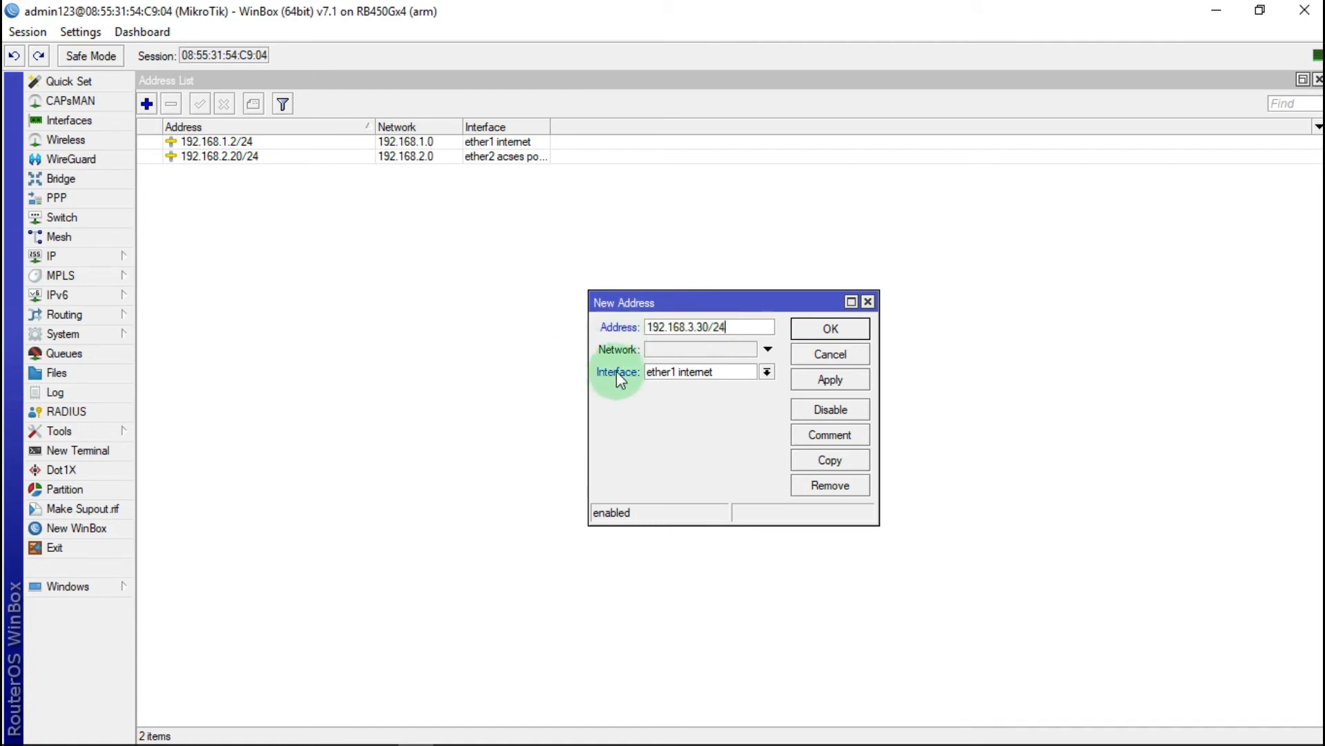
left_click(767, 371)
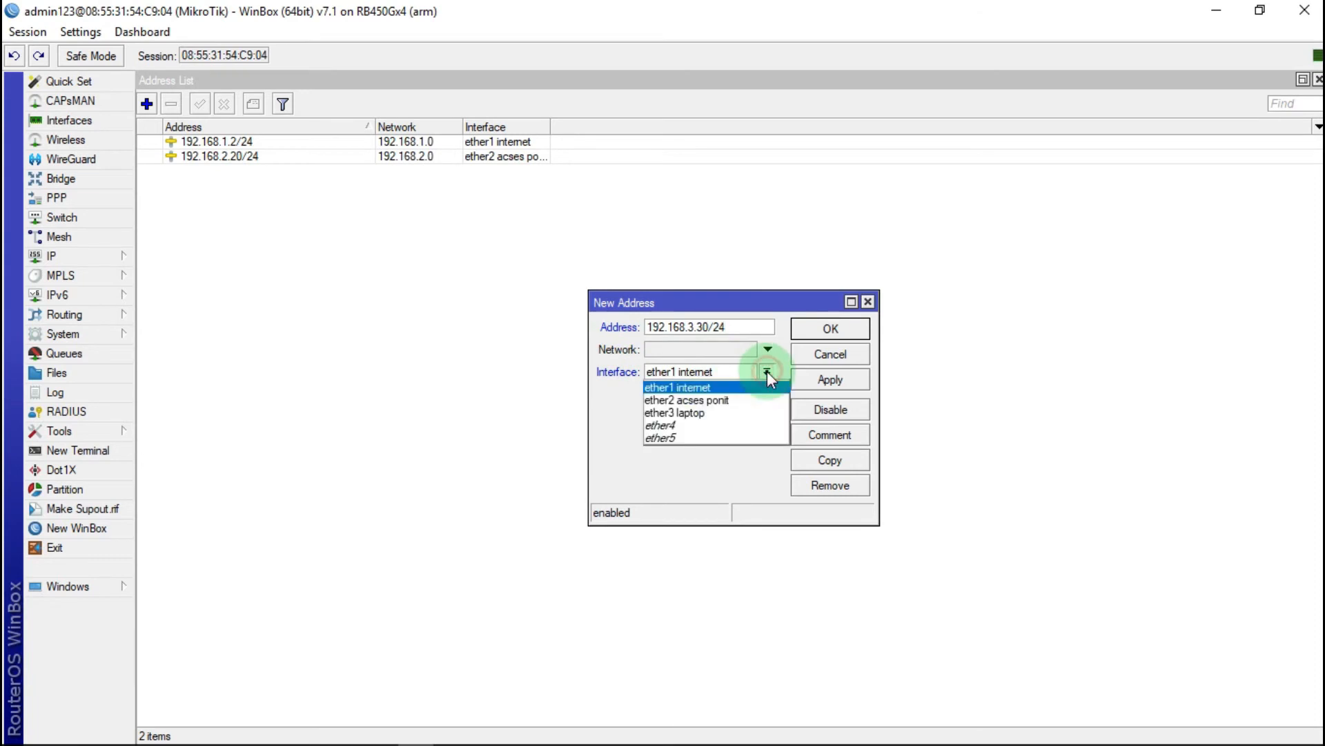
left_click(696, 413)
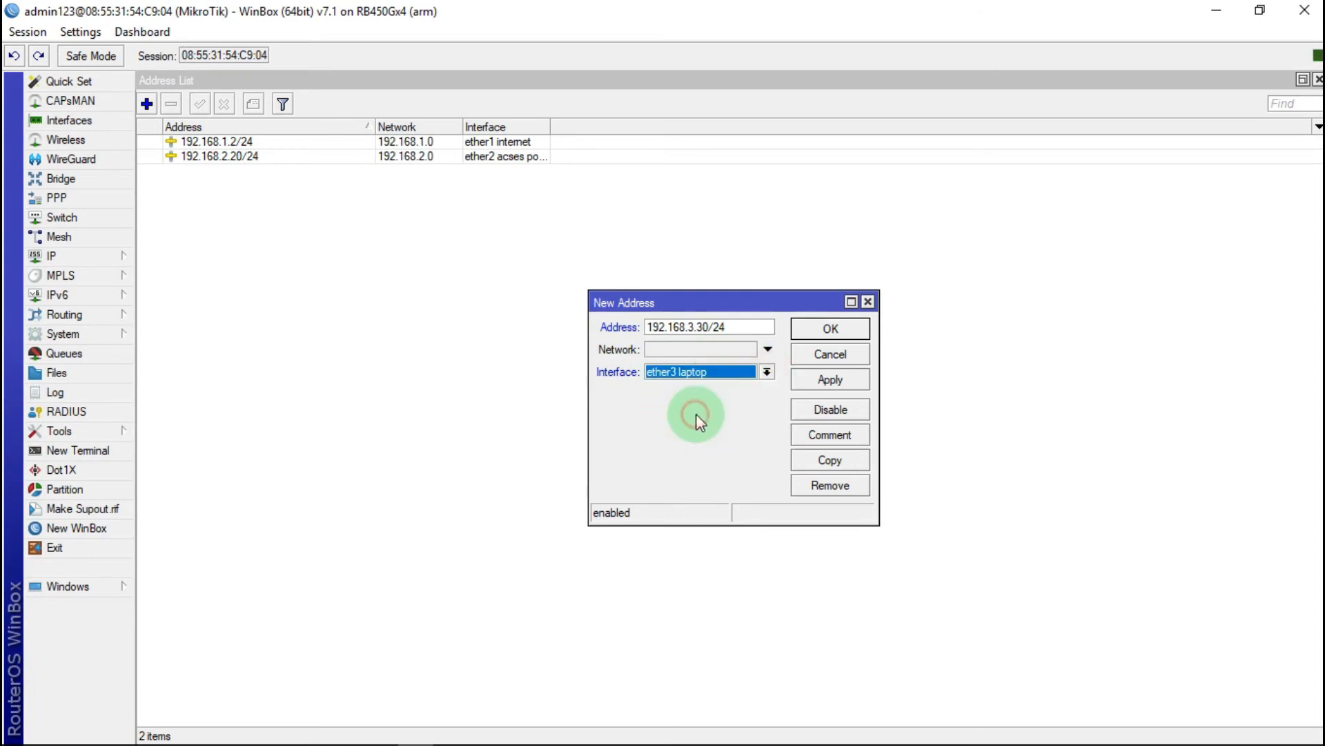
left_click(828, 384)
left_click(826, 330)
left_click(424, 155)
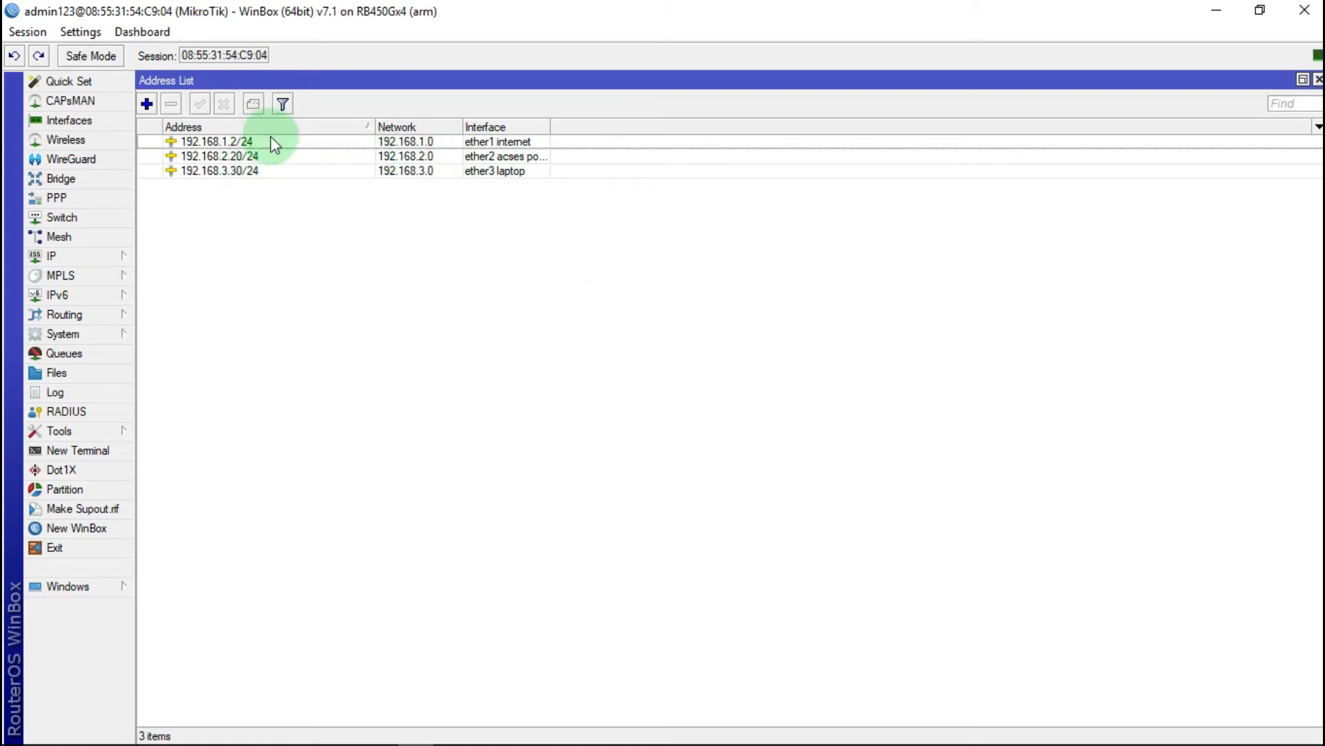
left_click(1318, 80)
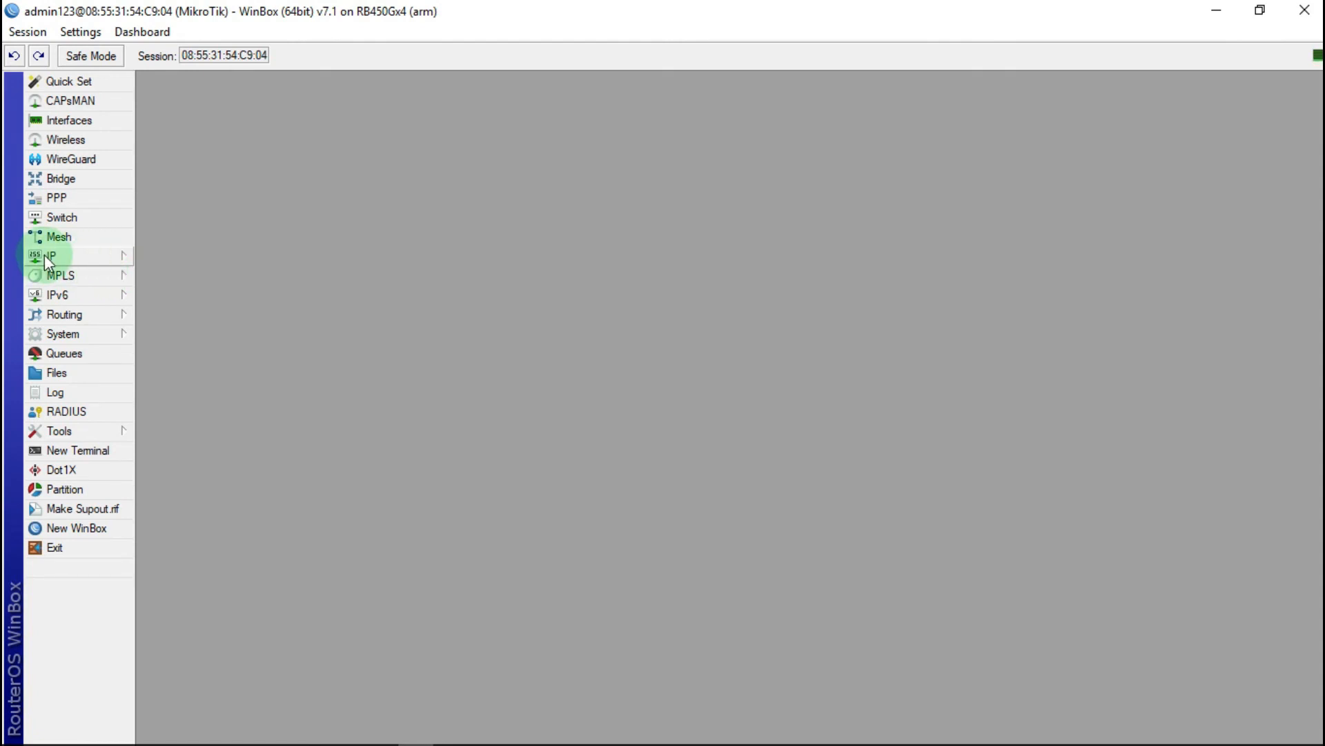
Step: Launch Hotspot Setup from IP > Hotspot and choose ether2 acses ponit as the interface
left_click(92, 255)
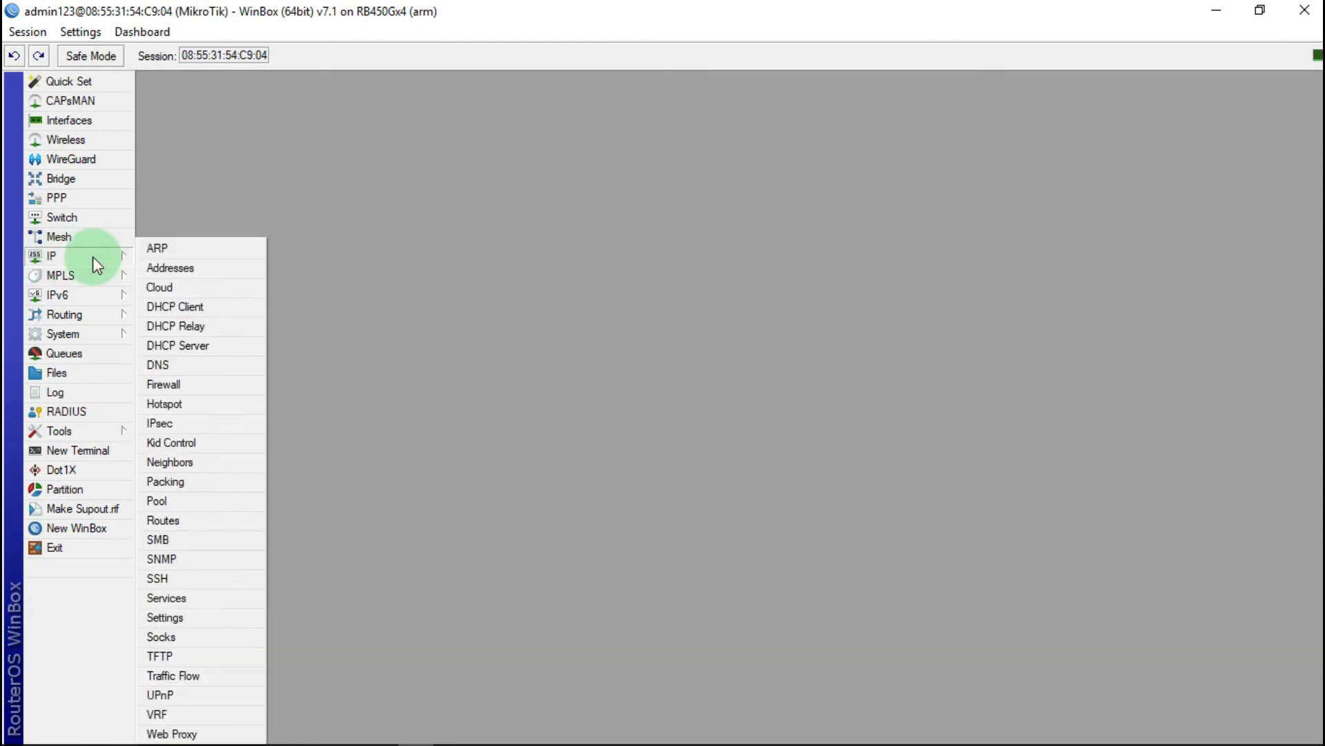
left_click(166, 406)
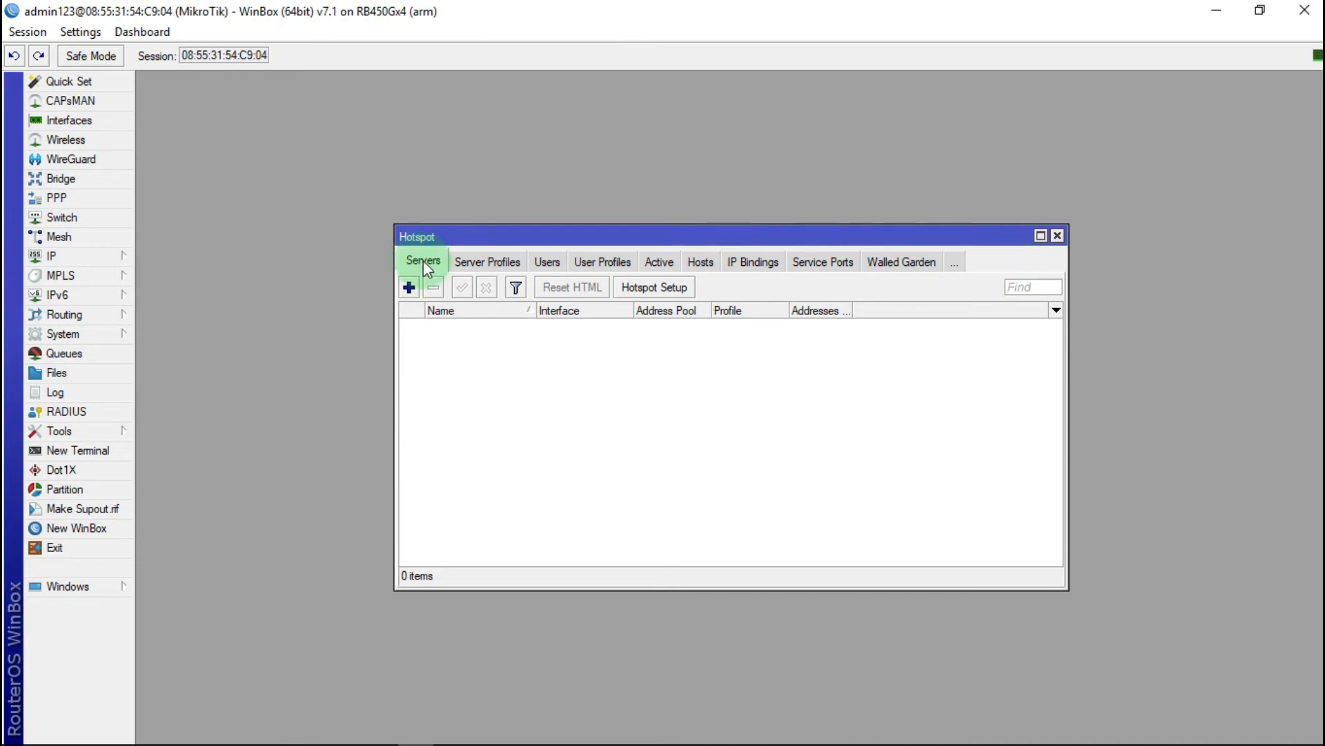
left_click(675, 290)
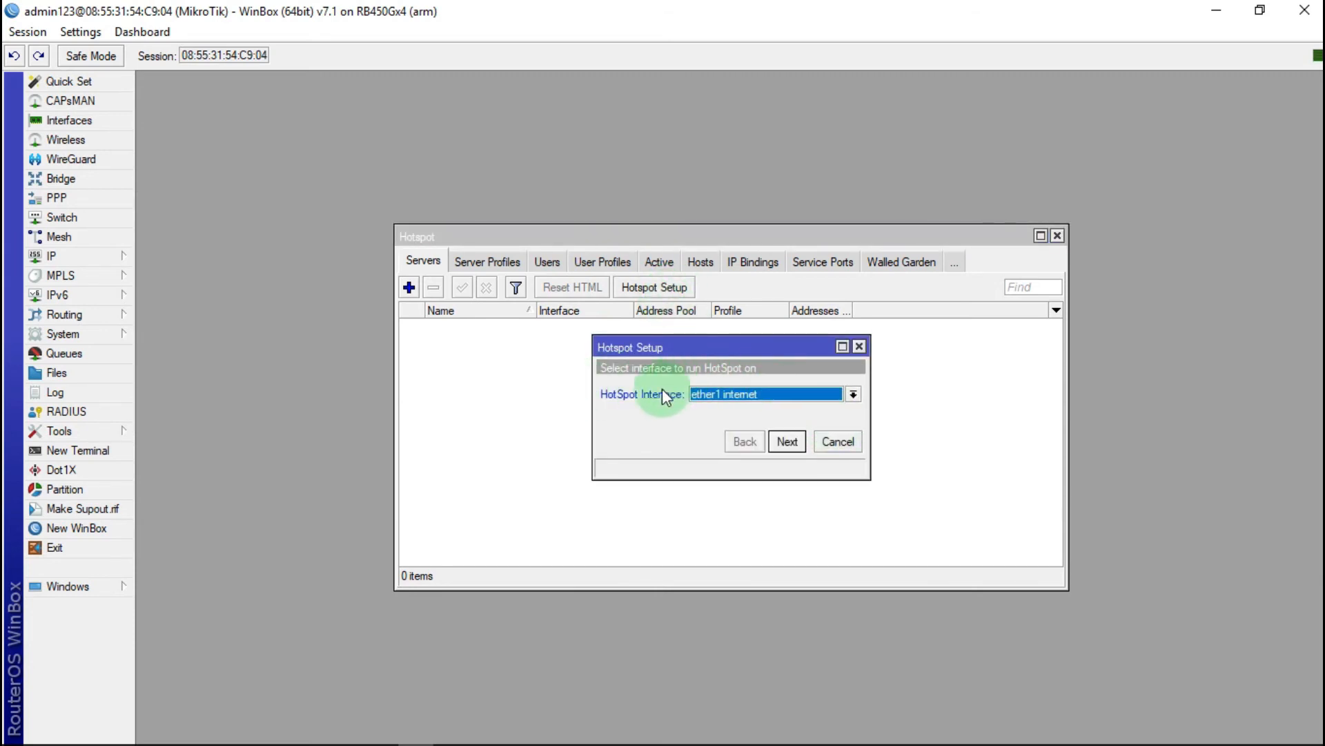
left_click(853, 394)
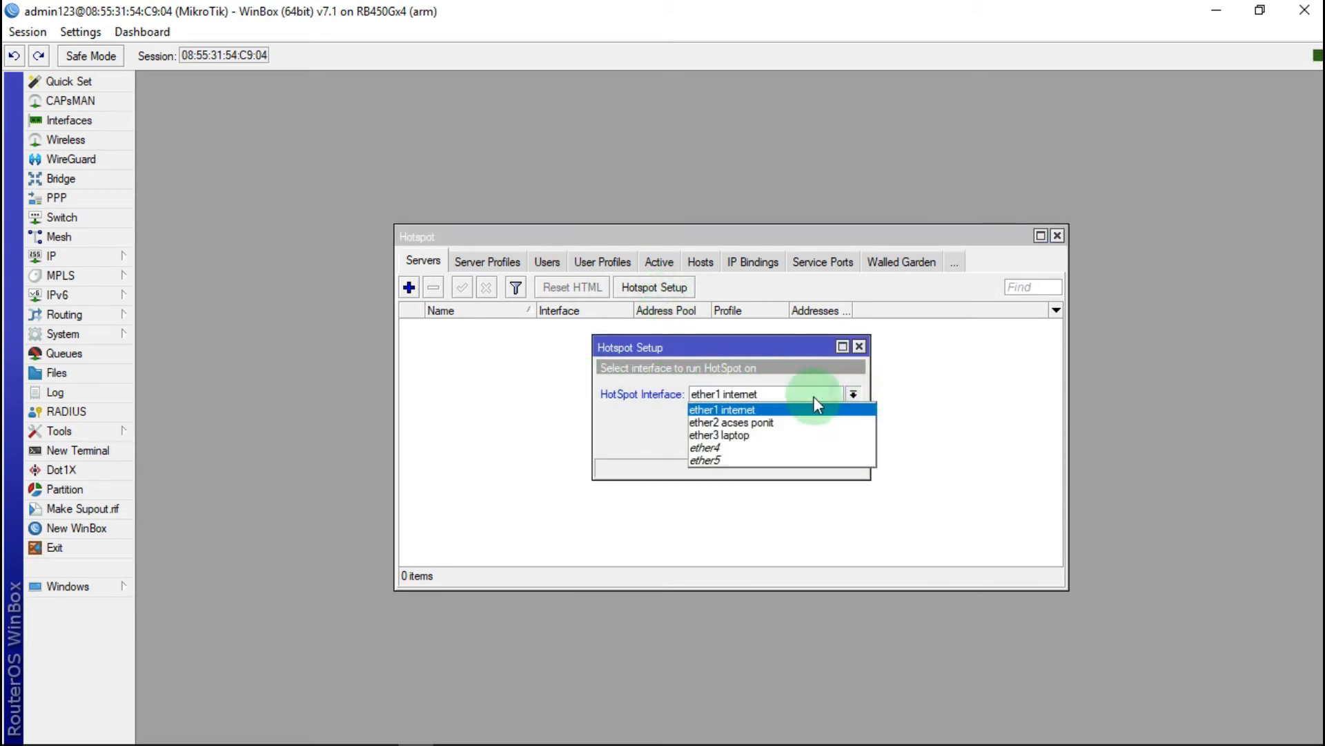
left_click(730, 423)
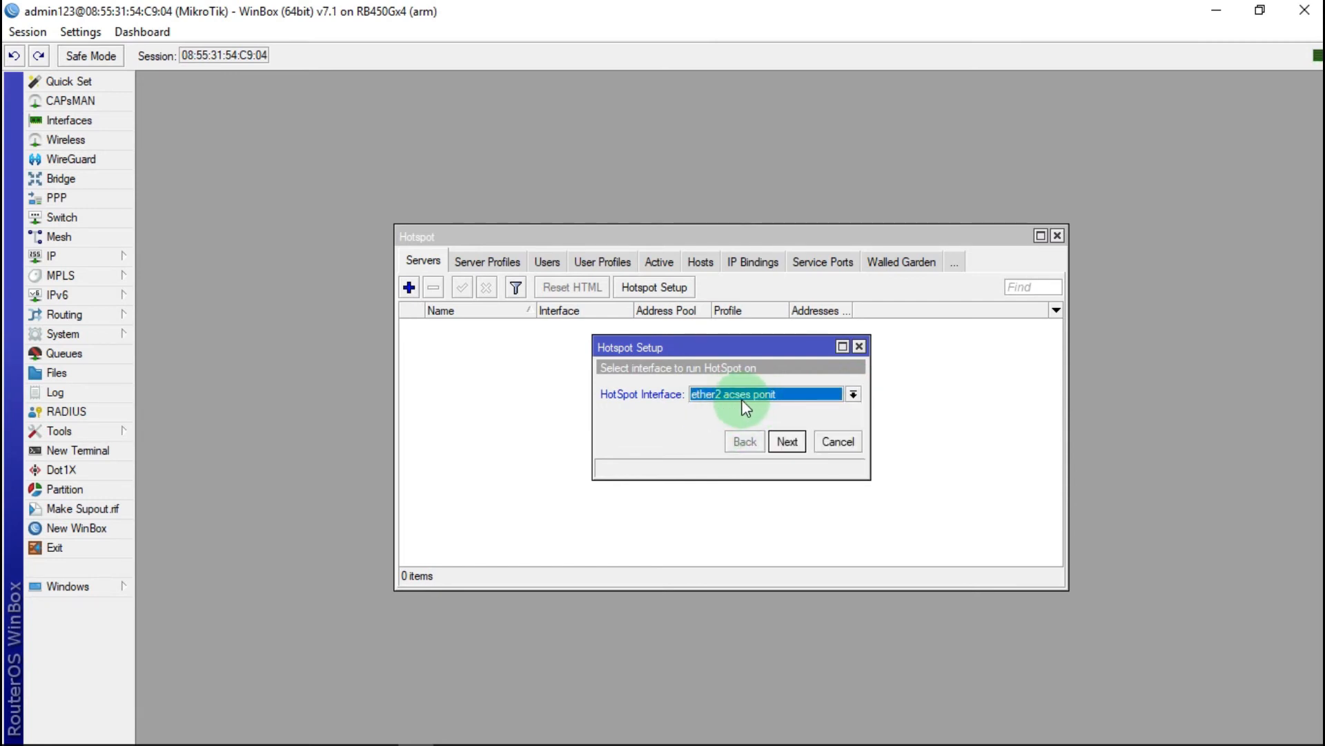
left_click(793, 445)
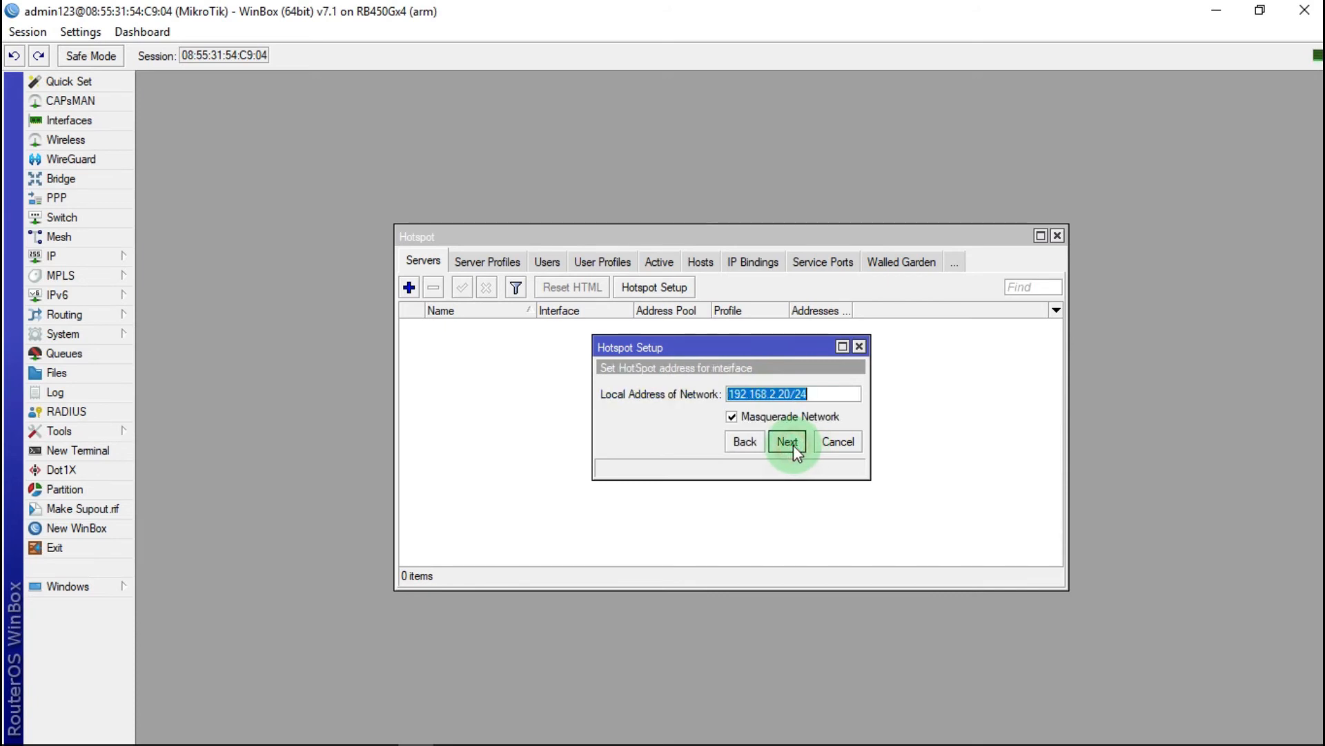
Step: Accept 192.168.2.20/24 with masquerading, the default pool, and DNS servers 8.8.8.8/8.8.4.4
left_click(788, 445)
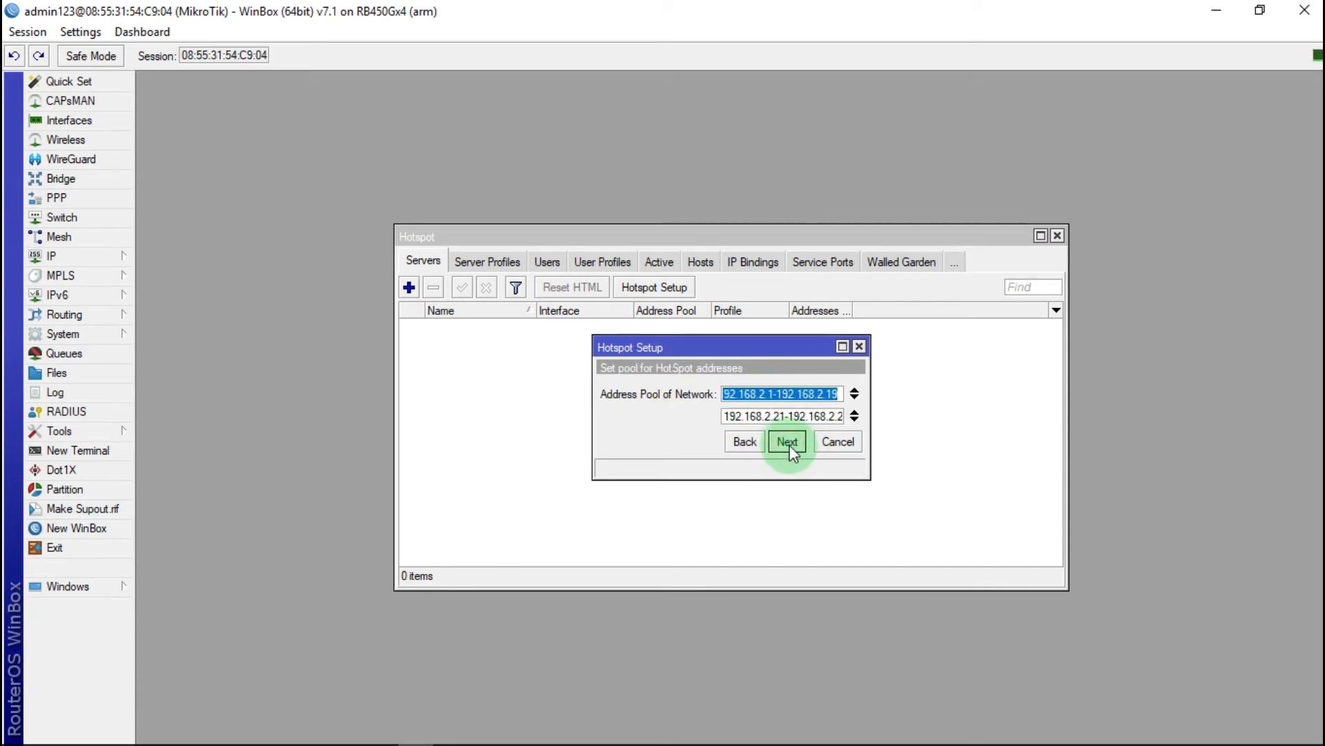
left_click(788, 442)
left_click(788, 442)
left_click(788, 442)
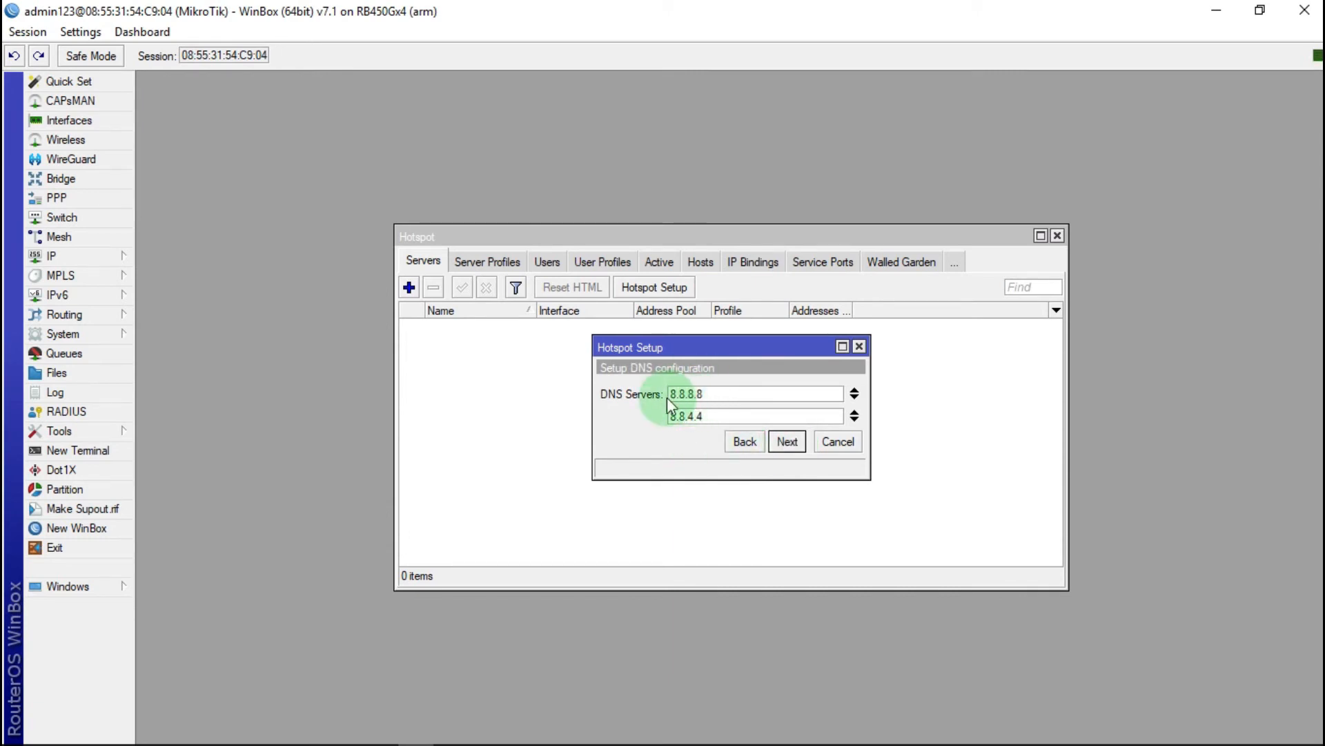
left_click(786, 442)
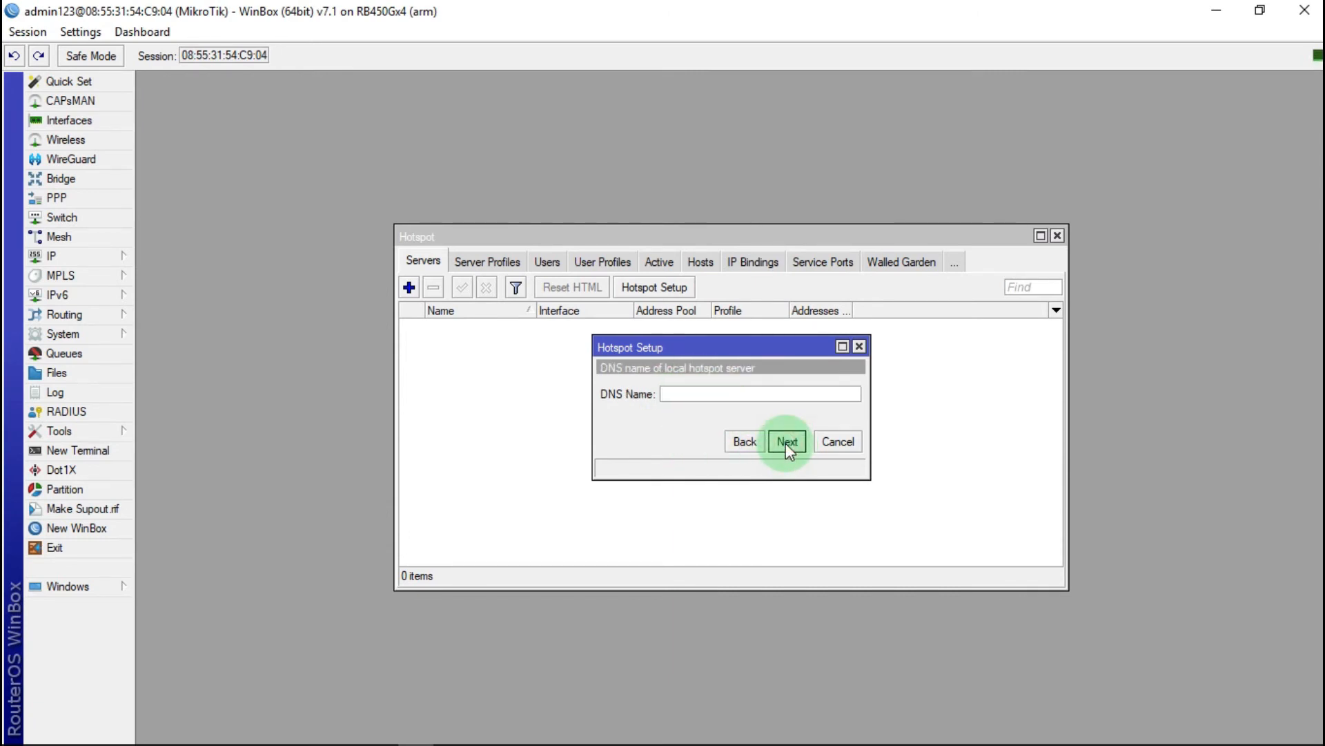
Step: Set the hotspot DNS name to tutorial.com
left_click(668, 395)
type("tutor")
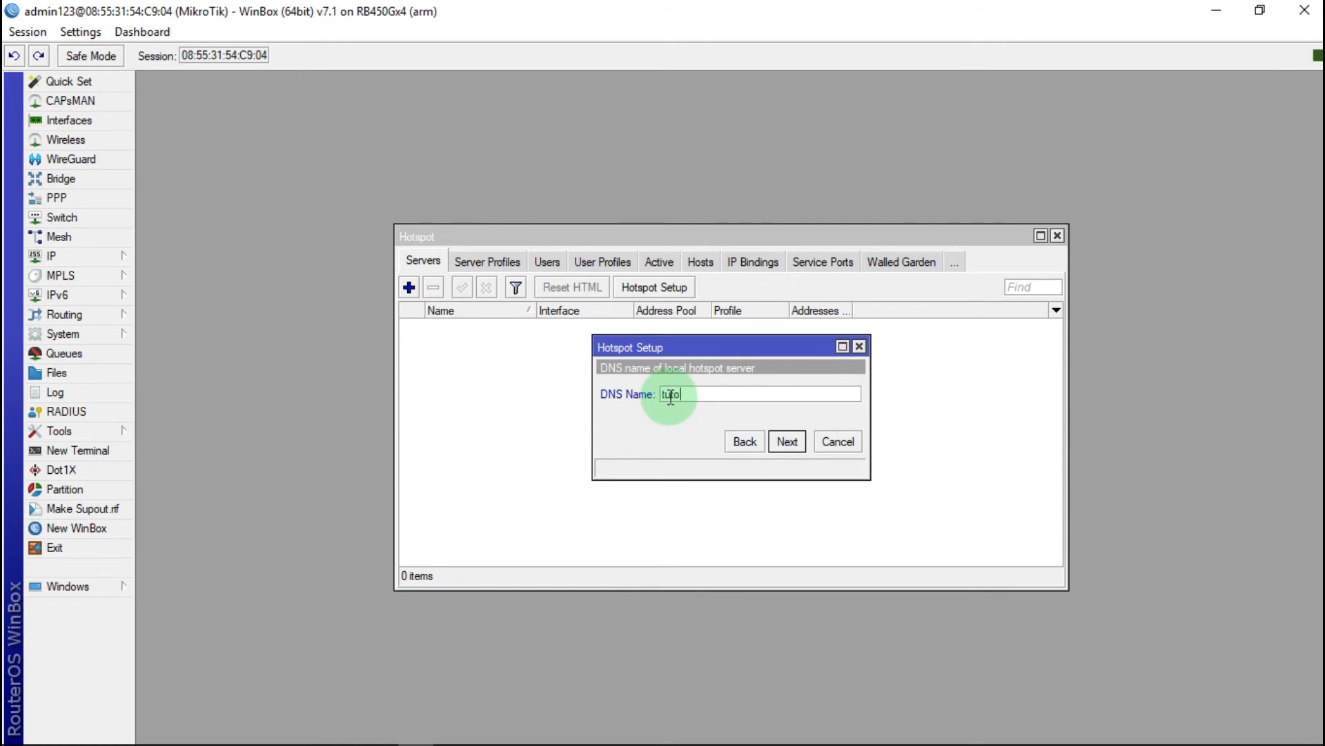
type("ia")
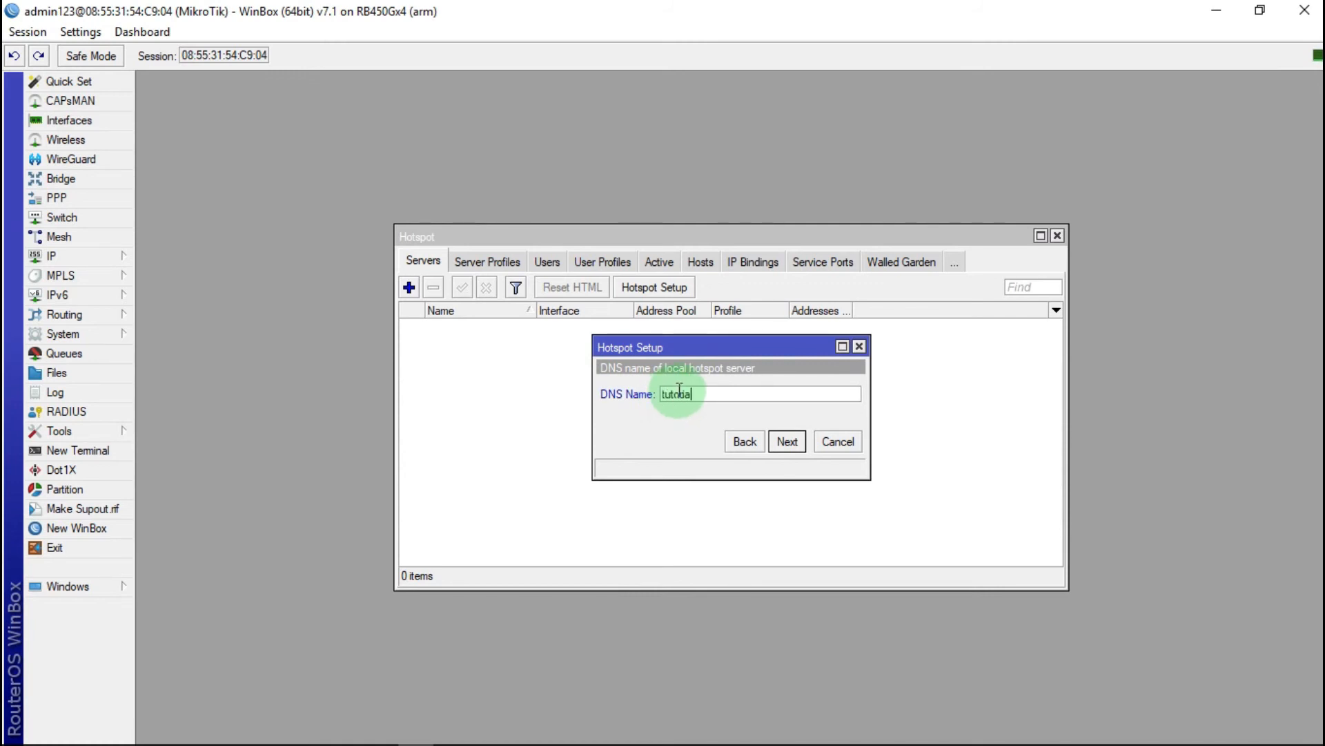
type("com")
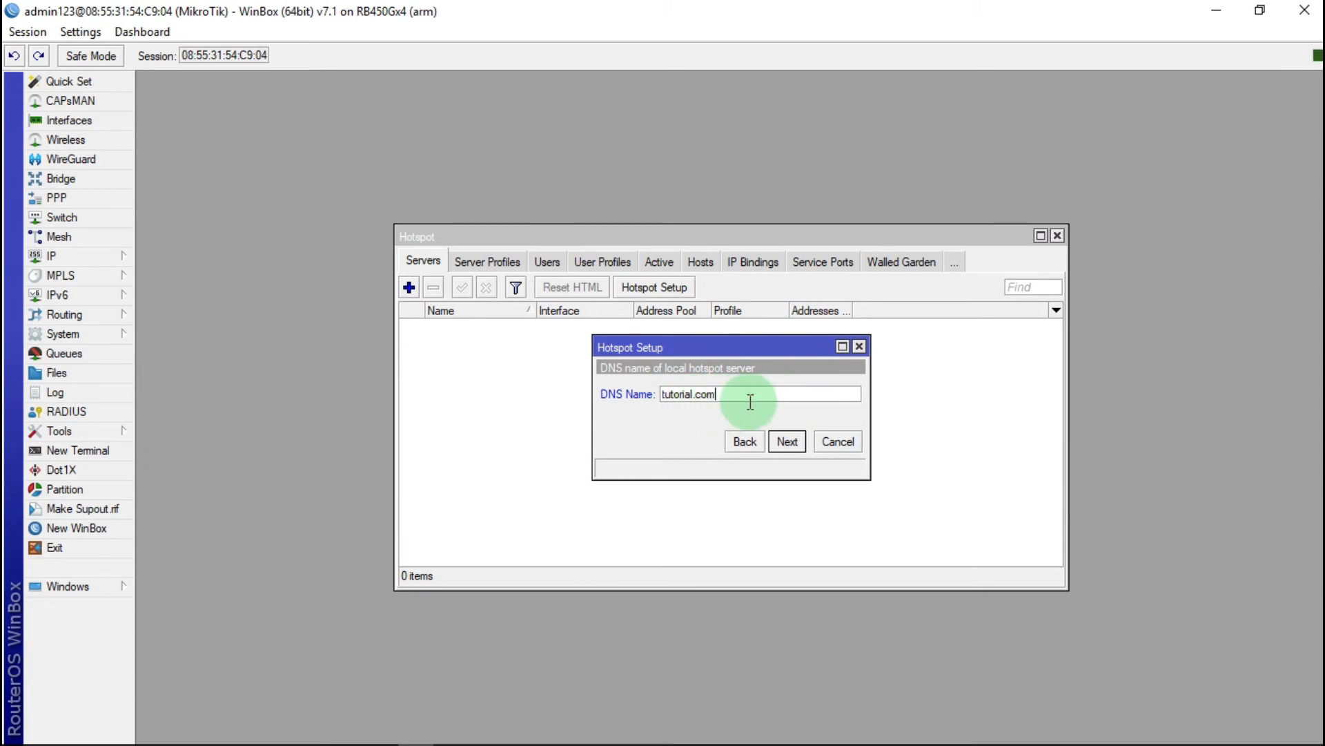
left_click(784, 446)
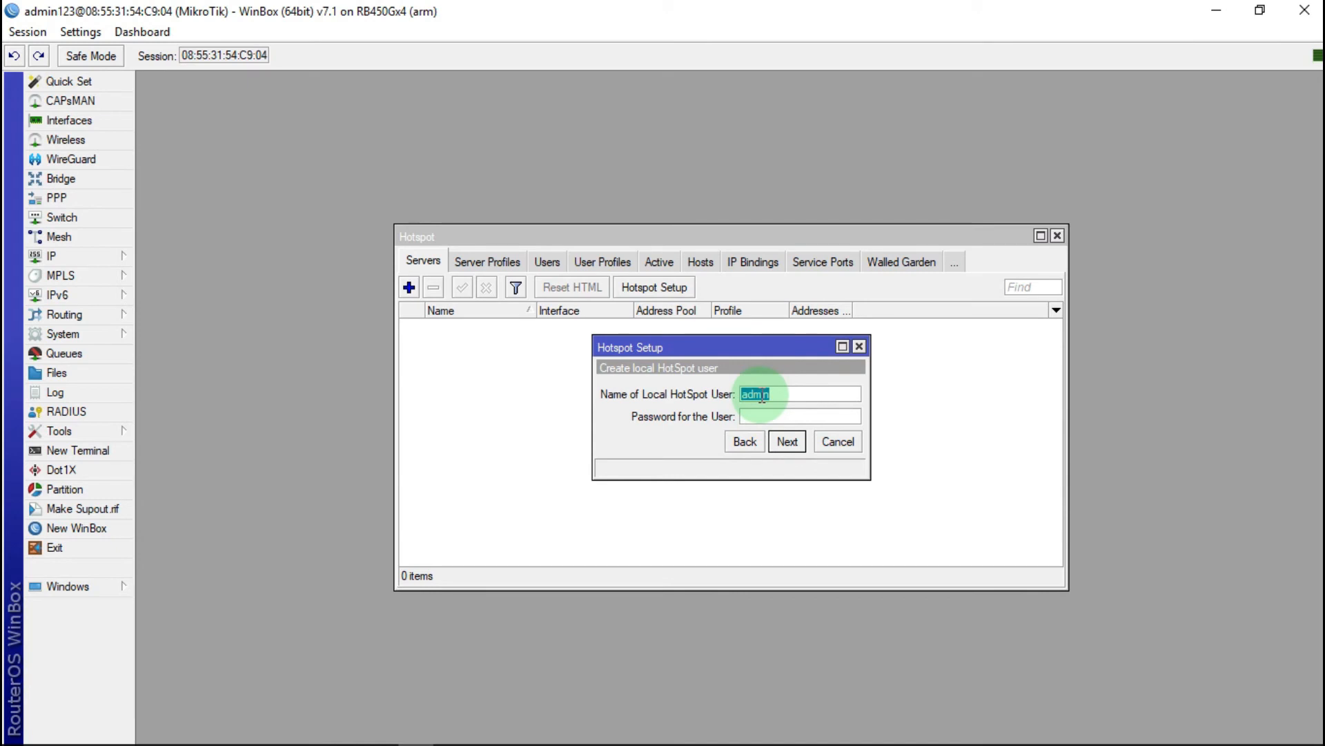
Step: Keep the default local hotspot user, give it a password, finish setup, and close Hotspot
left_click(799, 394)
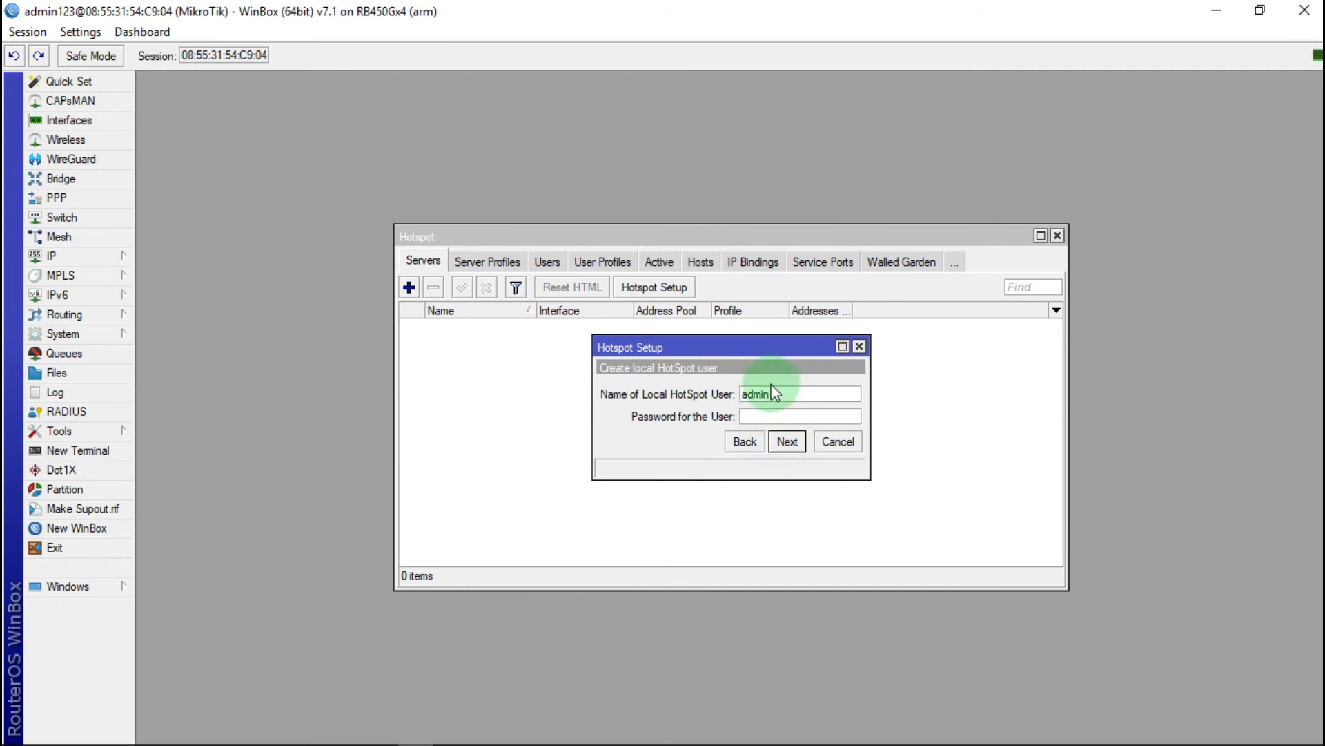
left_click(754, 416)
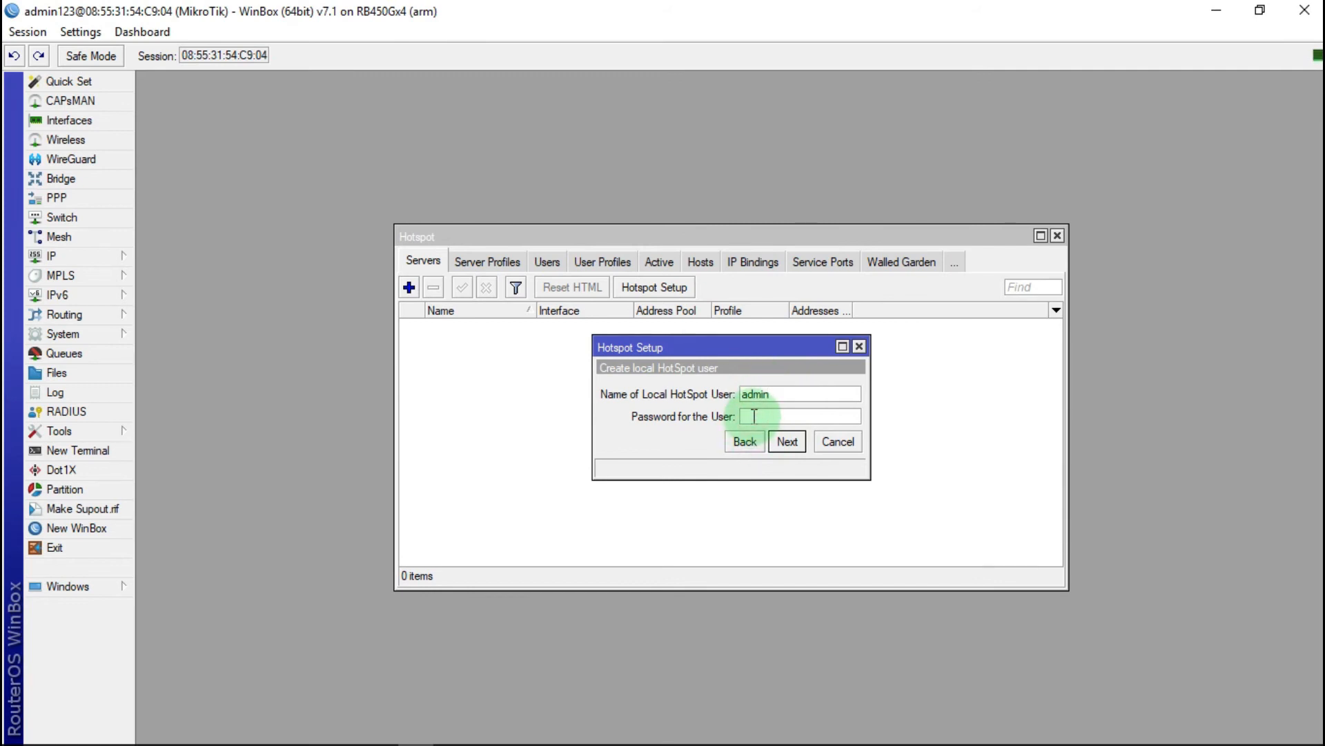
type("admin")
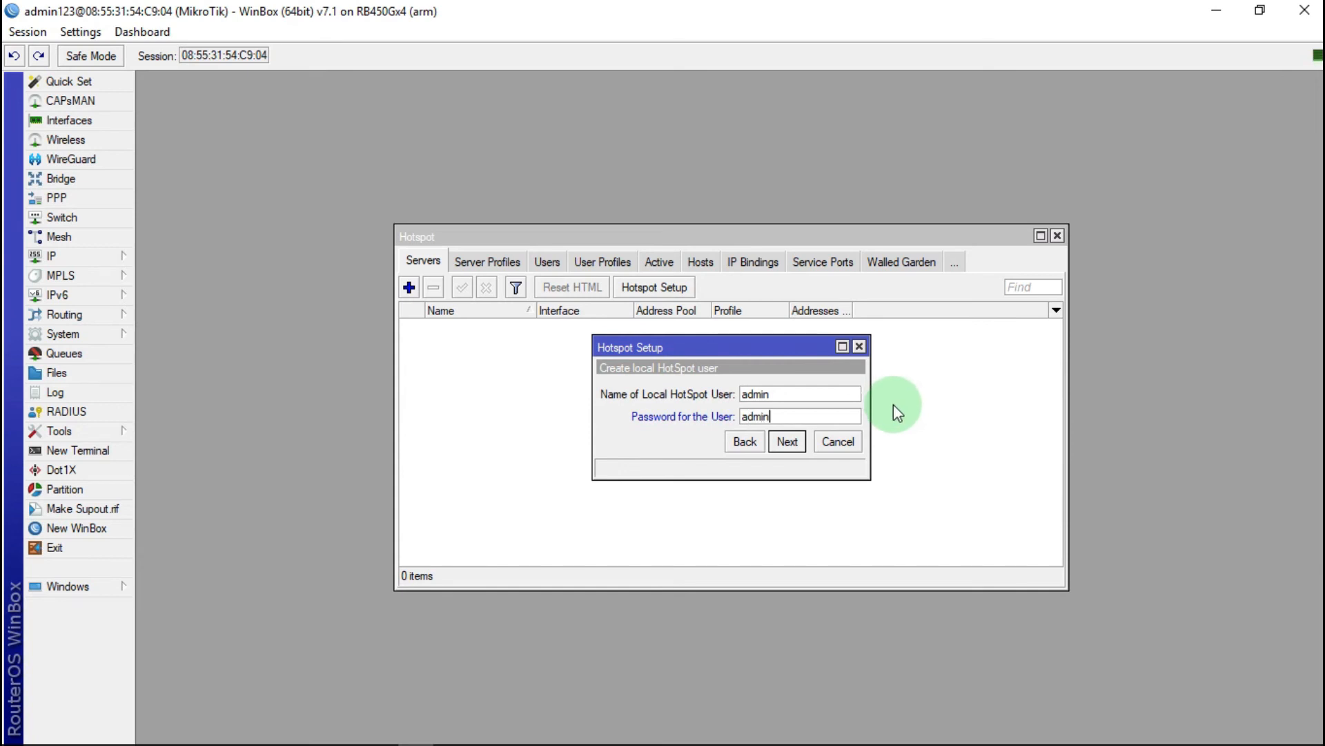
type("123")
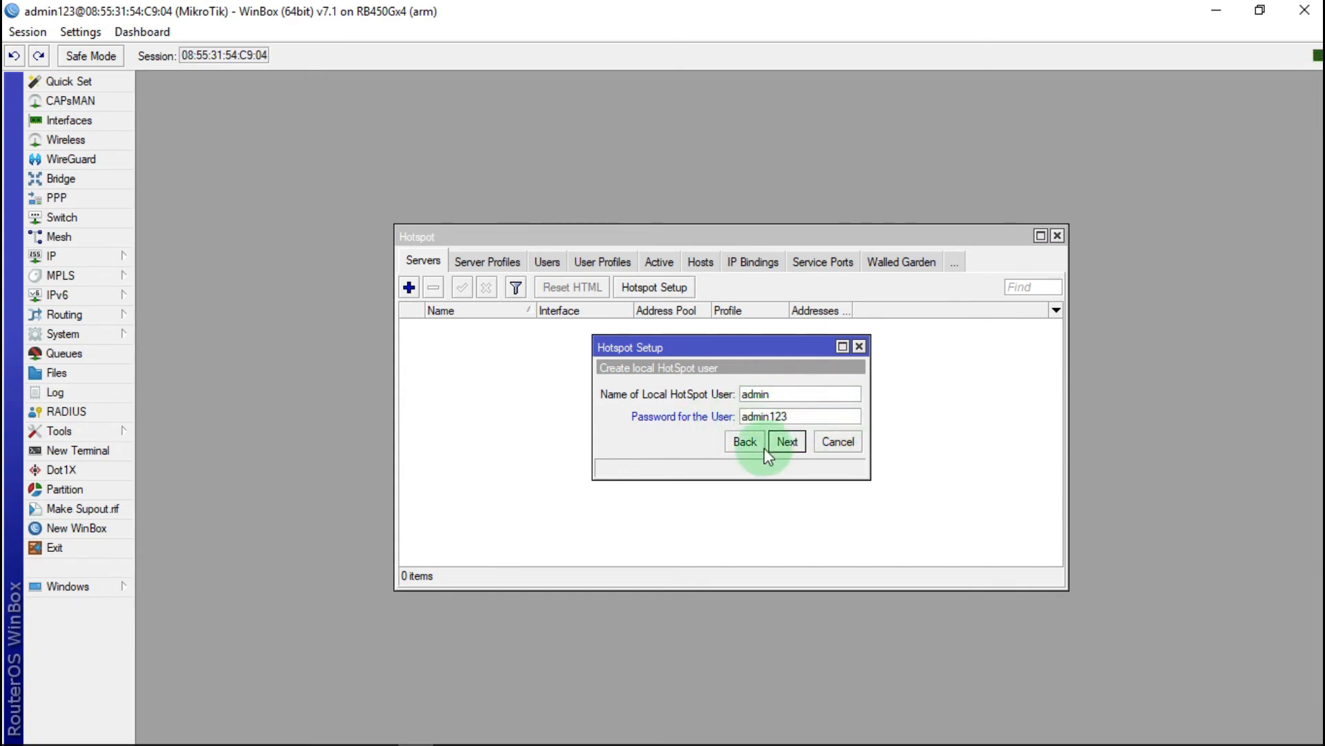
left_click(787, 441)
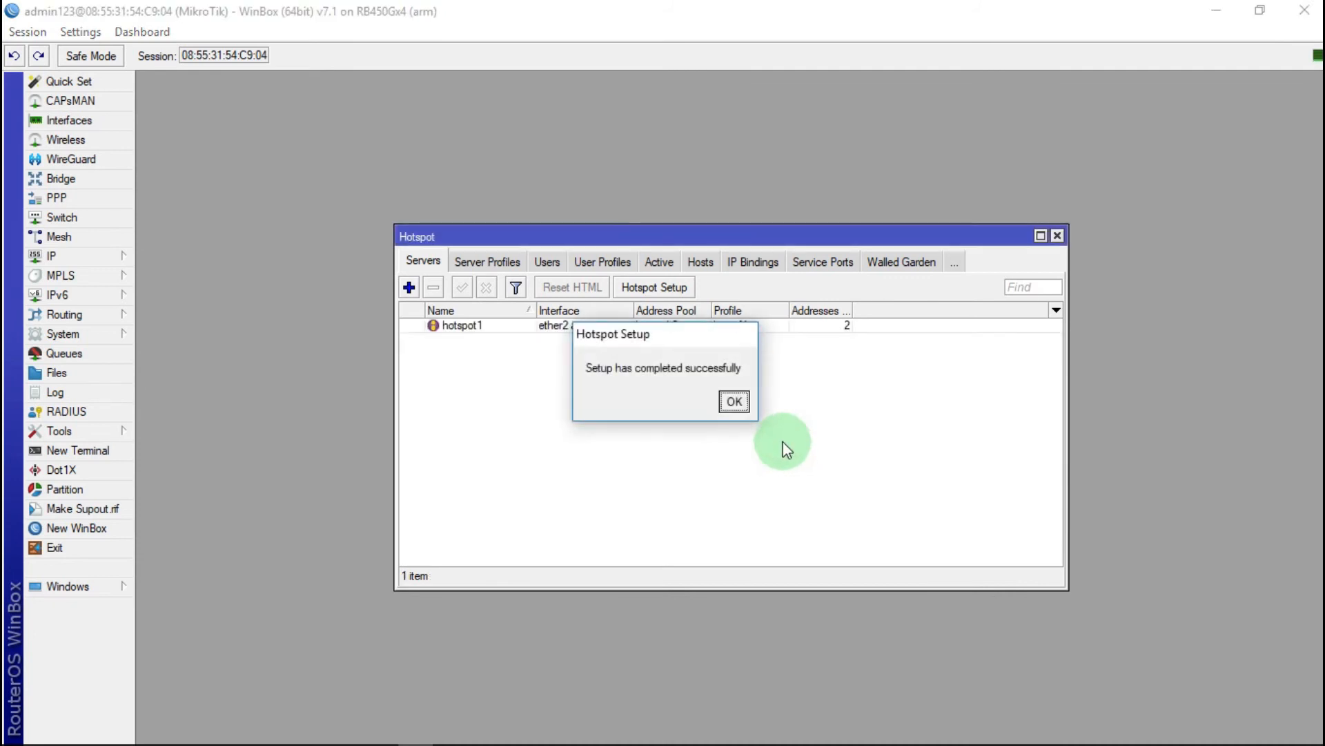
left_click(733, 402)
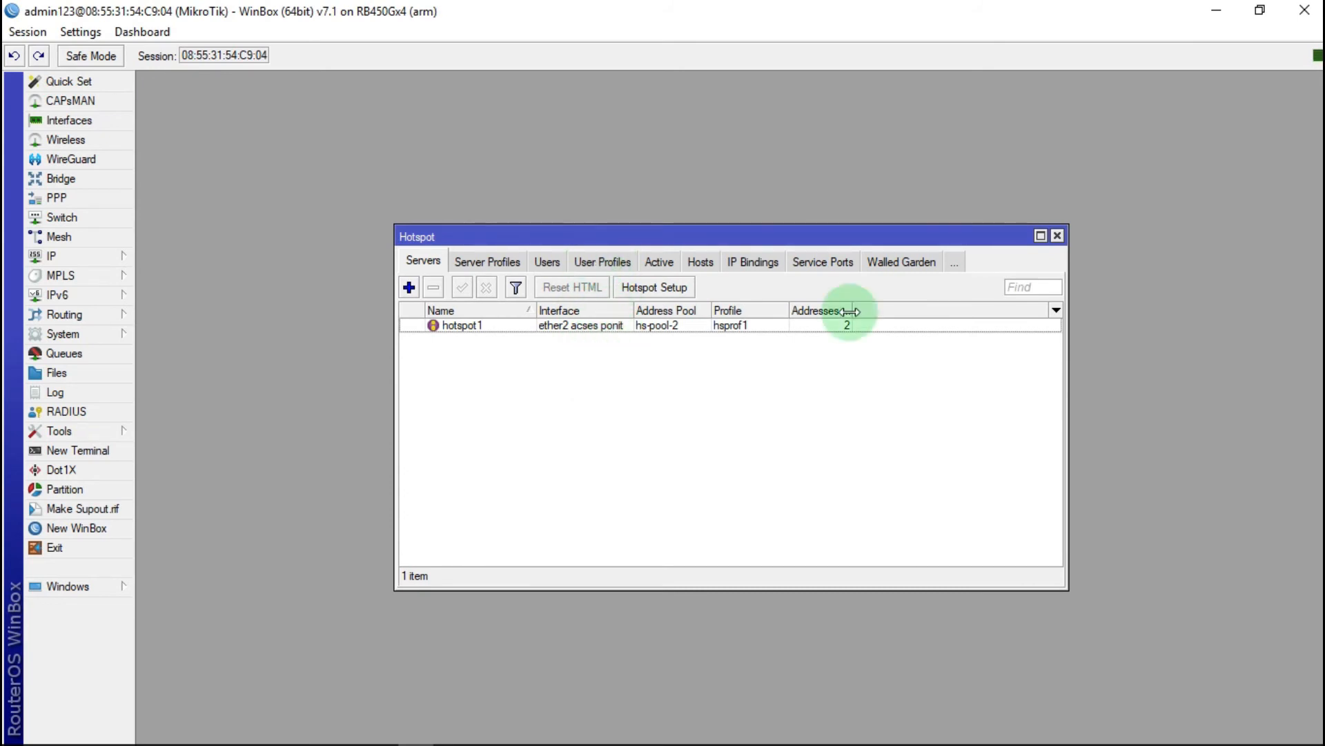
left_click(1057, 235)
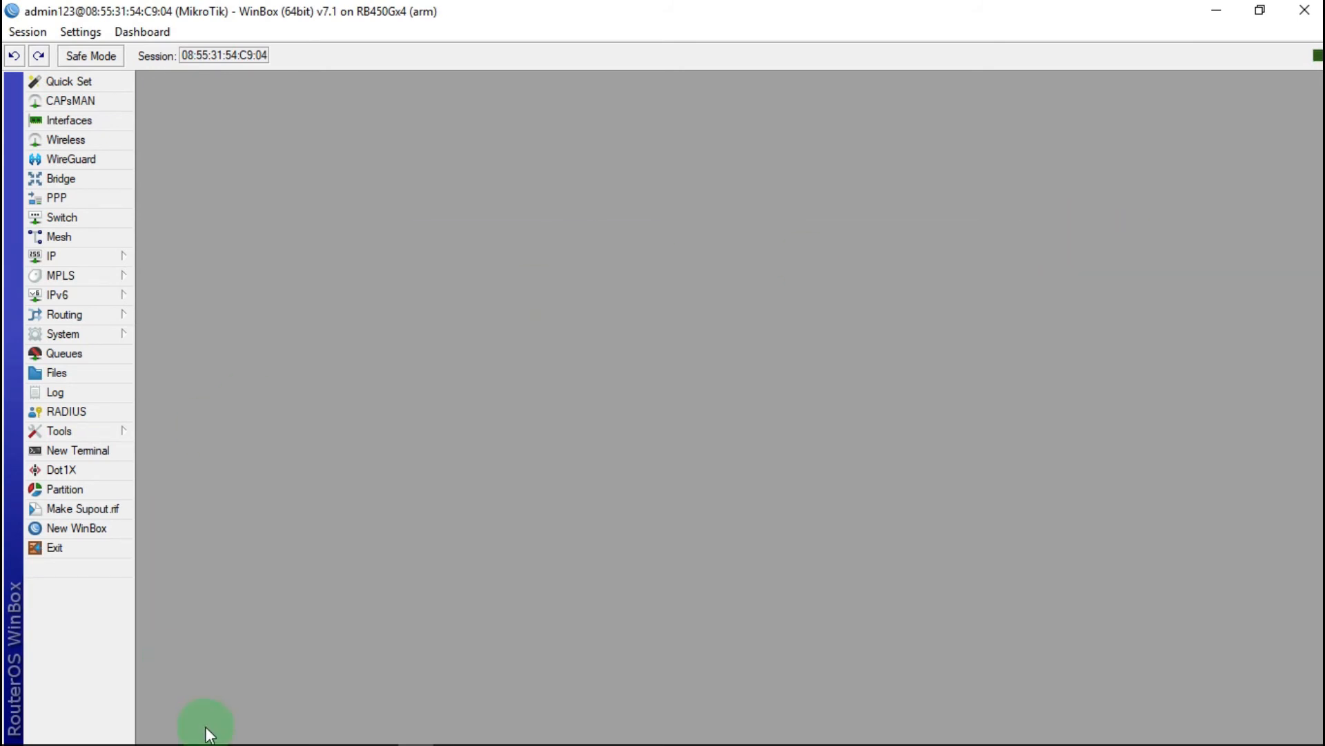
Step: Restore Vysor and join the phone to the TUTORIAL SETTING MIKROTIK Wi-Fi network
left_click(312, 737)
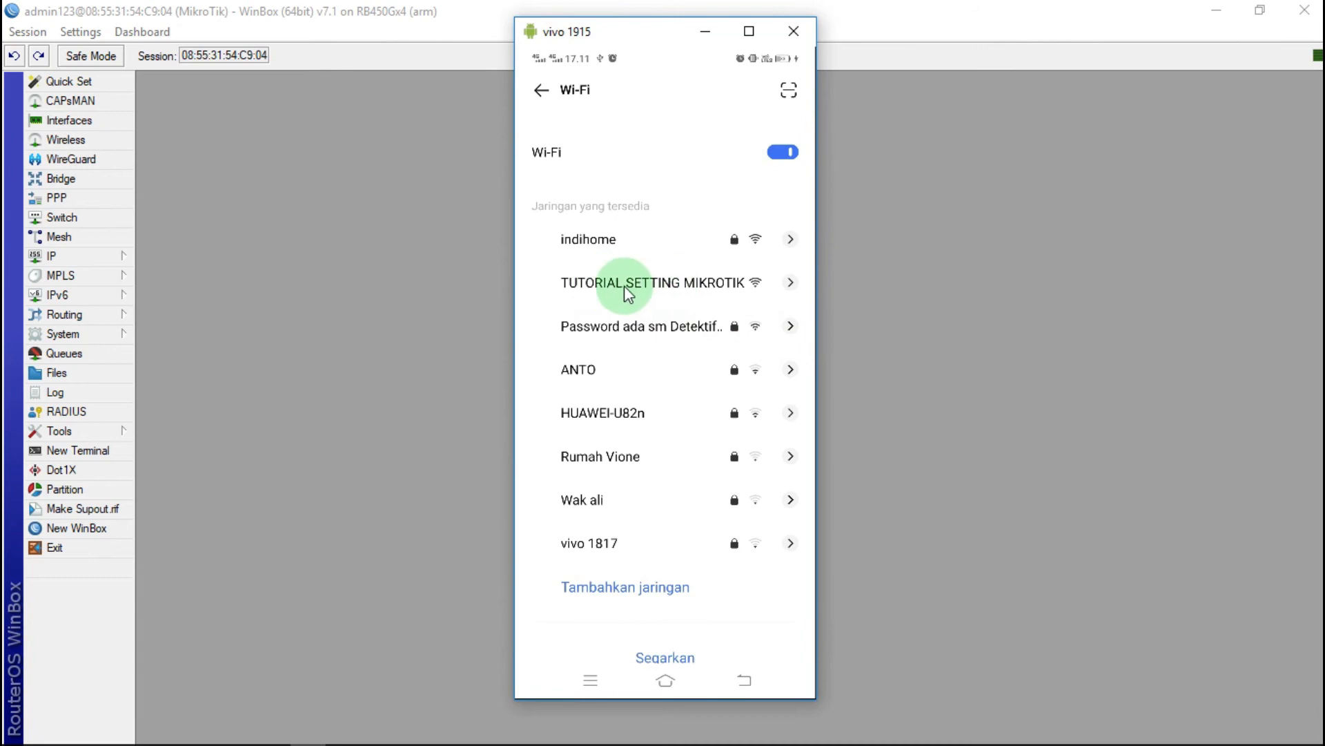
left_click(718, 288)
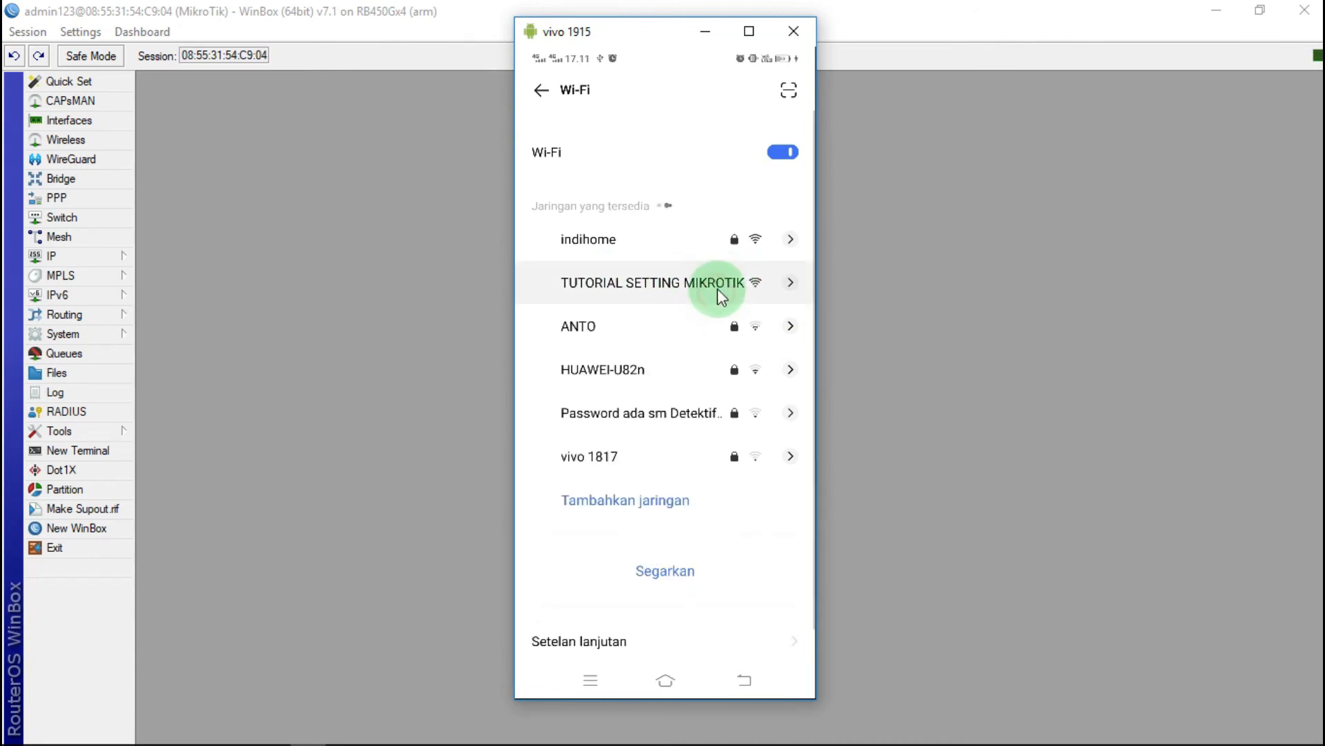
left_click(714, 286)
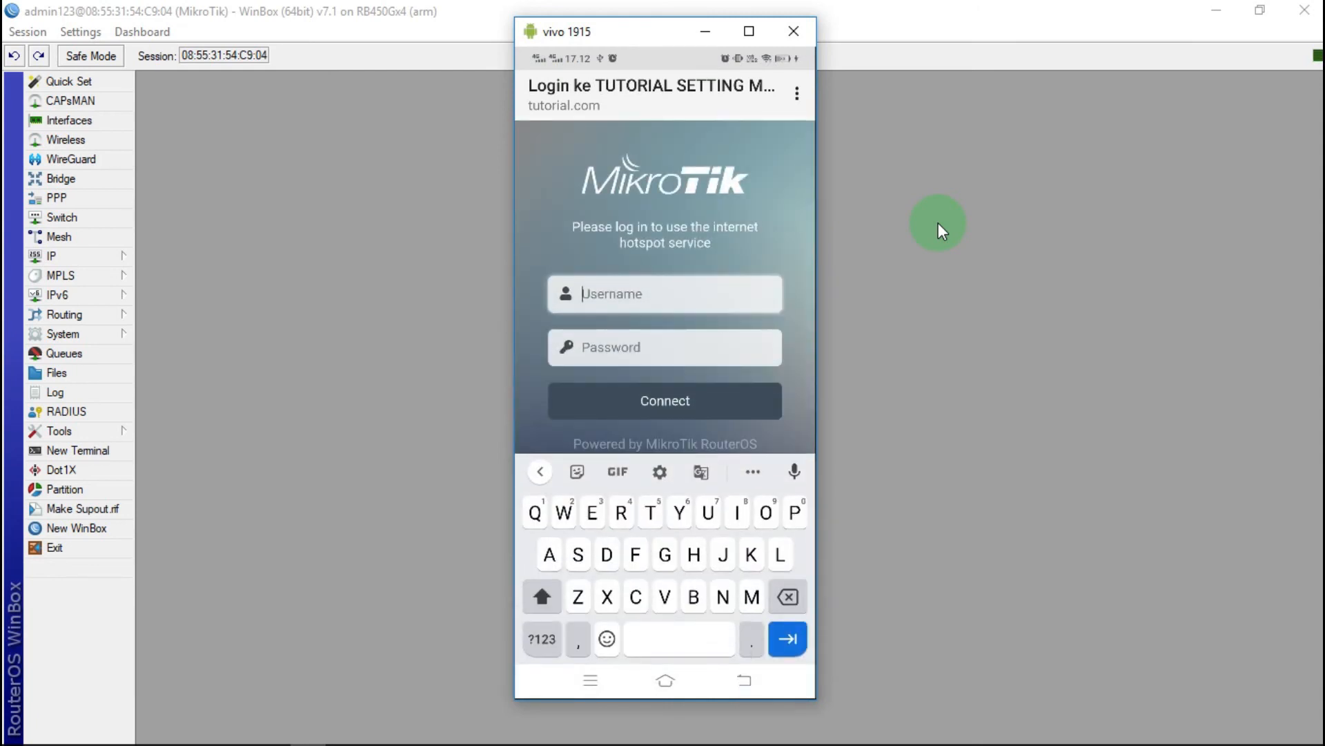
Step: Log the phone into the hotspot as user admin with its password, then minimize Vysor
type("ad")
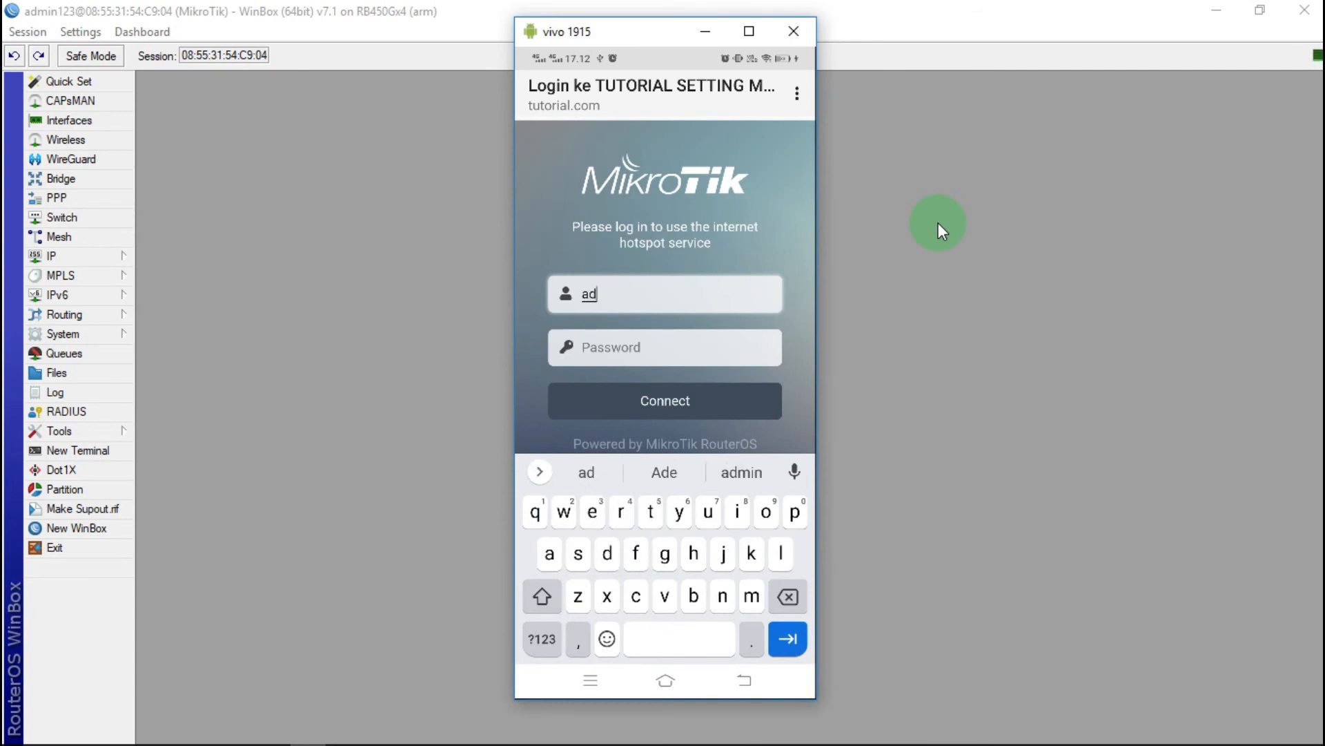
type("min")
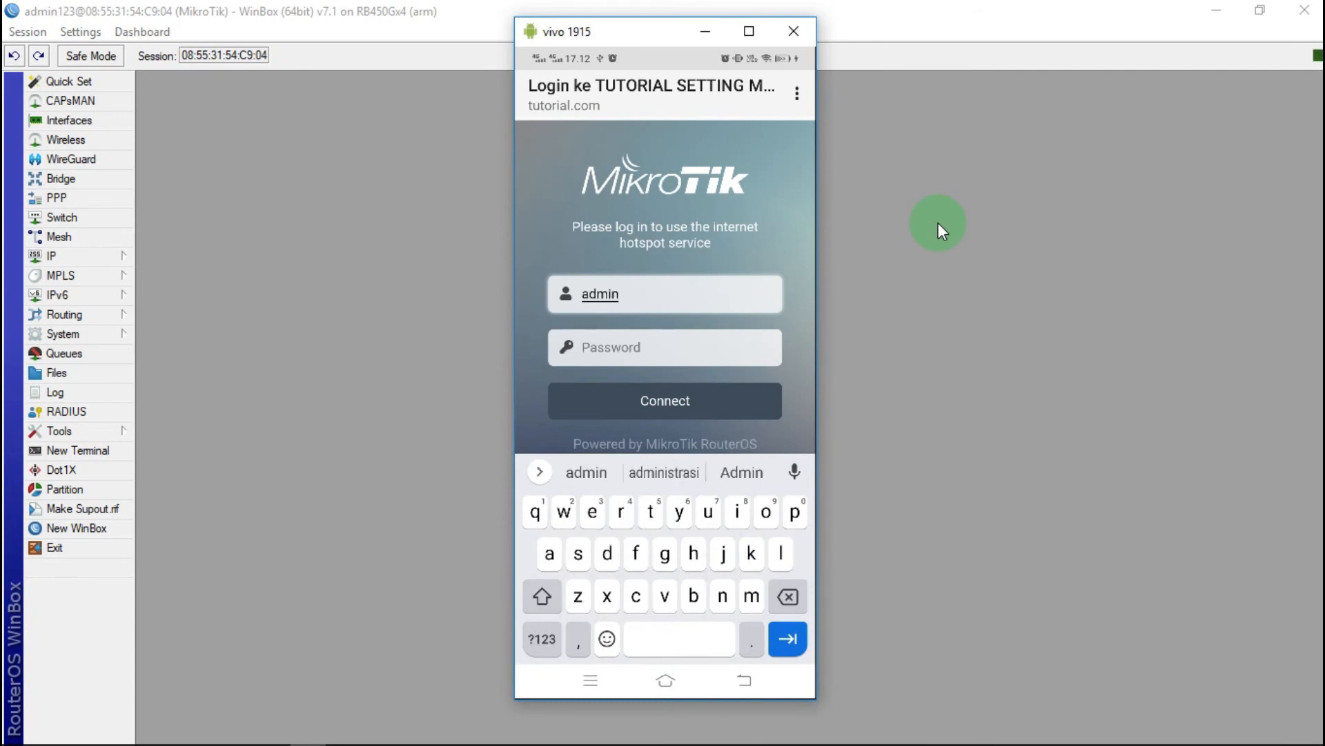
key("Tab")
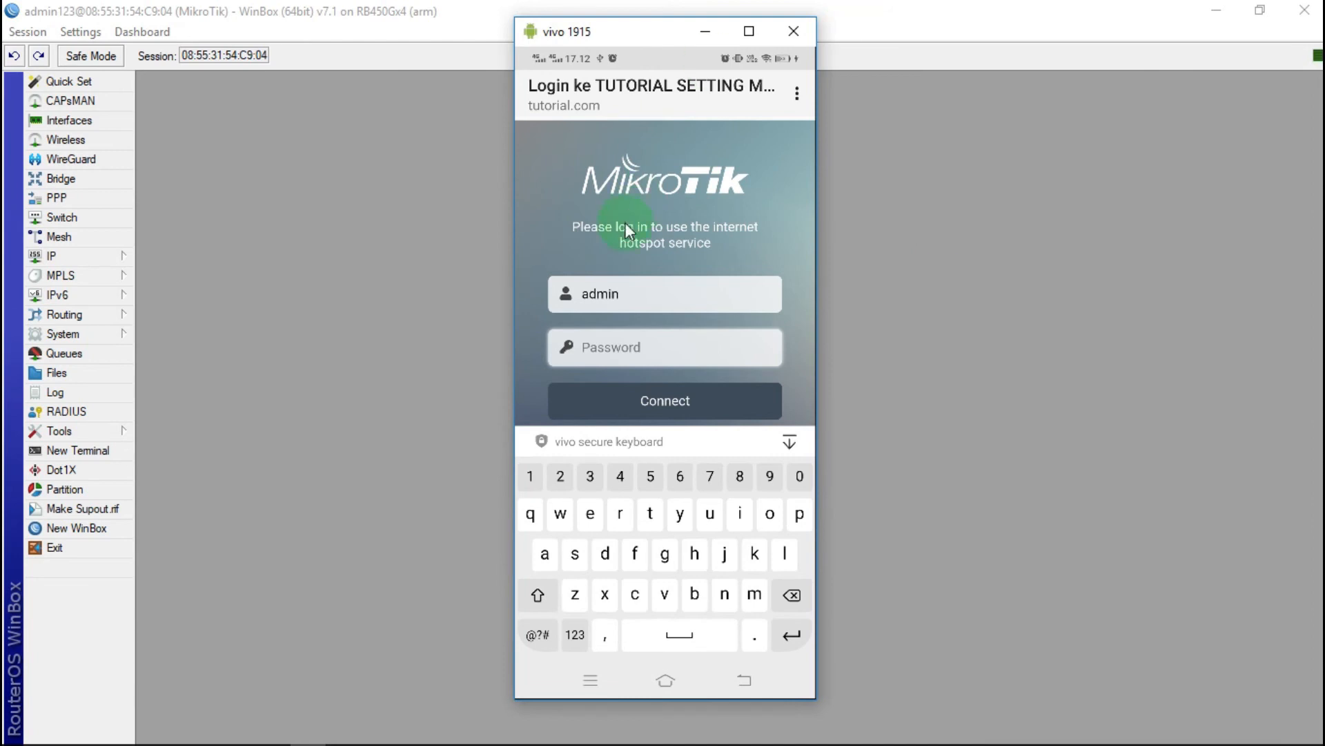
left_click(642, 347)
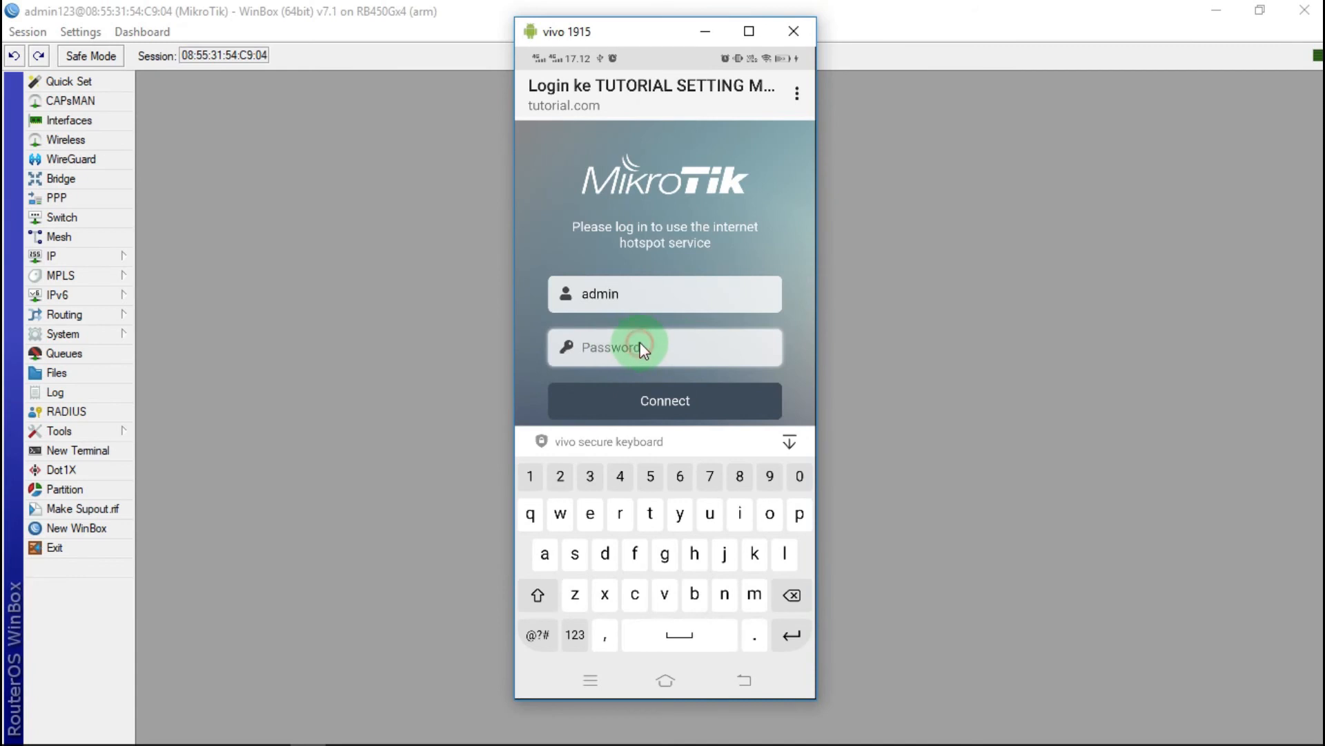
left_click(672, 400)
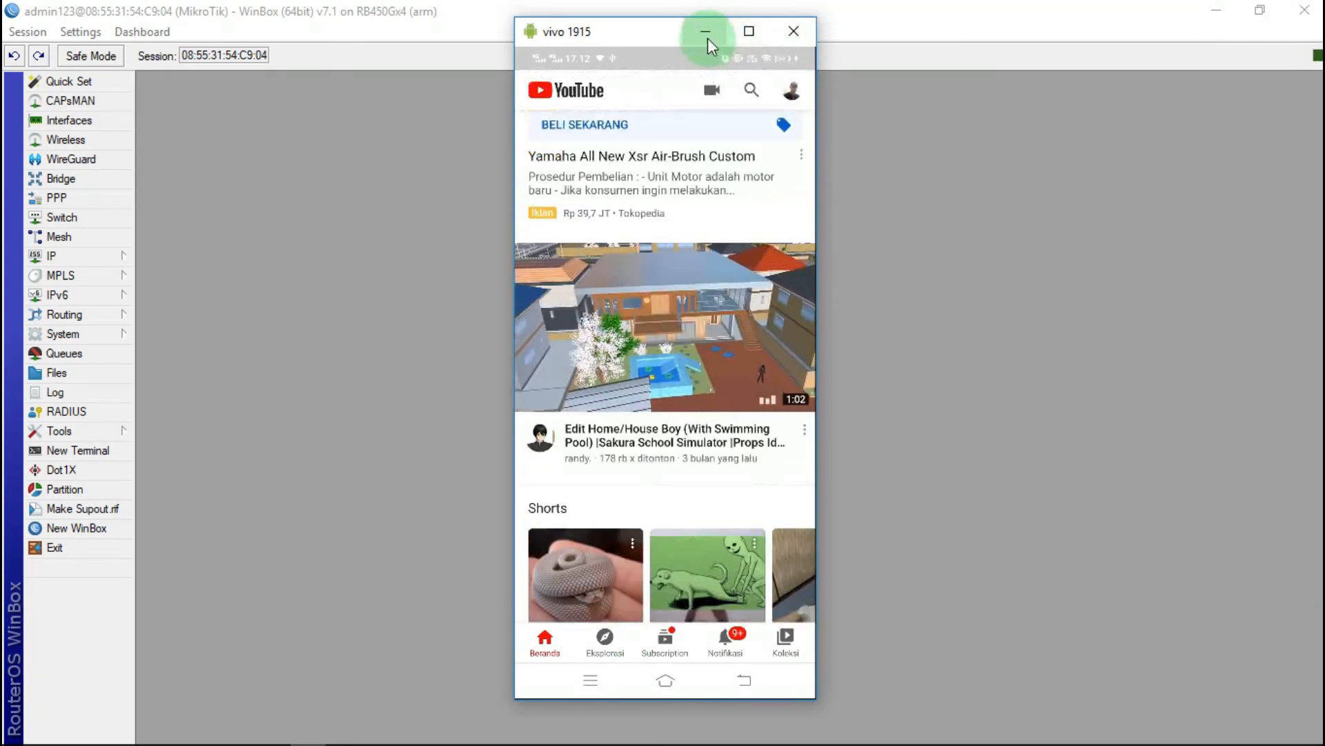
left_click(707, 39)
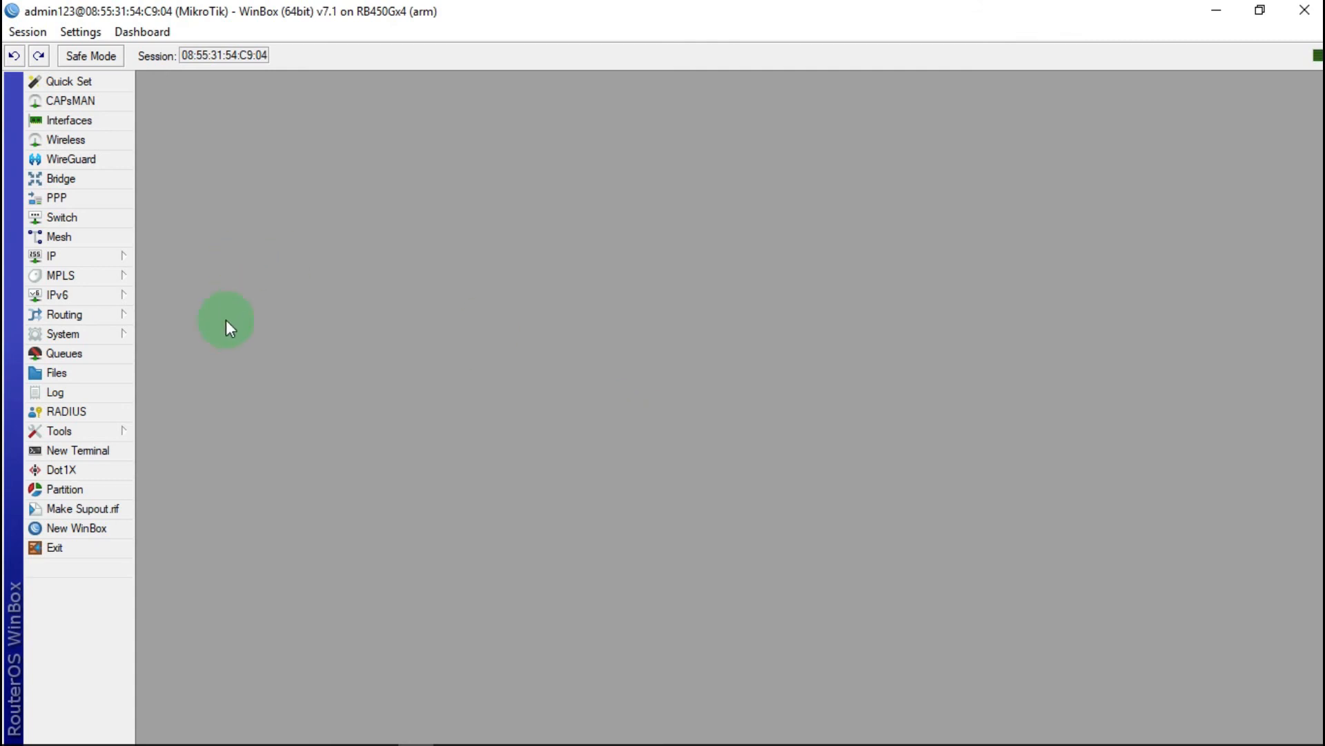
Step: Launch DHCP Setup from IP > DHCP Server and choose the ether3 laptop interface
left_click(107, 262)
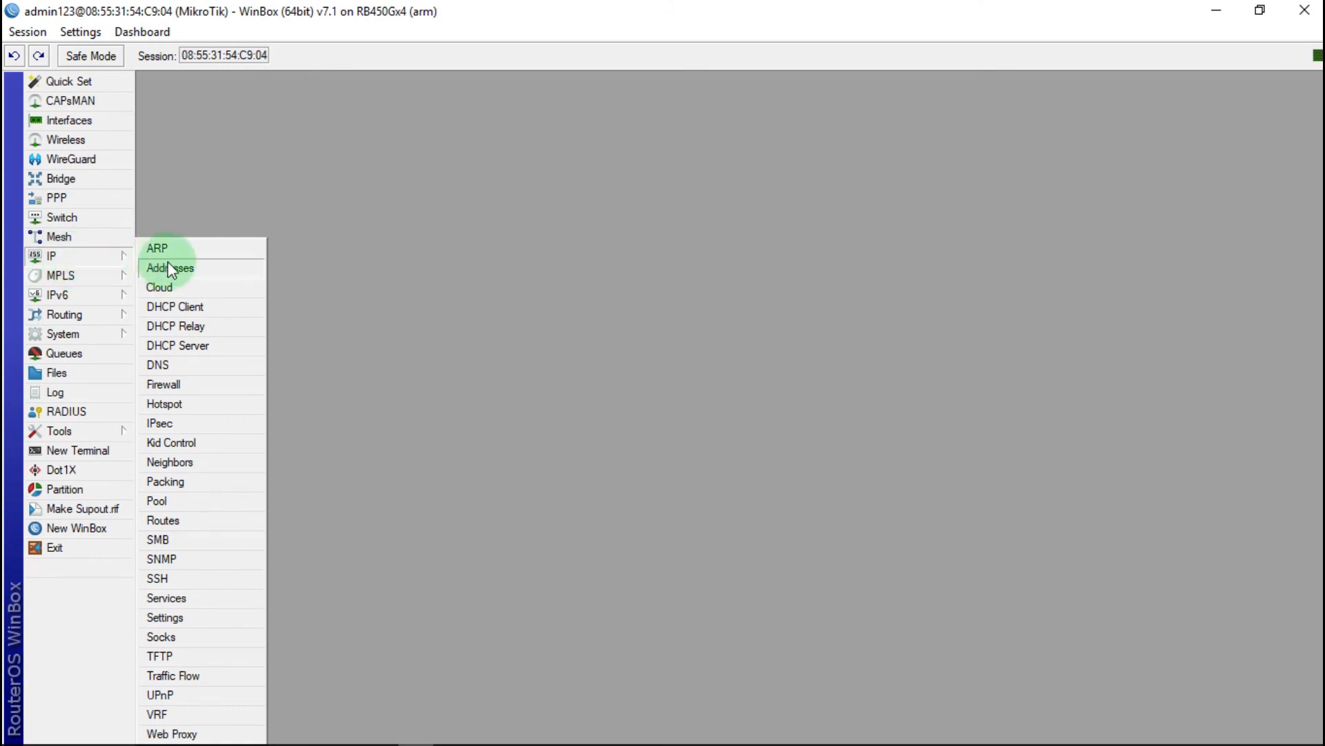
left_click(185, 347)
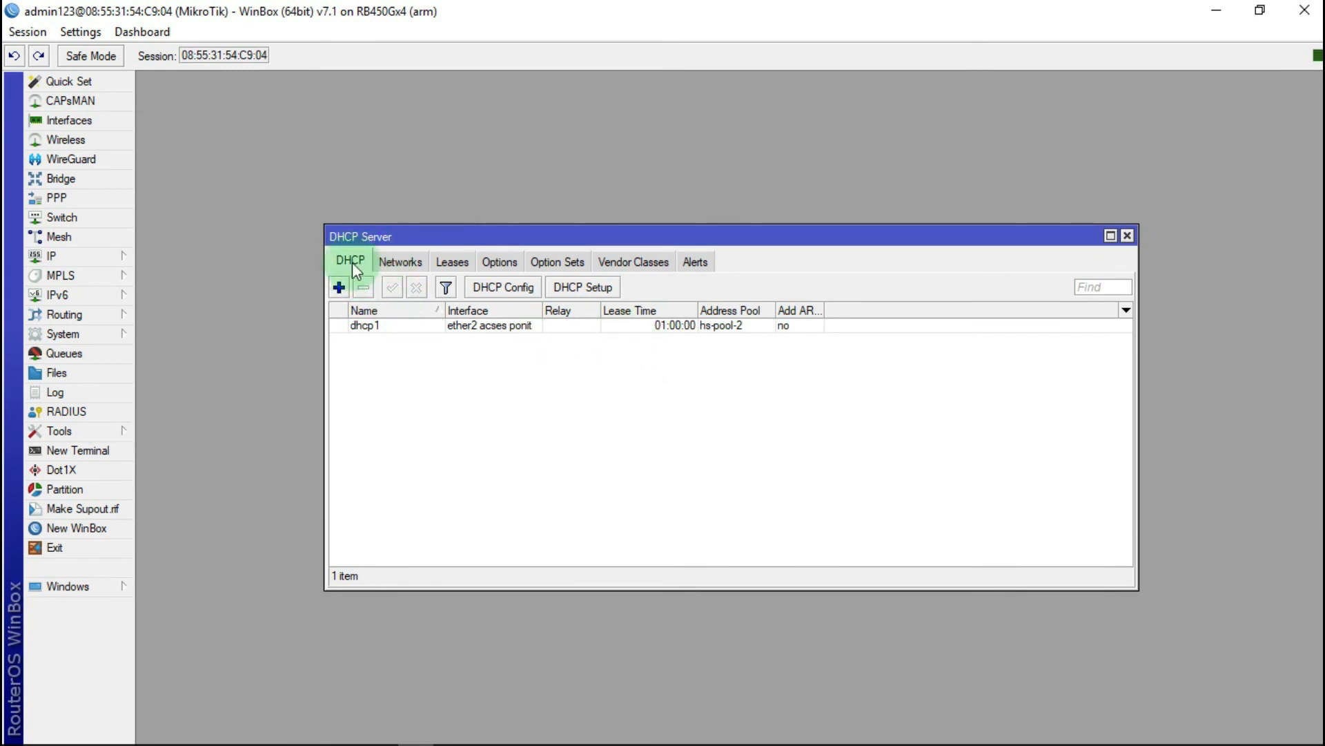
left_click(595, 288)
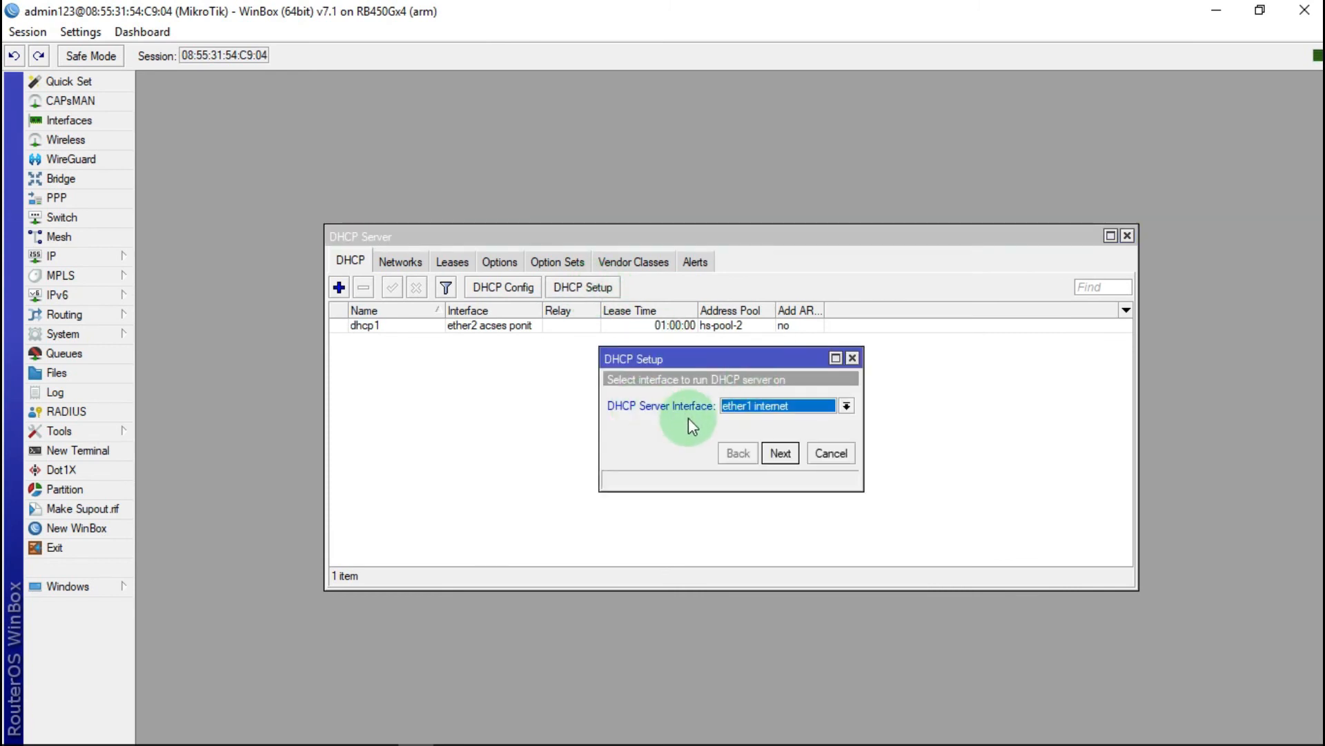
left_click(846, 407)
left_click(763, 446)
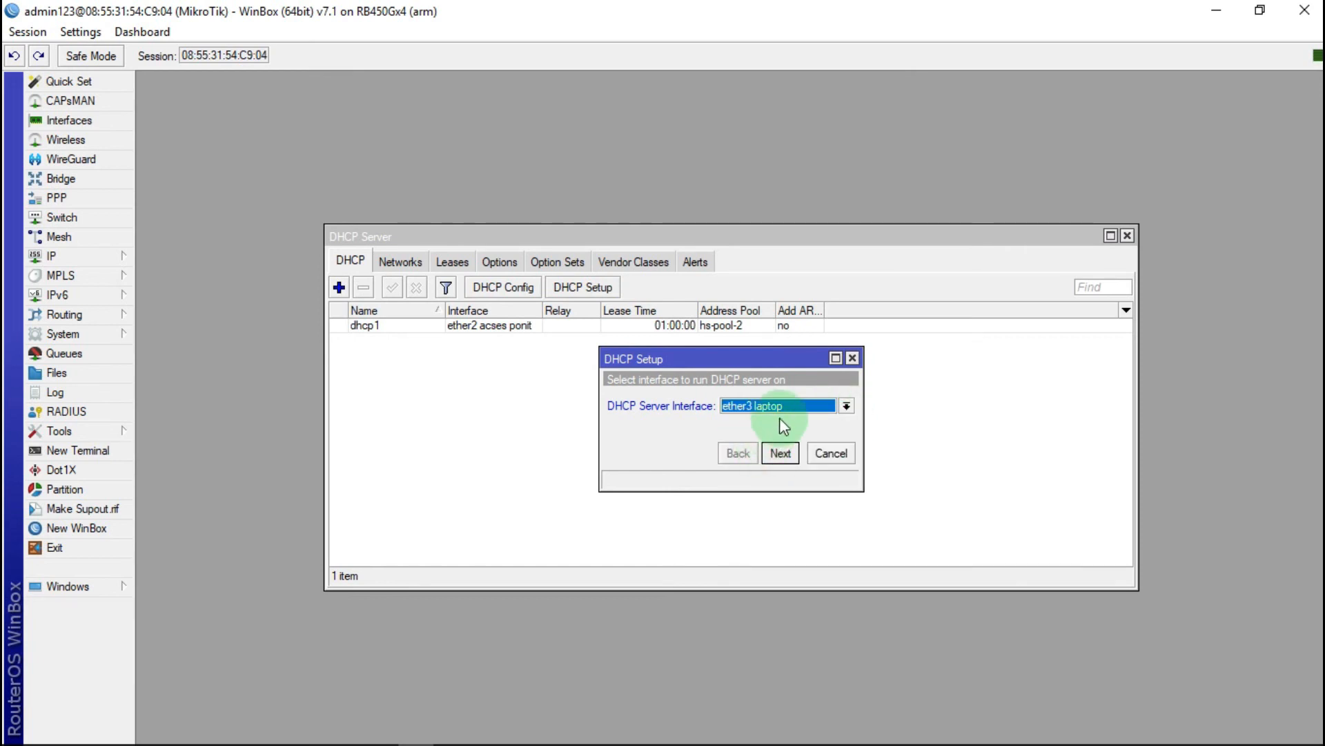
Step: Accept the defaults: gateway 192.168.3.30, address range, DNS servers and 00:10:00 lease
left_click(785, 454)
left_click(786, 454)
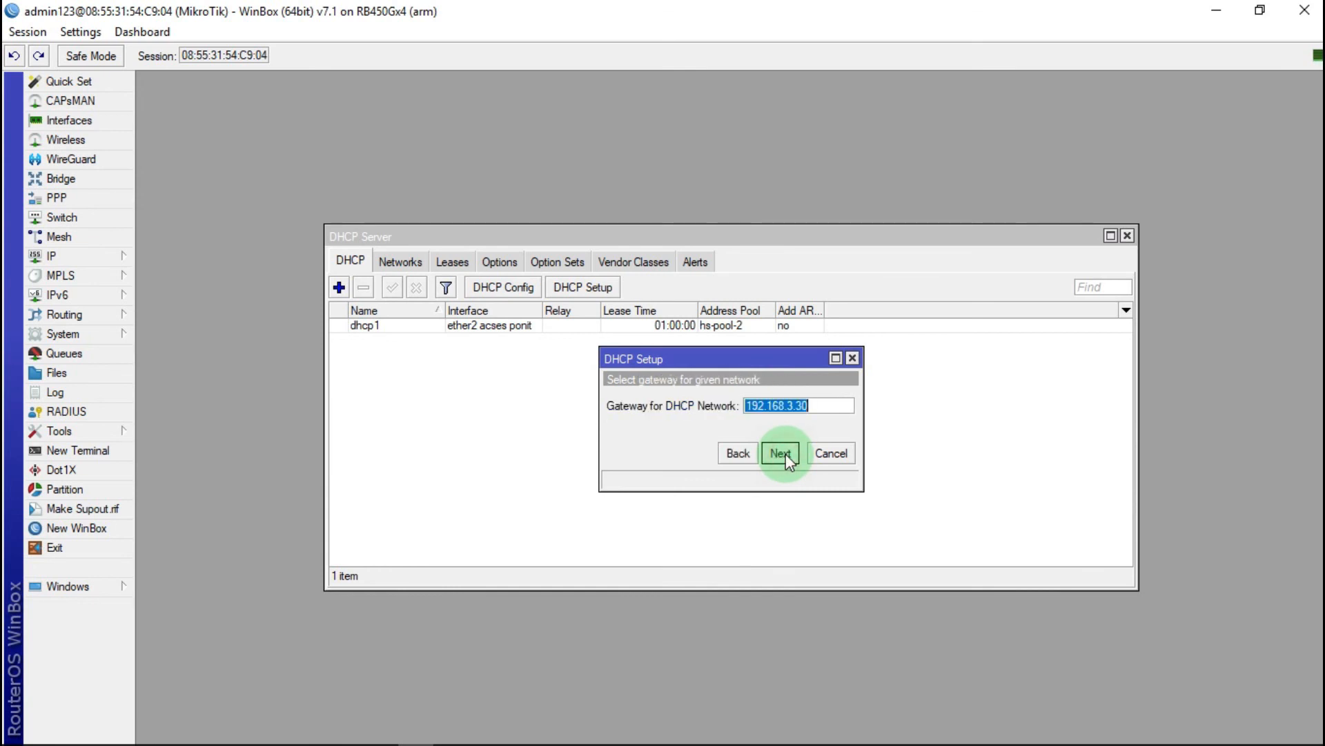
left_click(786, 453)
left_click(785, 455)
left_click(785, 455)
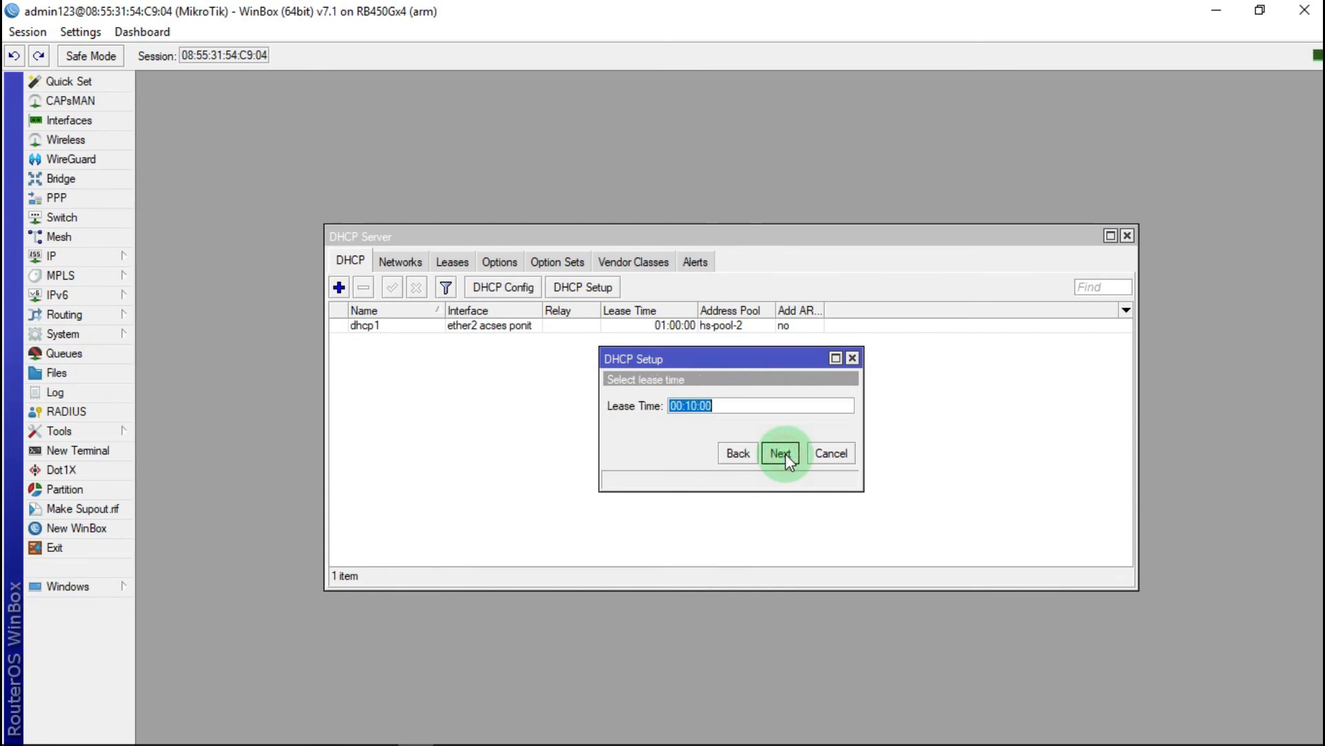
left_click(785, 454)
left_click(731, 400)
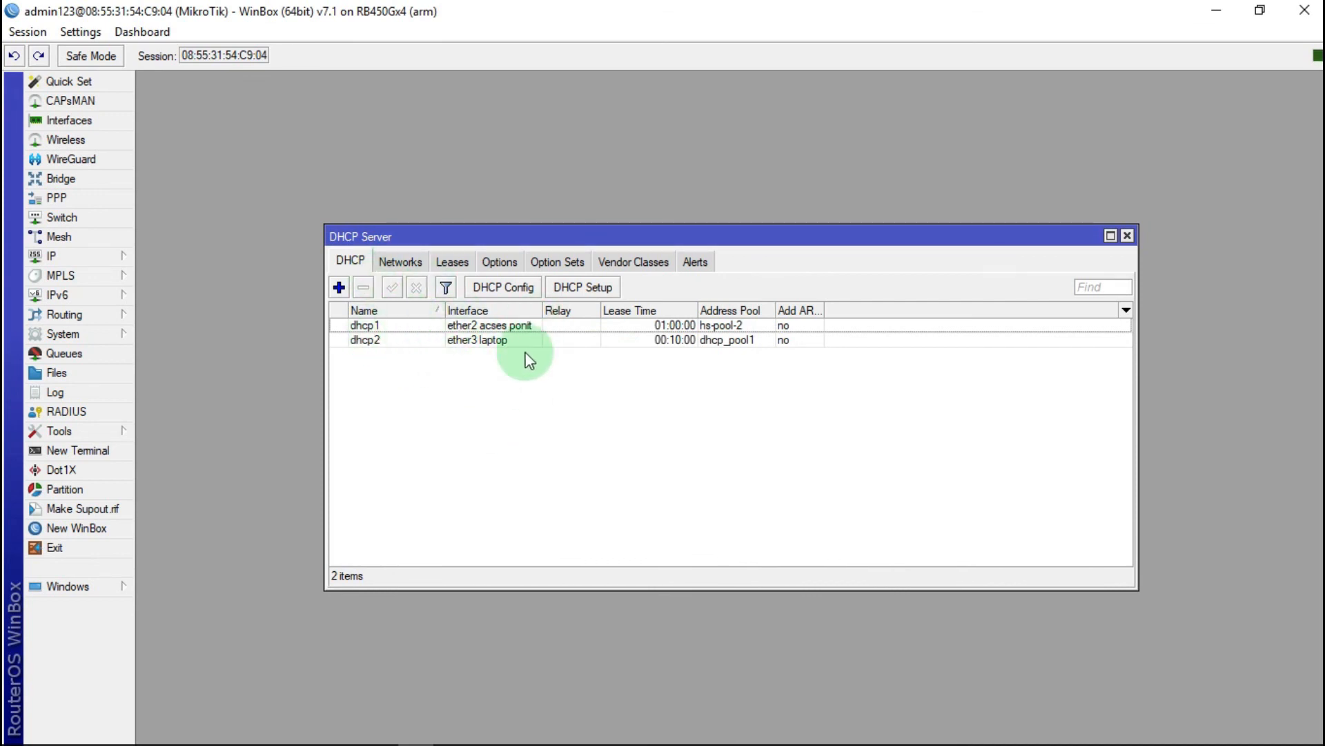
Step: Close DHCP Server, show Interfaces, and run ping 8.8.8.8 -t, which reports General failure
left_click(1127, 235)
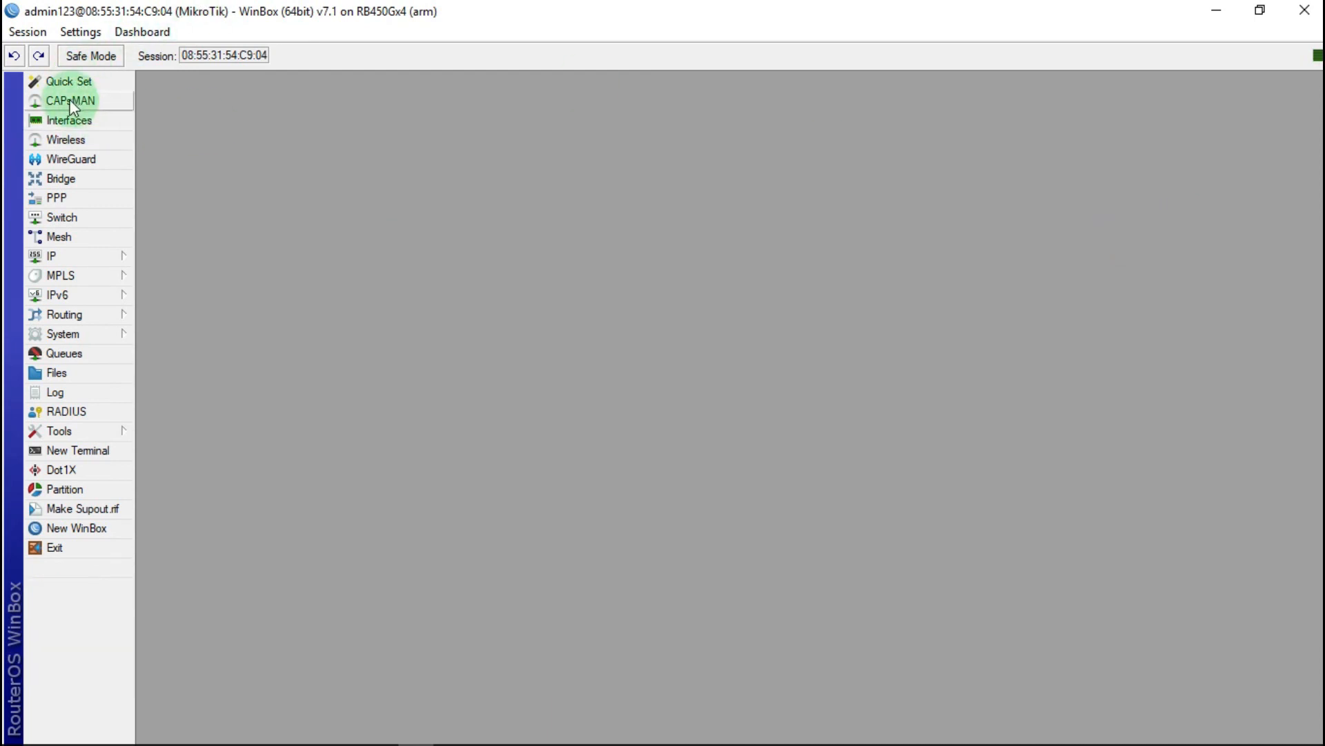
left_click(75, 120)
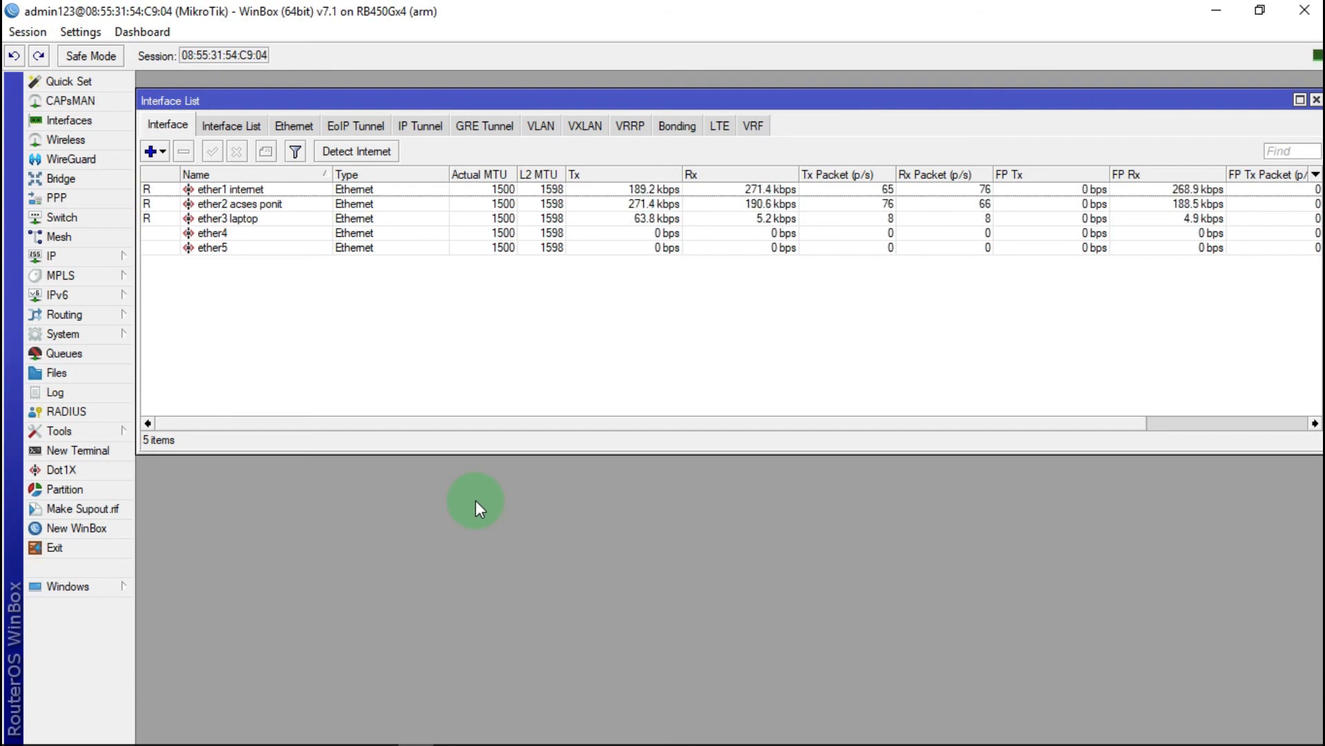
key("super+r")
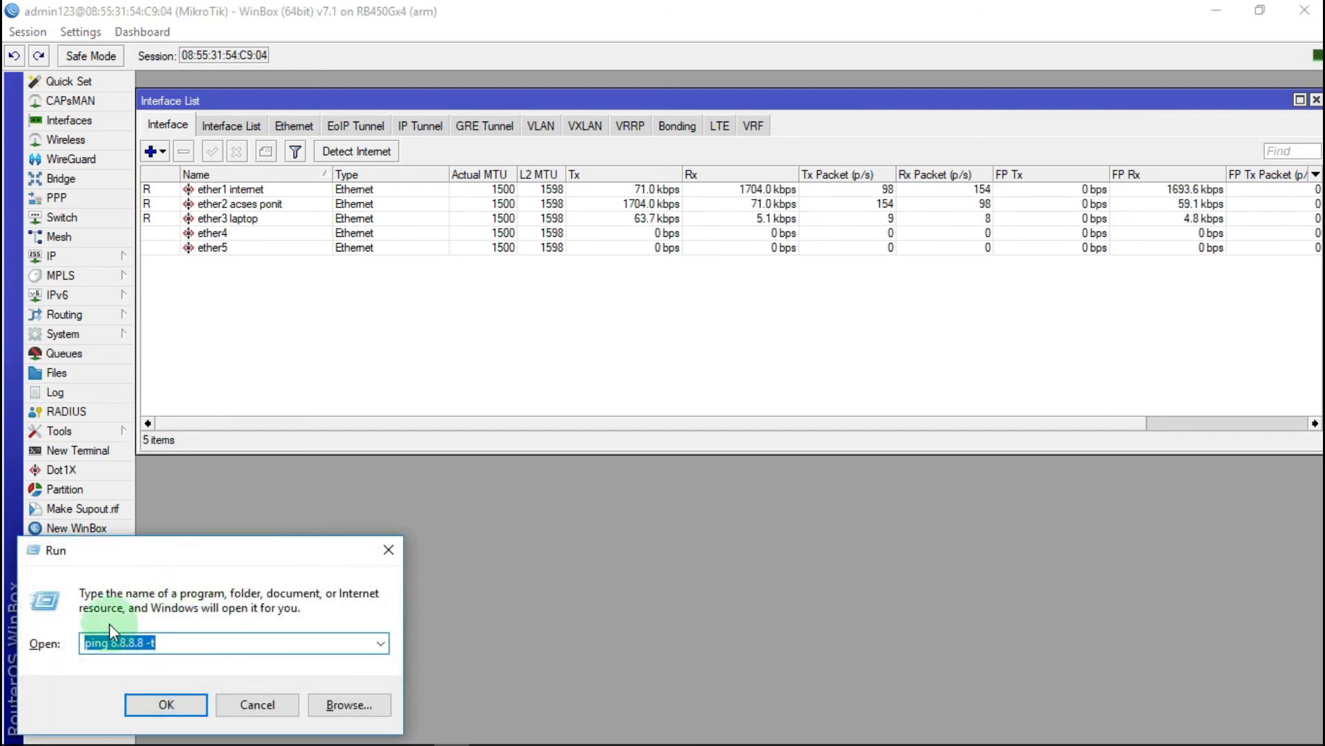
left_click(178, 642)
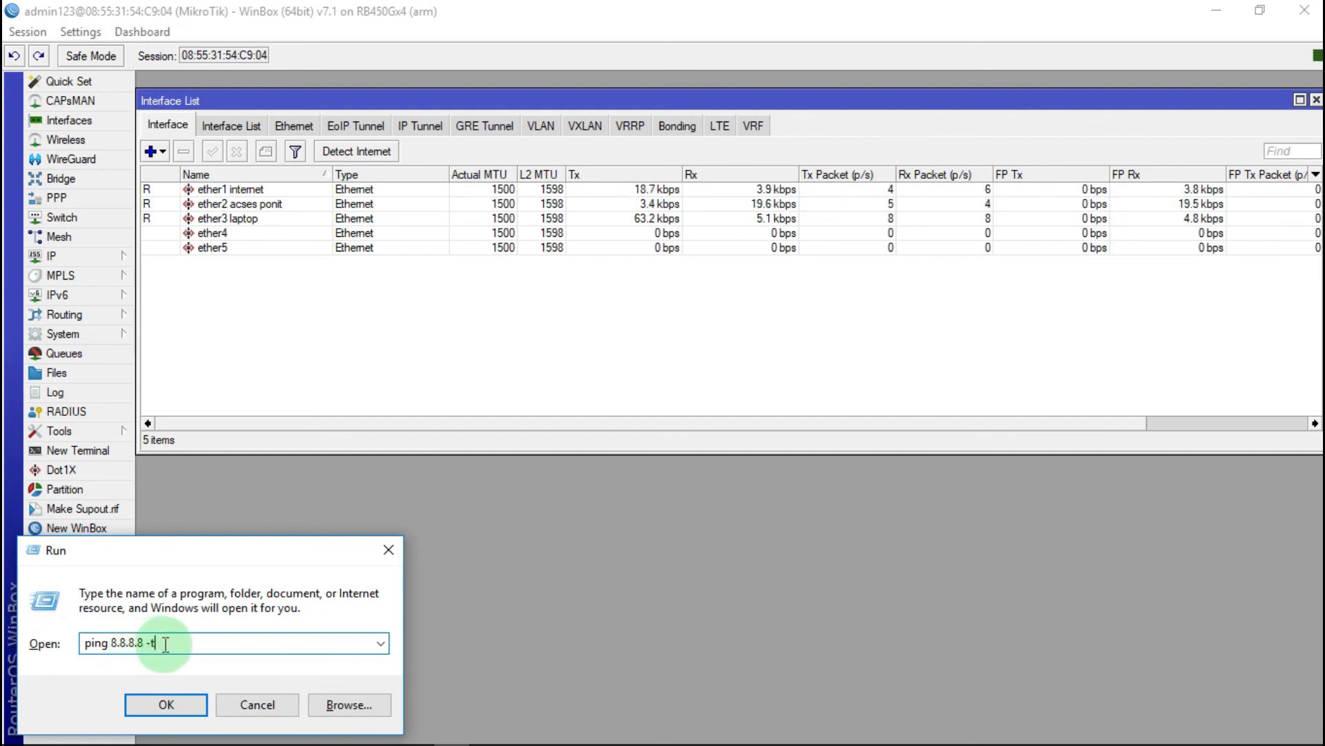
left_click(166, 698)
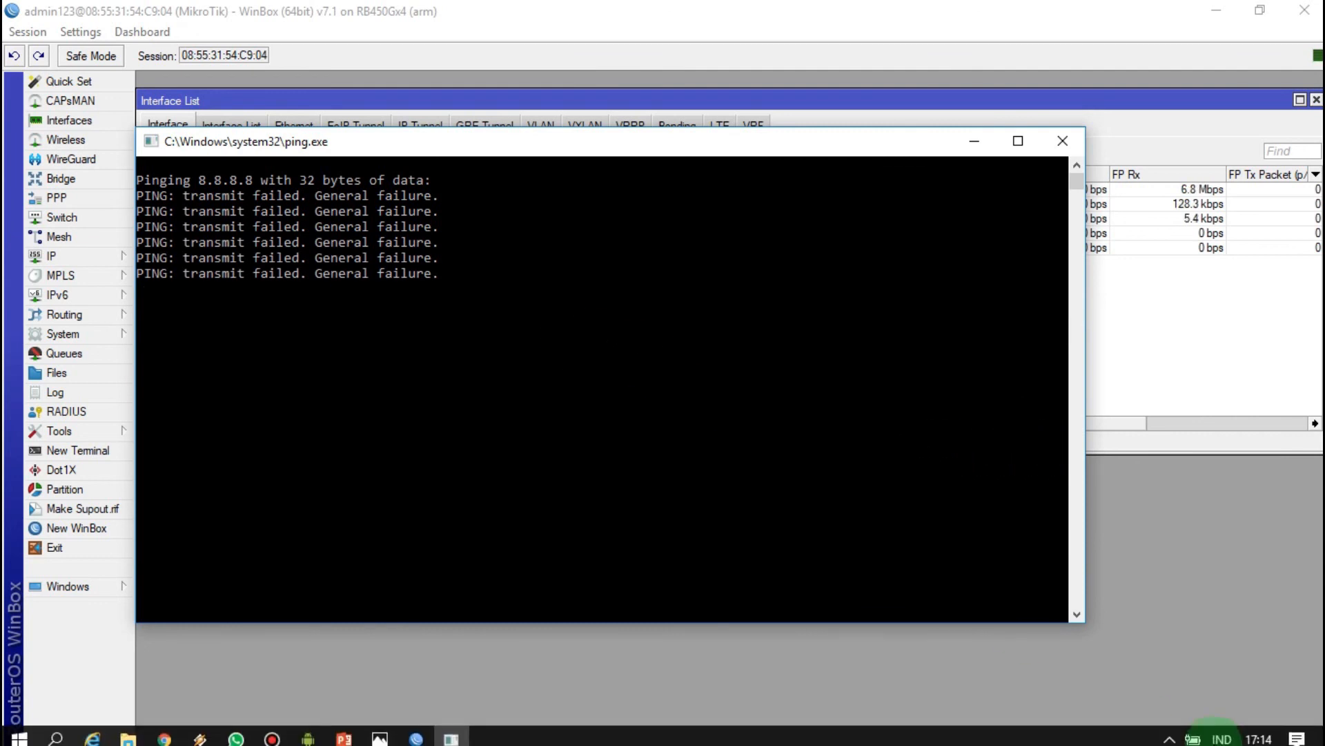
Step: Open Network & Internet settings from the tray network list, showing no internet access
left_click(1170, 736)
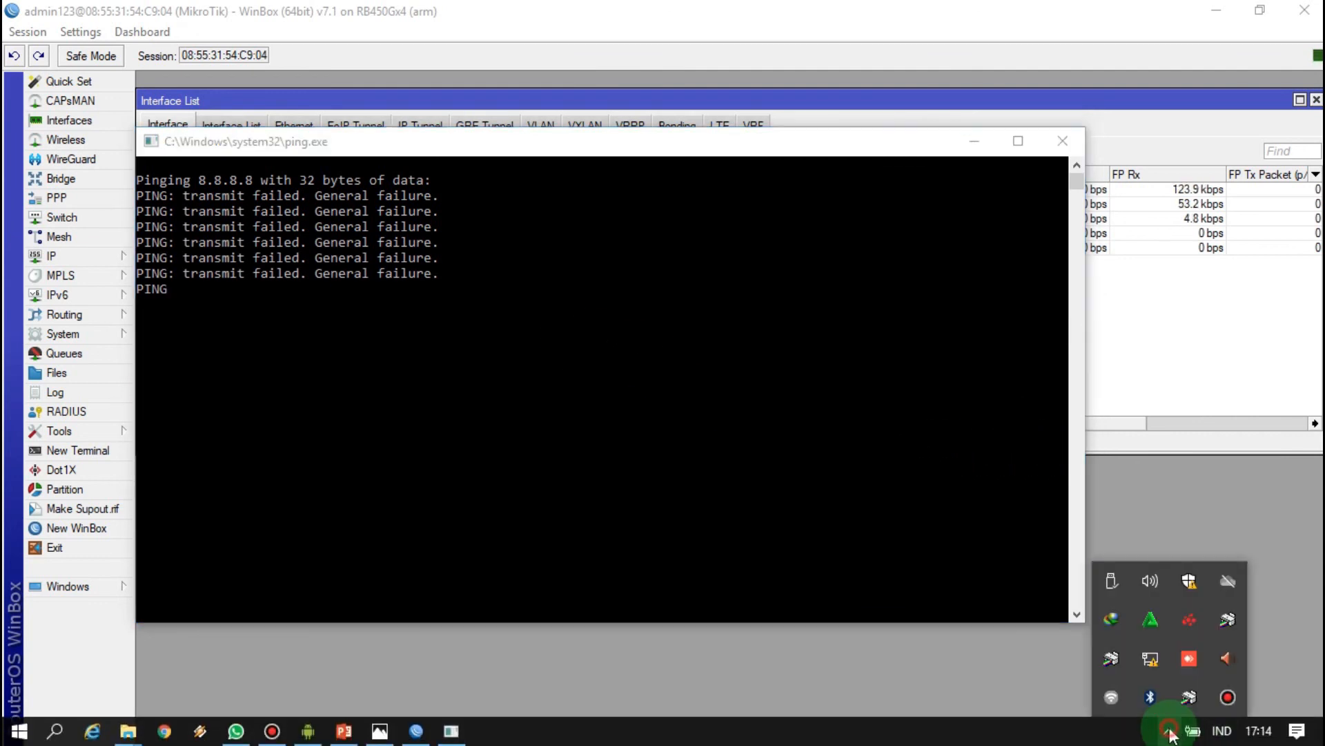
left_click(1148, 661)
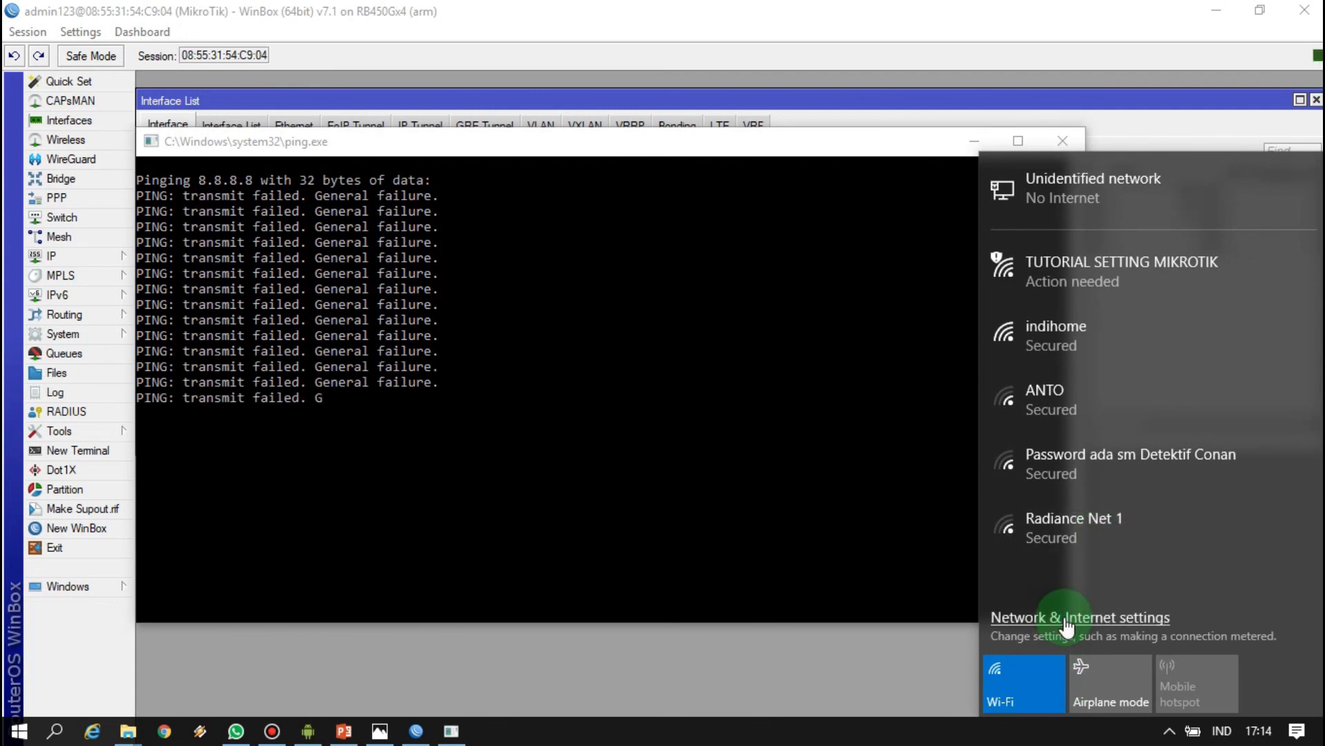
left_click(1068, 626)
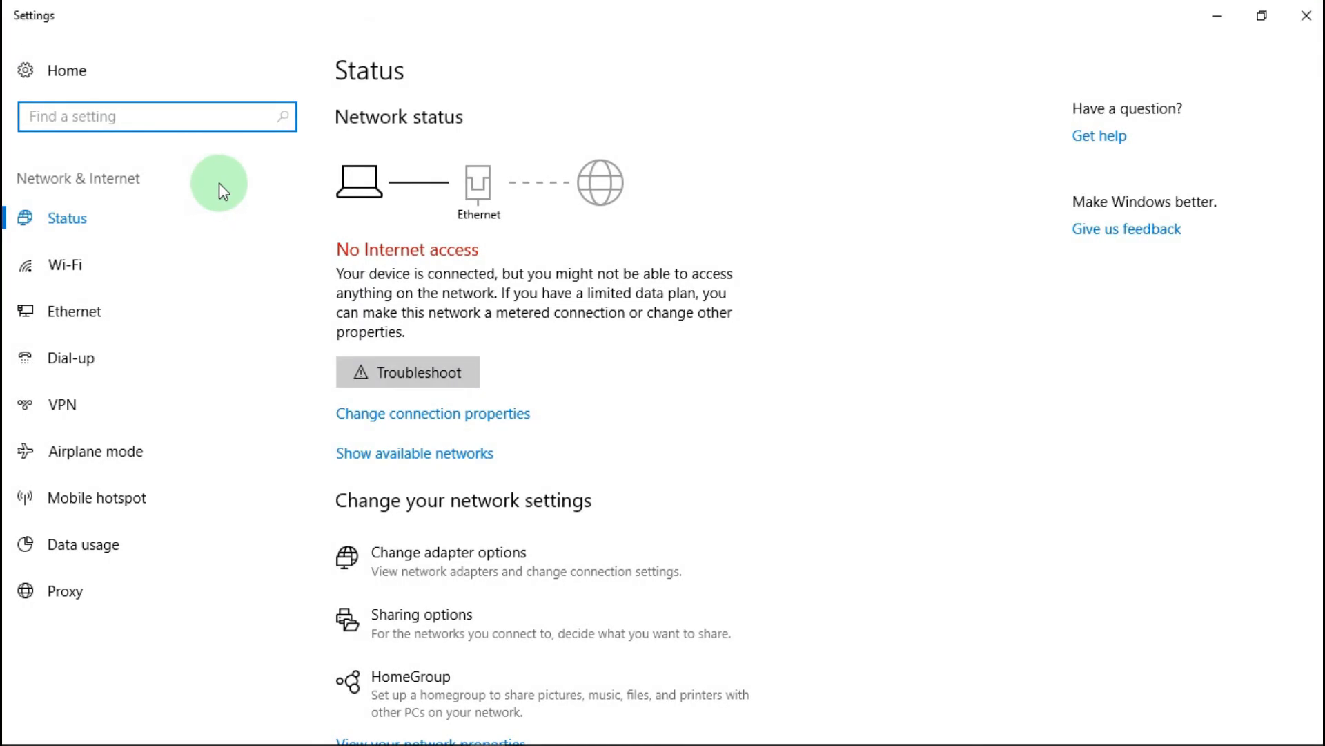
Step: Set the Ethernet adapter's IPv4 properties to Obtain an IP address automatically
left_click(74, 321)
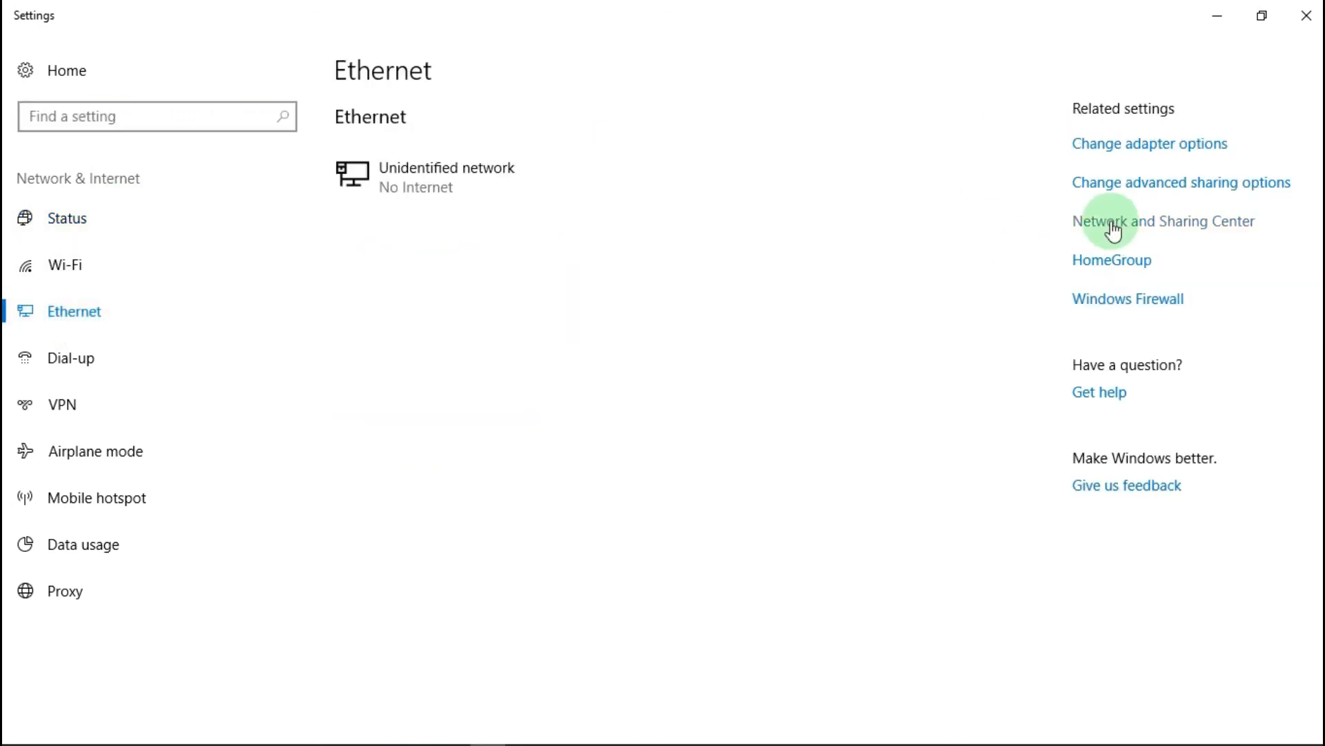
left_click(1140, 151)
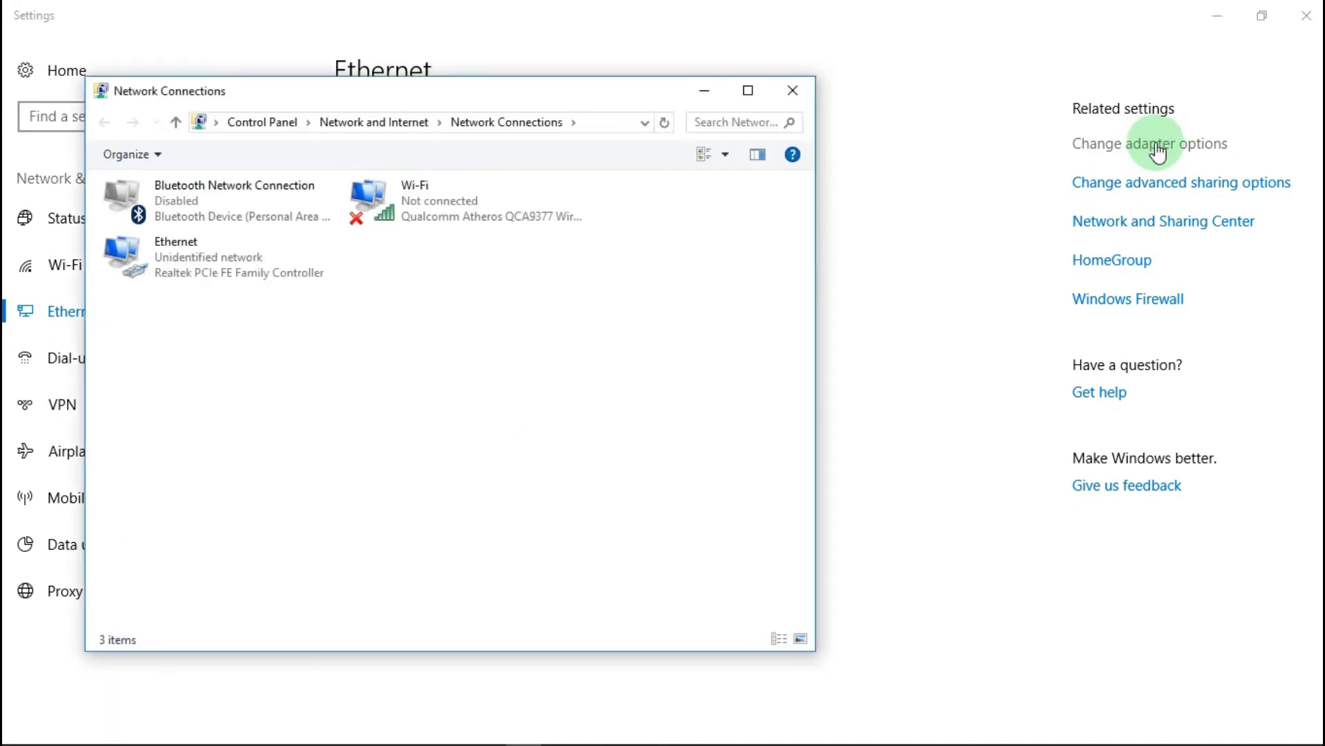
left_click(225, 271)
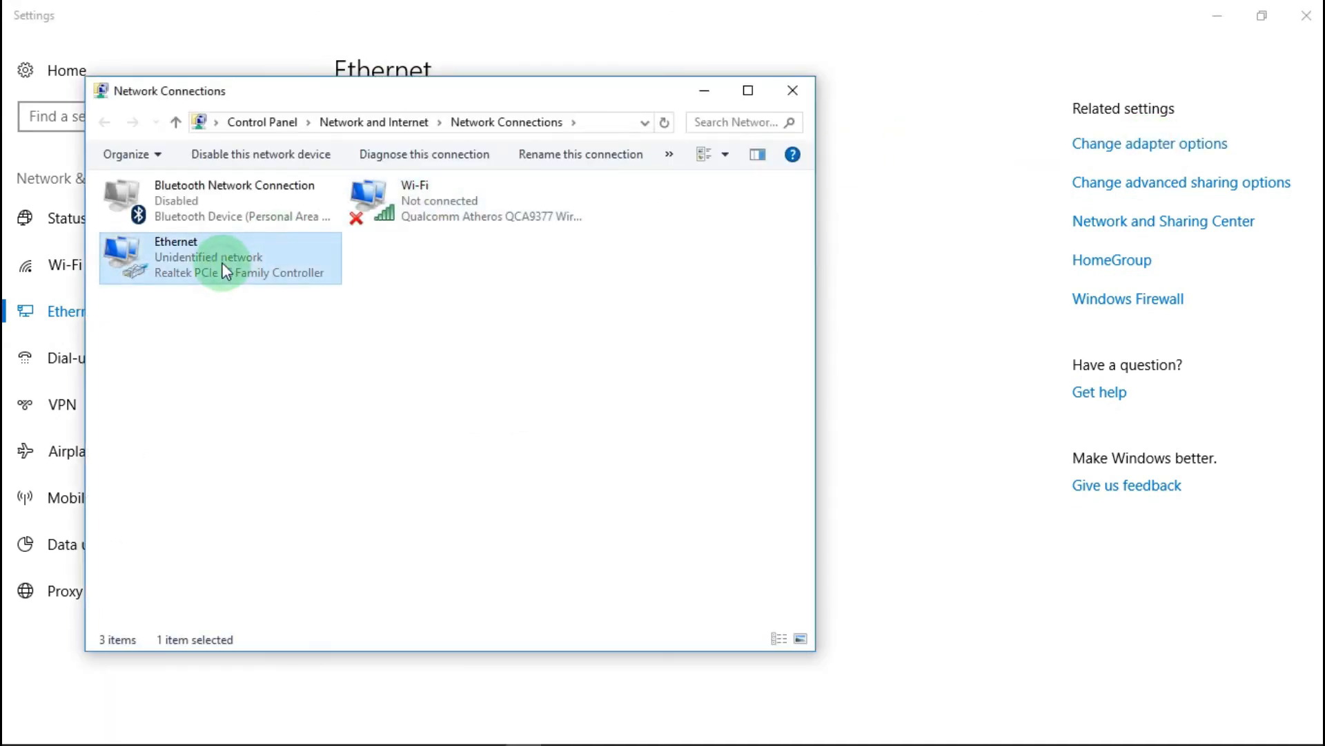
right_click(222, 265)
left_click(286, 449)
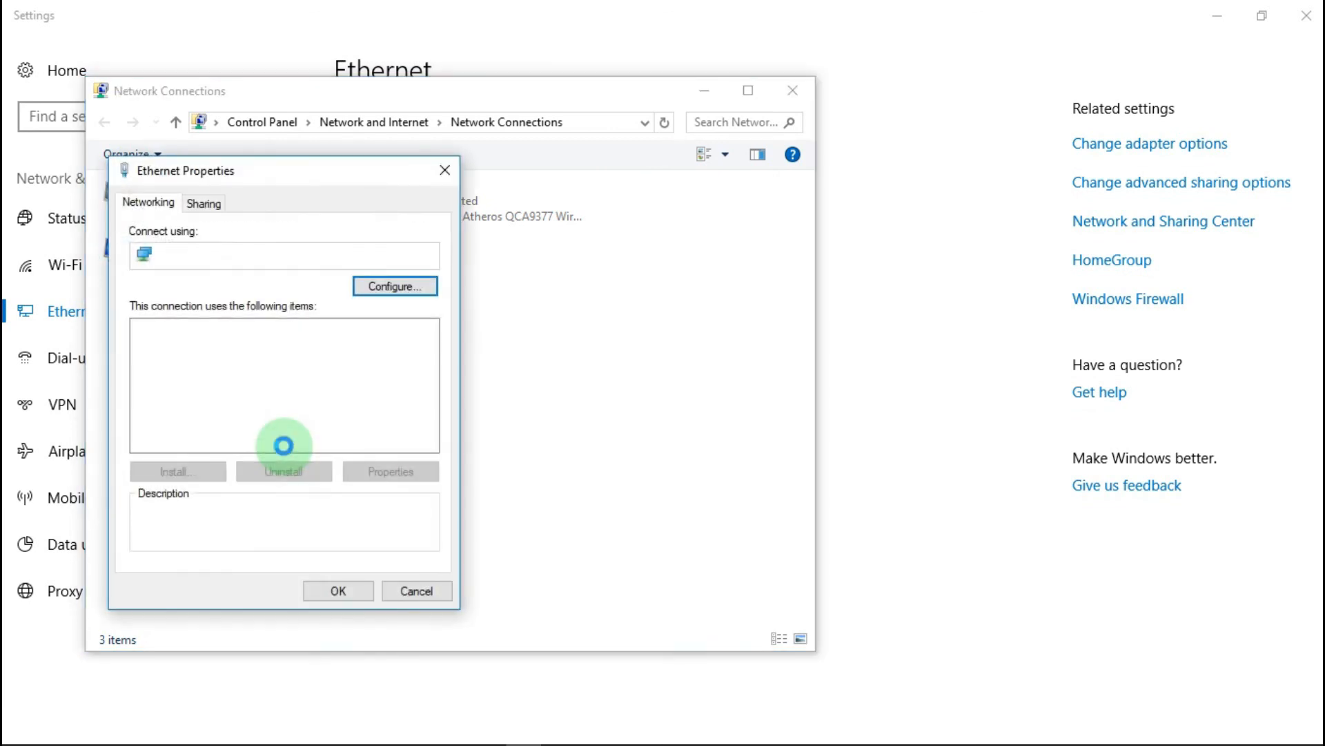
double_click(292, 395)
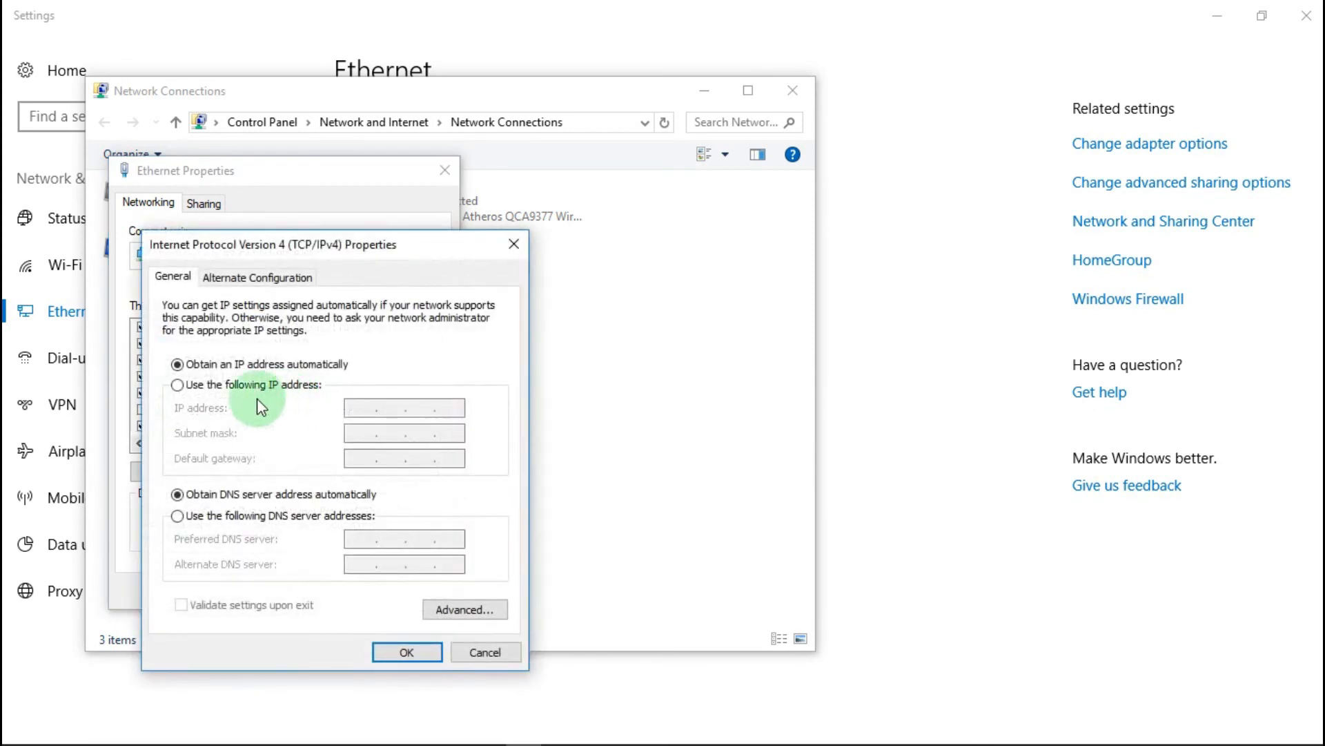
left_click(221, 382)
left_click(223, 370)
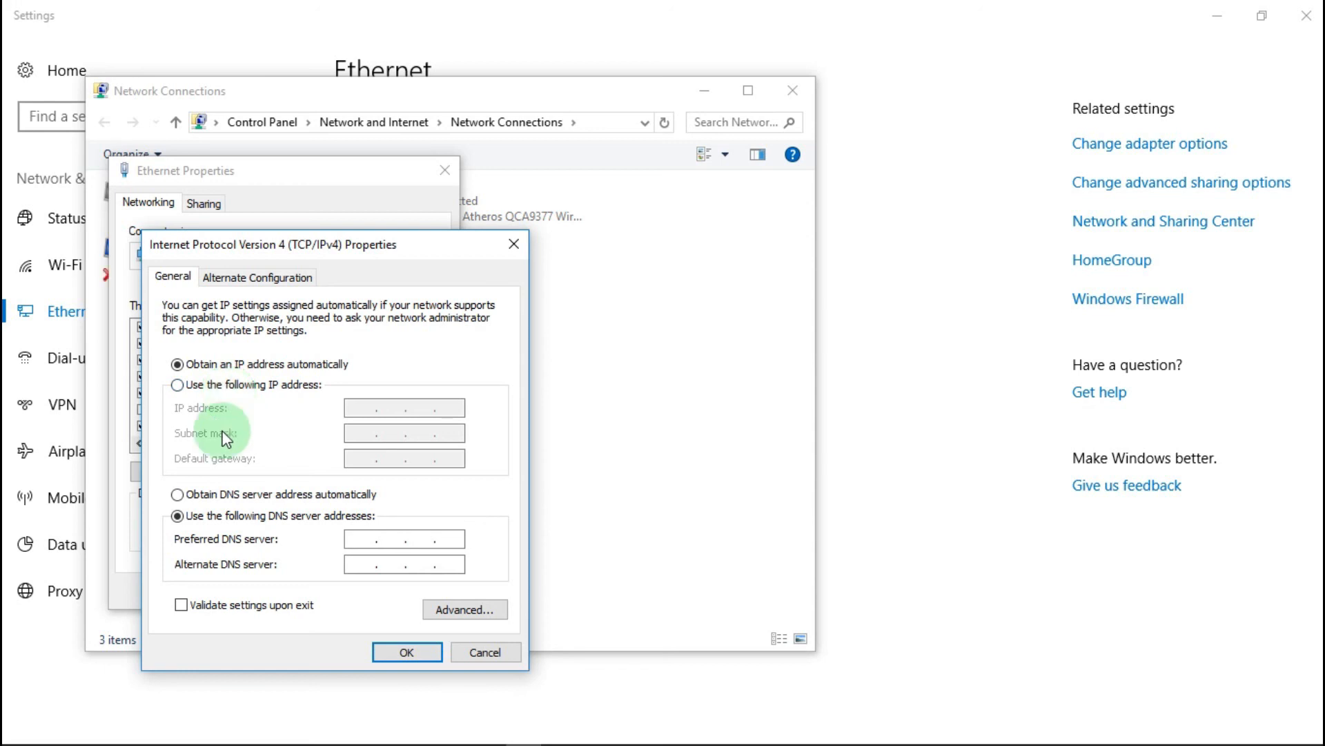
left_click(401, 652)
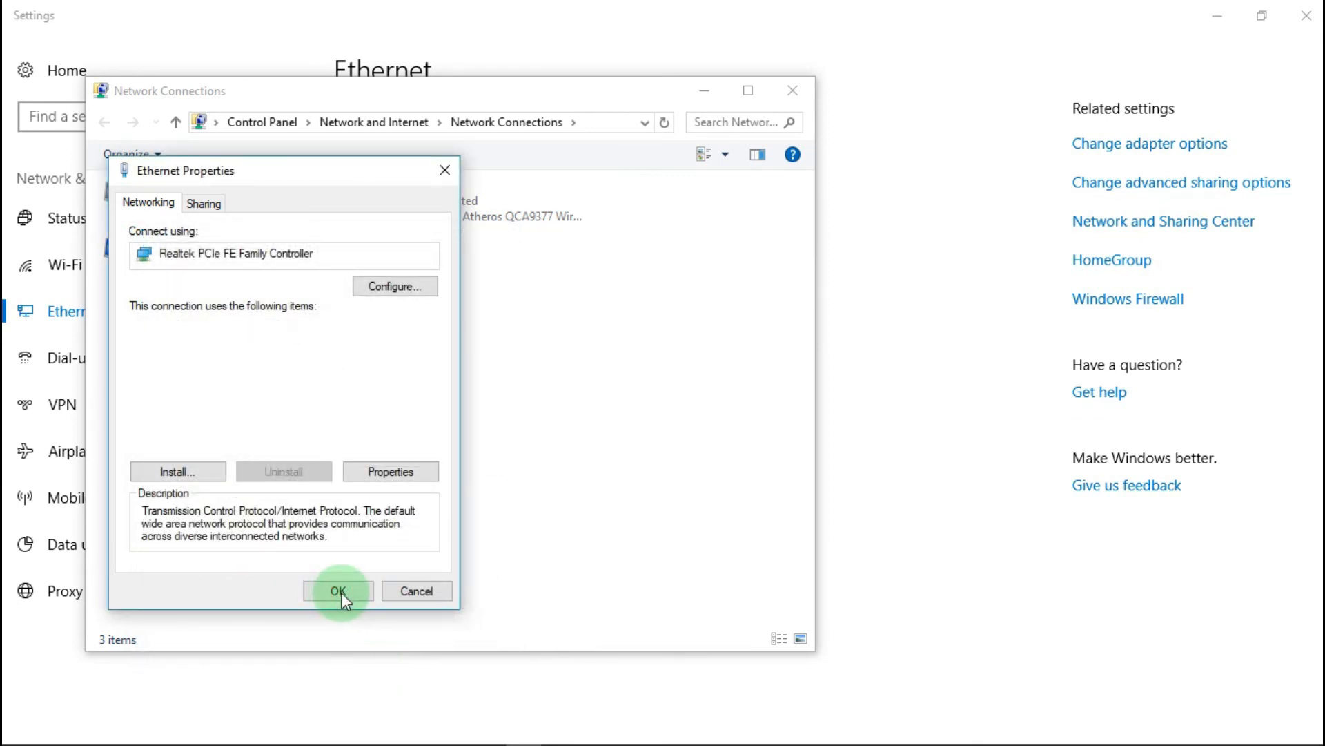
Step: Apply the adapter change and check the status details show the DHCP address 192.168.3.29
left_click(340, 590)
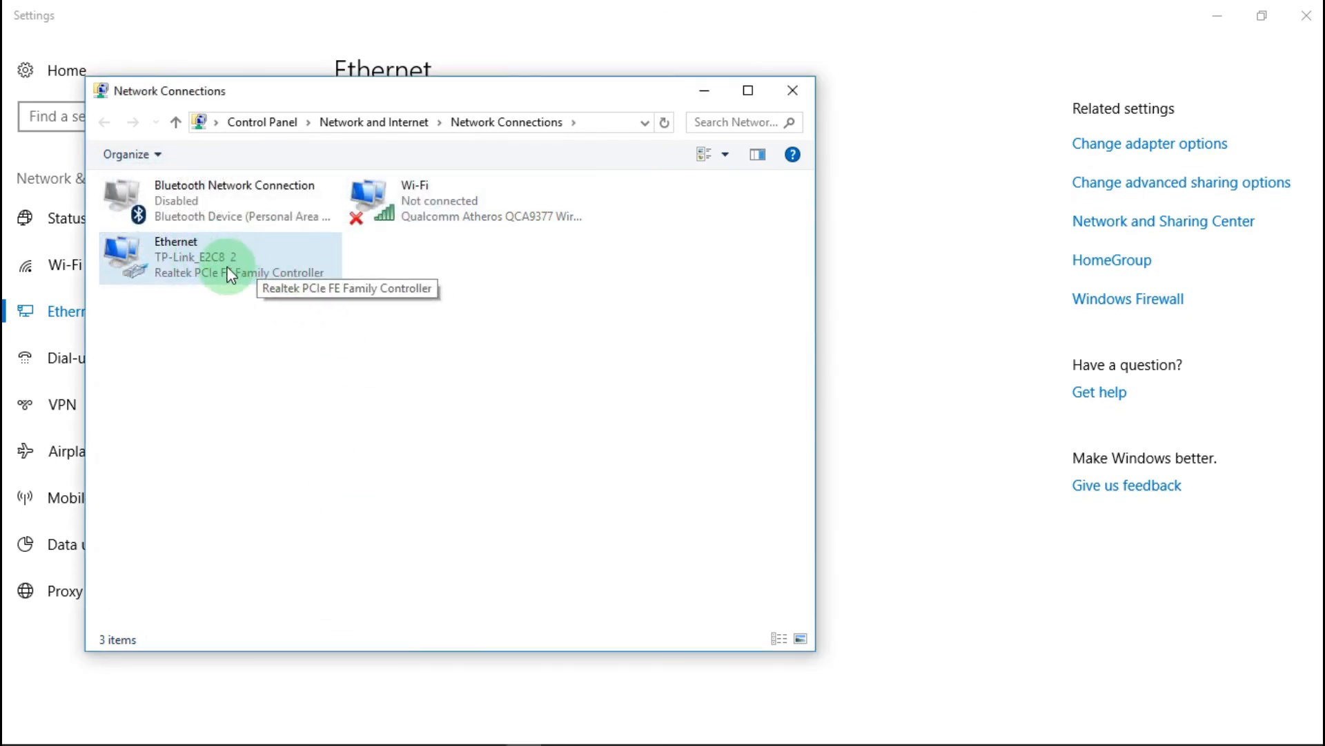
right_click(233, 262)
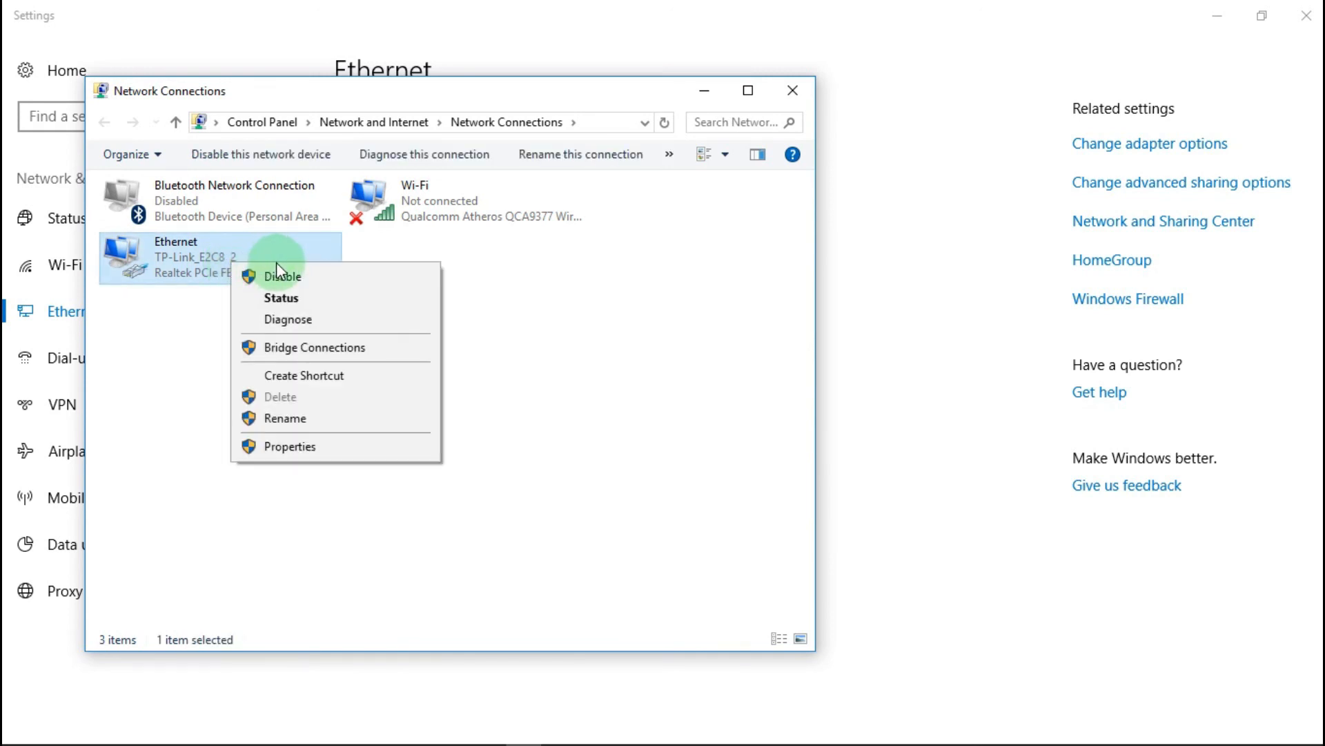
left_click(307, 298)
left_click(569, 347)
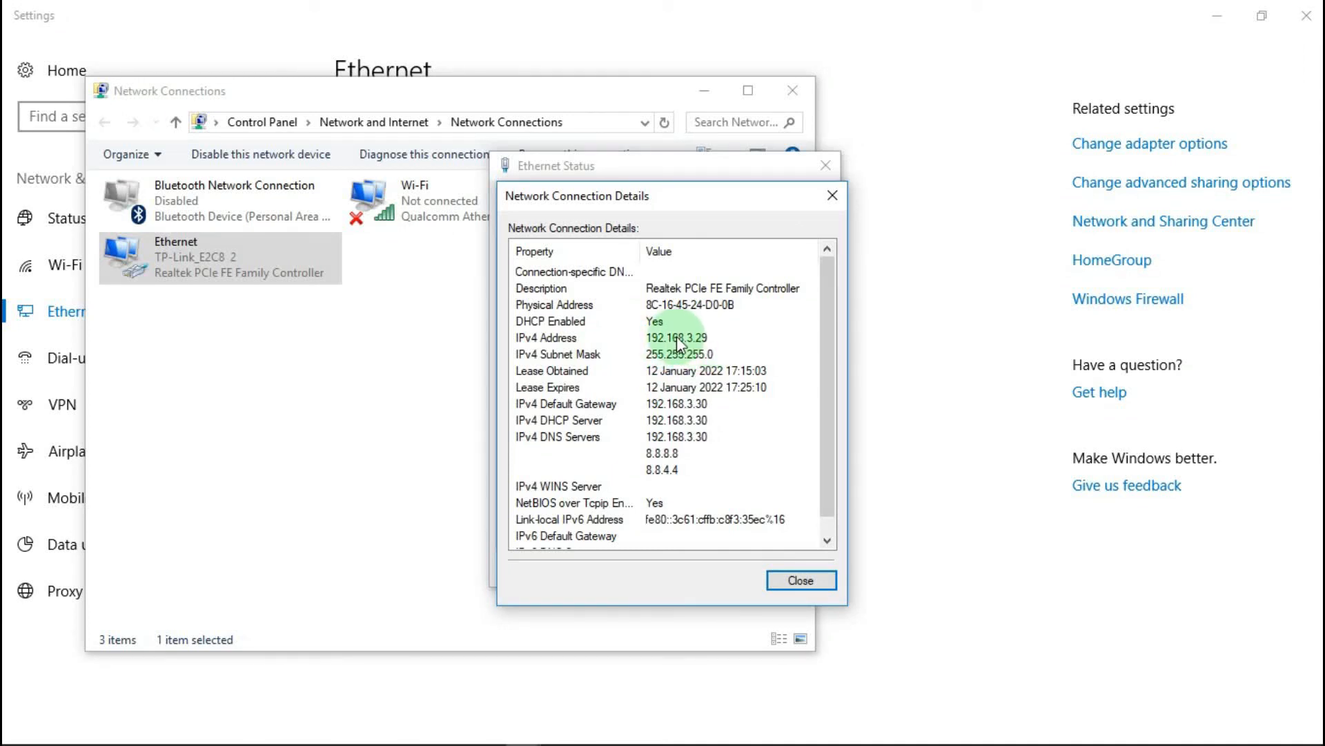
left_click(799, 581)
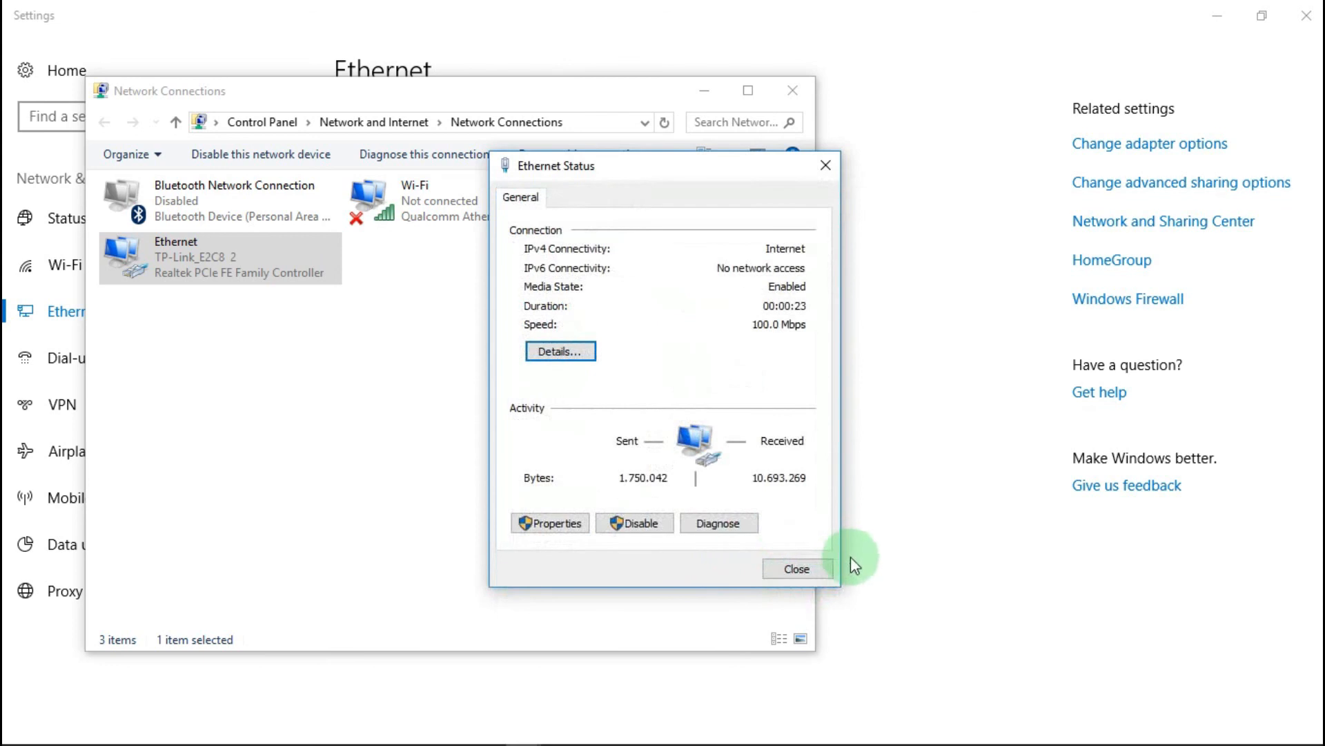
left_click(807, 569)
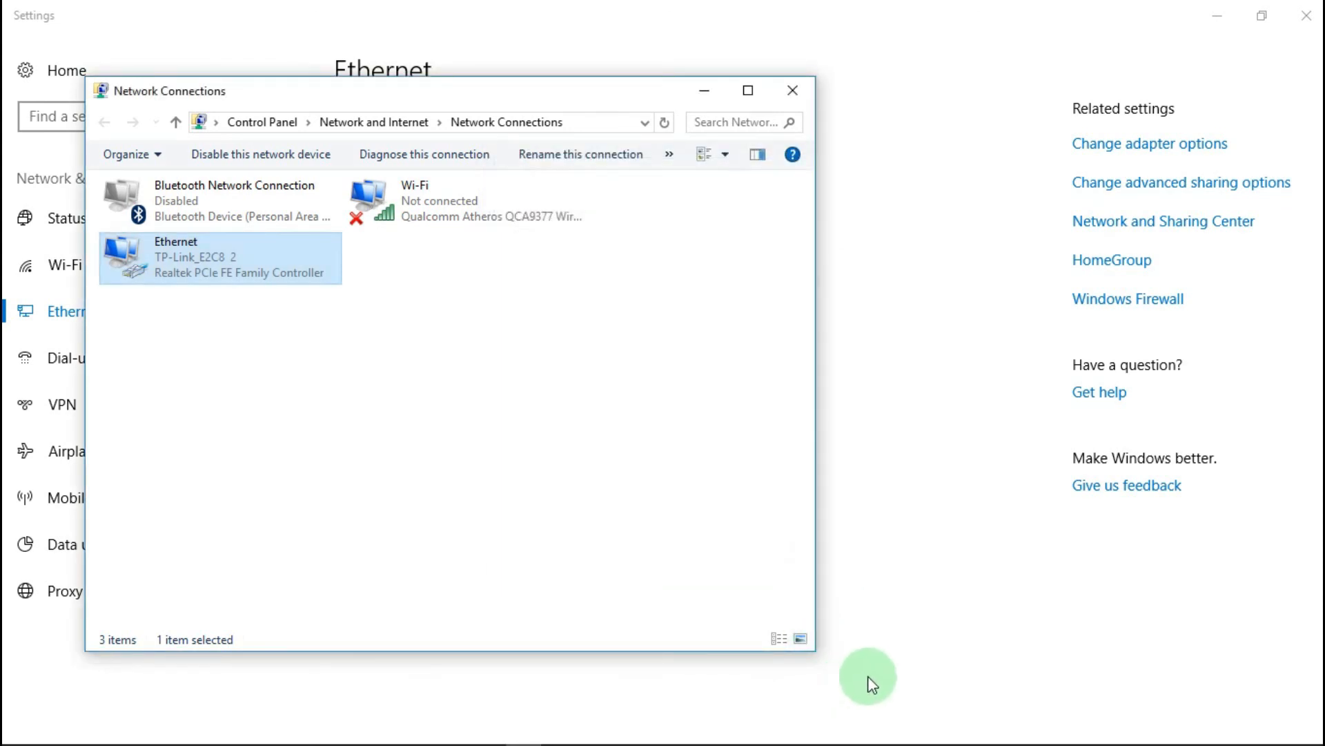
Step: Run a continuous ping to 8.8.8.8 to confirm replies, then close Network Connections and Settings
key("super+r")
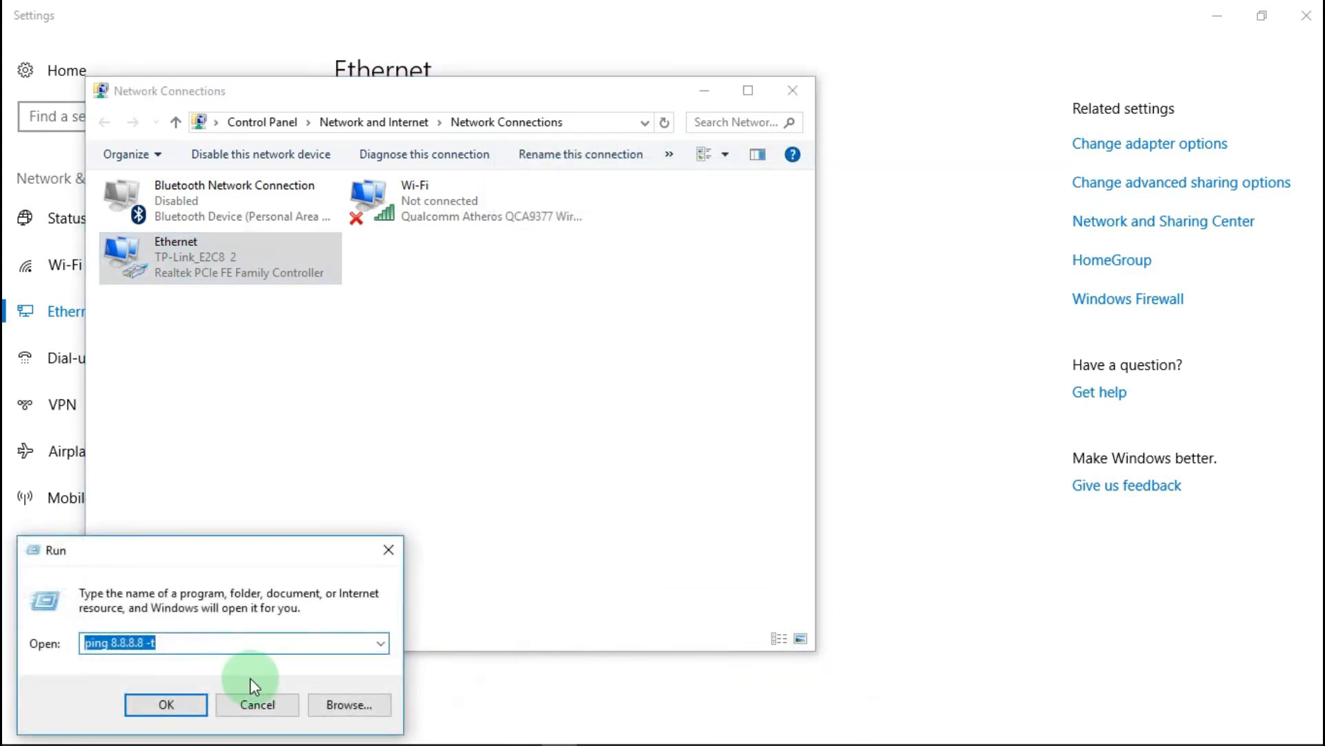
left_click(163, 704)
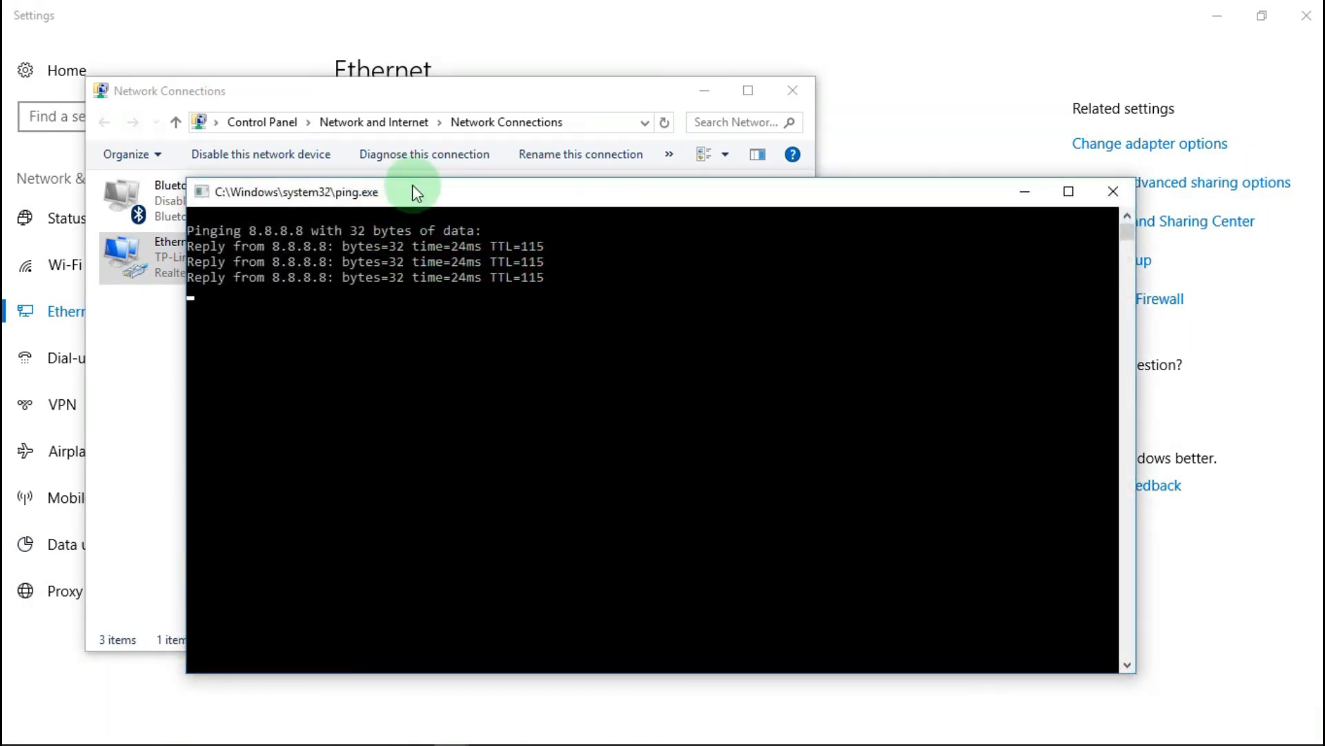
left_click(1112, 192)
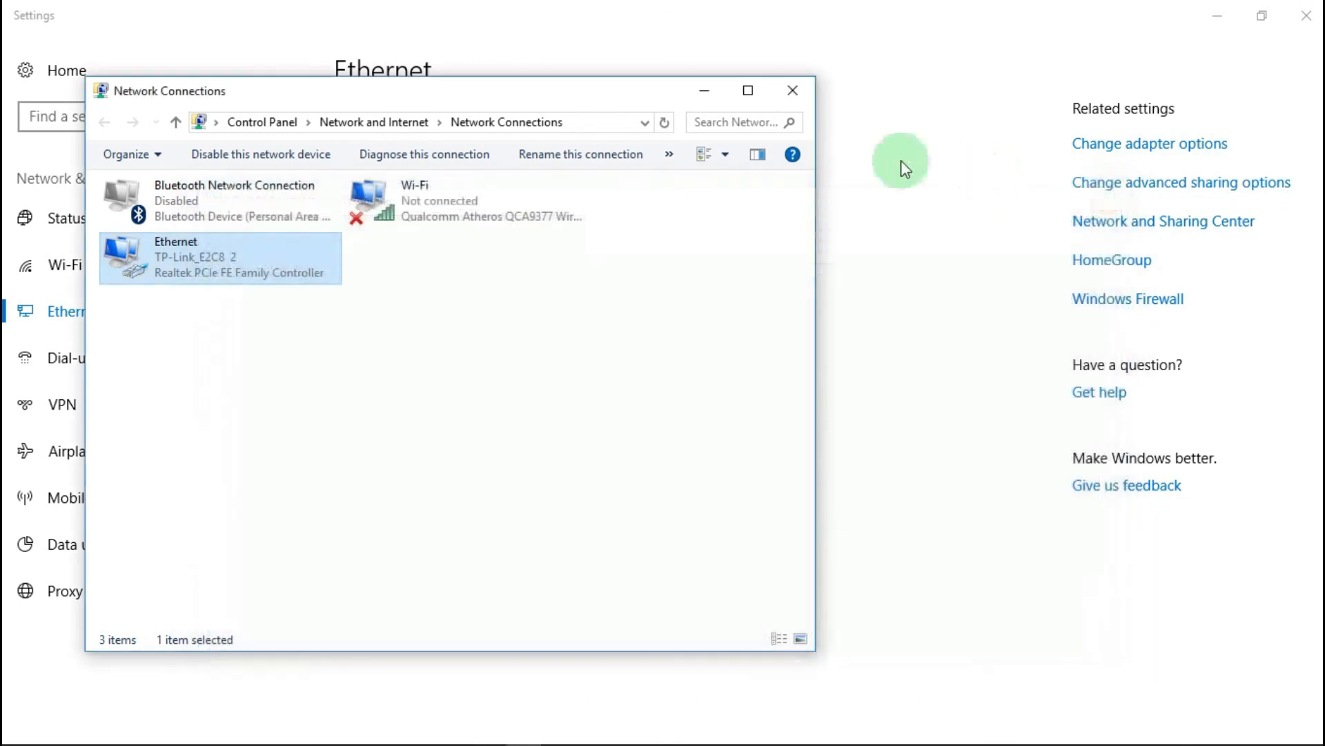
left_click(794, 92)
left_click(1210, 15)
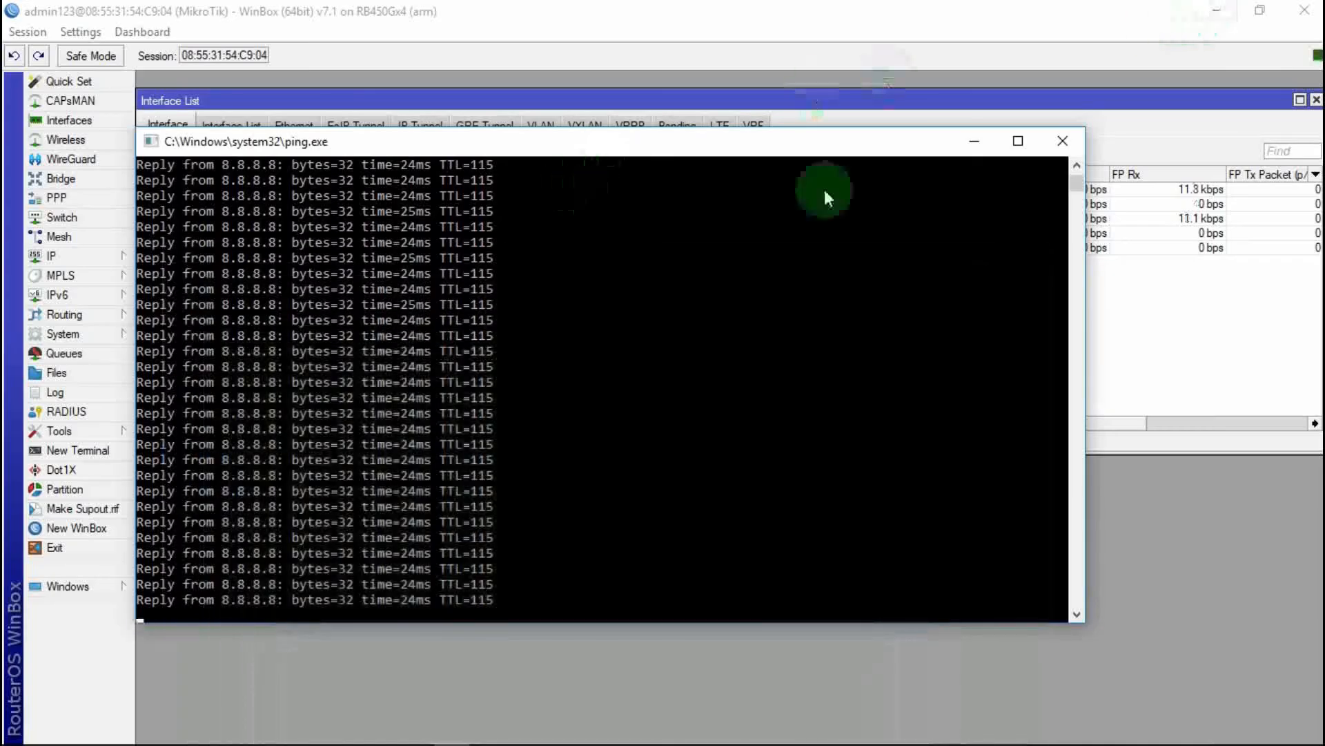